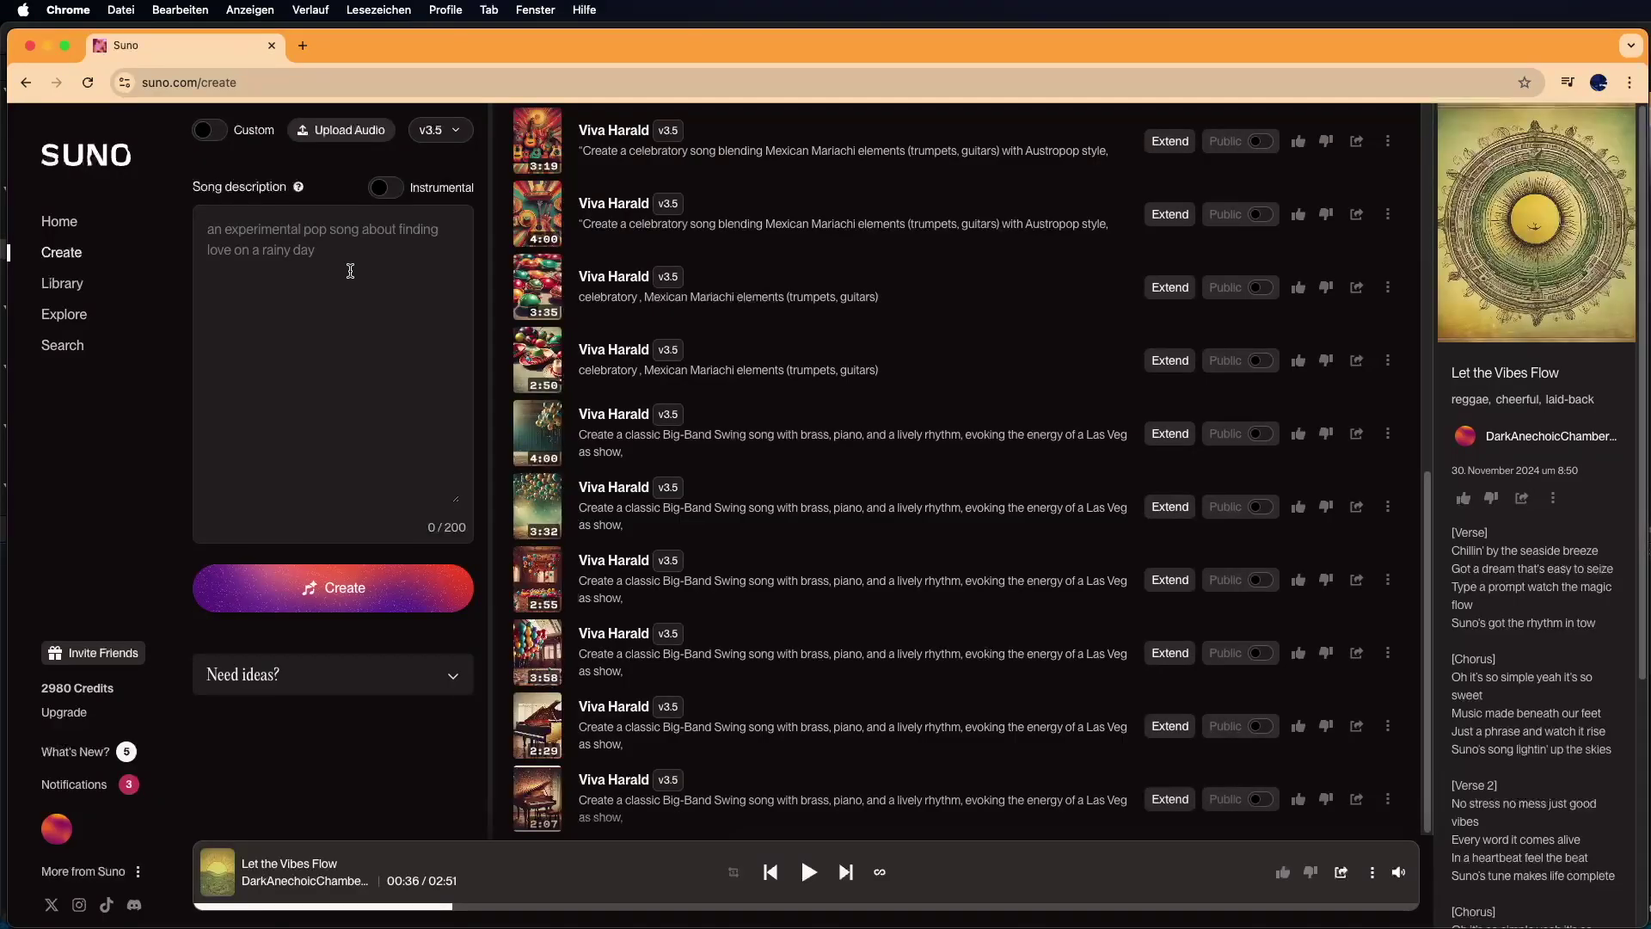
# Enter the full 'Create a reggae…' song prompt and scroll through the Let the Vibes Flow lyrics.
pyautogui.write('Crea')
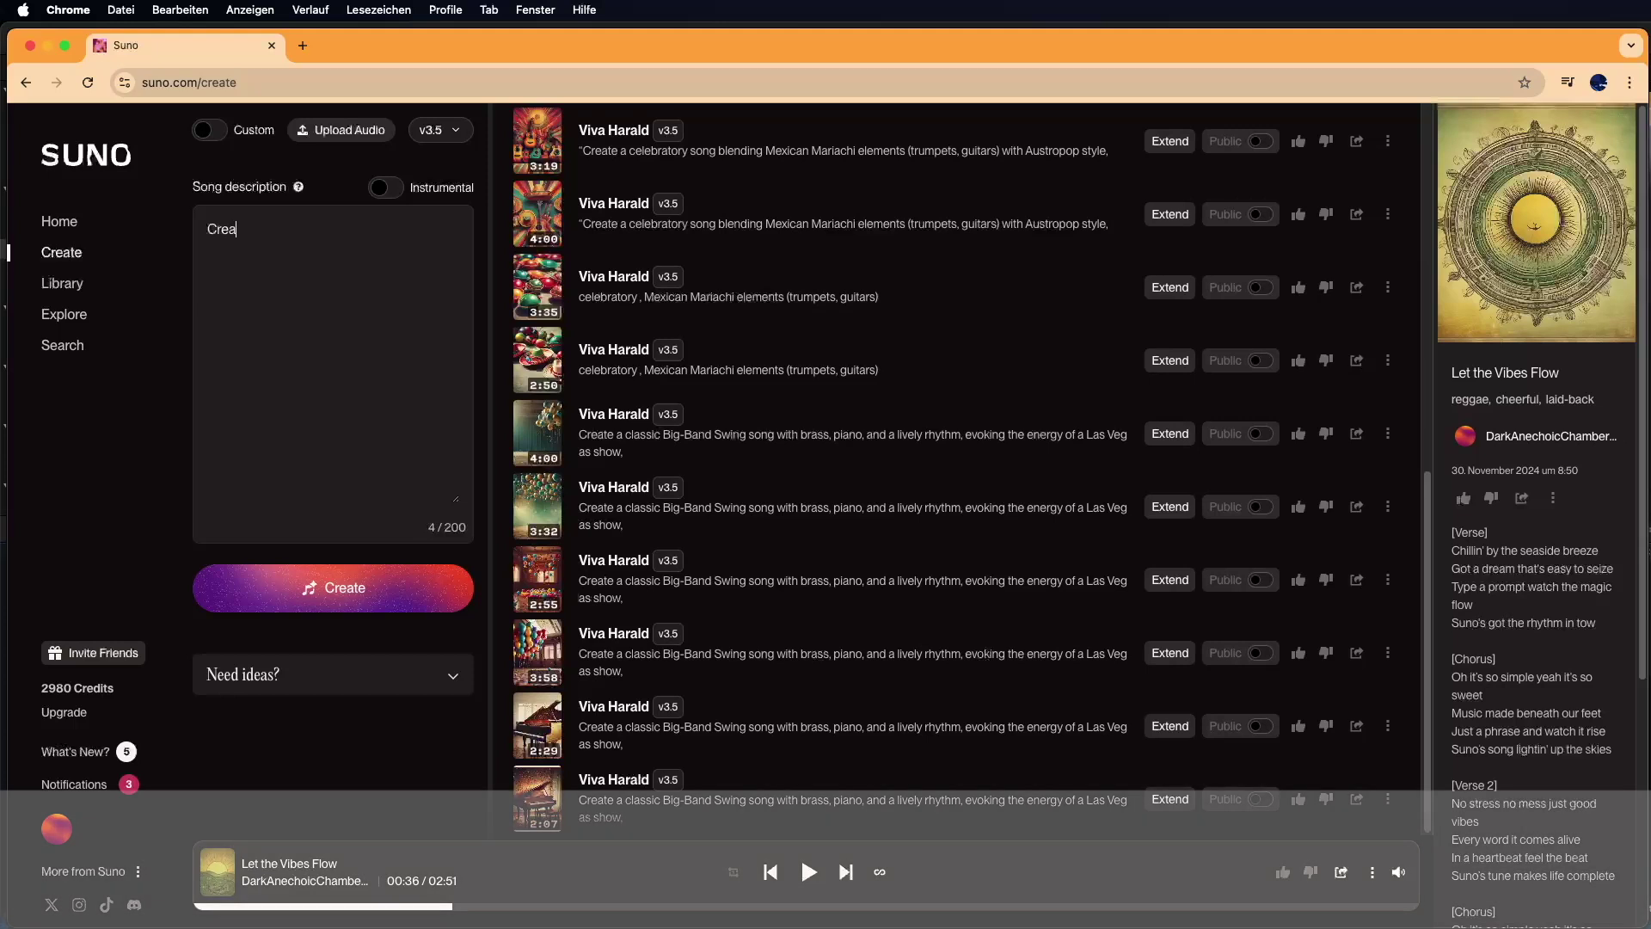
pyautogui.write('te a regga')
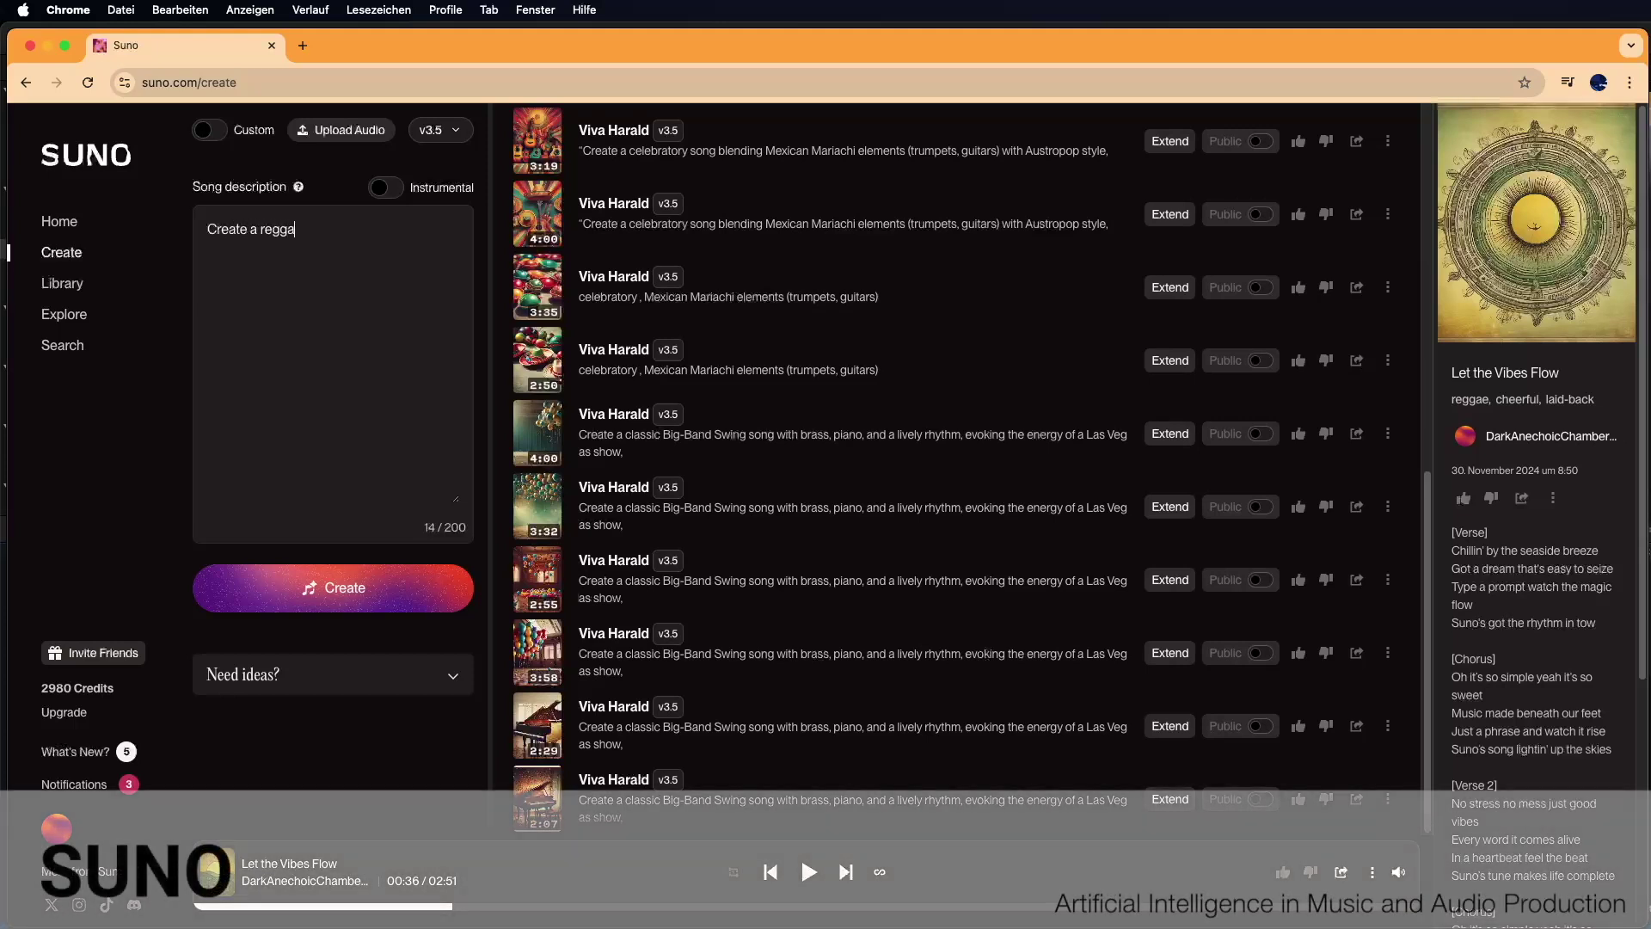
pyautogui.write('e')
pyautogui.write('song with a cheerful and laid-back vibe. The lyrics should celebrate how easy it is to make music with Suno. Highlight how users can simply input a text prompt, and Suno quickly turns')
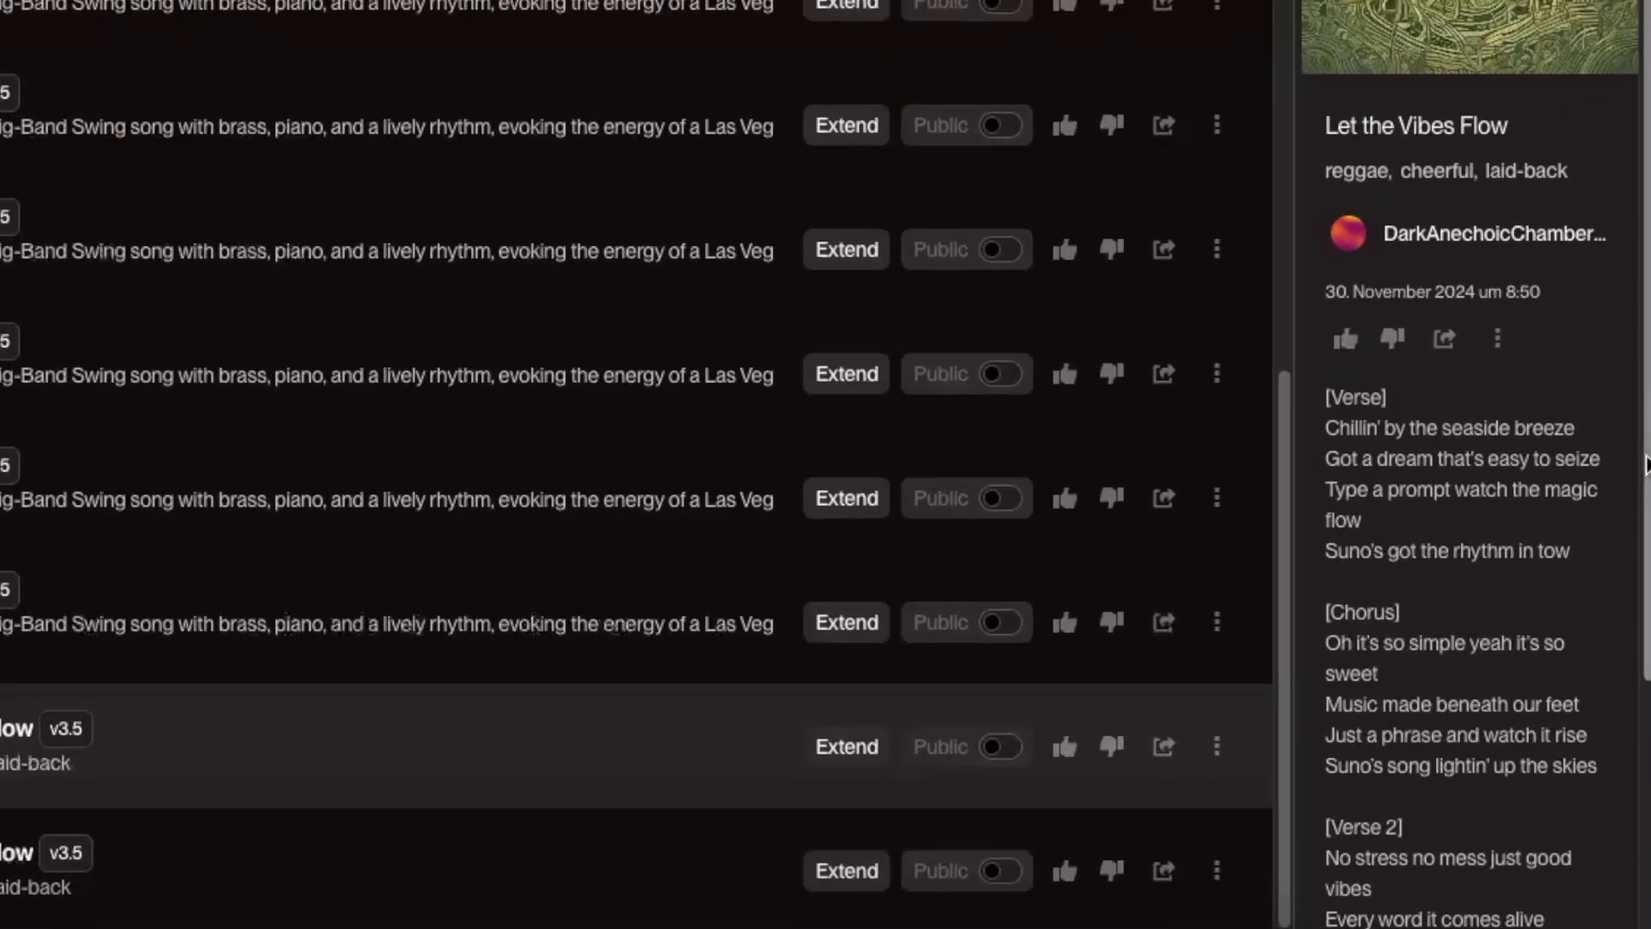
pyautogui.scroll(-6, 1644, 464)
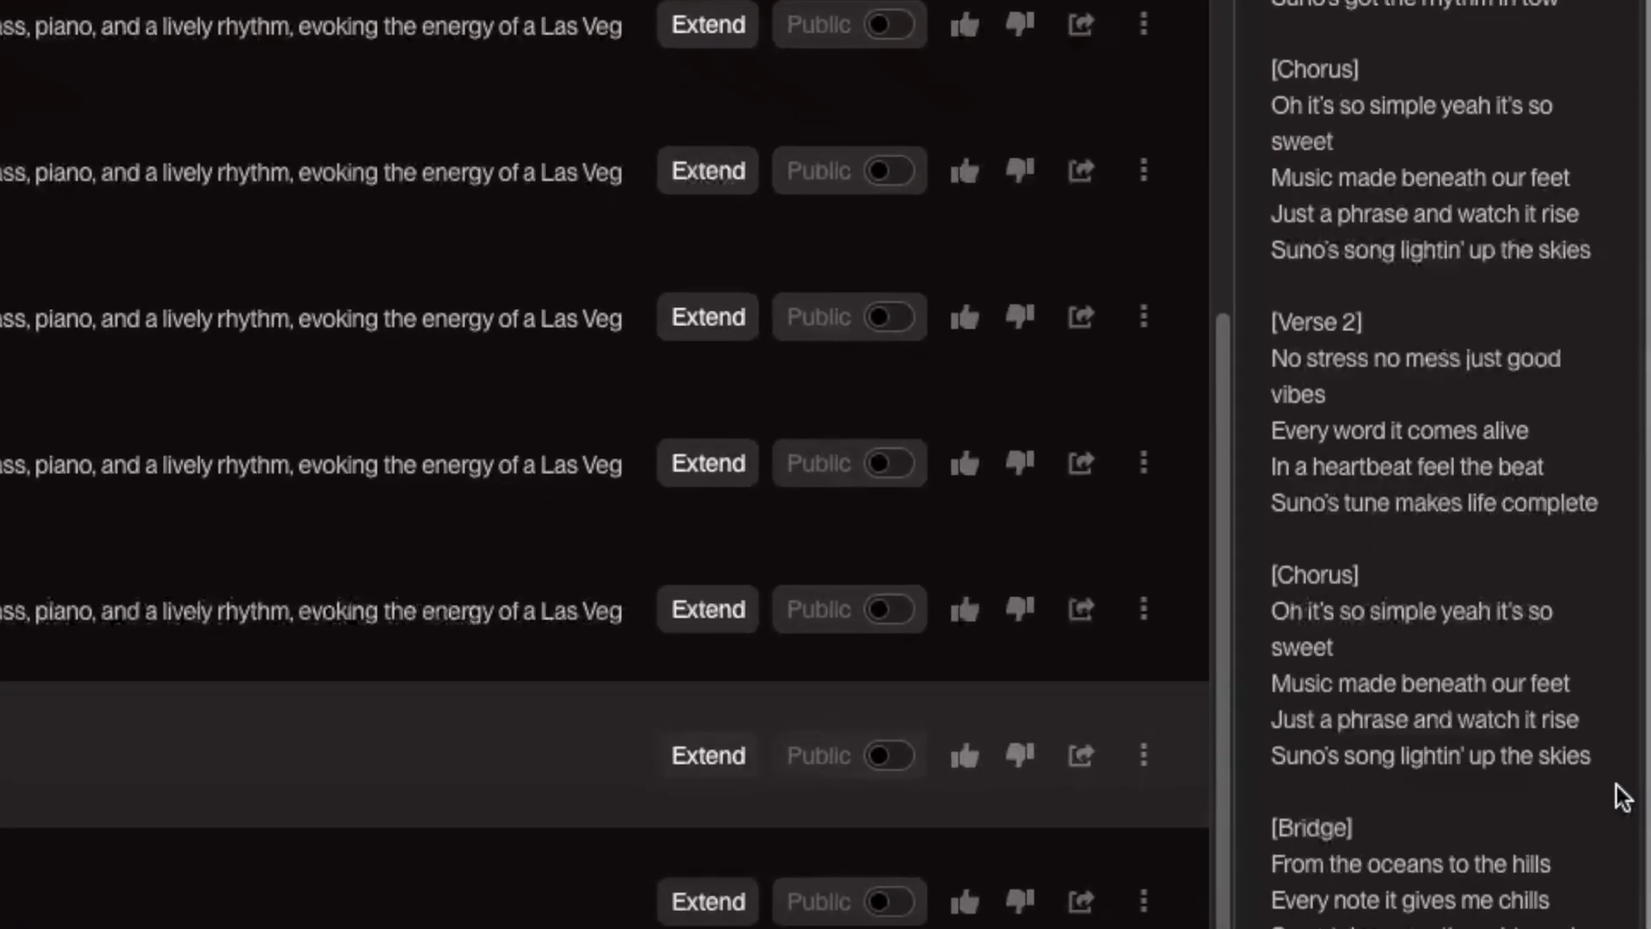
pyautogui.scroll(1, 1621, 787)
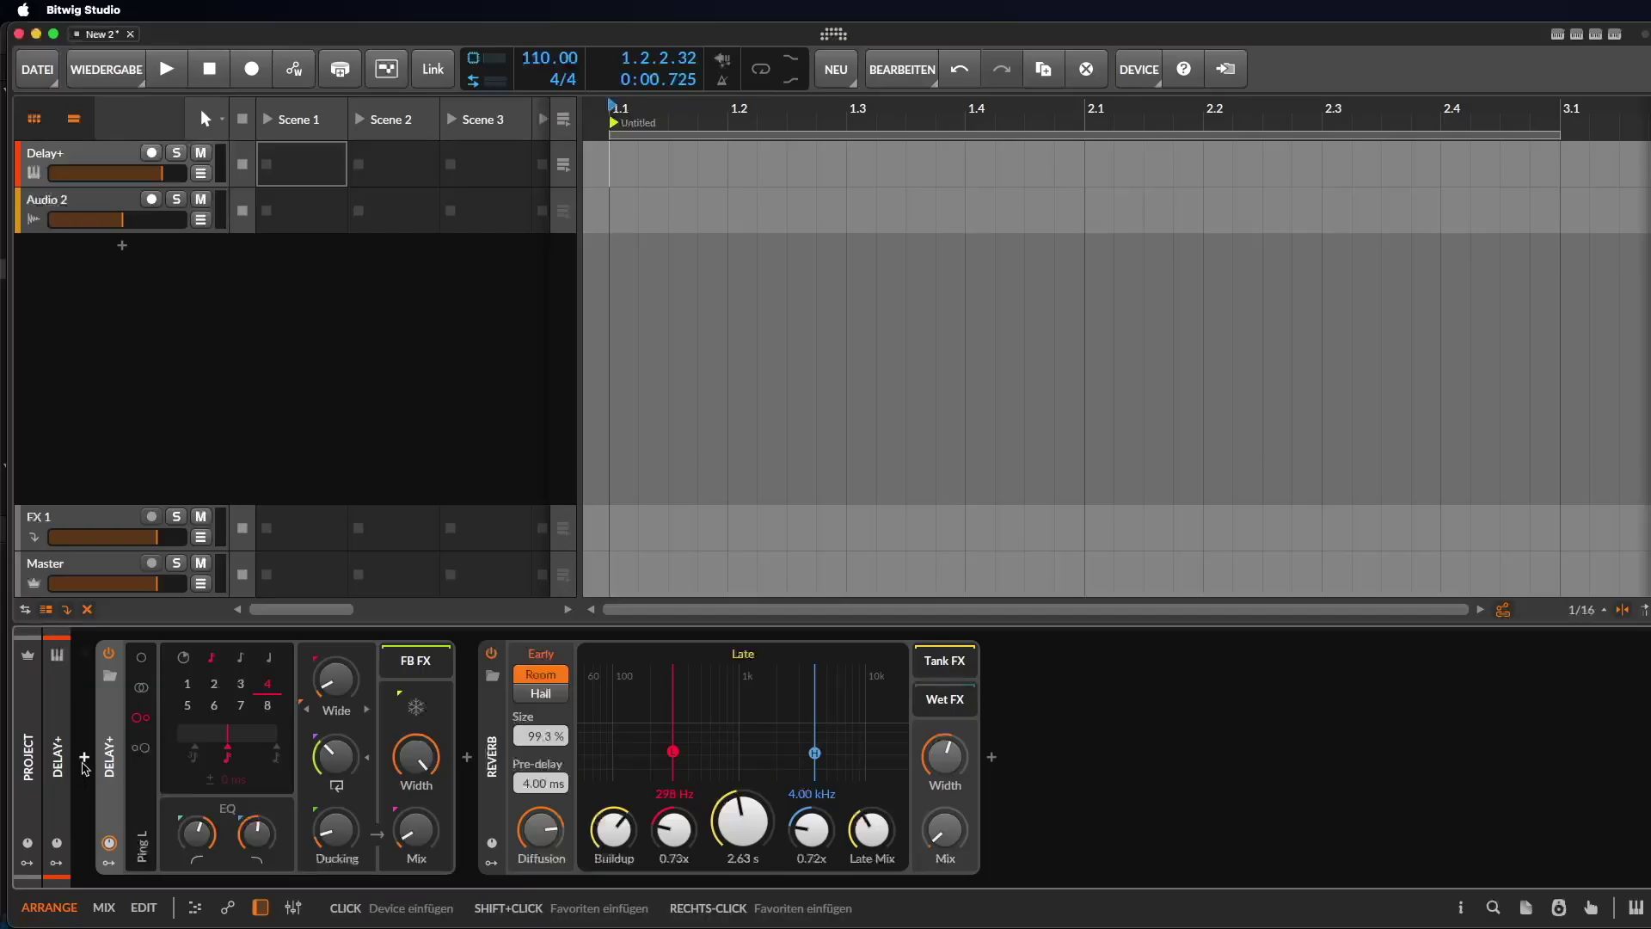
# Search 'synthes', load Synthesizer V Studio Plugin as the instrument, and start playback.
pyautogui.click(86, 759)
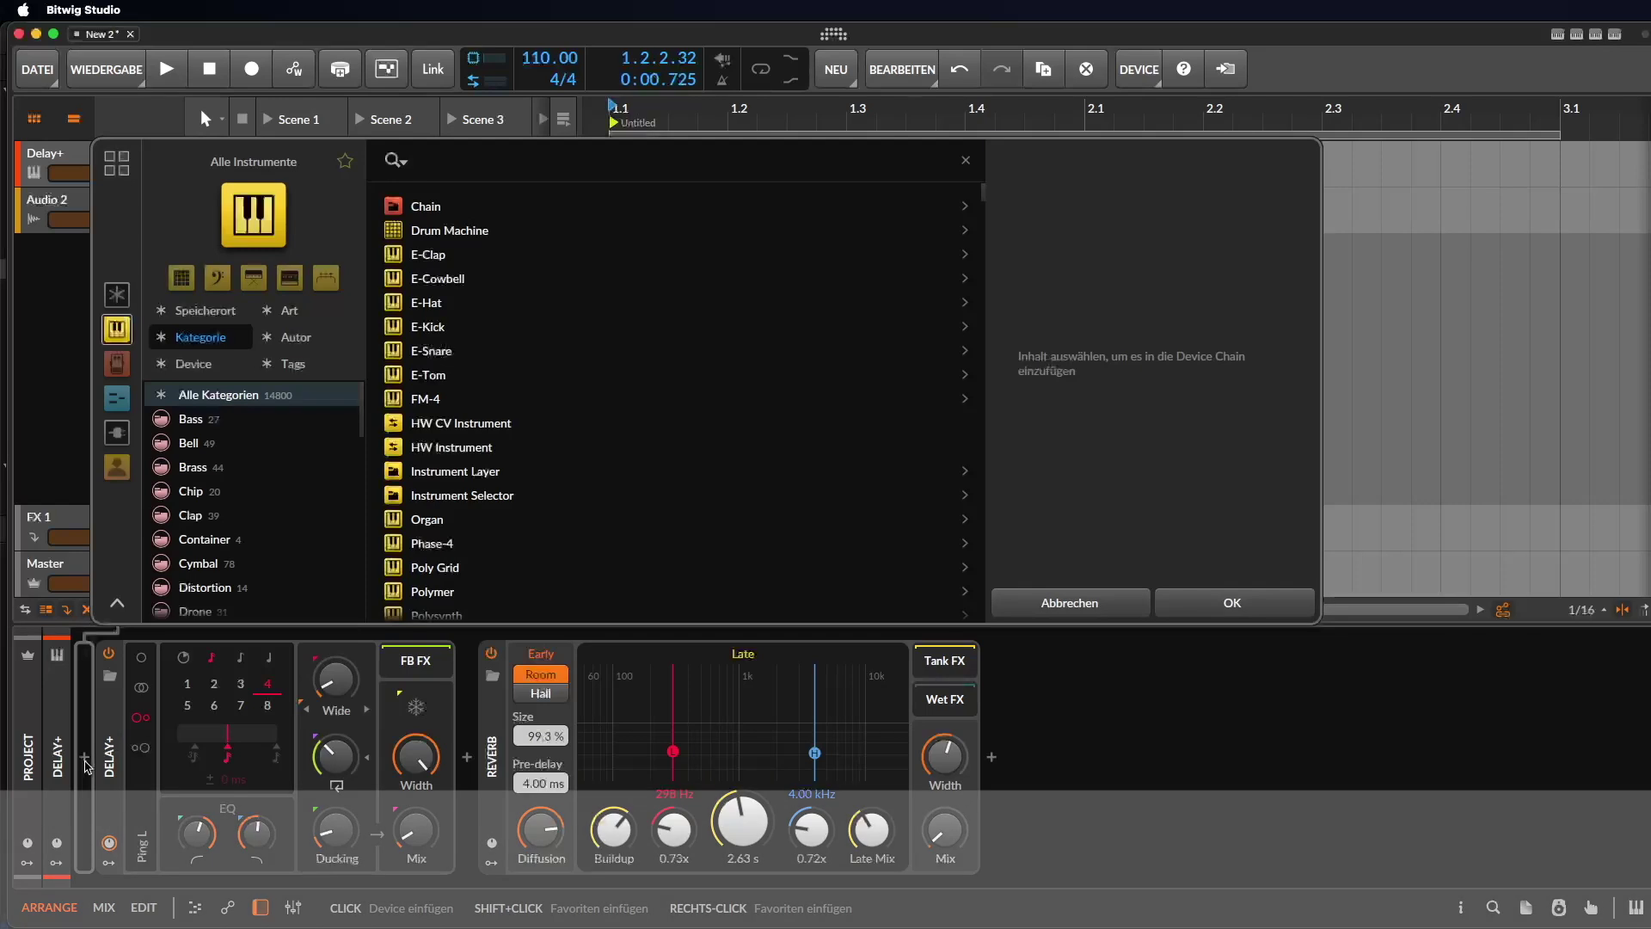
pyautogui.write('synthes')
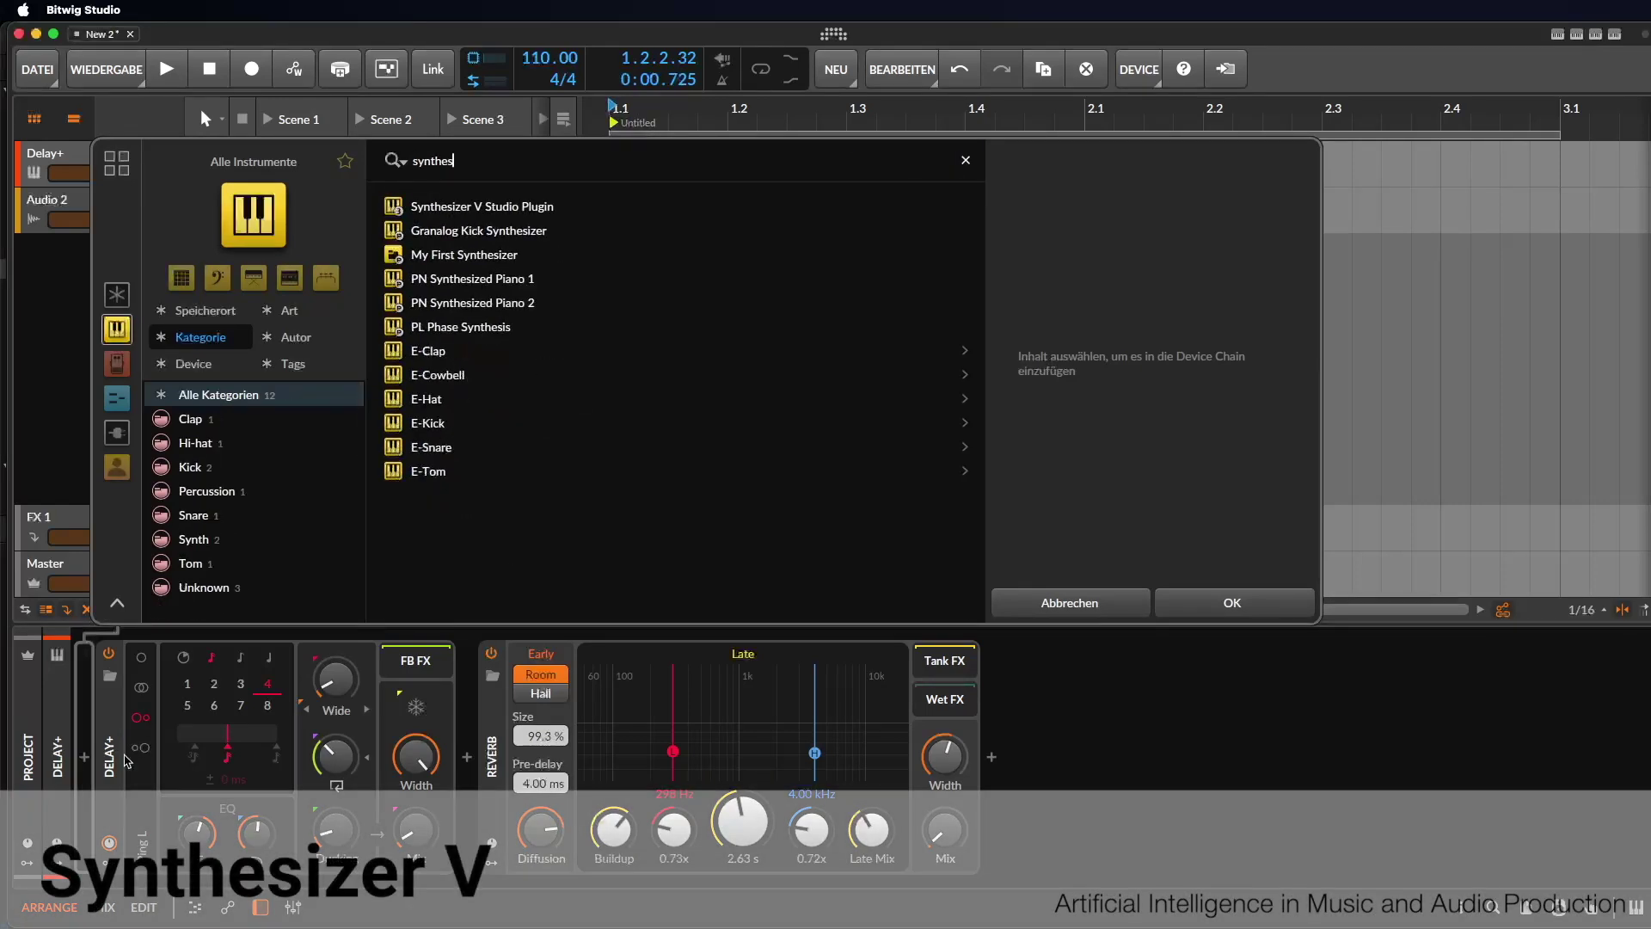
pyautogui.doubleClick(560, 207)
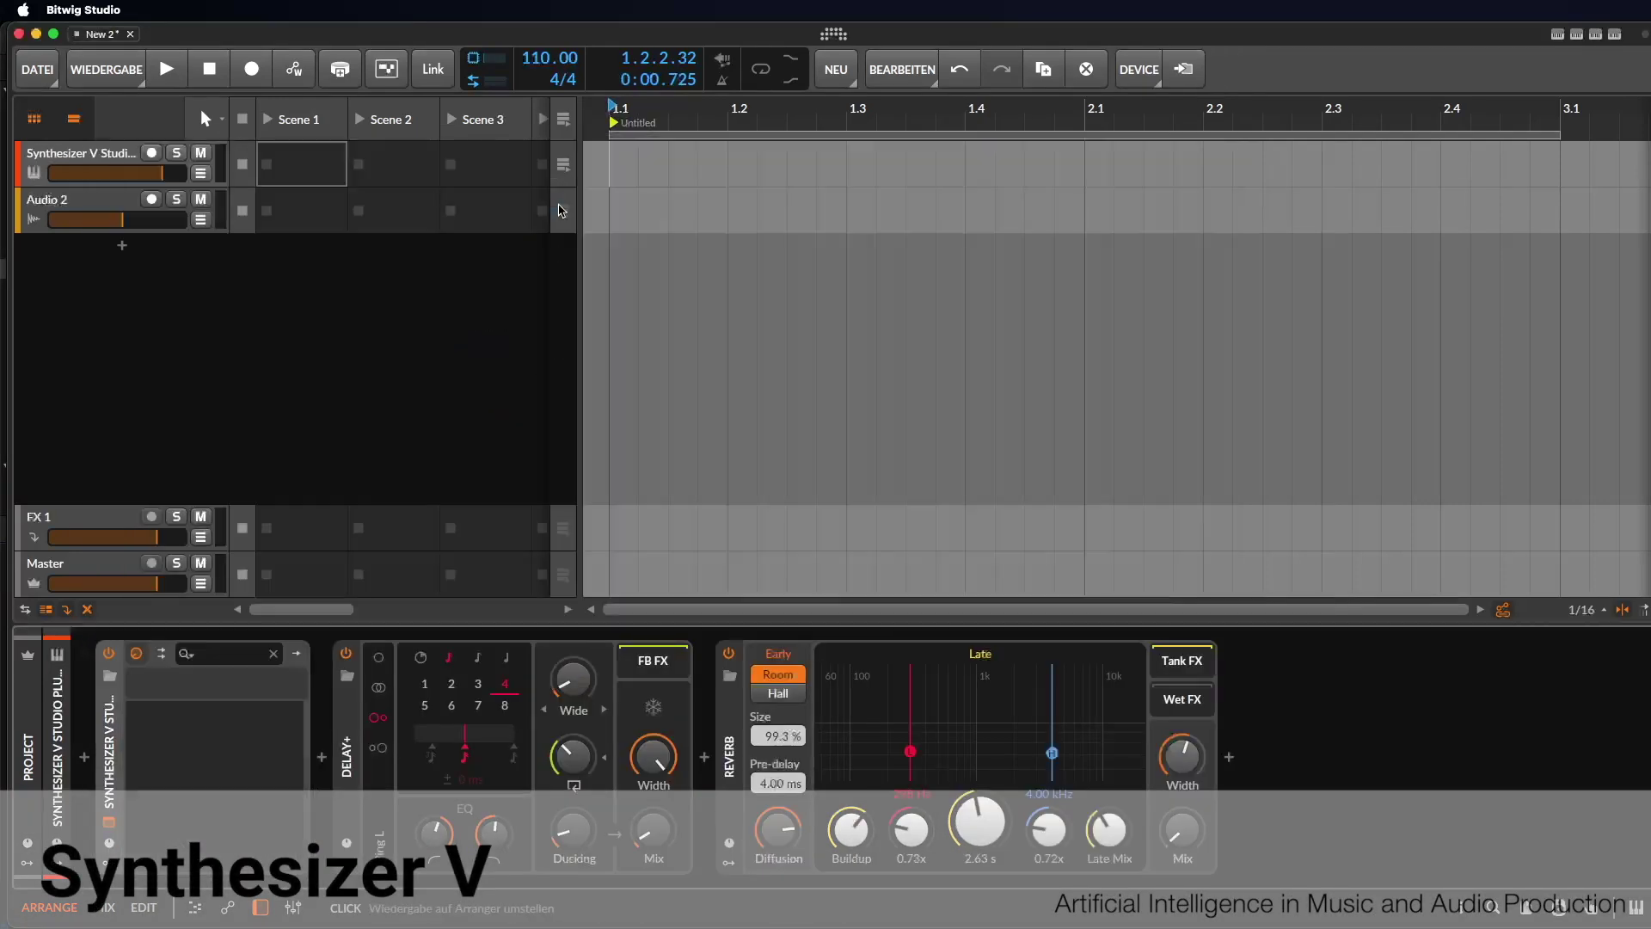
pyautogui.press('space')
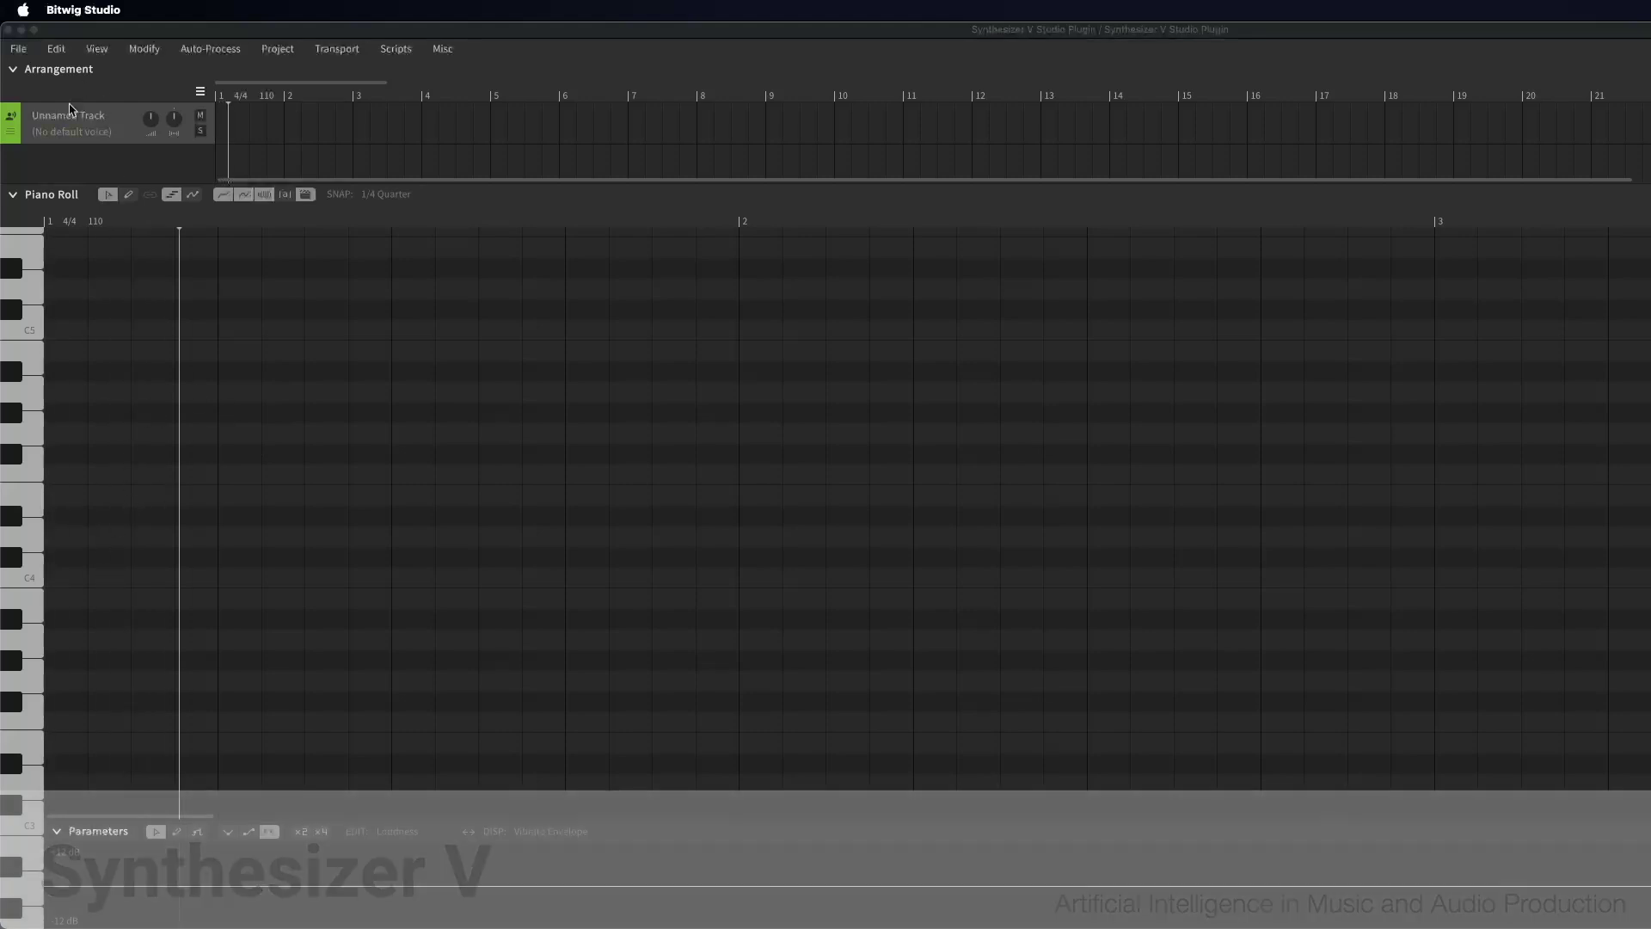
# Assign the SOLARIA voice, draw a four-note 'la' melody, play it back, and select the notes.
pyautogui.click(77, 132)
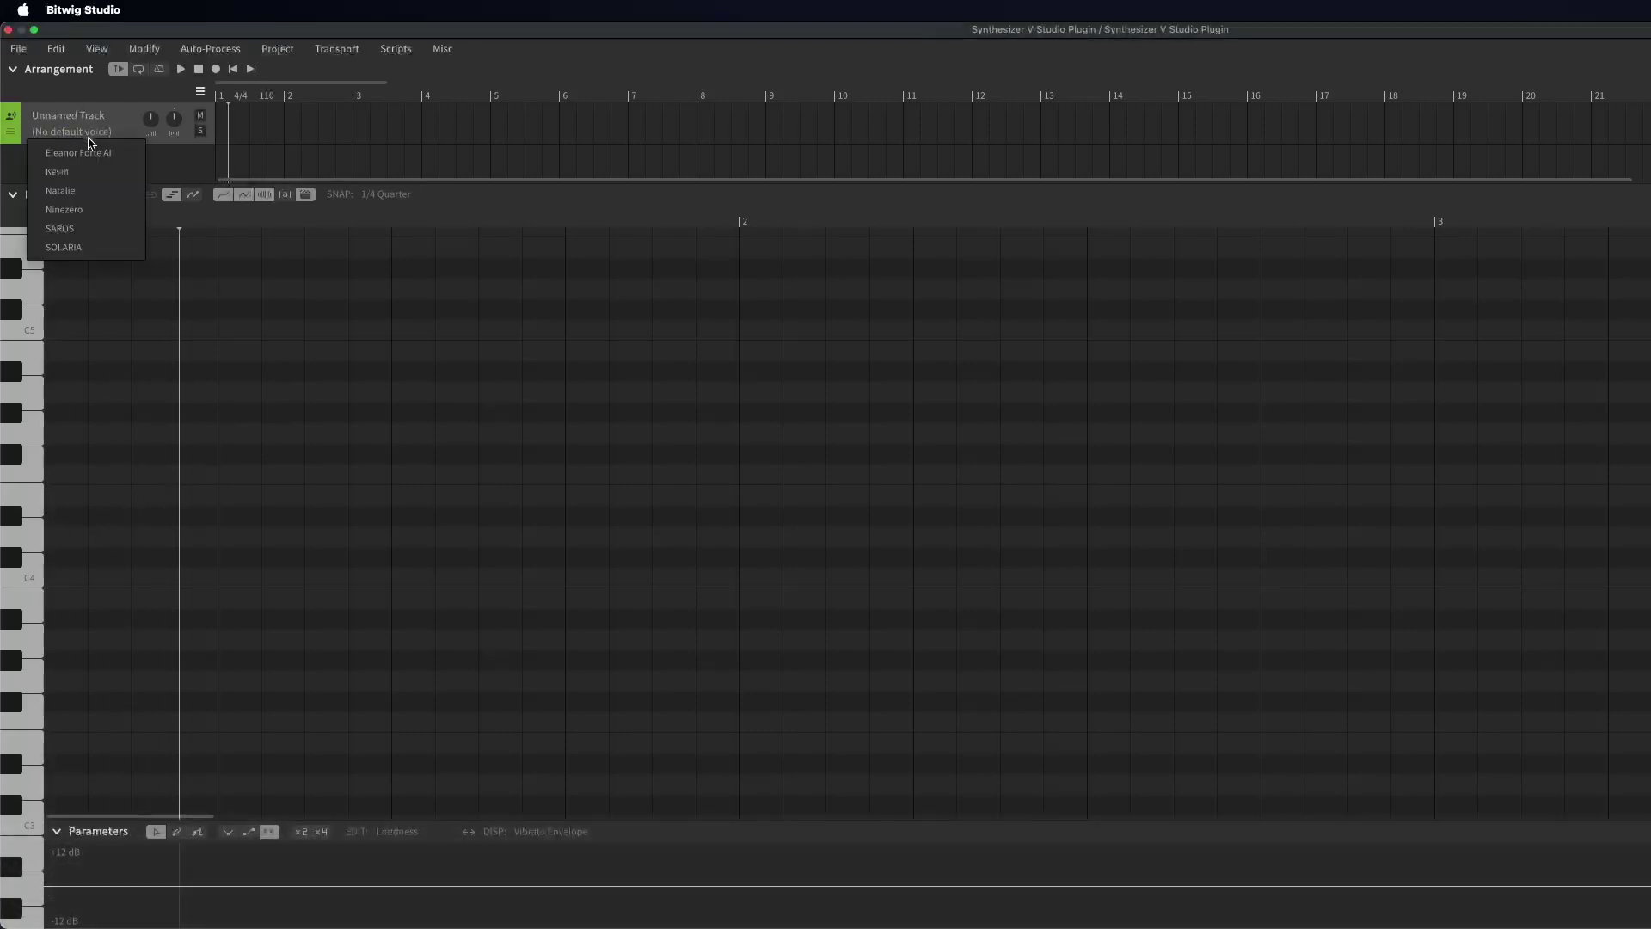
pyautogui.click(92, 249)
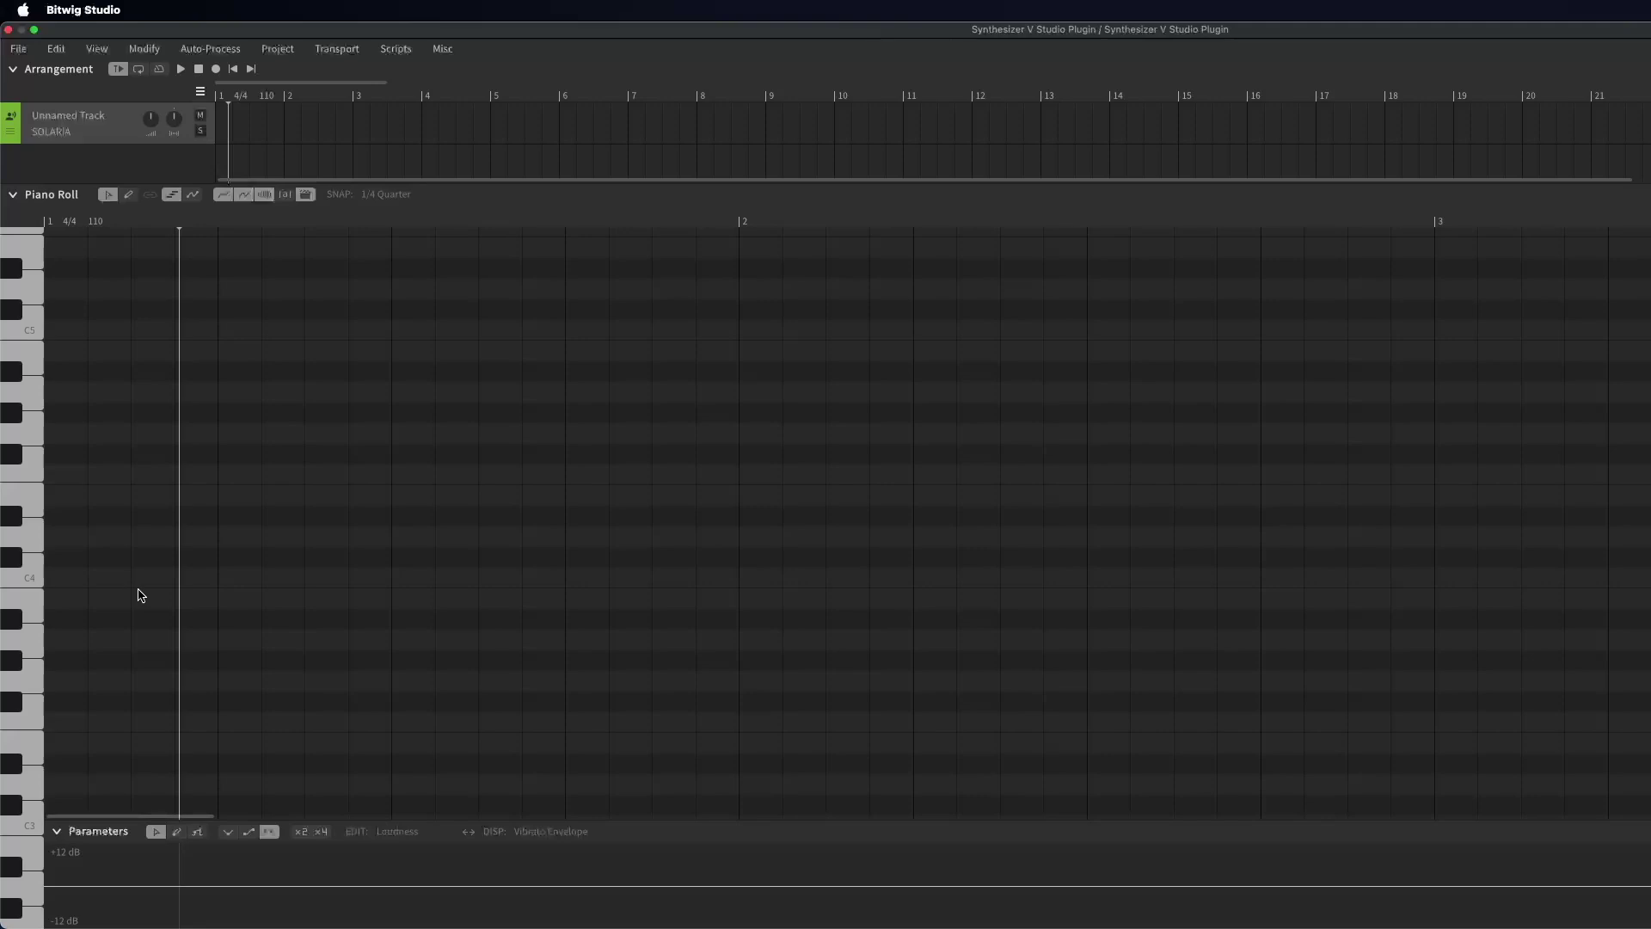
pyautogui.moveTo(144, 582); pyautogui.dragTo(217, 581)
pyautogui.moveTo(223, 522)
pyautogui.mouseDown()
pyautogui.moveTo(390, 517)
pyautogui.moveTo(395, 483)
pyautogui.moveTo(477, 481)
pyautogui.moveTo(563, 515)
pyautogui.mouseUp()
pyautogui.press('space')
pyautogui.press('space')
pyautogui.moveTo(162, 640); pyautogui.dragTo(568, 378)
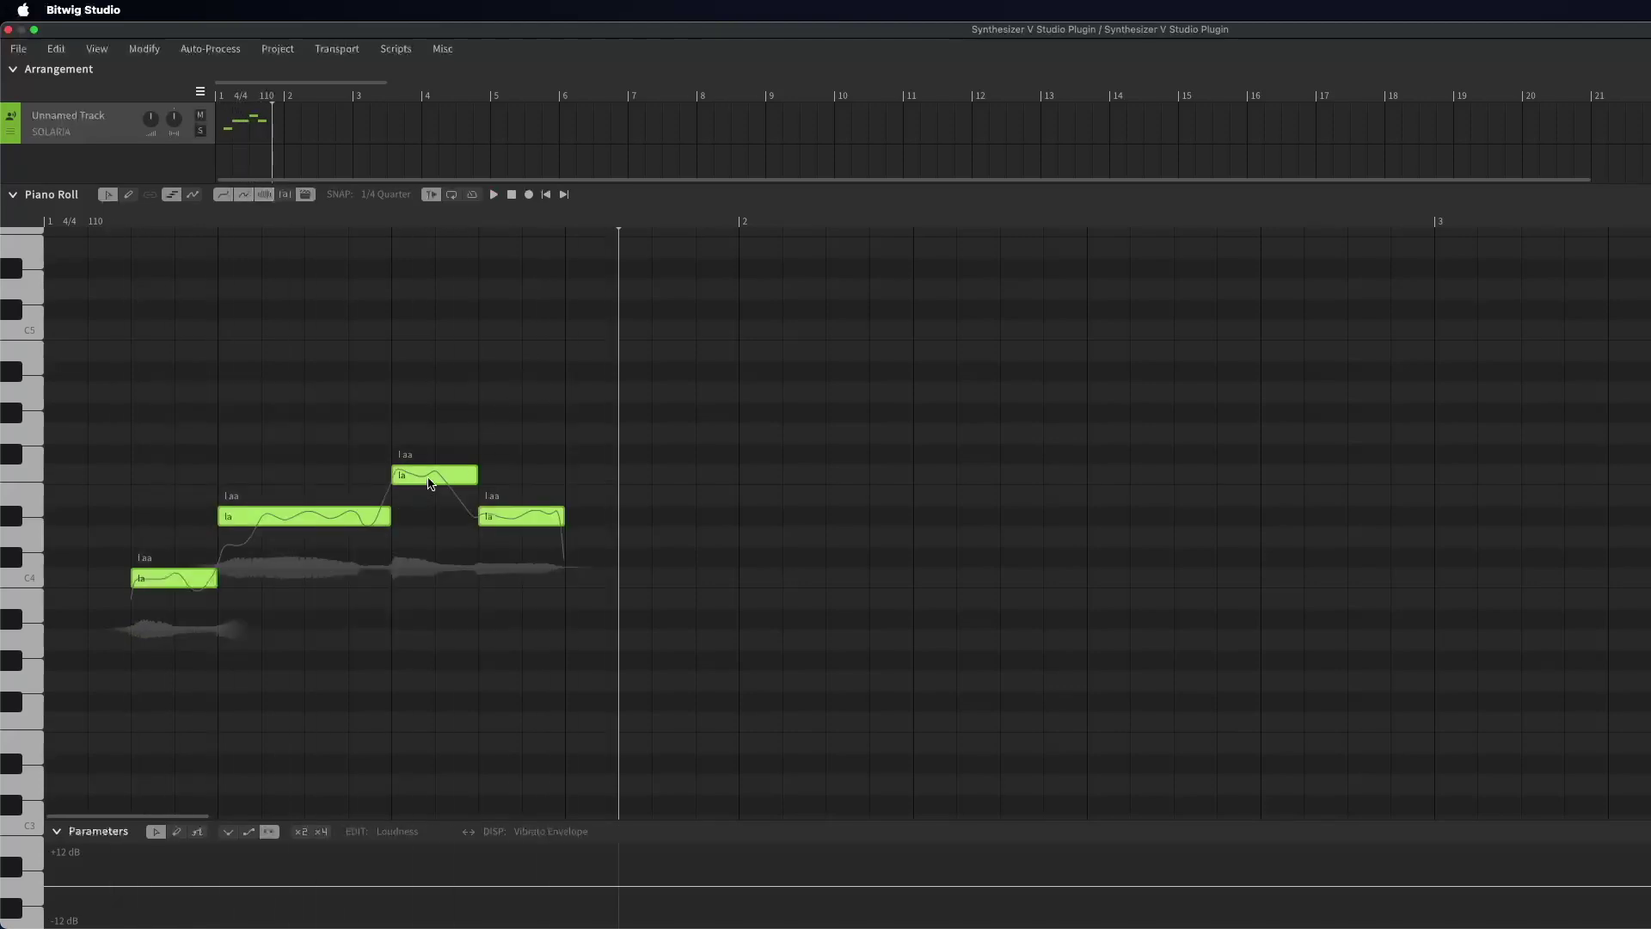
# Replace the selected notes' 'la' lyrics with 'Create Vocals' via Insert Lyrics.
pyautogui.rightClick(428, 483)
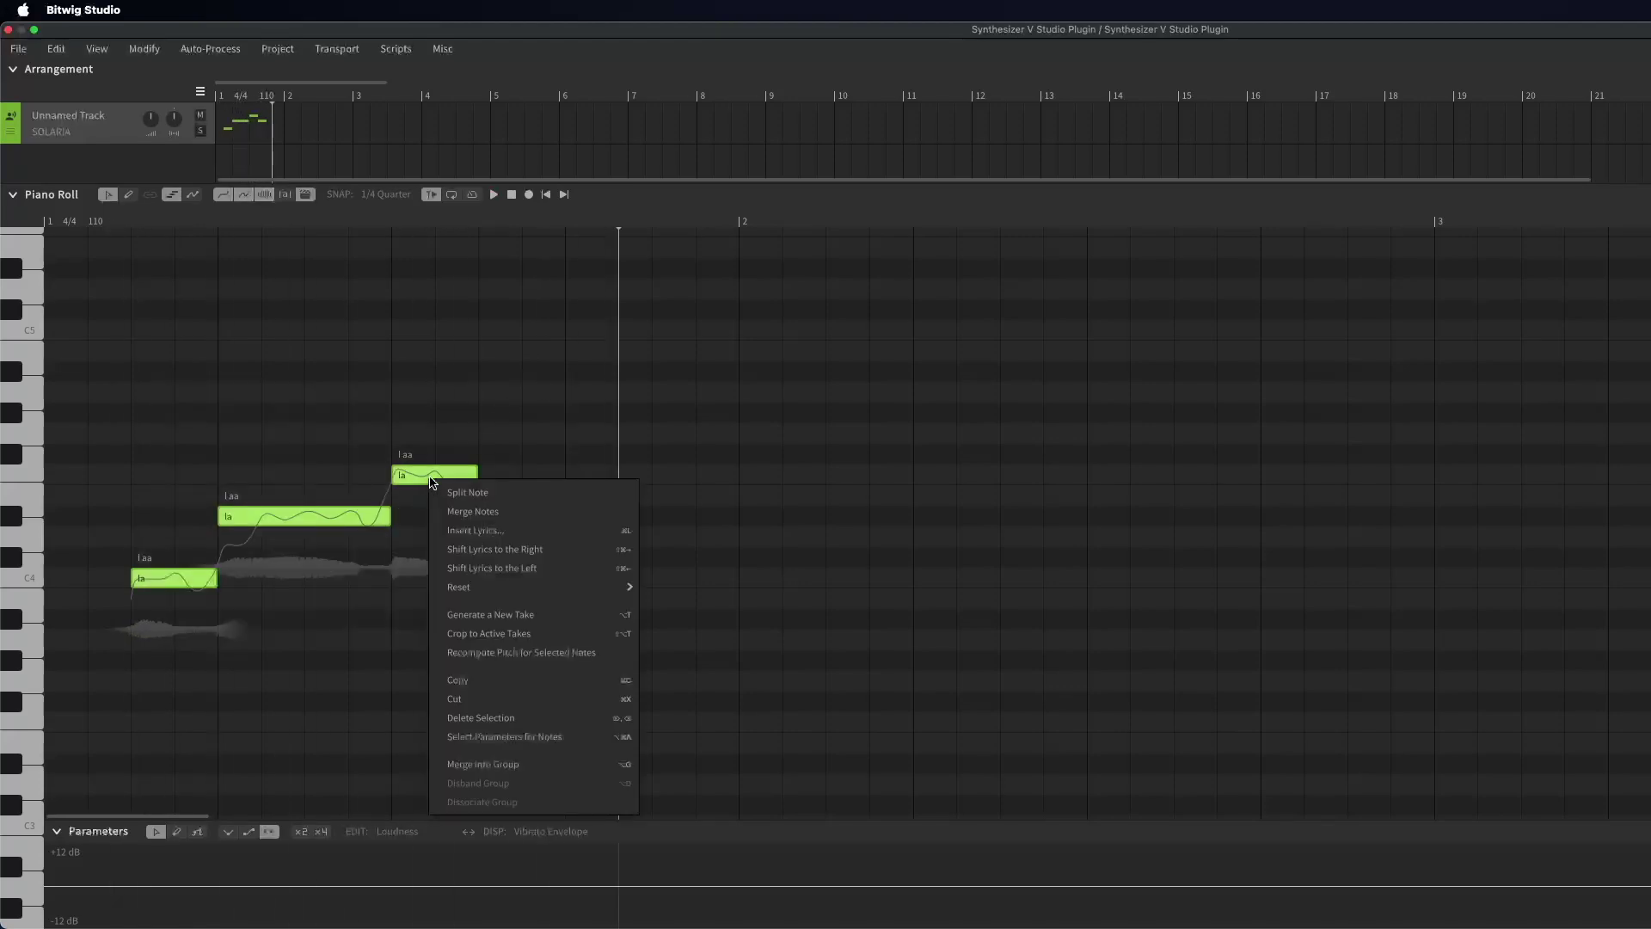
pyautogui.click(510, 532)
pyautogui.press('super+a')
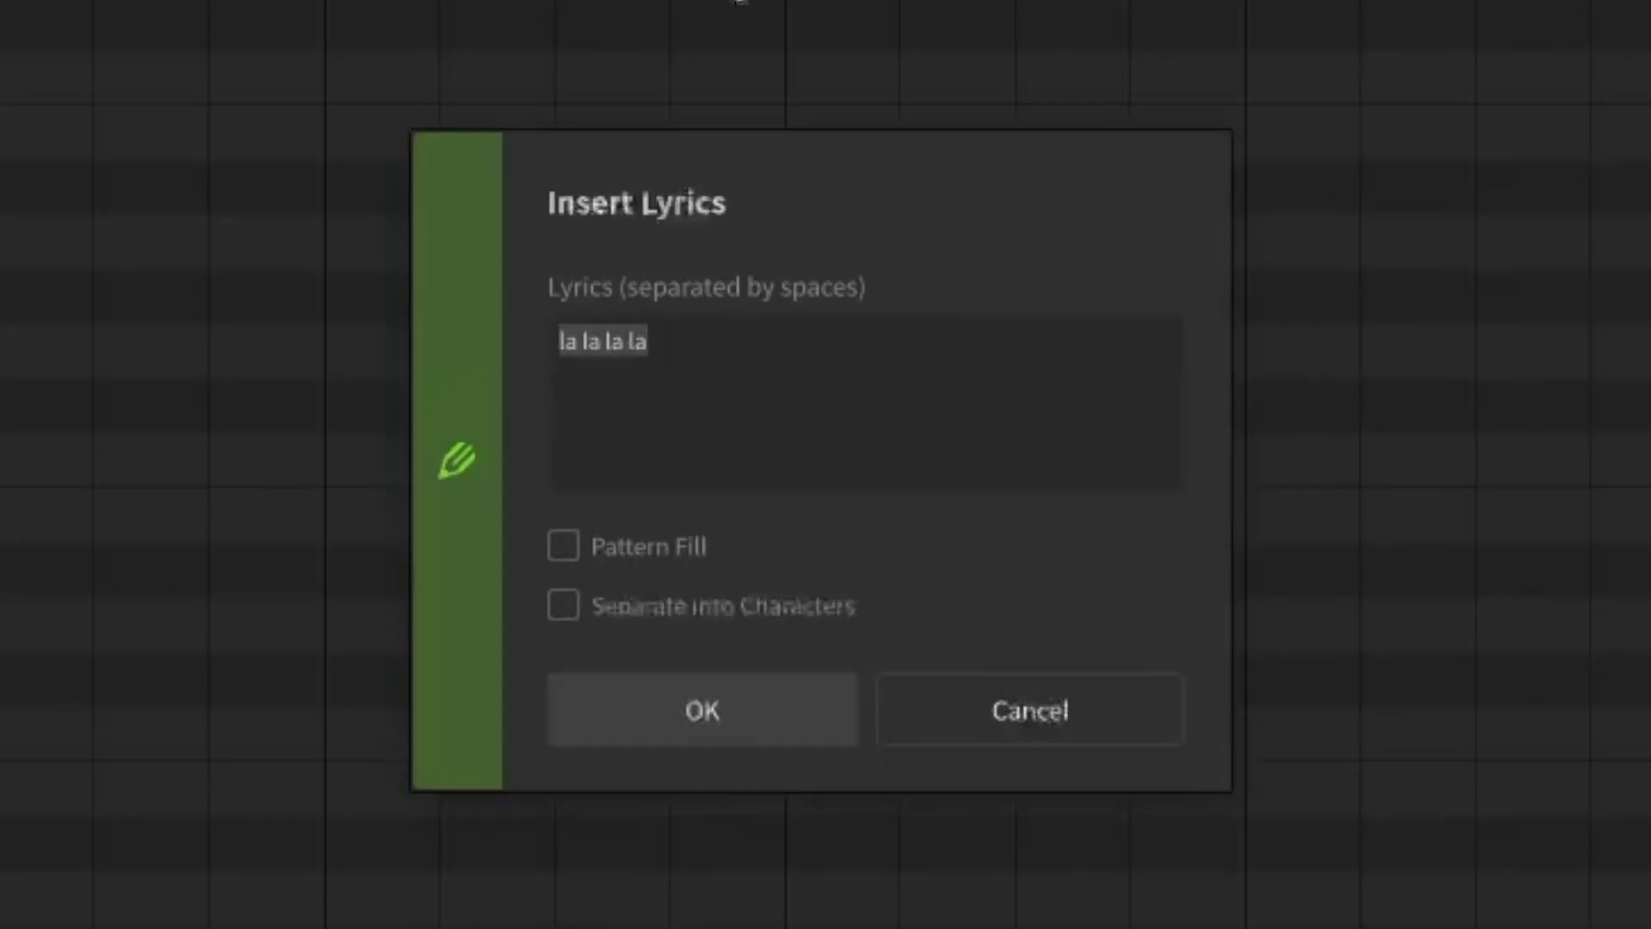
pyautogui.write('Create V')
pyautogui.press('BackSpace')
pyautogui.press('BackSpace')
pyautogui.write('+')
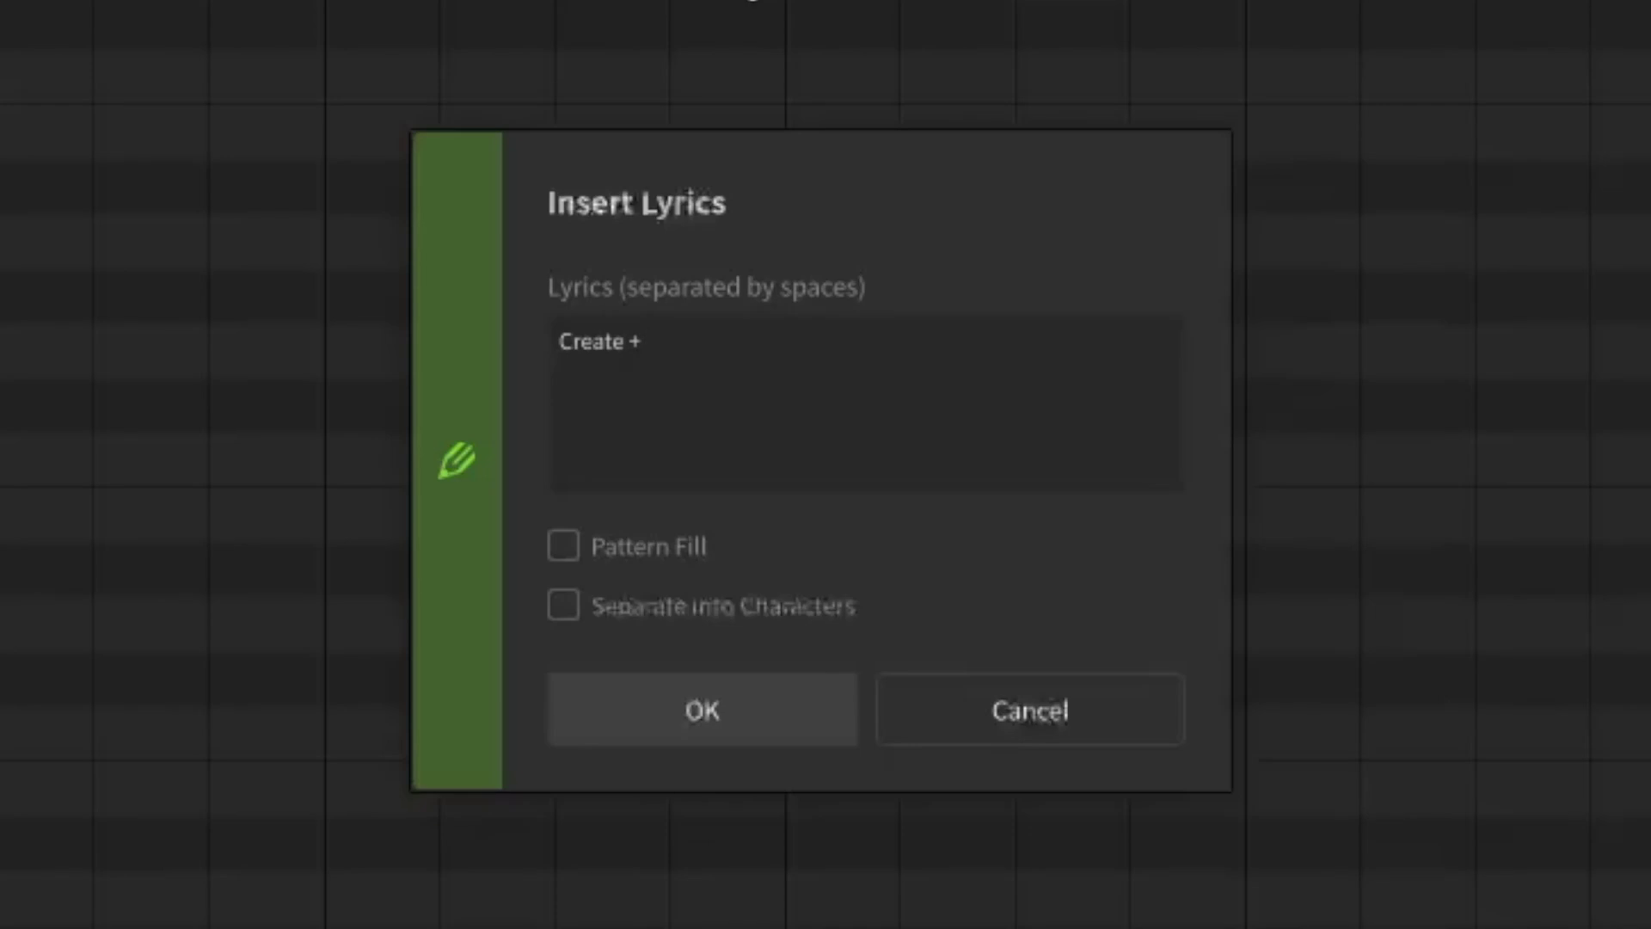
pyautogui.write(' Vocals +')
pyautogui.click(667, 715)
# Lengthen the last note and draw six more descending notes continuing the melody.
pyautogui.click(96, 223)
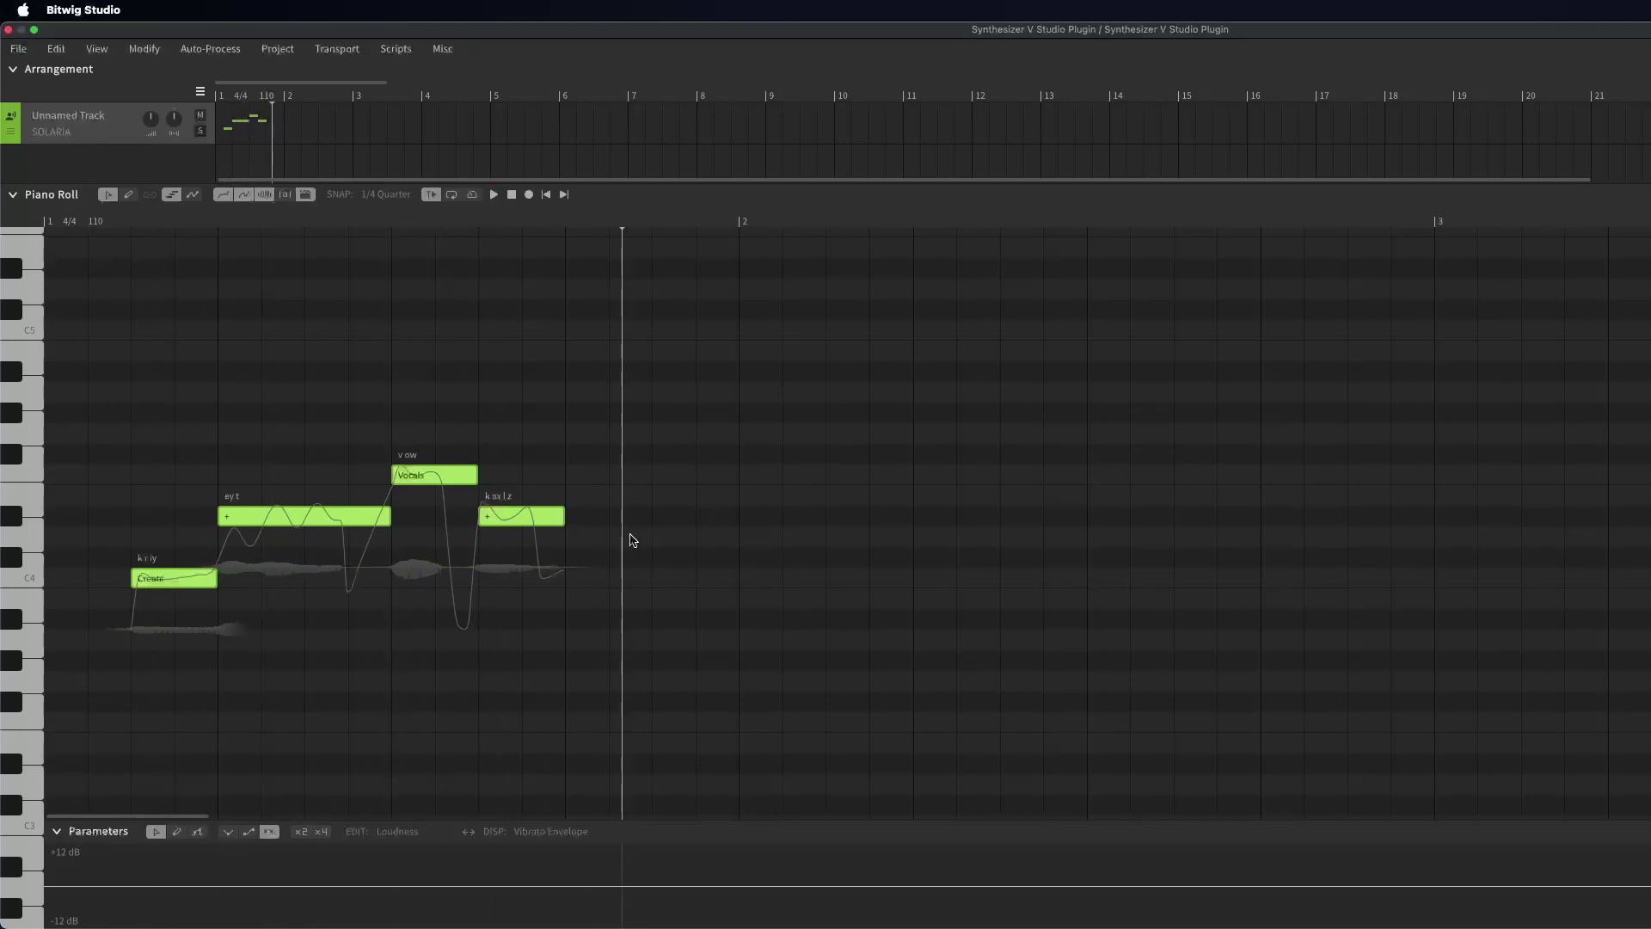
pyautogui.moveTo(567, 518)
pyautogui.mouseDown()
pyautogui.moveTo(652, 516)
pyautogui.moveTo(565, 518)
pyautogui.moveTo(652, 560)
pyautogui.moveTo(658, 518)
pyautogui.mouseUp()
pyautogui.click(723, 521)
pyautogui.moveTo(747, 371); pyautogui.dragTo(821, 371)
pyautogui.moveTo(832, 433)
pyautogui.mouseDown()
pyautogui.moveTo(907, 433)
pyautogui.moveTo(1038, 516)
pyautogui.mouseUp()
pyautogui.moveTo(1049, 433); pyautogui.dragTo(1169, 435)
pyautogui.moveTo(693, 593); pyautogui.dragTo(1153, 350)
# Give the new notes the lyrics 'with Synthesizer V' and play the sung phrase from the start.
pyautogui.rightClick(757, 382)
pyautogui.click(801, 430)
pyautogui.write('with Sy')
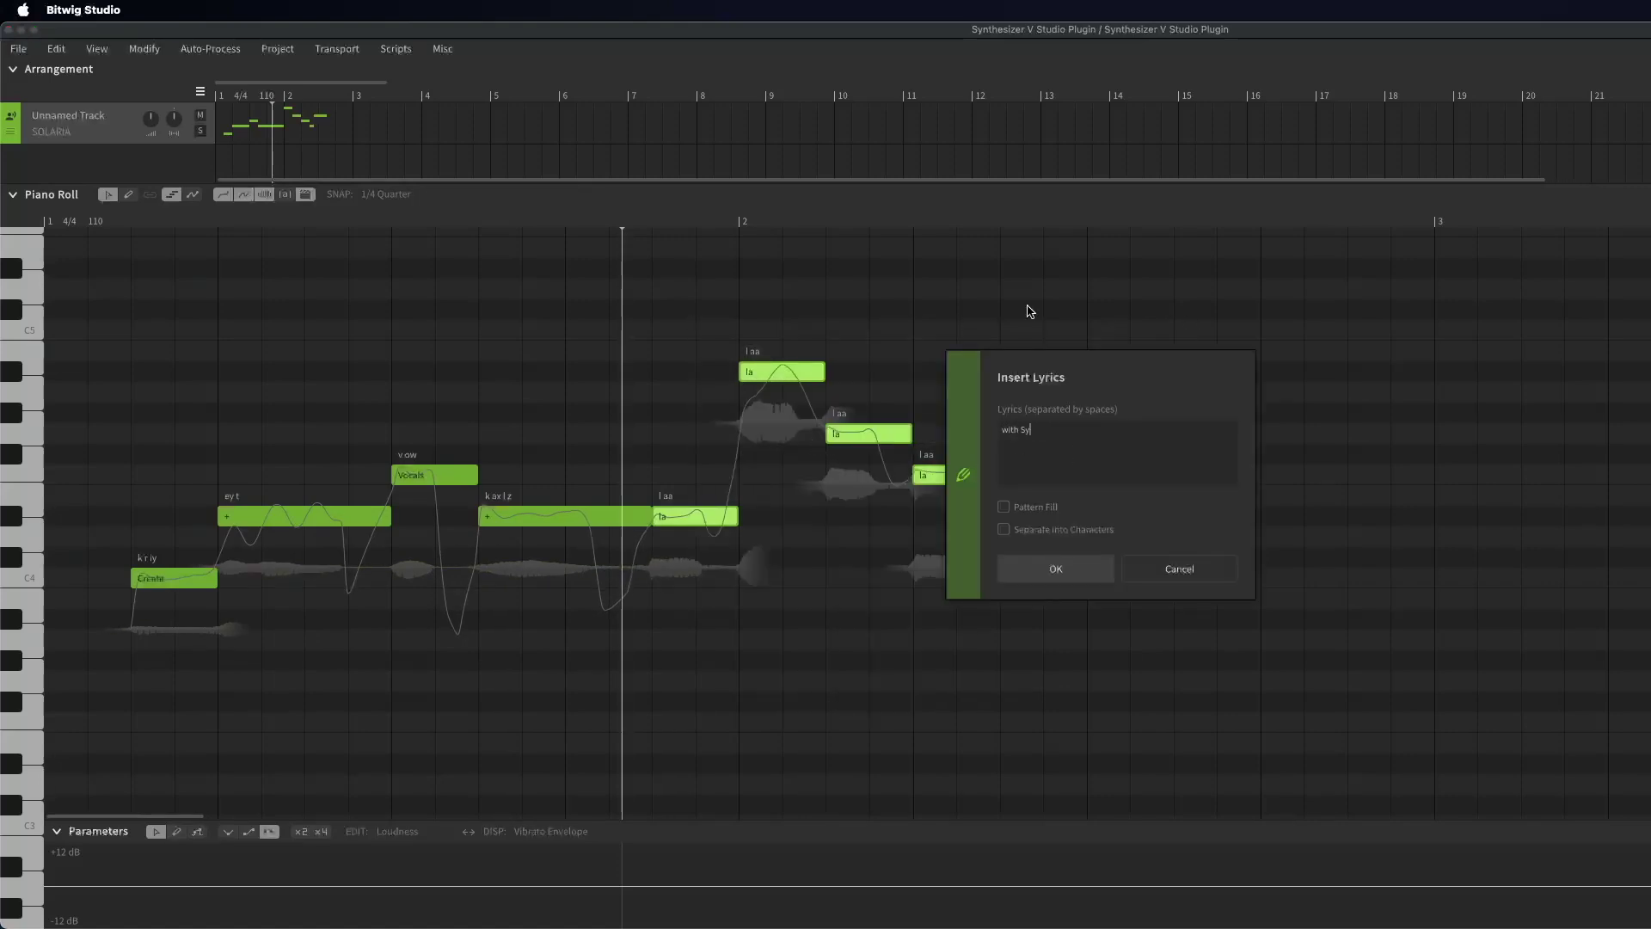
pyautogui.click(1055, 568)
pyautogui.click(87, 224)
pyautogui.press('space')
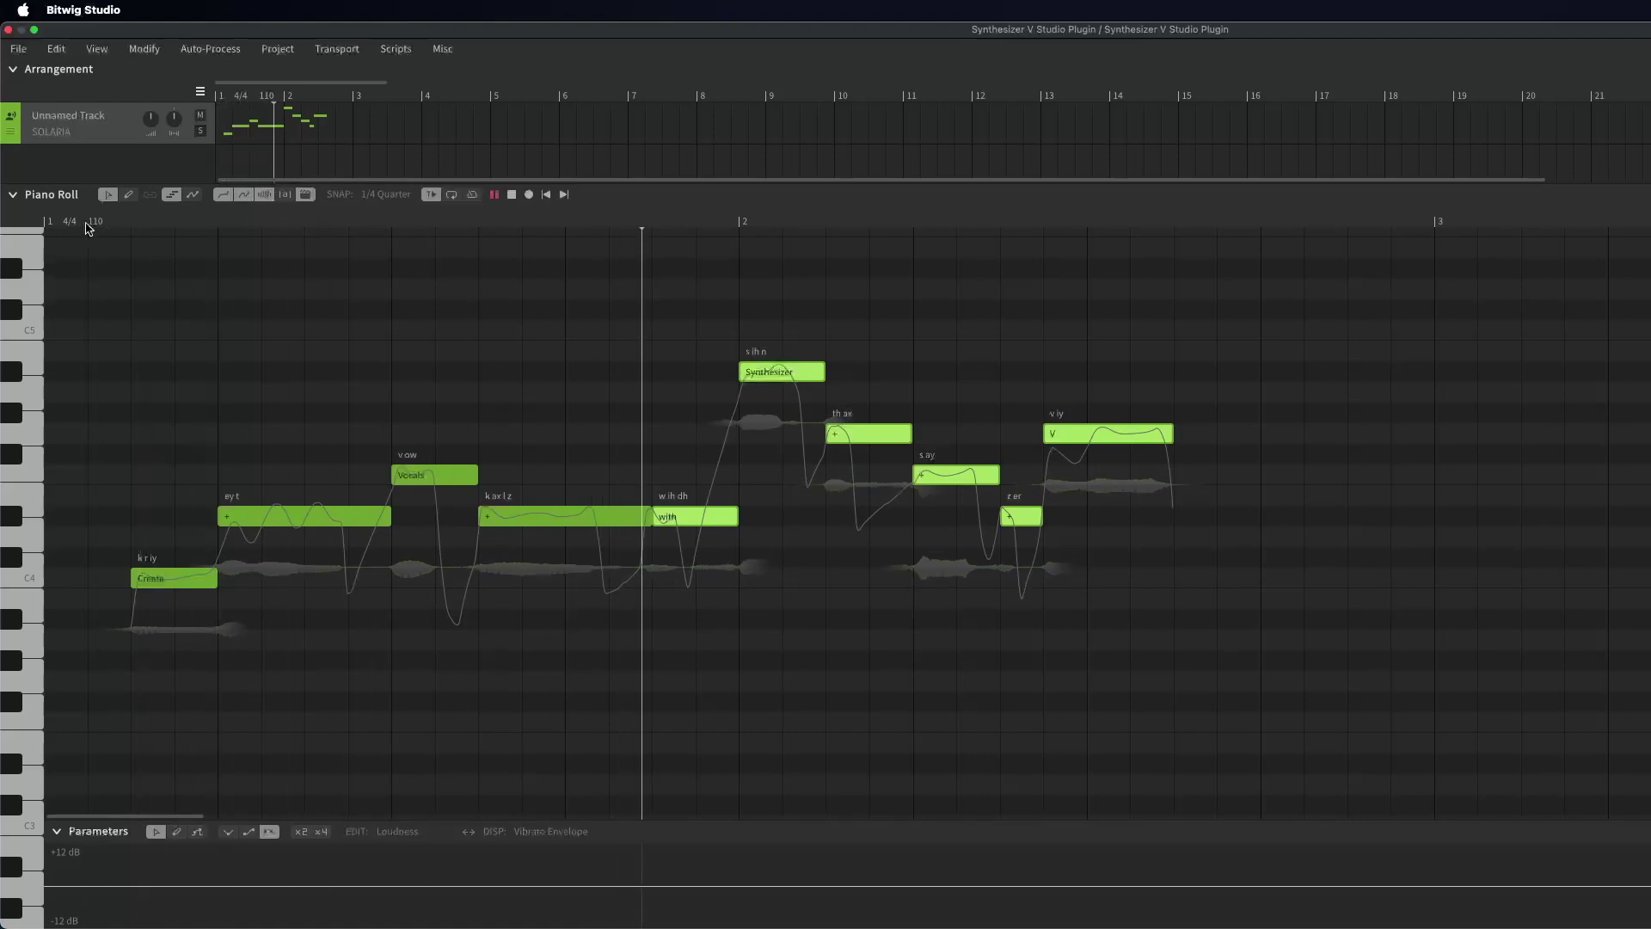
pyautogui.press('space')
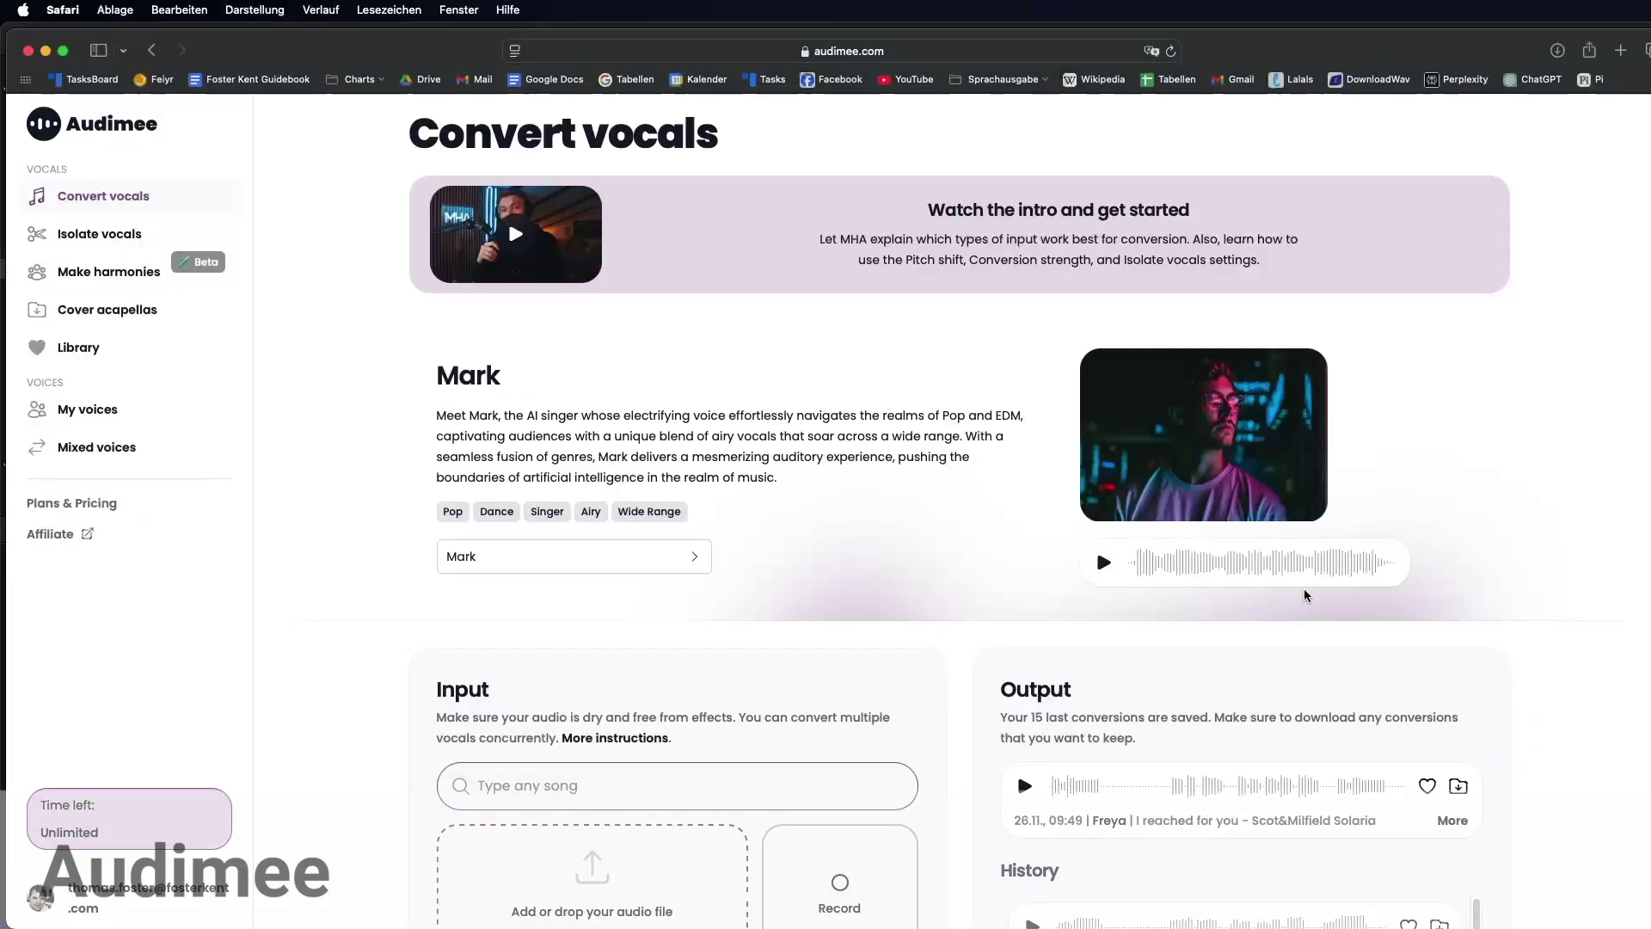
# Upload a vocal WAV from Downloads, play the input clip, and open the voice selector.
pyautogui.scroll(-3, 581, 817)
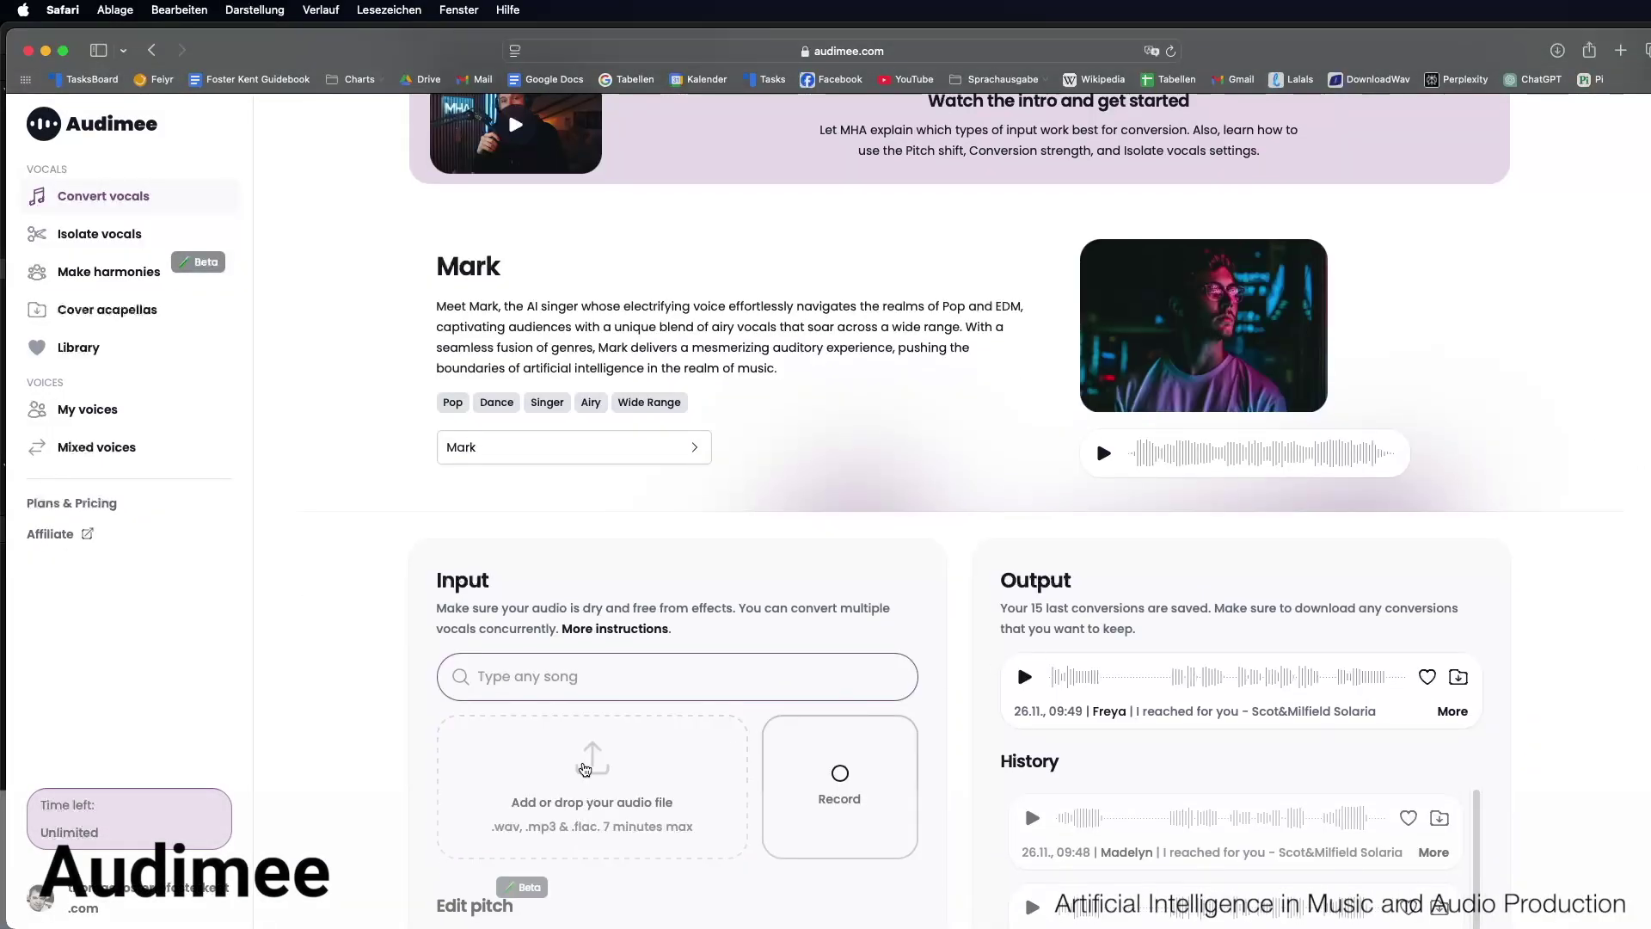
pyautogui.click(604, 764)
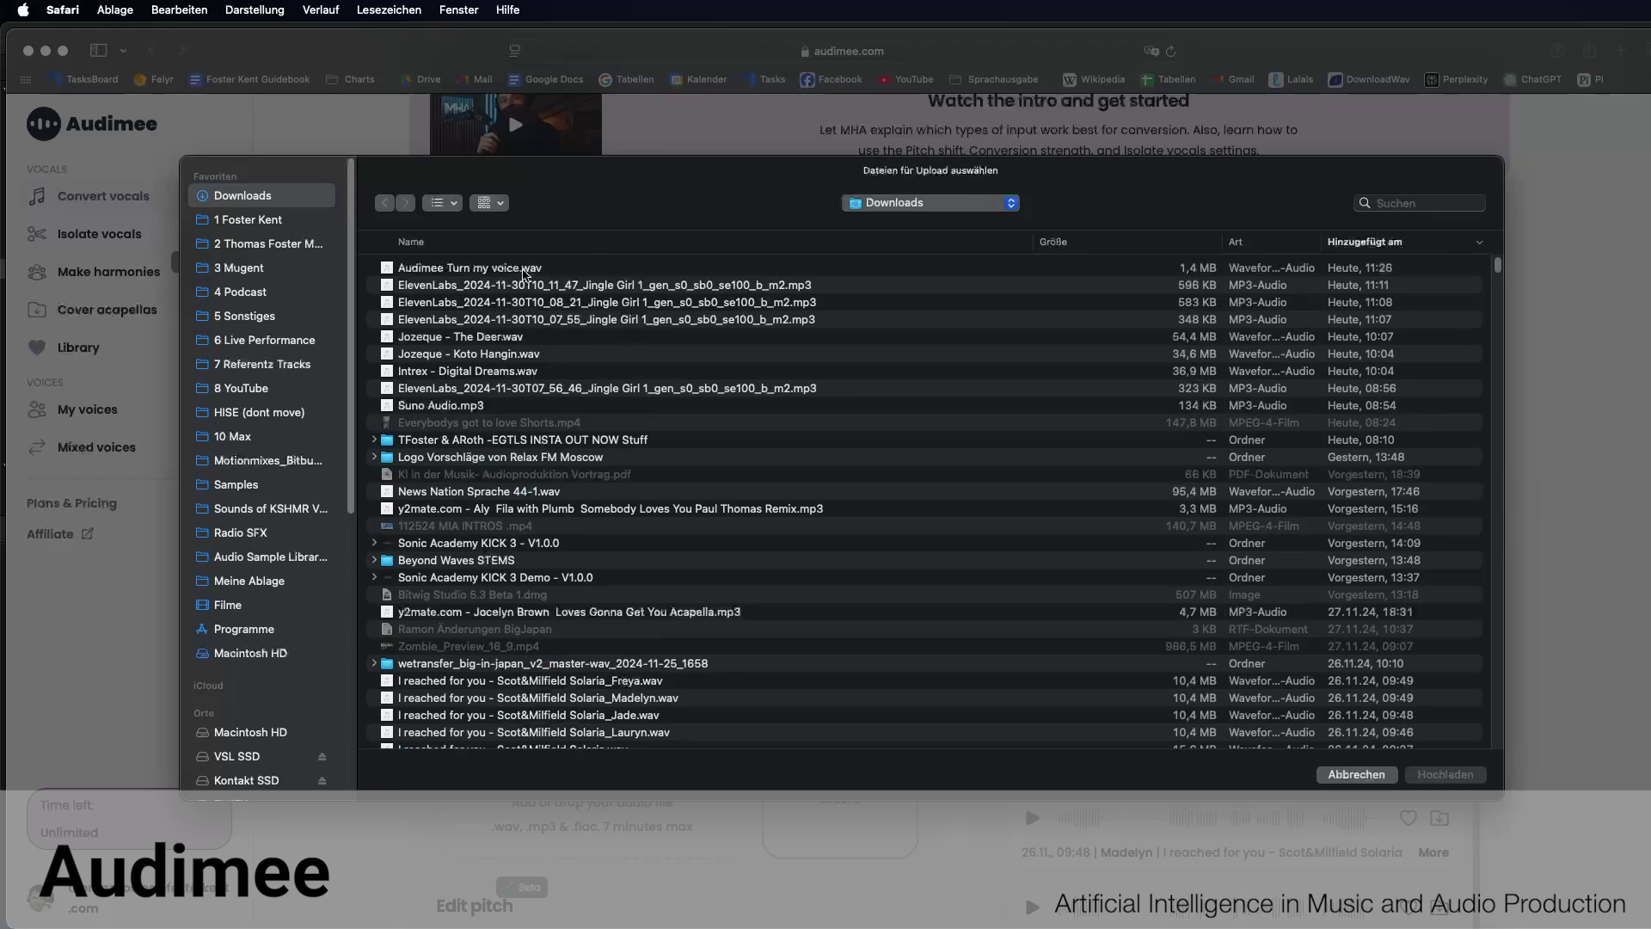
pyautogui.doubleClick(523, 274)
pyautogui.click(472, 686)
pyautogui.scroll(-3, 479, 692)
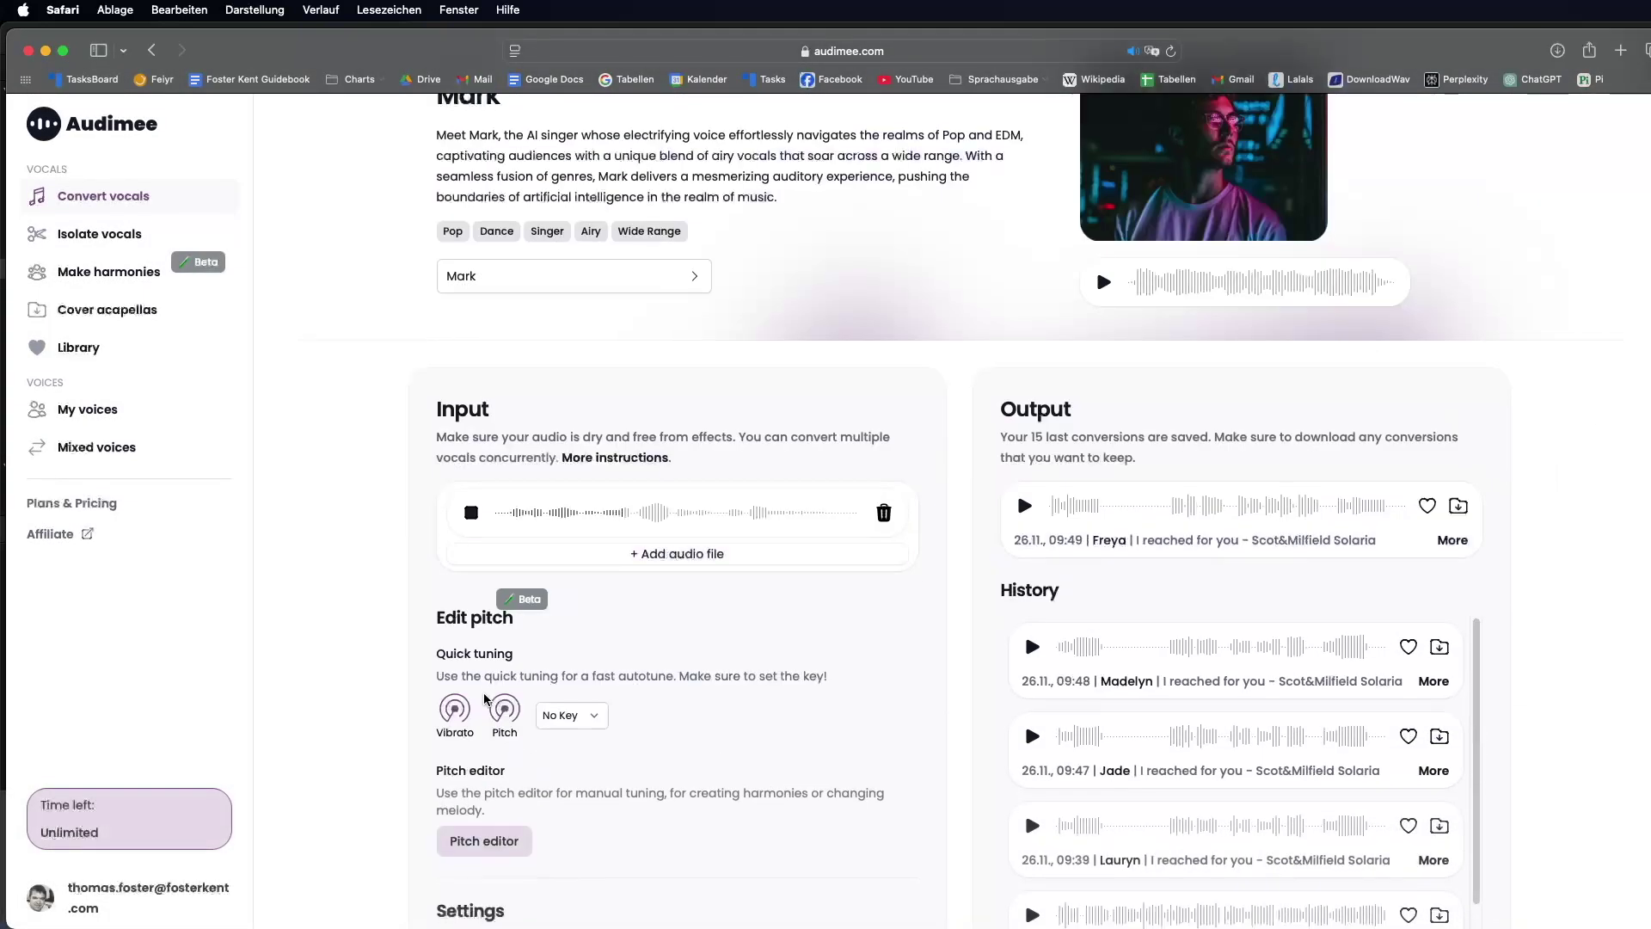
pyautogui.scroll(-2, 484, 698)
pyautogui.scroll(6, 763, 659)
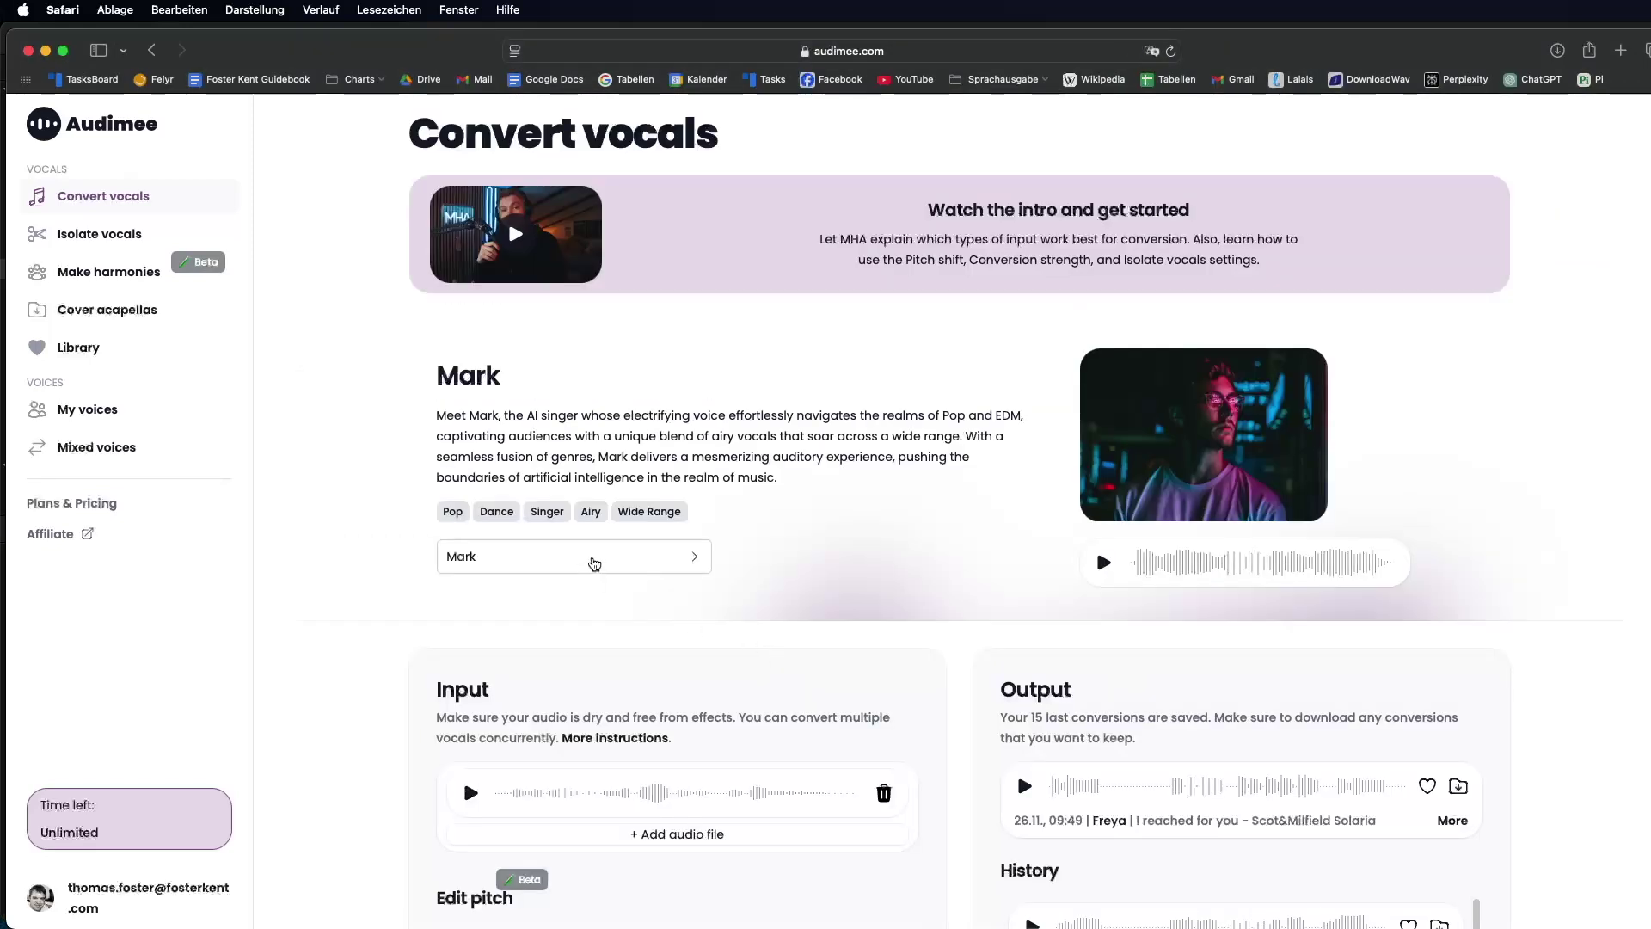
pyautogui.click(593, 564)
# Audition the Alyssa and Theodore previews and choose Theodore as the conversion voice.
pyautogui.scroll(-2, 829, 569)
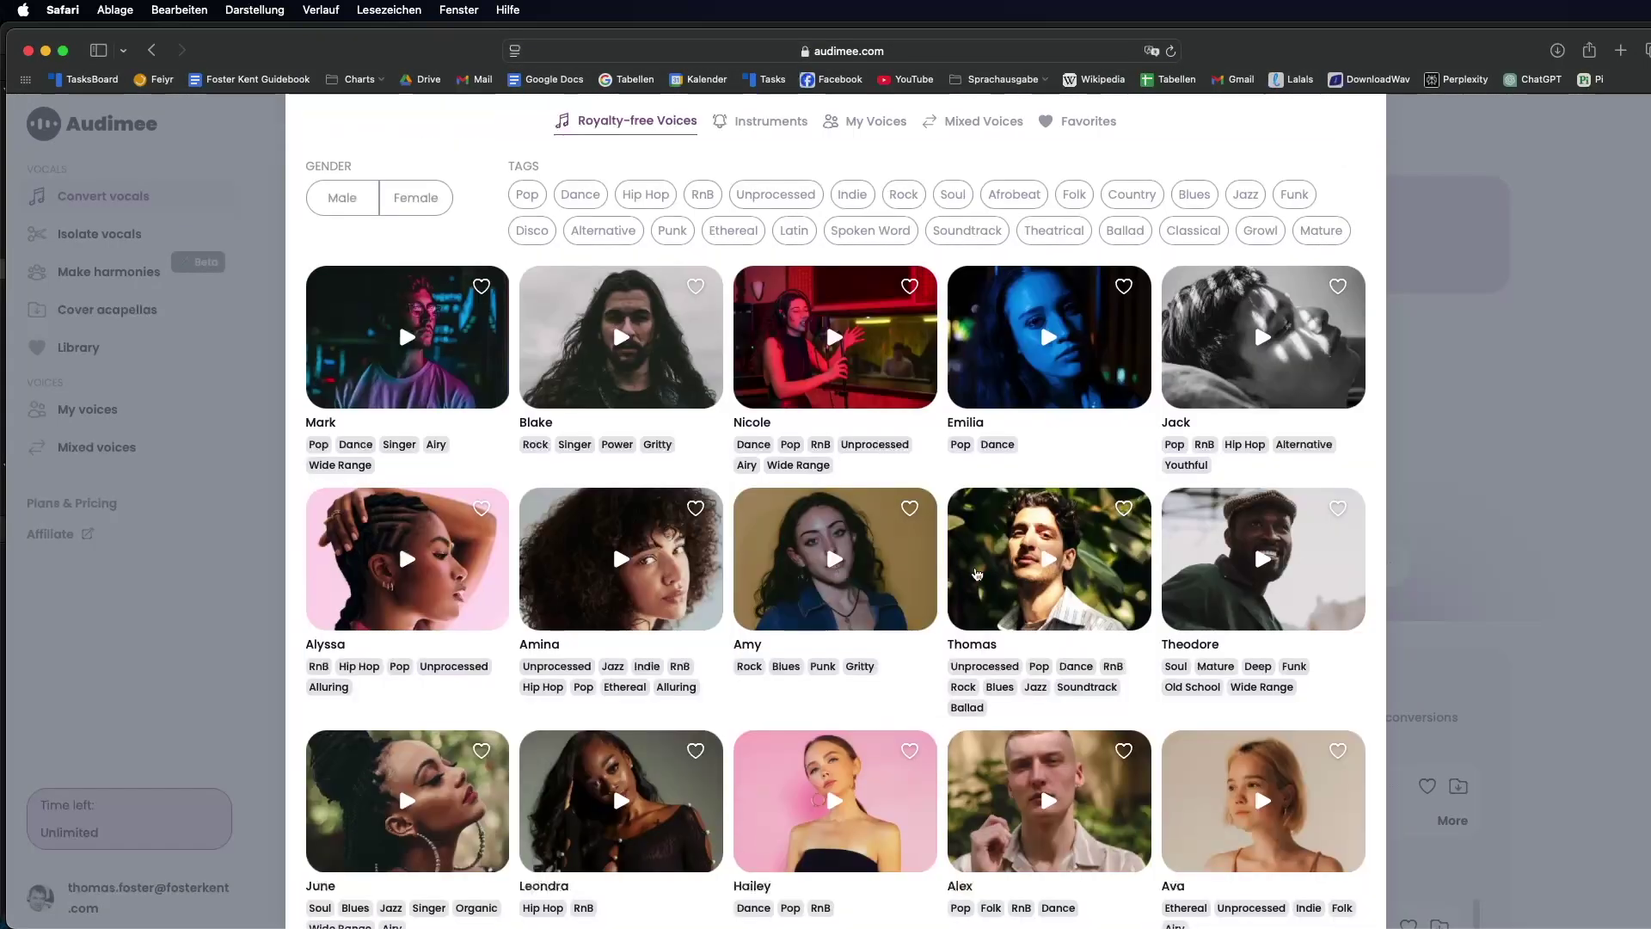
pyautogui.click(421, 572)
pyautogui.scroll(2, 448, 649)
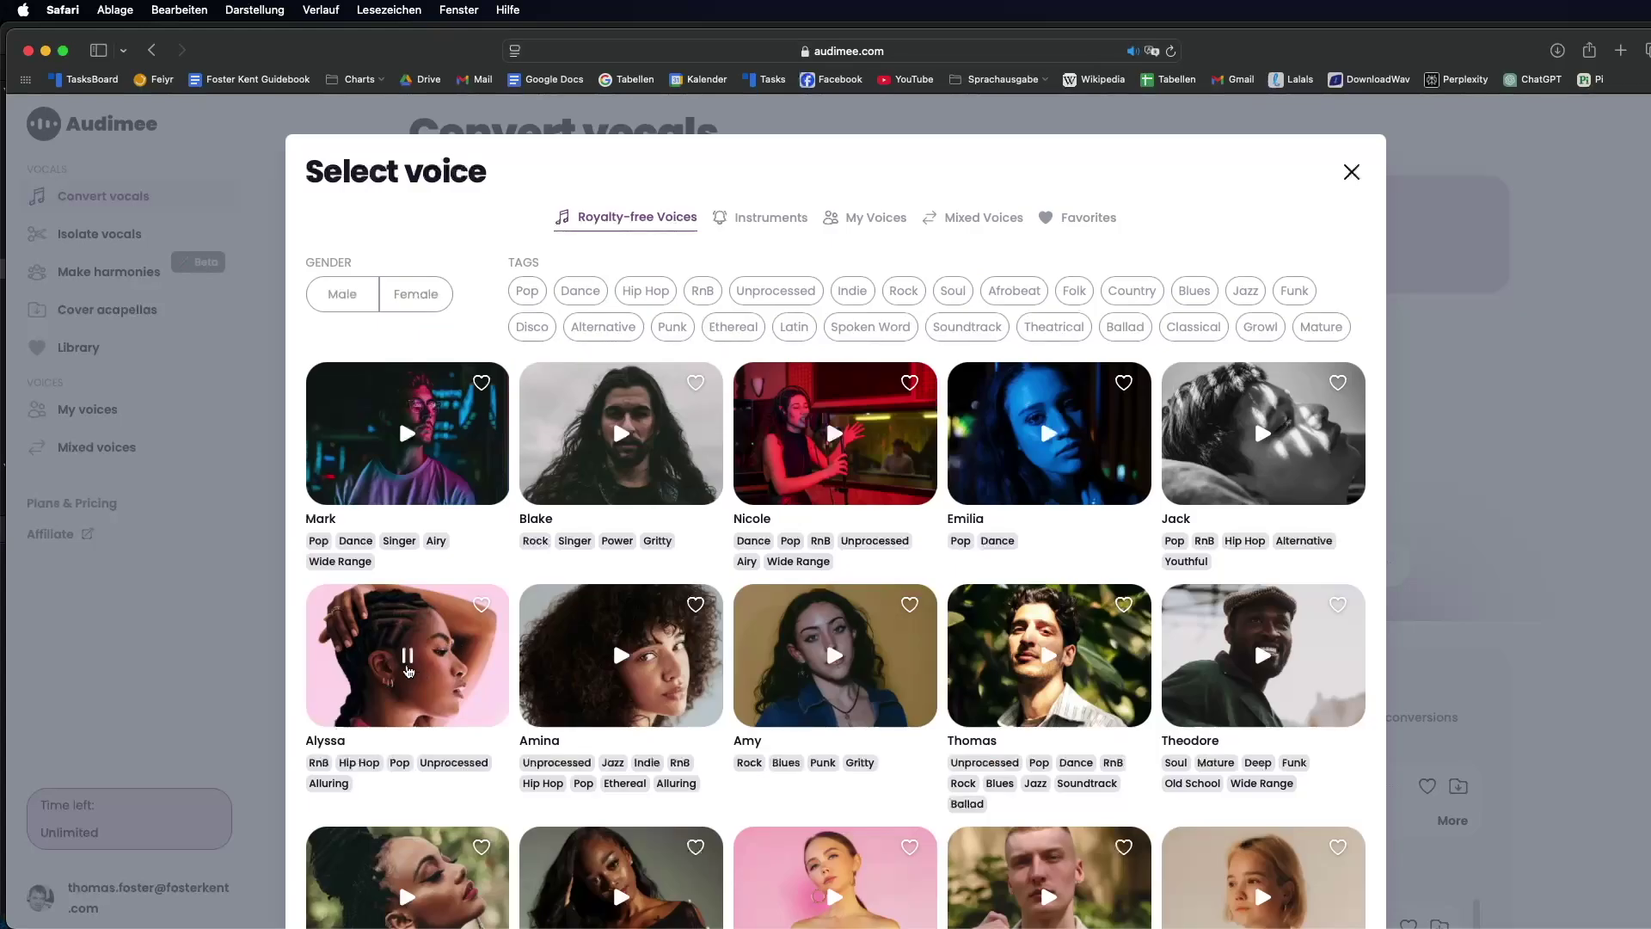
pyautogui.click(409, 660)
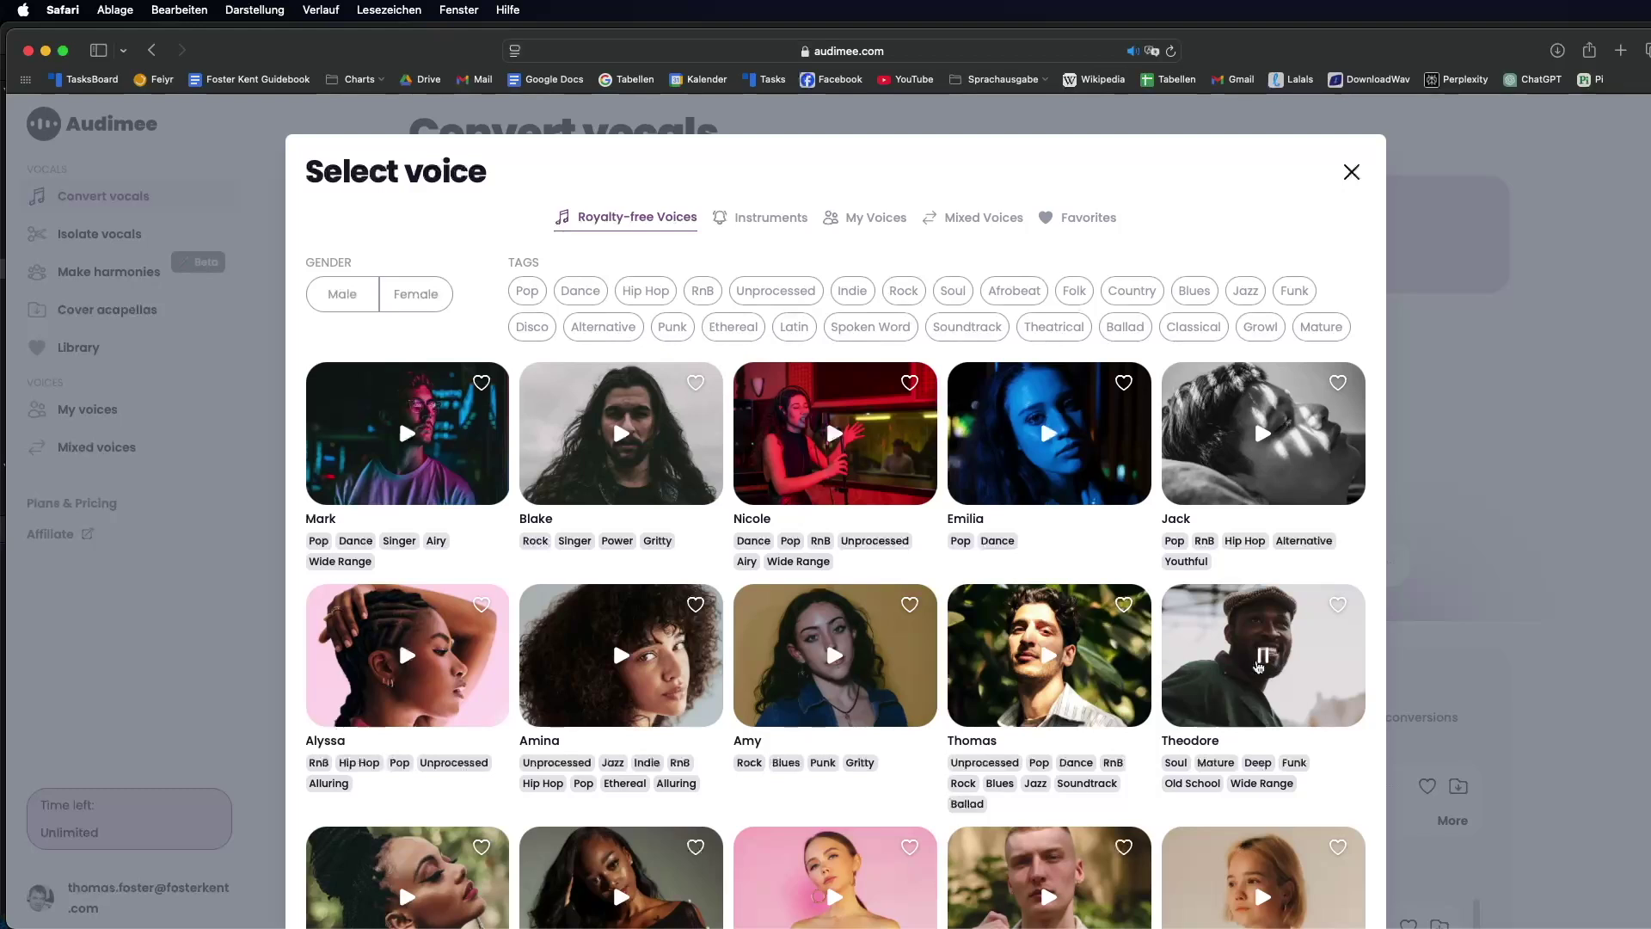
pyautogui.click(1260, 660)
pyautogui.click(1176, 655)
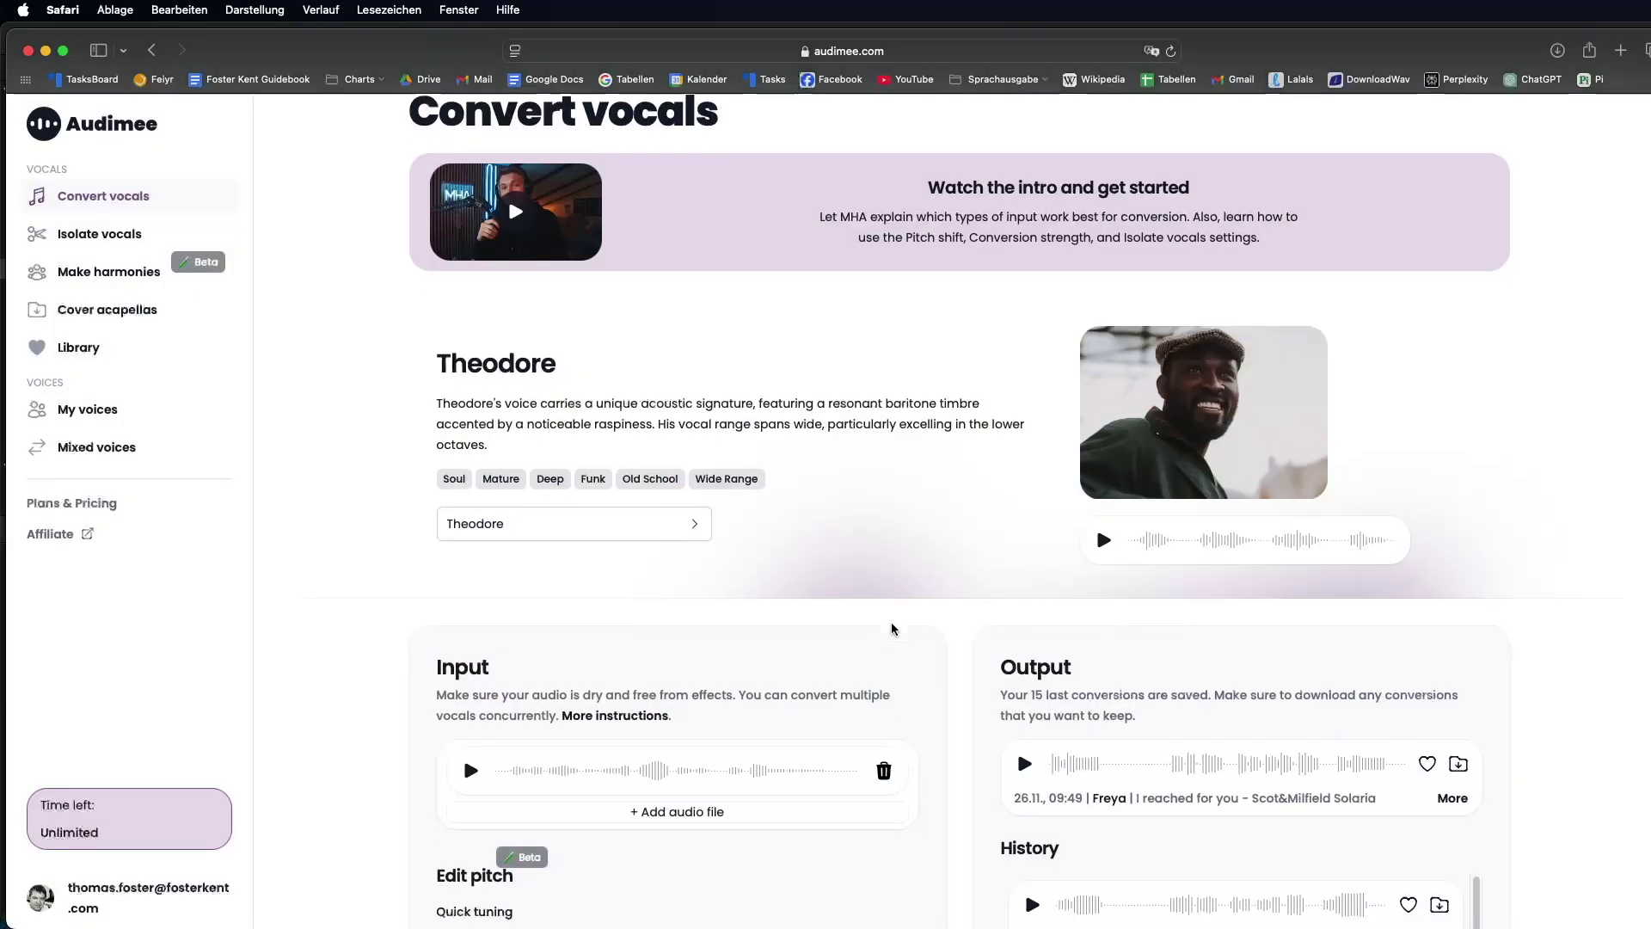
pyautogui.scroll(-5, 891, 624)
pyautogui.scroll(-1, 891, 626)
# Transpose the whole input vocal down several steps in the pitch editor and confirm with Done.
pyautogui.click(499, 735)
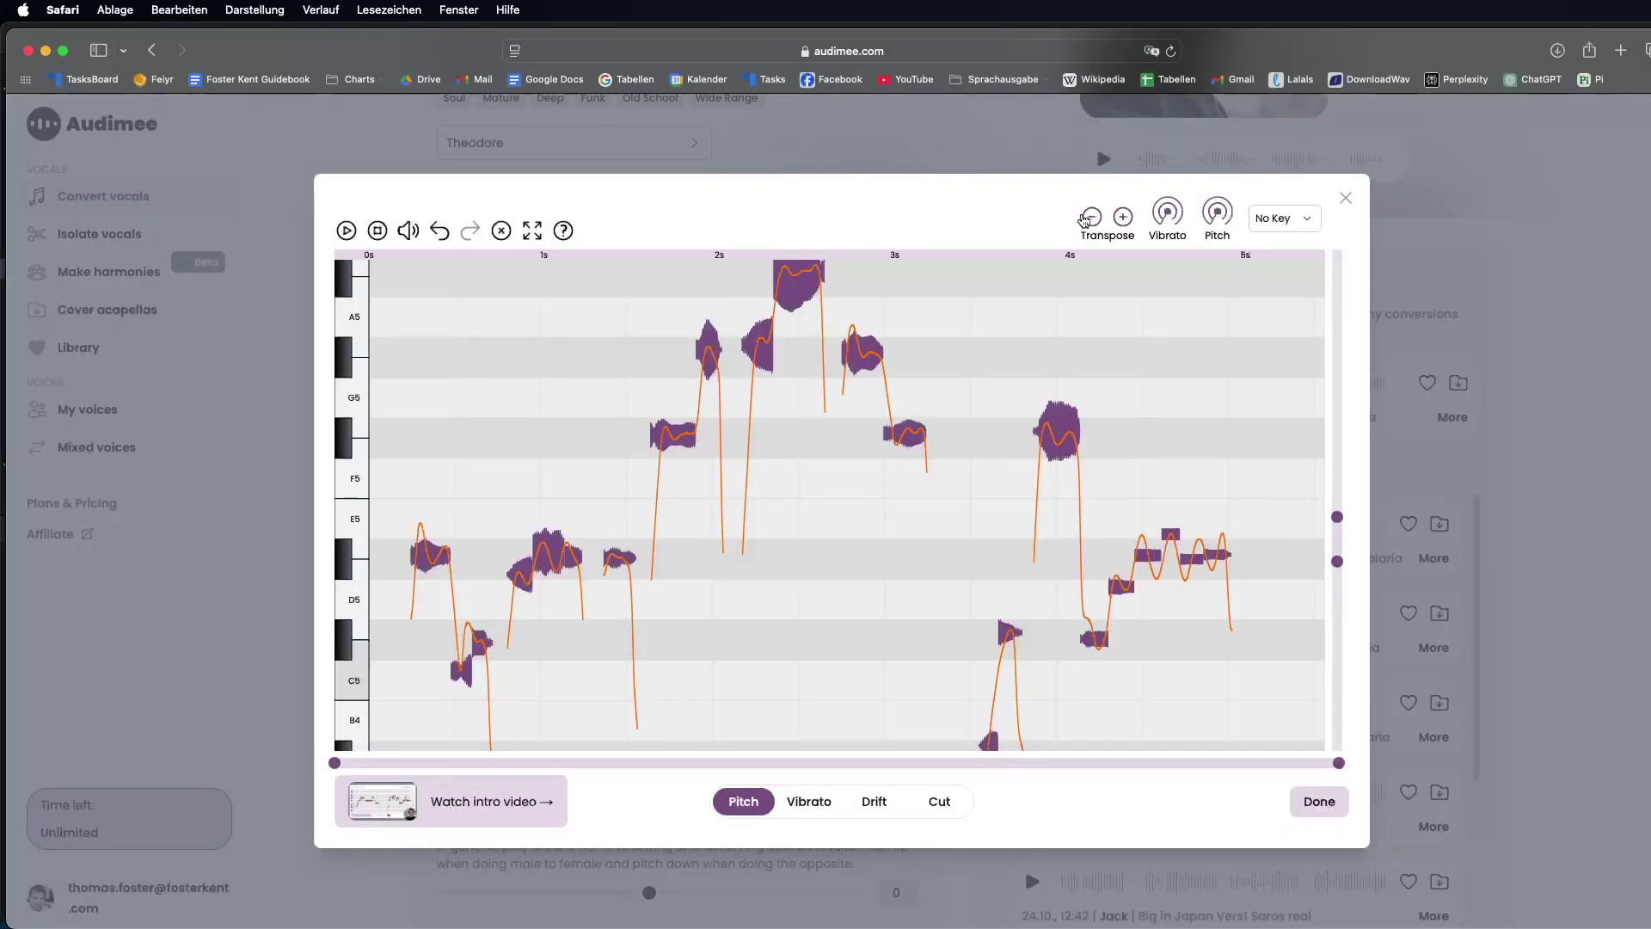
pyautogui.click(1087, 219)
pyautogui.click(1091, 220)
pyautogui.click(1093, 221)
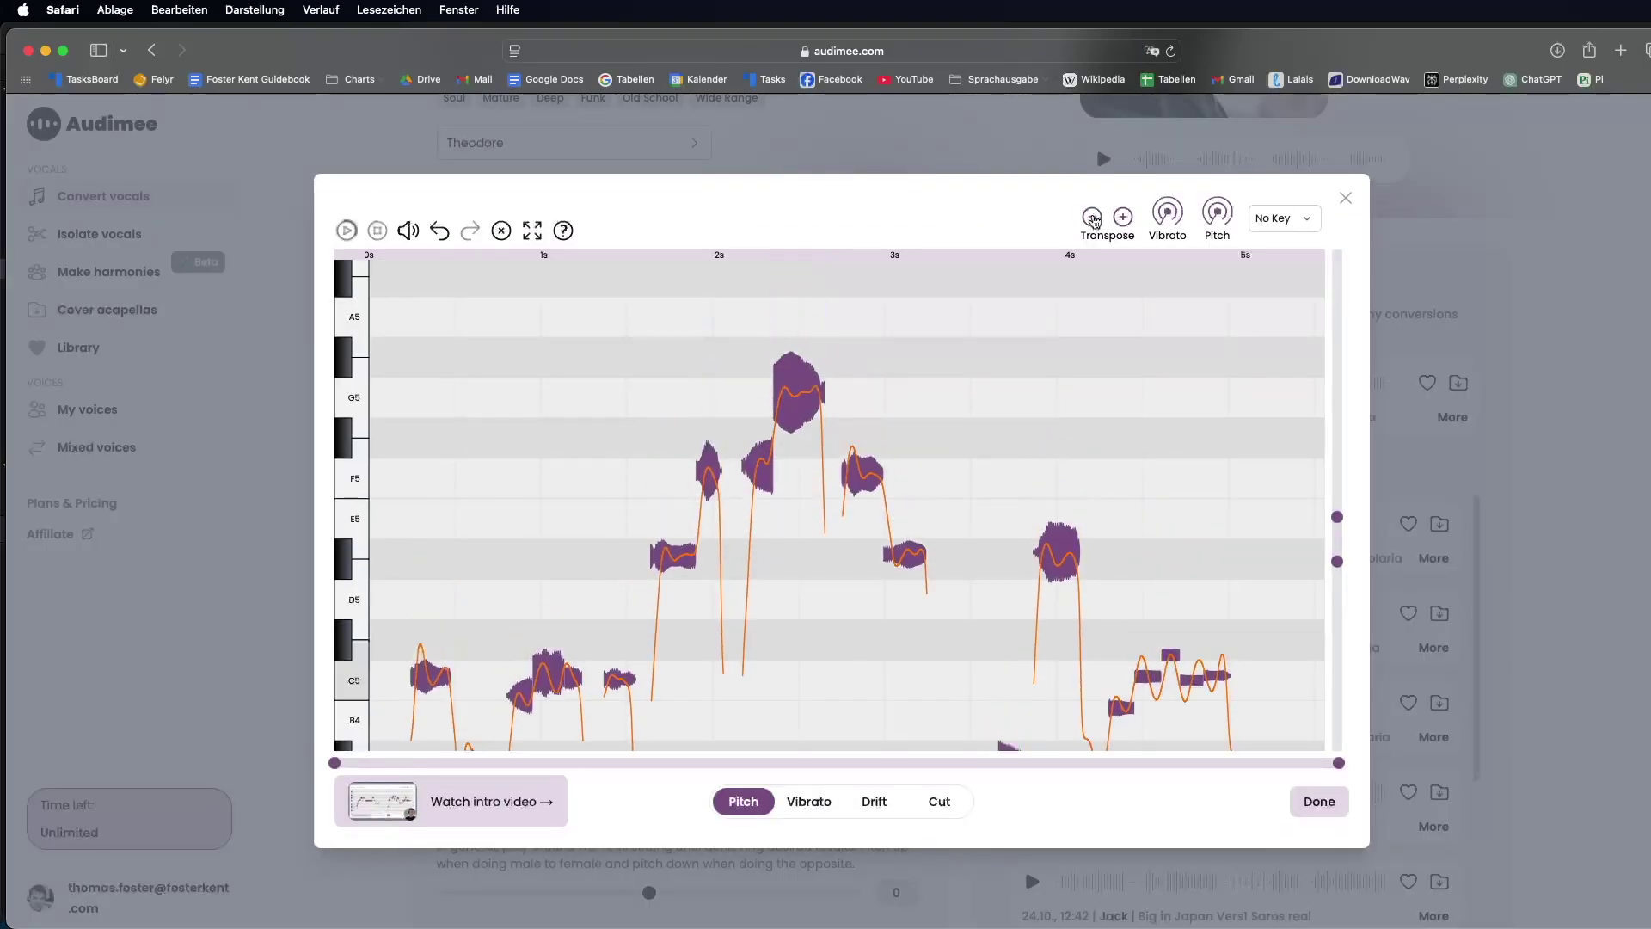
pyautogui.click(1092, 220)
pyautogui.click(1092, 221)
pyautogui.click(1092, 220)
pyautogui.click(1092, 220)
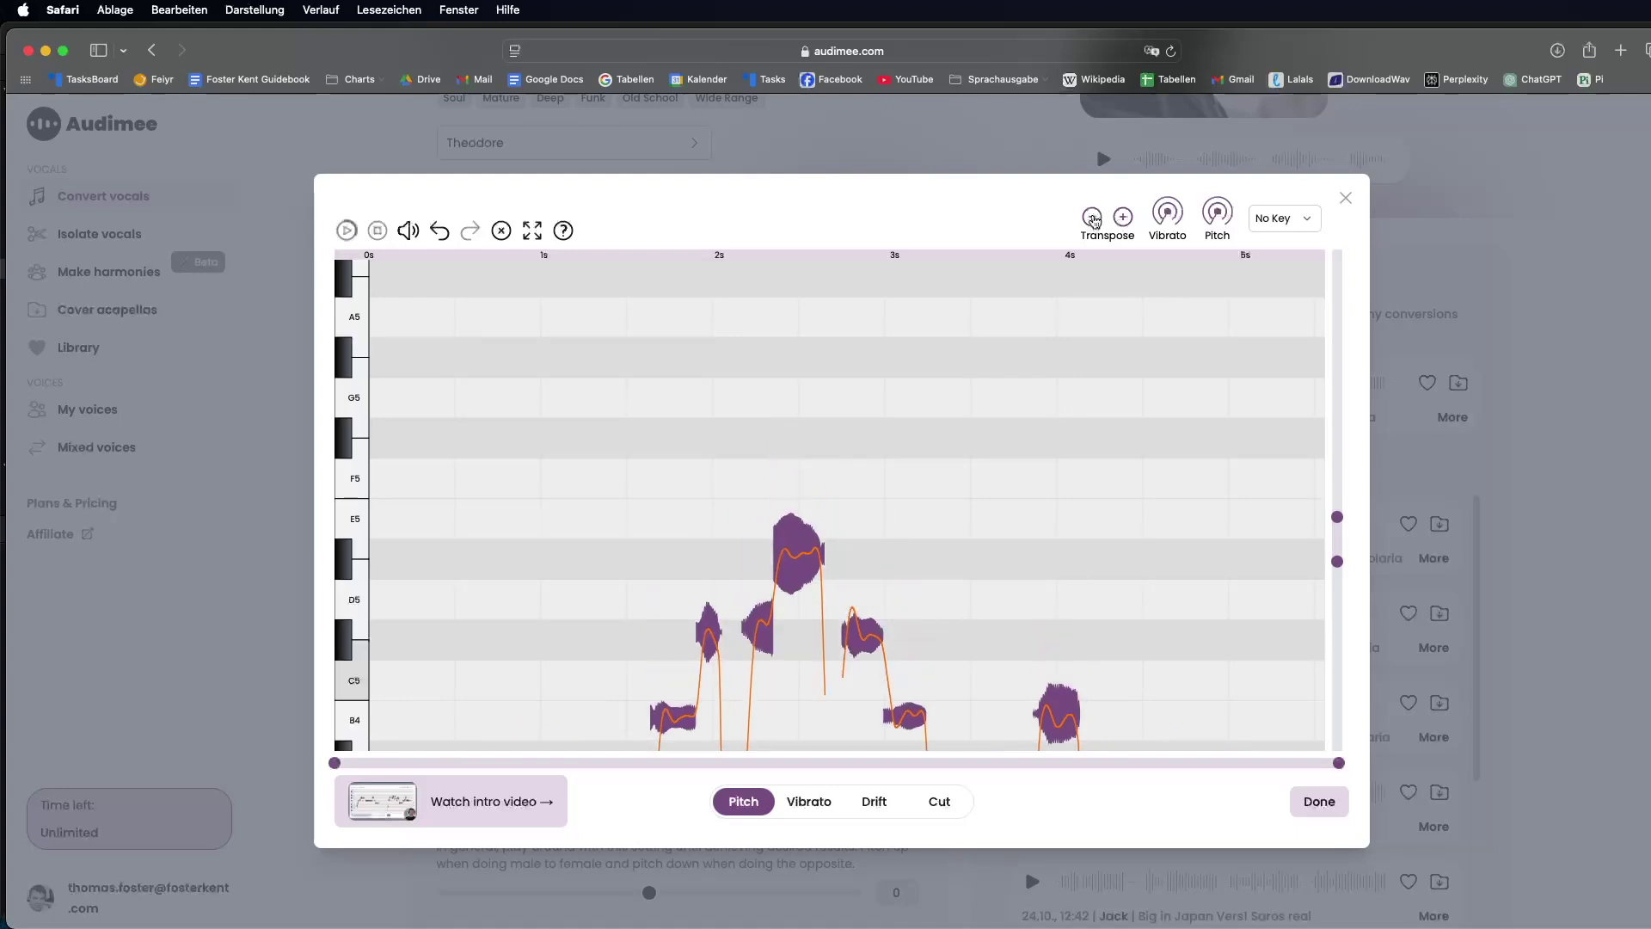
pyautogui.click(1316, 802)
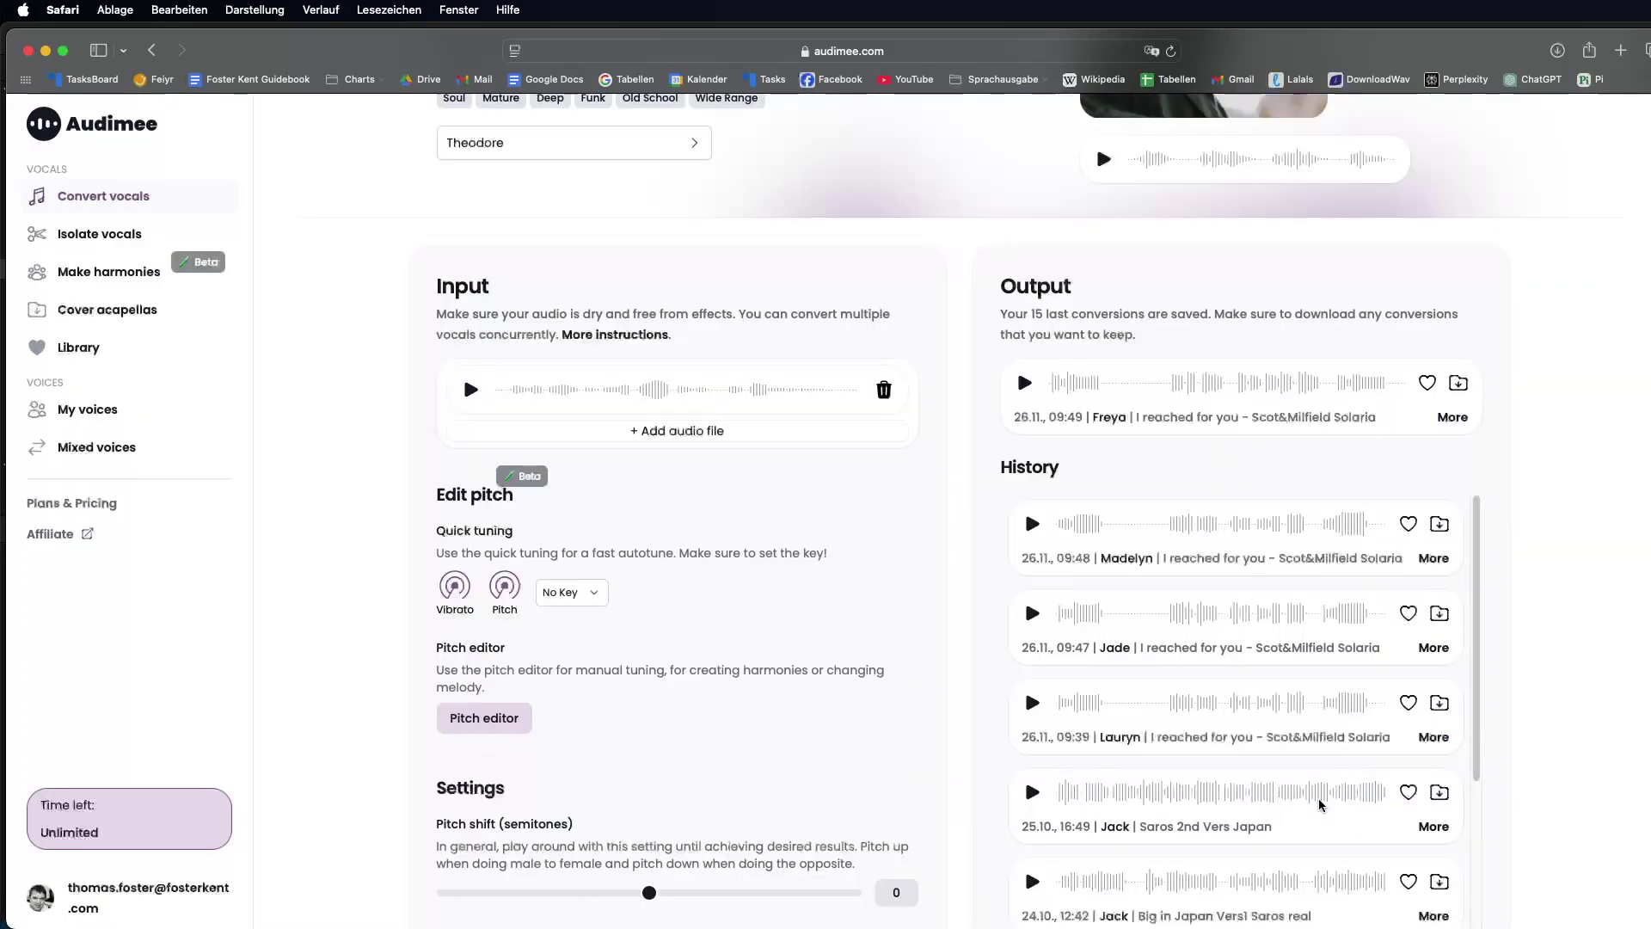
# Start converting the edited vocal with the Theodore voice.
pyautogui.scroll(5, 785, 736)
pyautogui.scroll(-3, 825, 714)
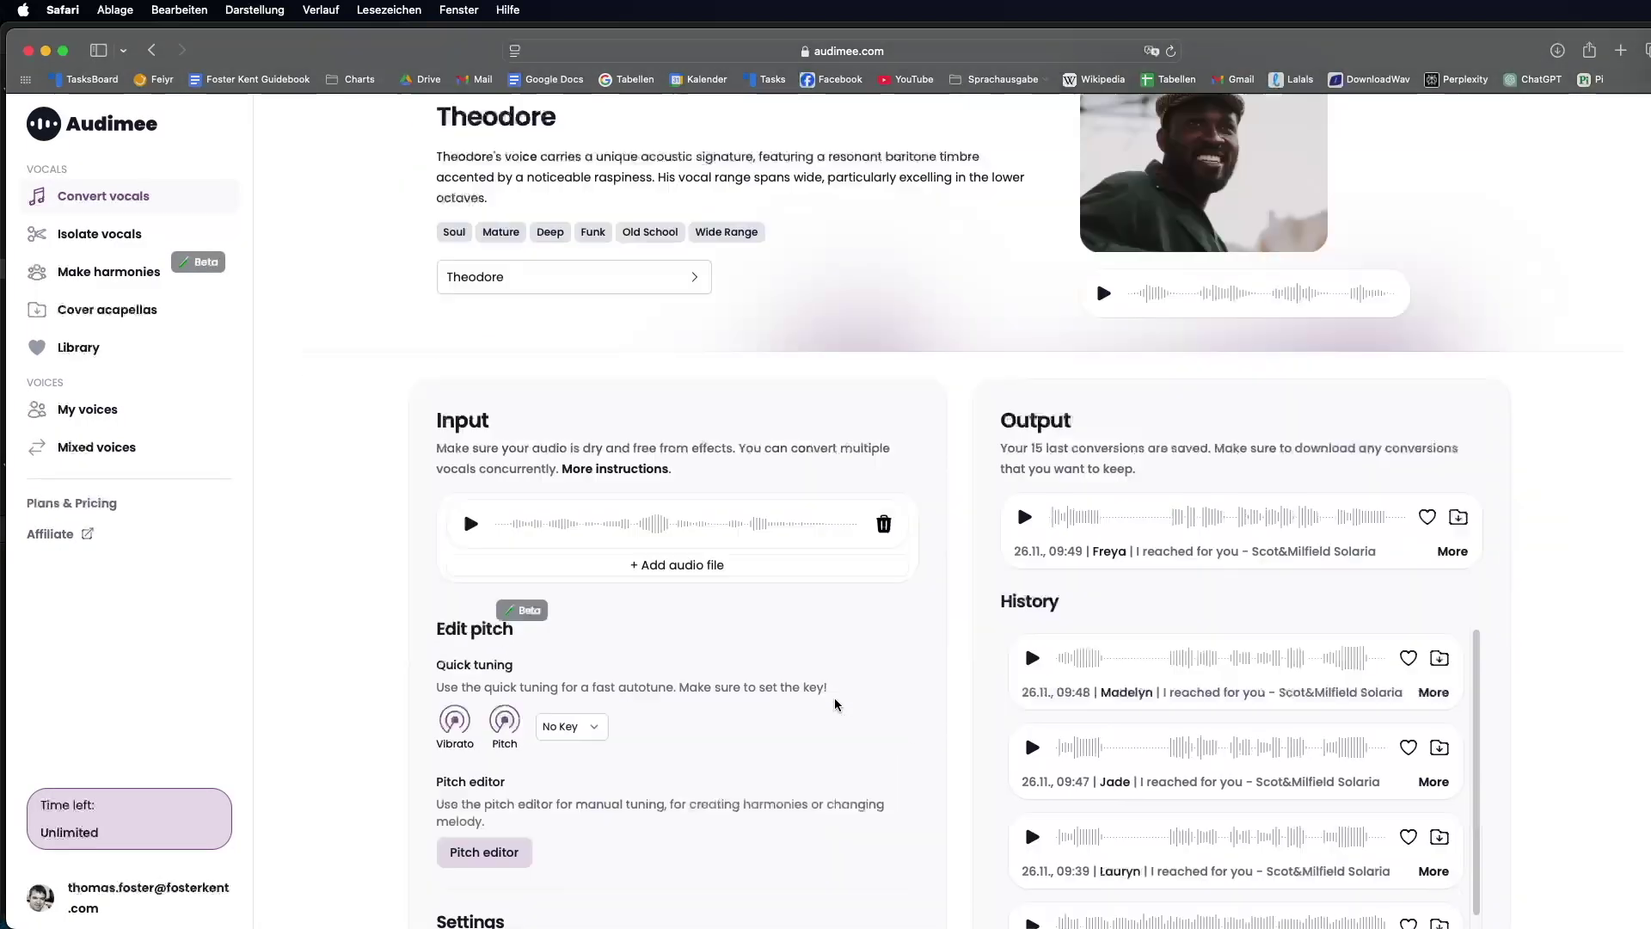
pyautogui.scroll(-8, 834, 703)
pyautogui.click(886, 737)
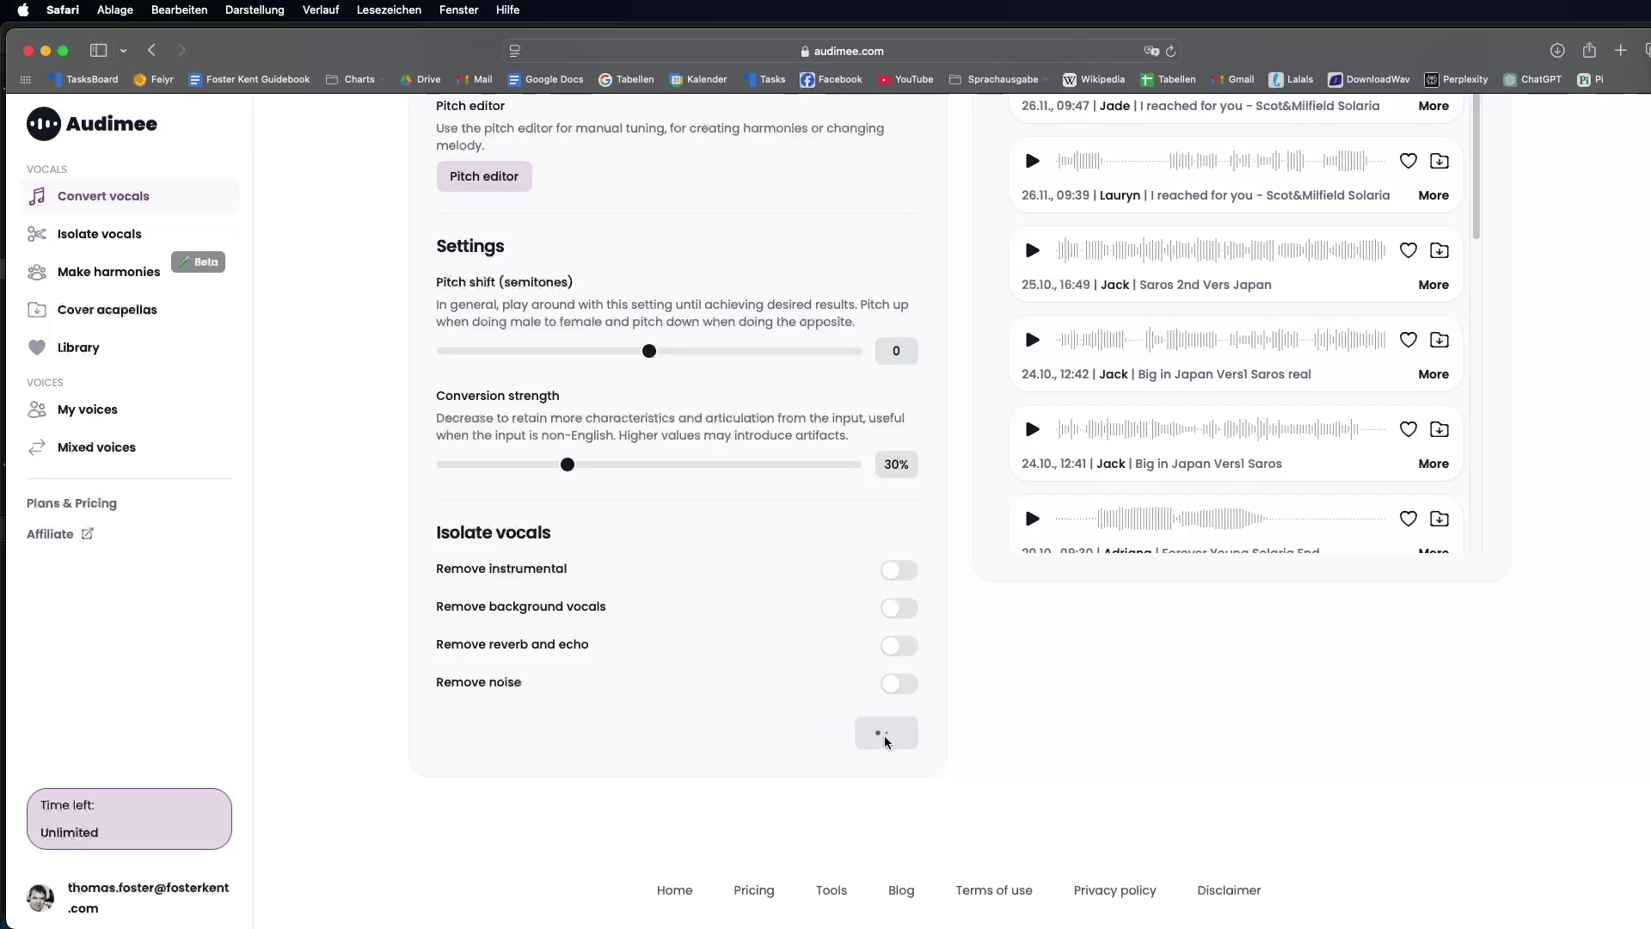
pyautogui.scroll(9, 1575, 588)
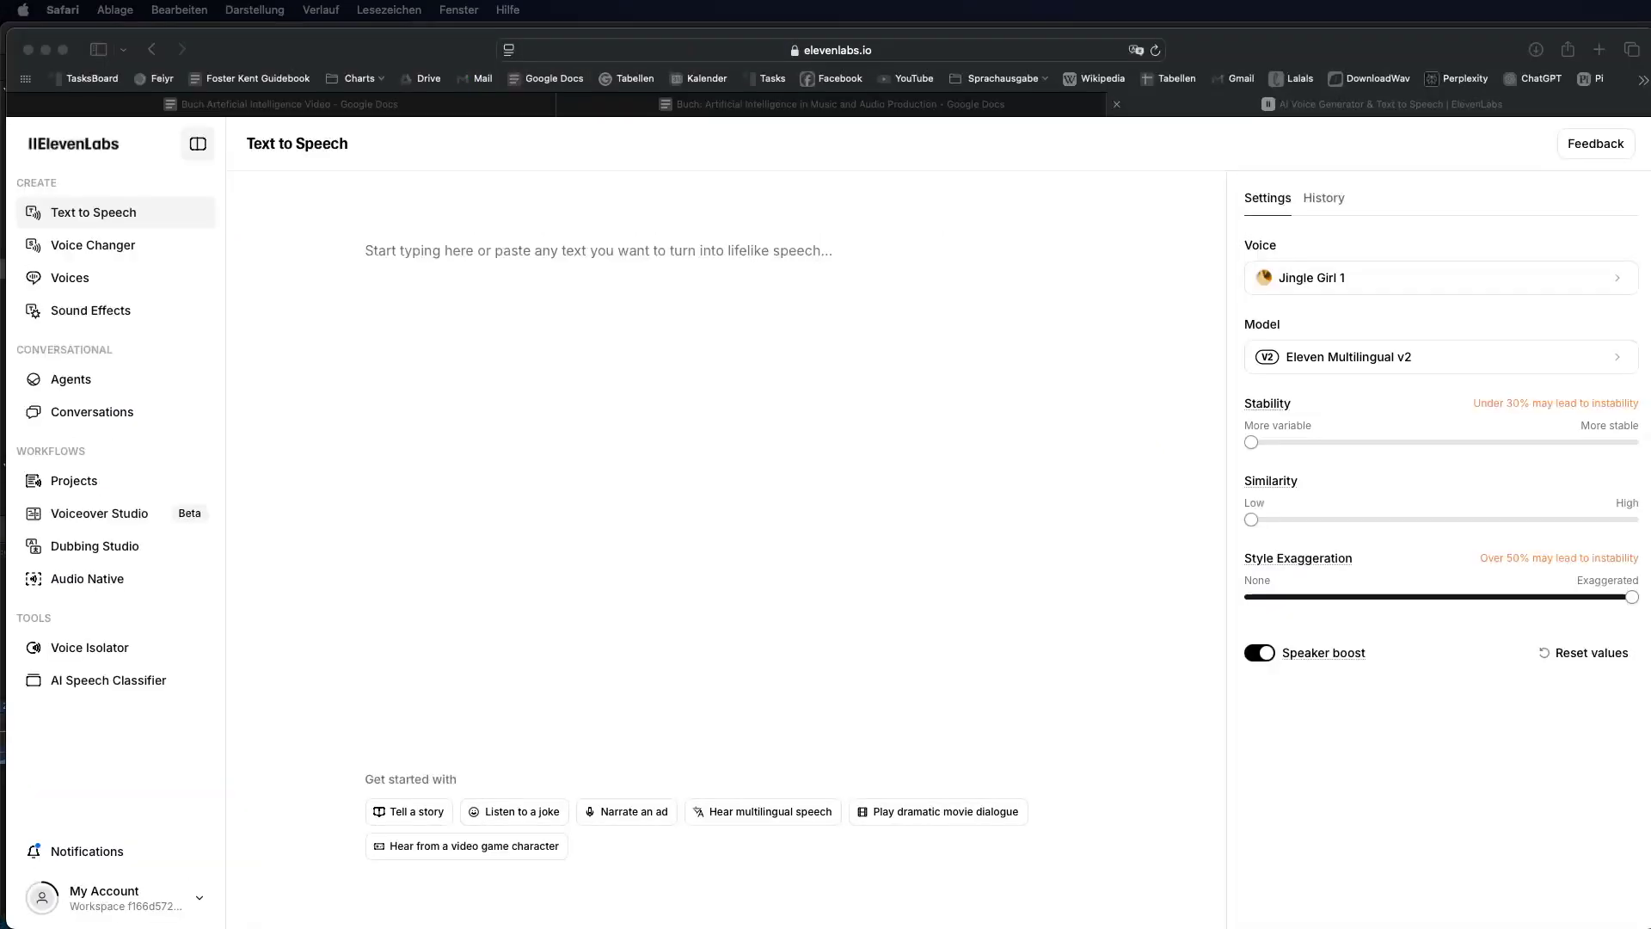
# Paste the hard-drive sentence, keep Jingle Girl 1 as the voice, generate the speech and download it.
pyautogui.click(918, 158)
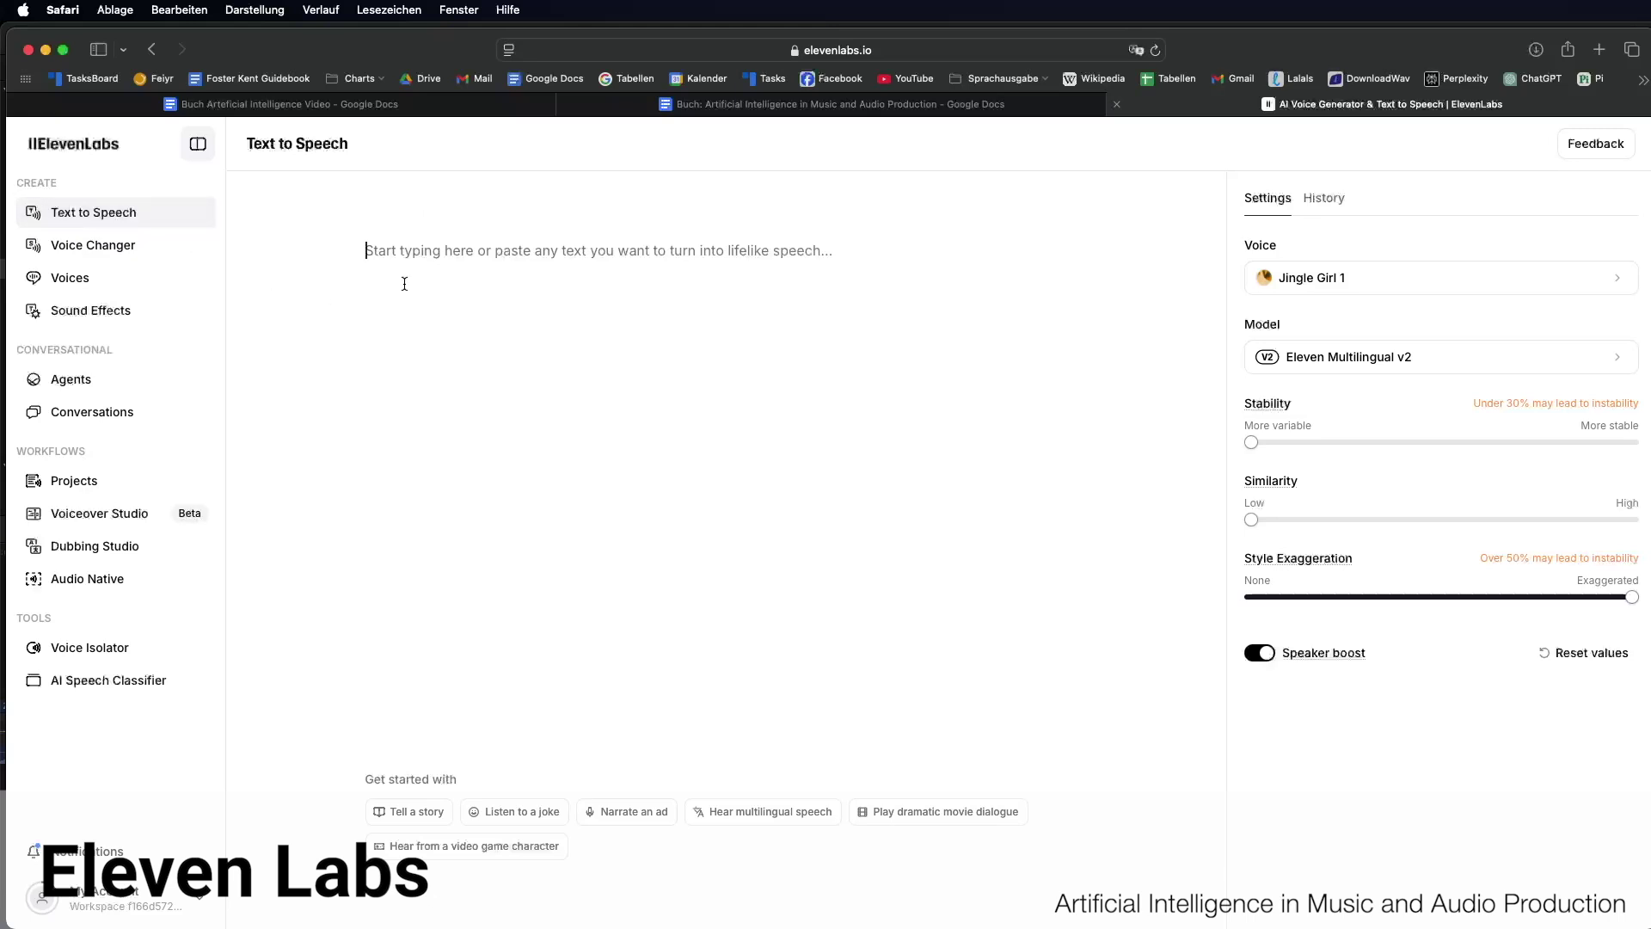
pyautogui.write('Once you’re happy with the result, use the download function to save it to your hard drive.')
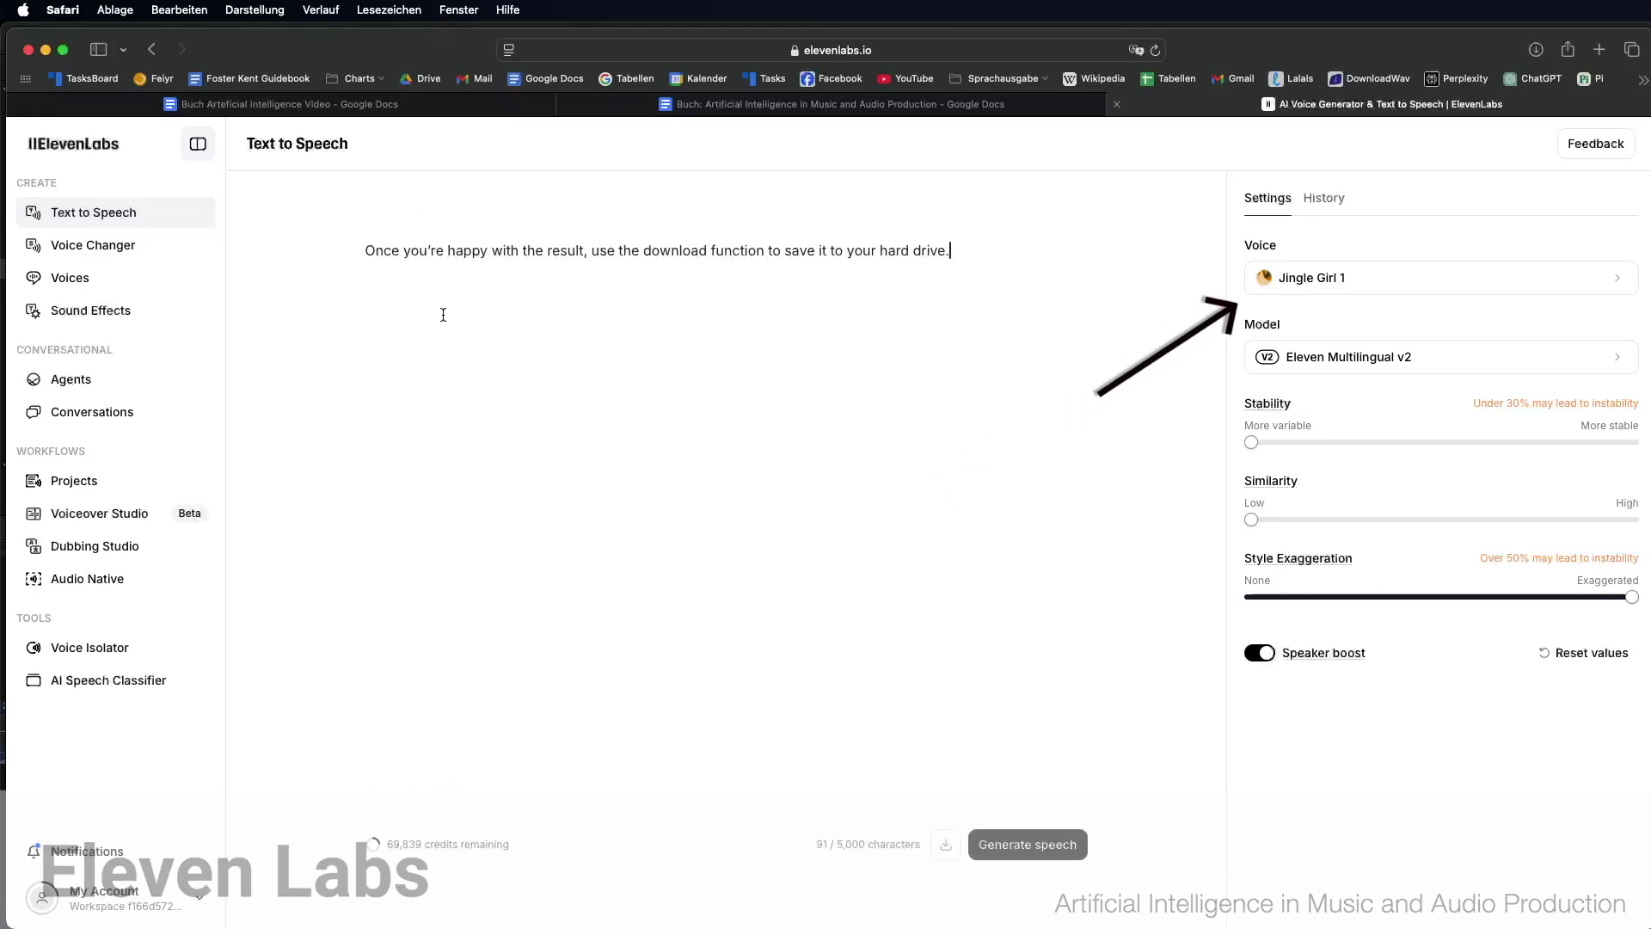
pyautogui.click(1275, 281)
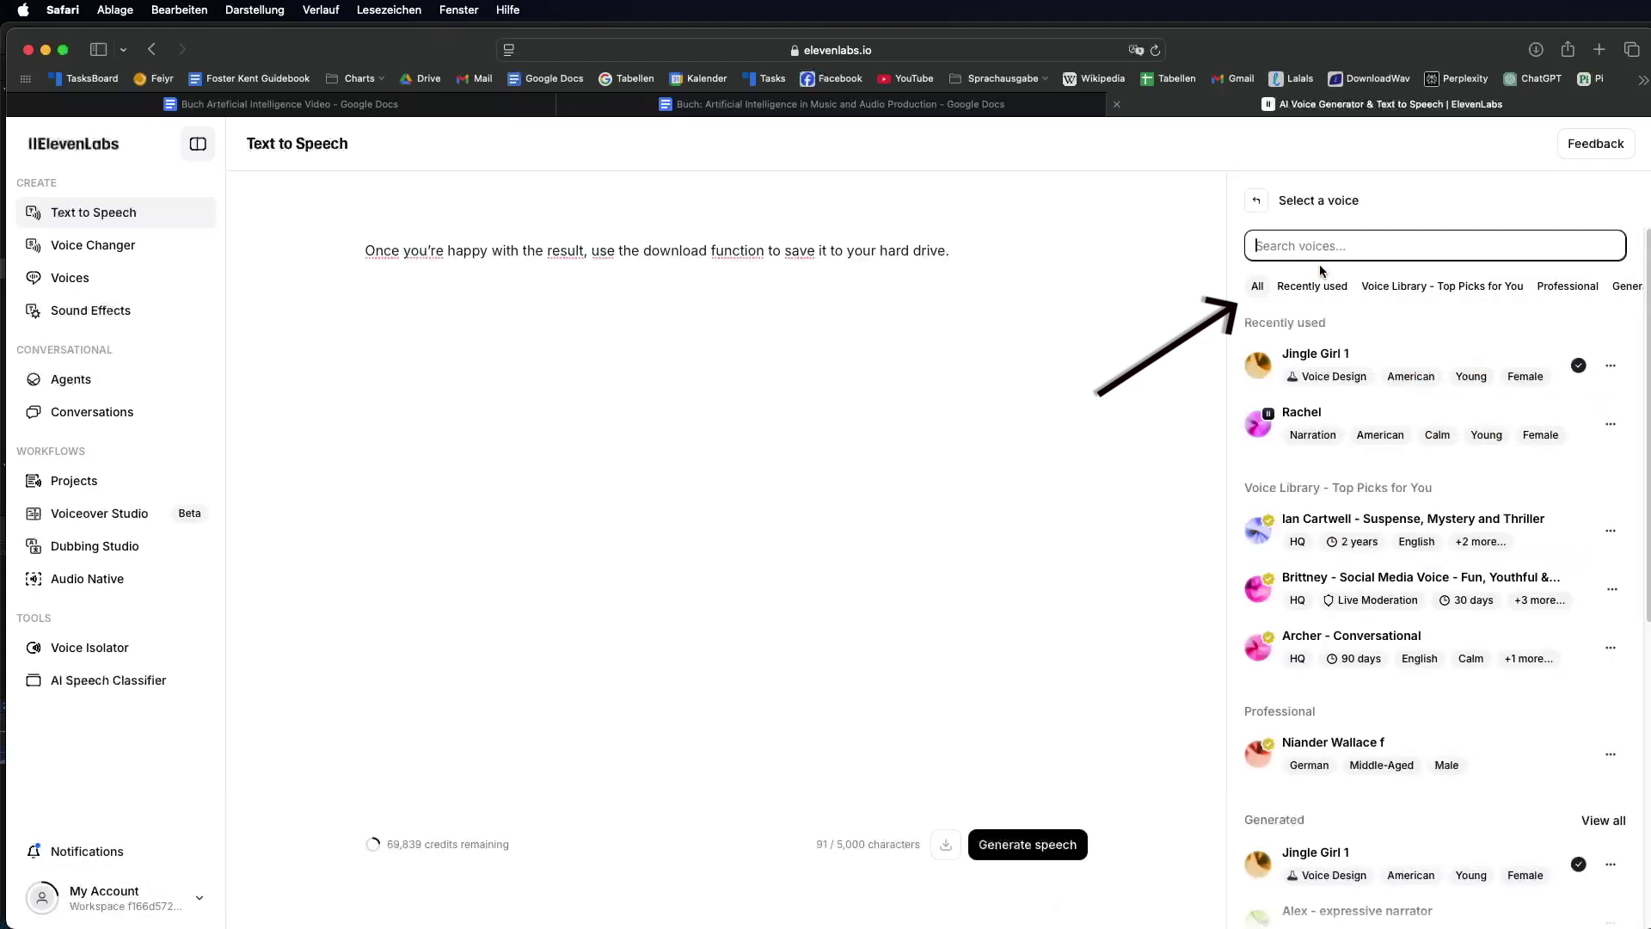
pyautogui.click(1415, 368)
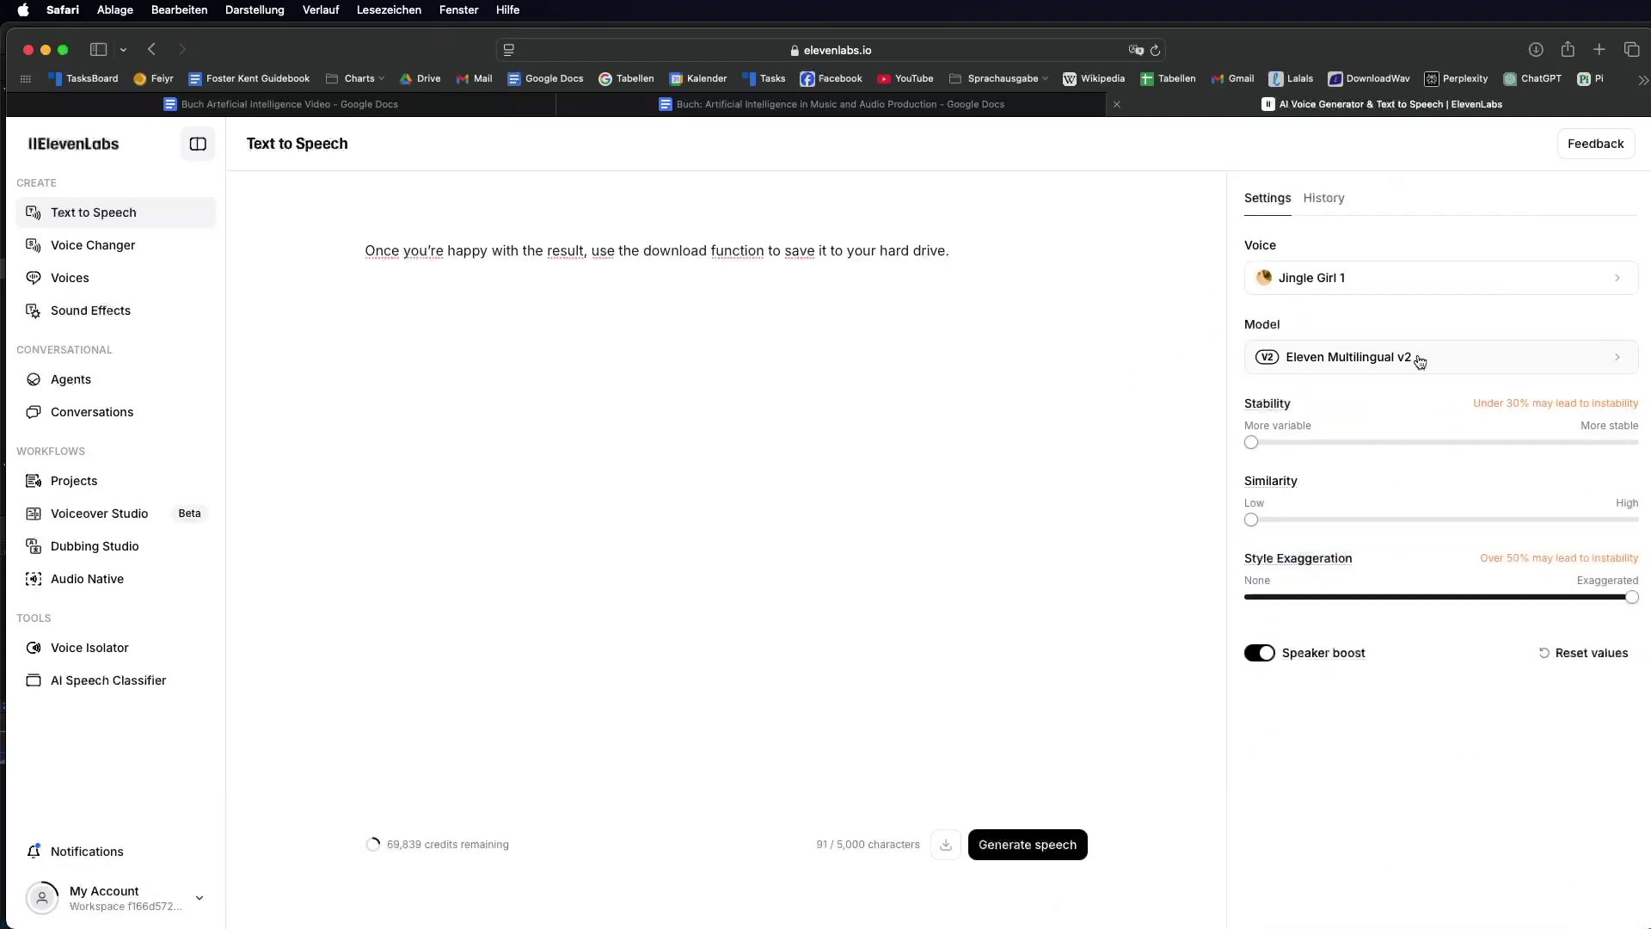
pyautogui.click(1046, 847)
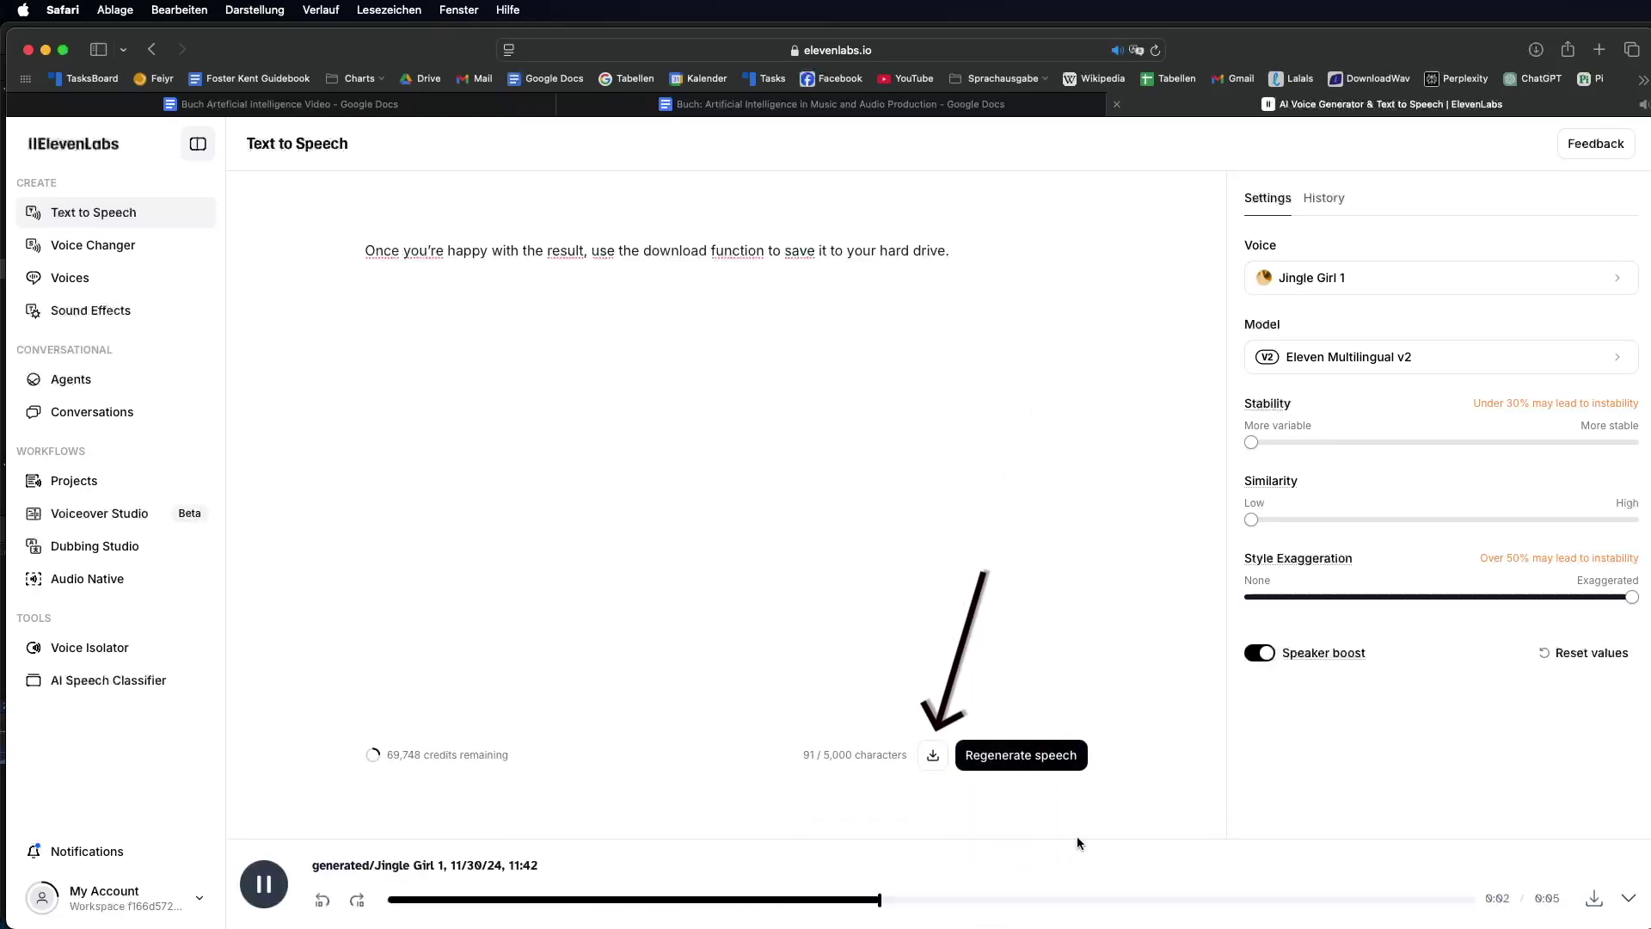
pyautogui.click(934, 757)
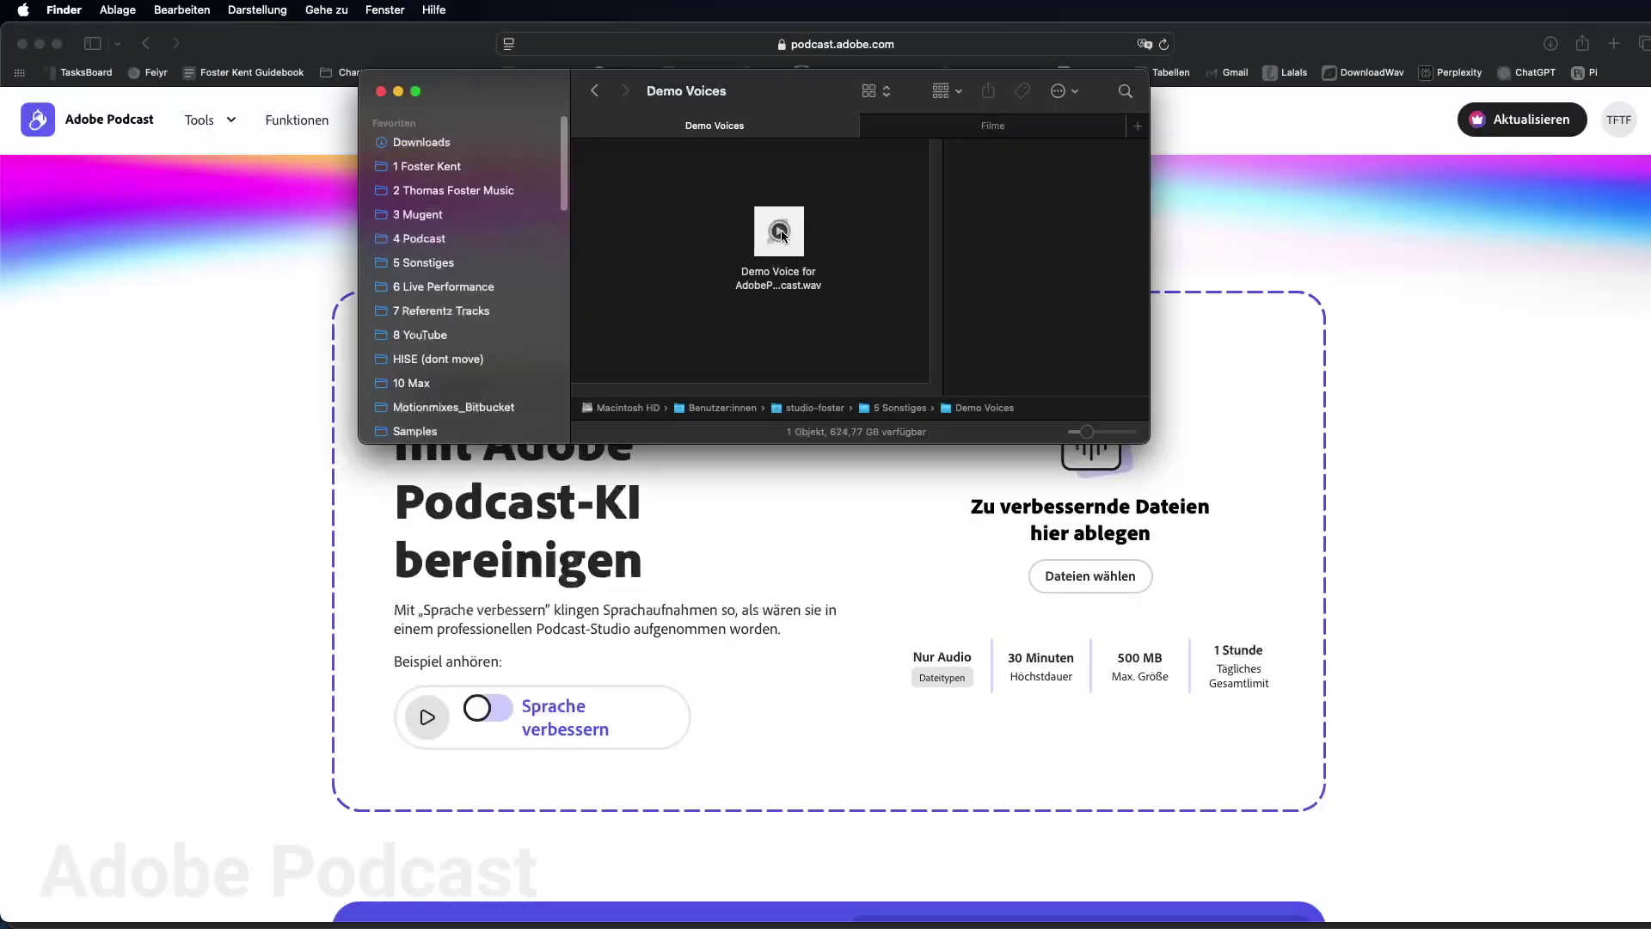
# Preview Demo Voice for AdobePodcast.wav in Finder, then upload it from the Adobe folder.
pyautogui.click(784, 233)
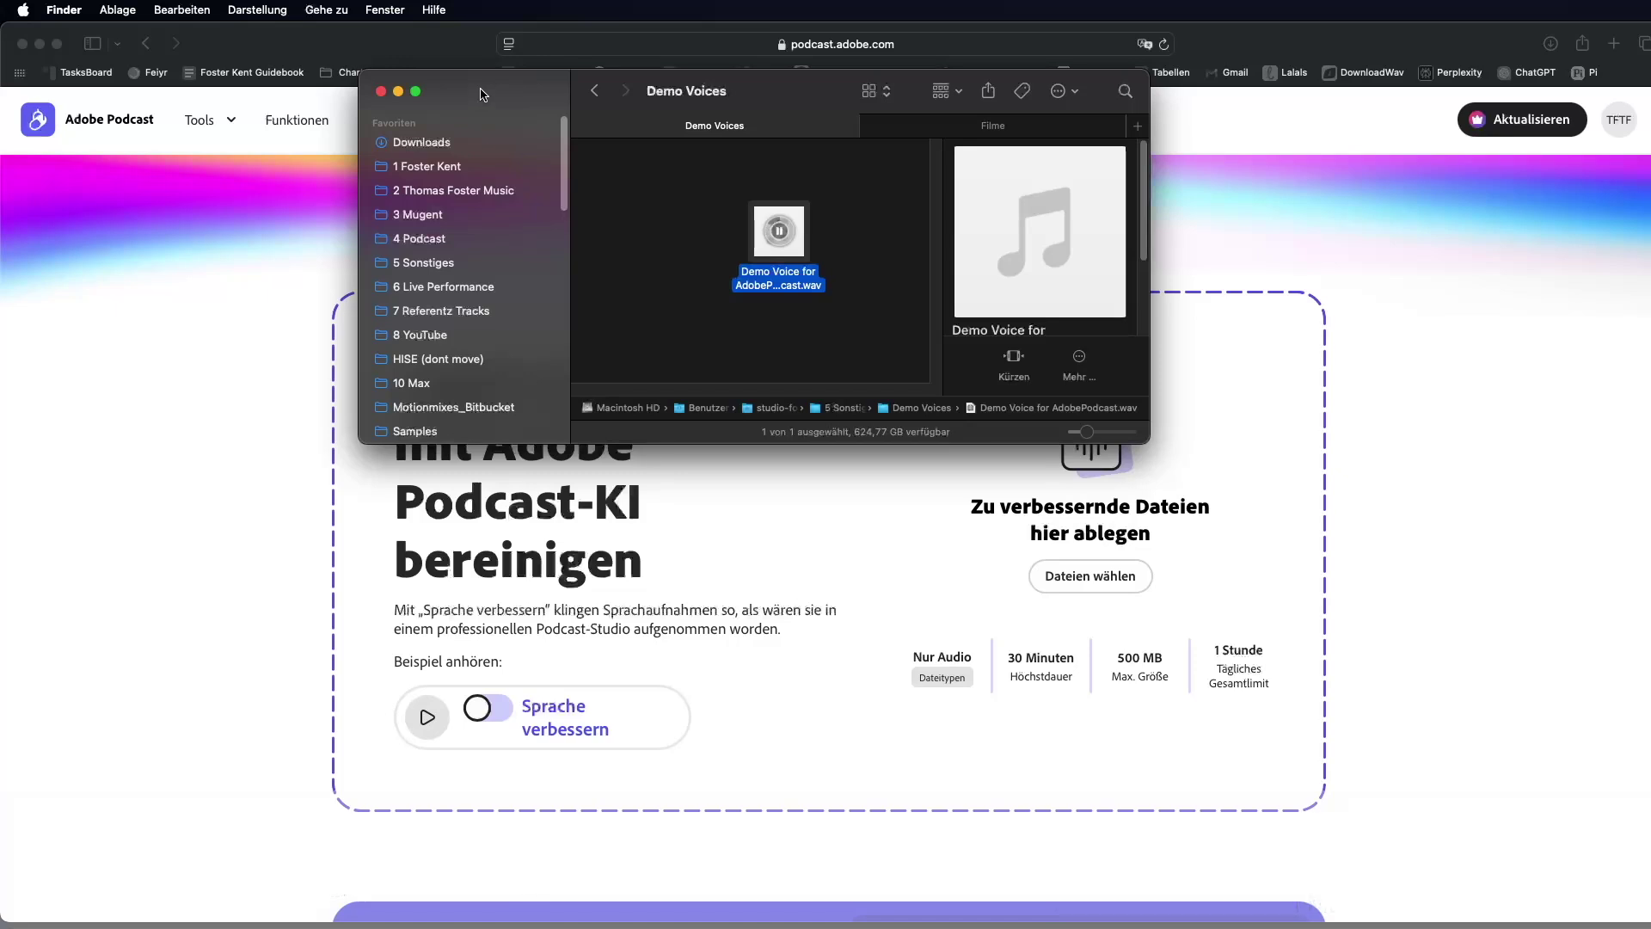
pyautogui.moveTo(484, 93)
pyautogui.mouseDown()
pyautogui.moveTo(1142, 374)
pyautogui.moveTo(1626, 380)
pyautogui.mouseUp()
pyautogui.click(1090, 575)
pyautogui.doubleClick(404, 261)
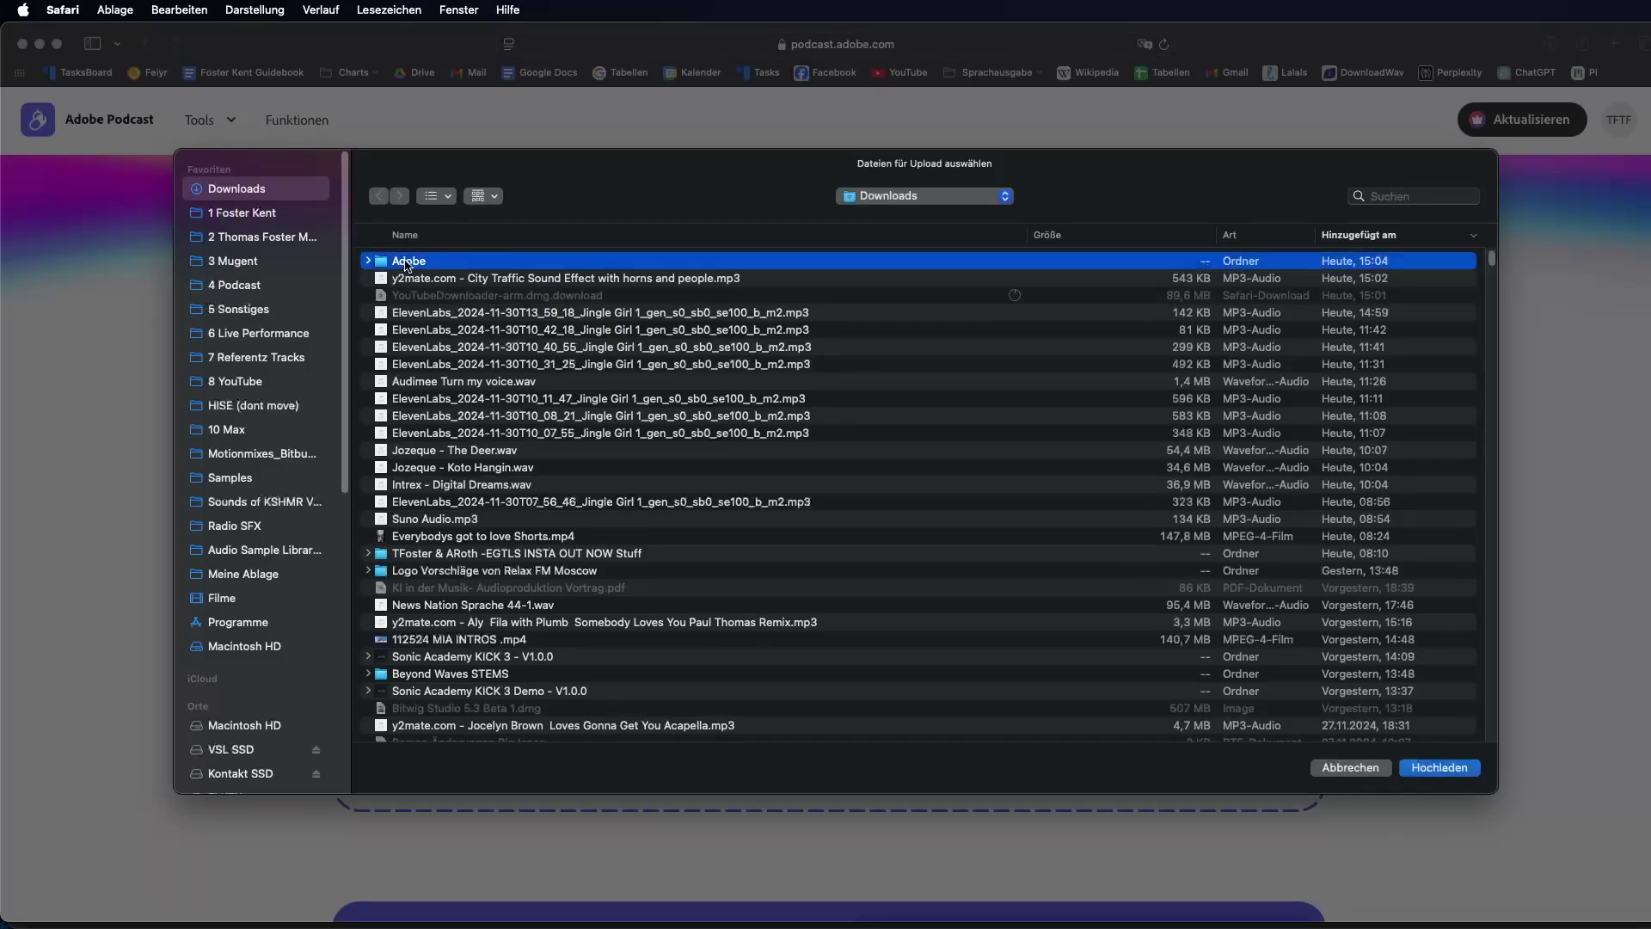
pyautogui.doubleClick(453, 262)
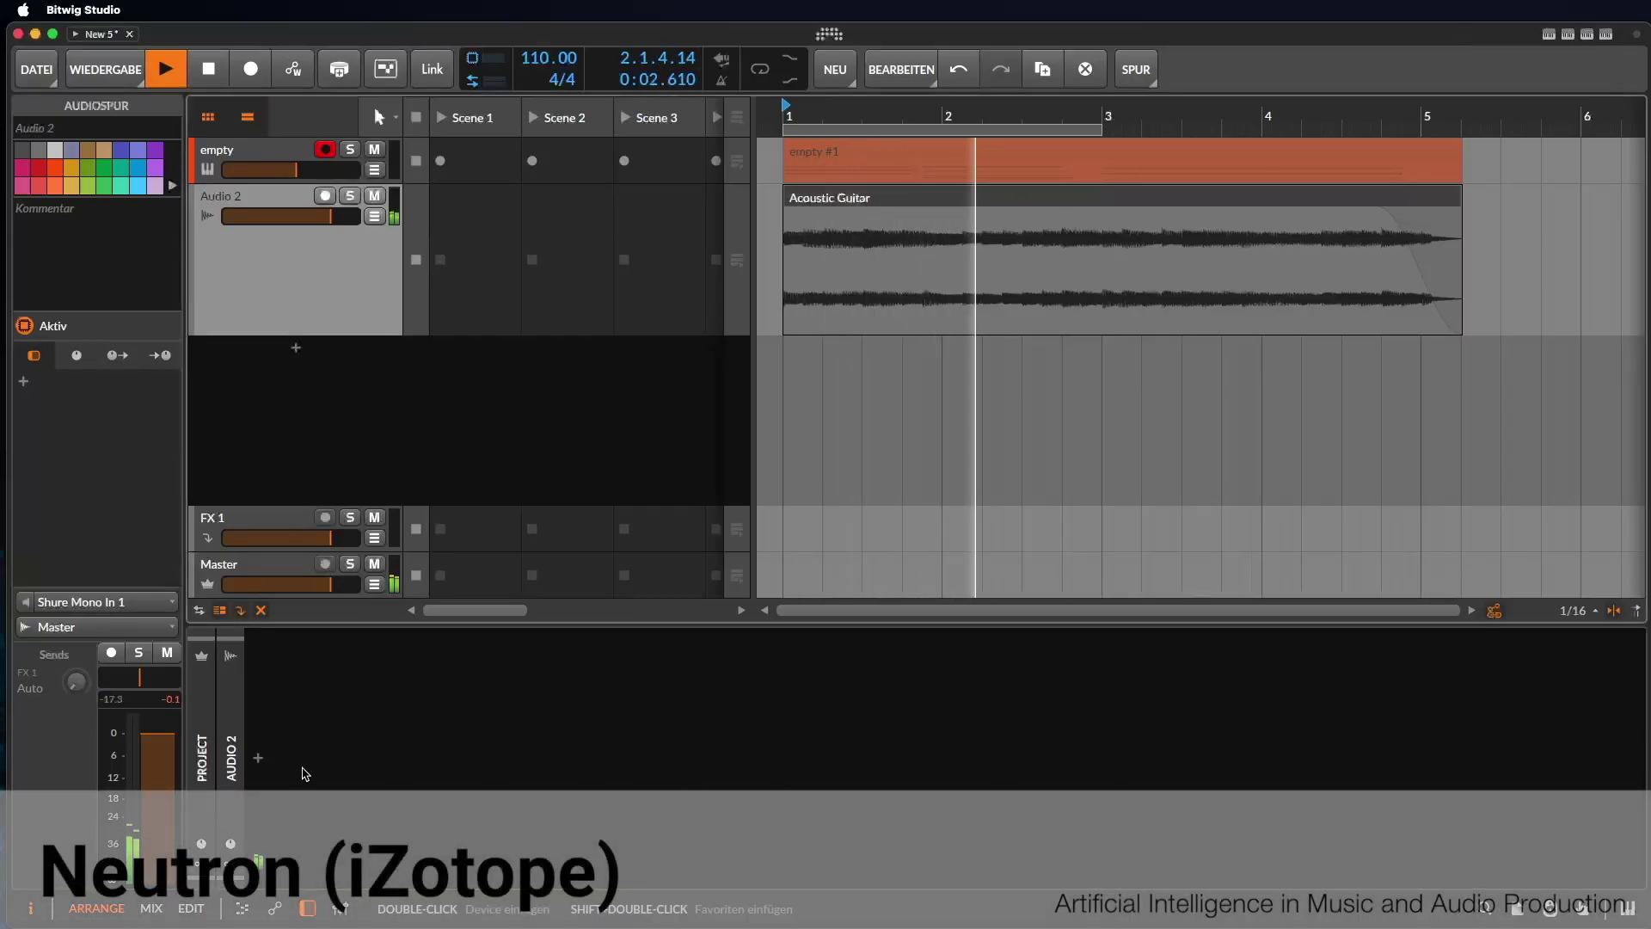
# Loop the Acoustic Guitar clip and insert Neutron 4 on its track.
pyautogui.click(1334, 205)
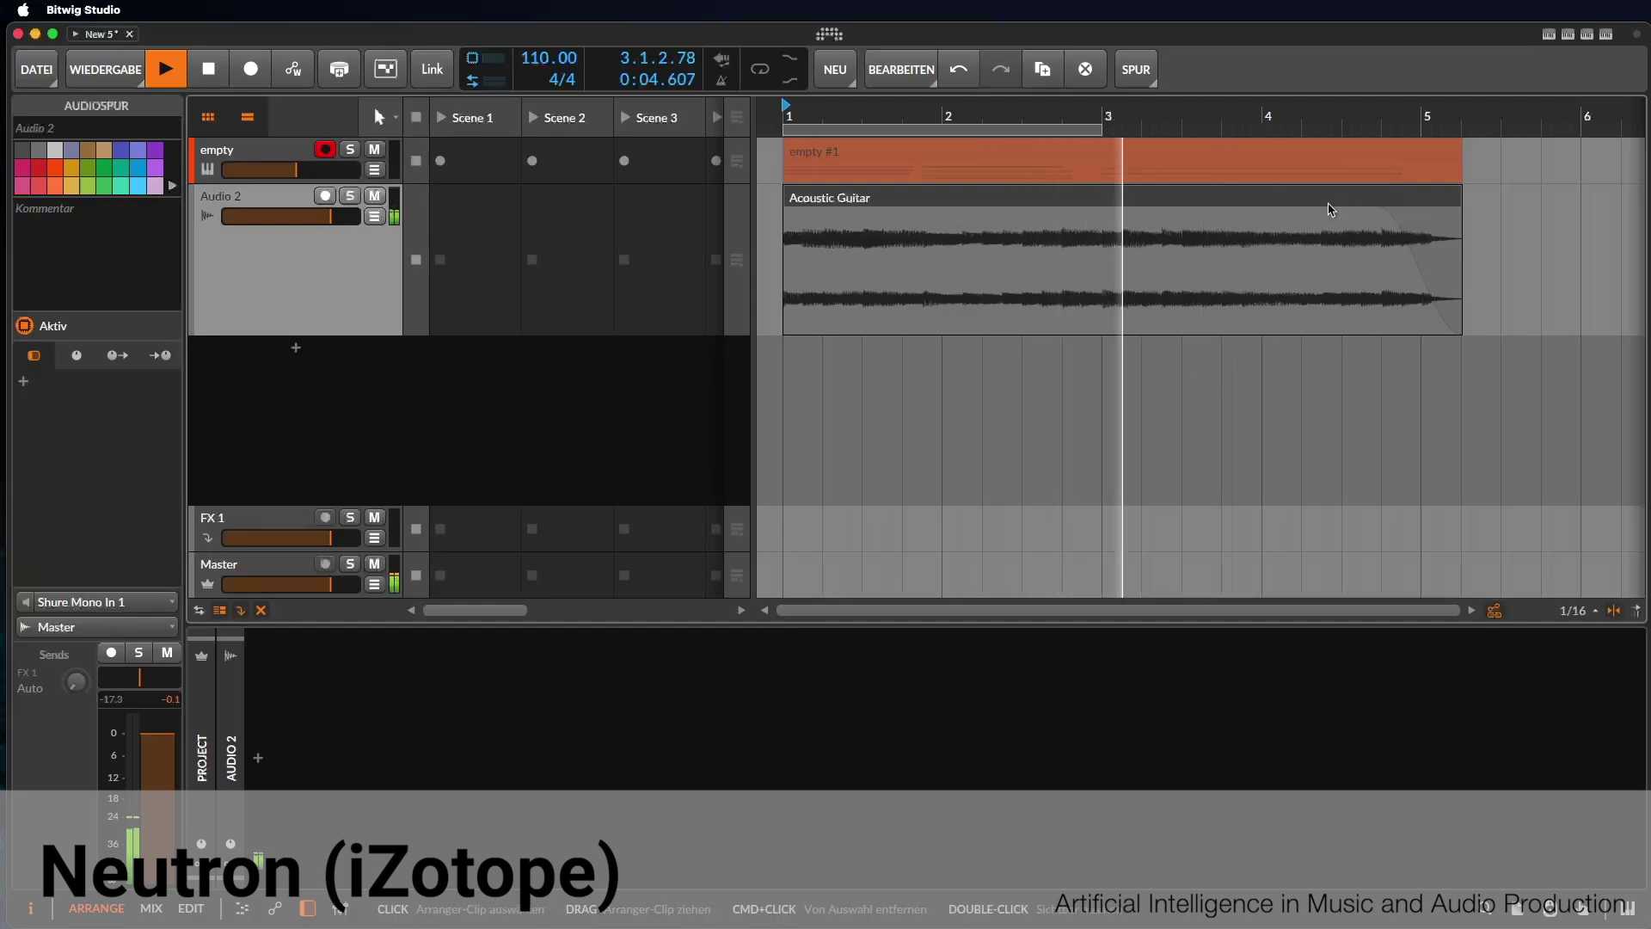
pyautogui.press('super+l')
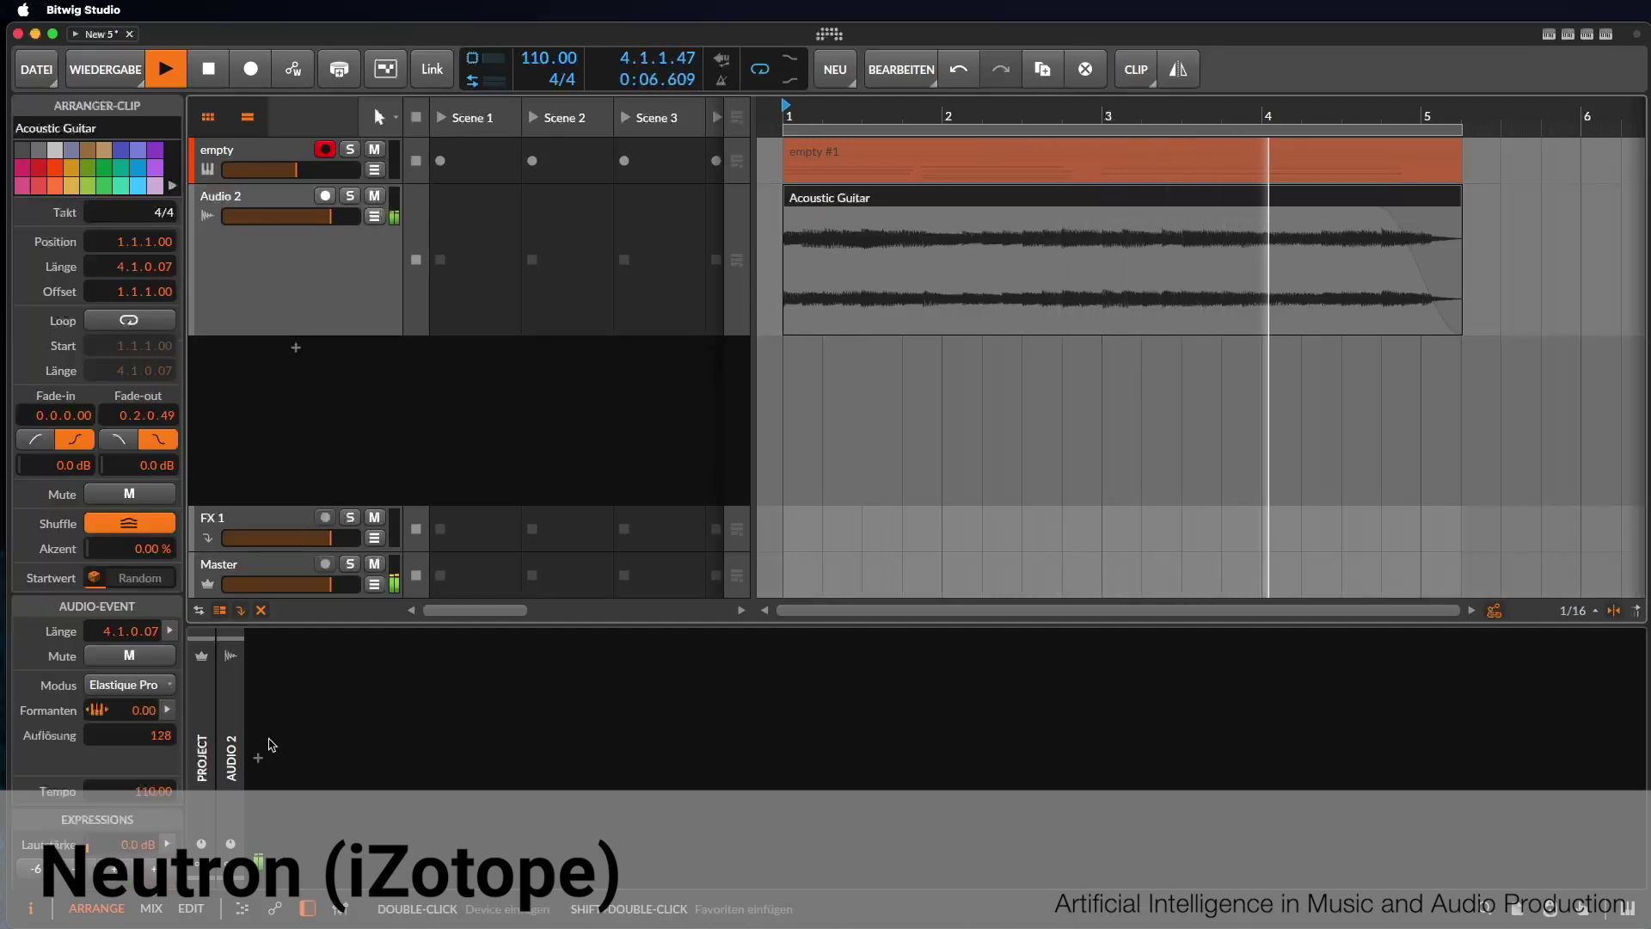
pyautogui.click(260, 756)
pyautogui.write('neu')
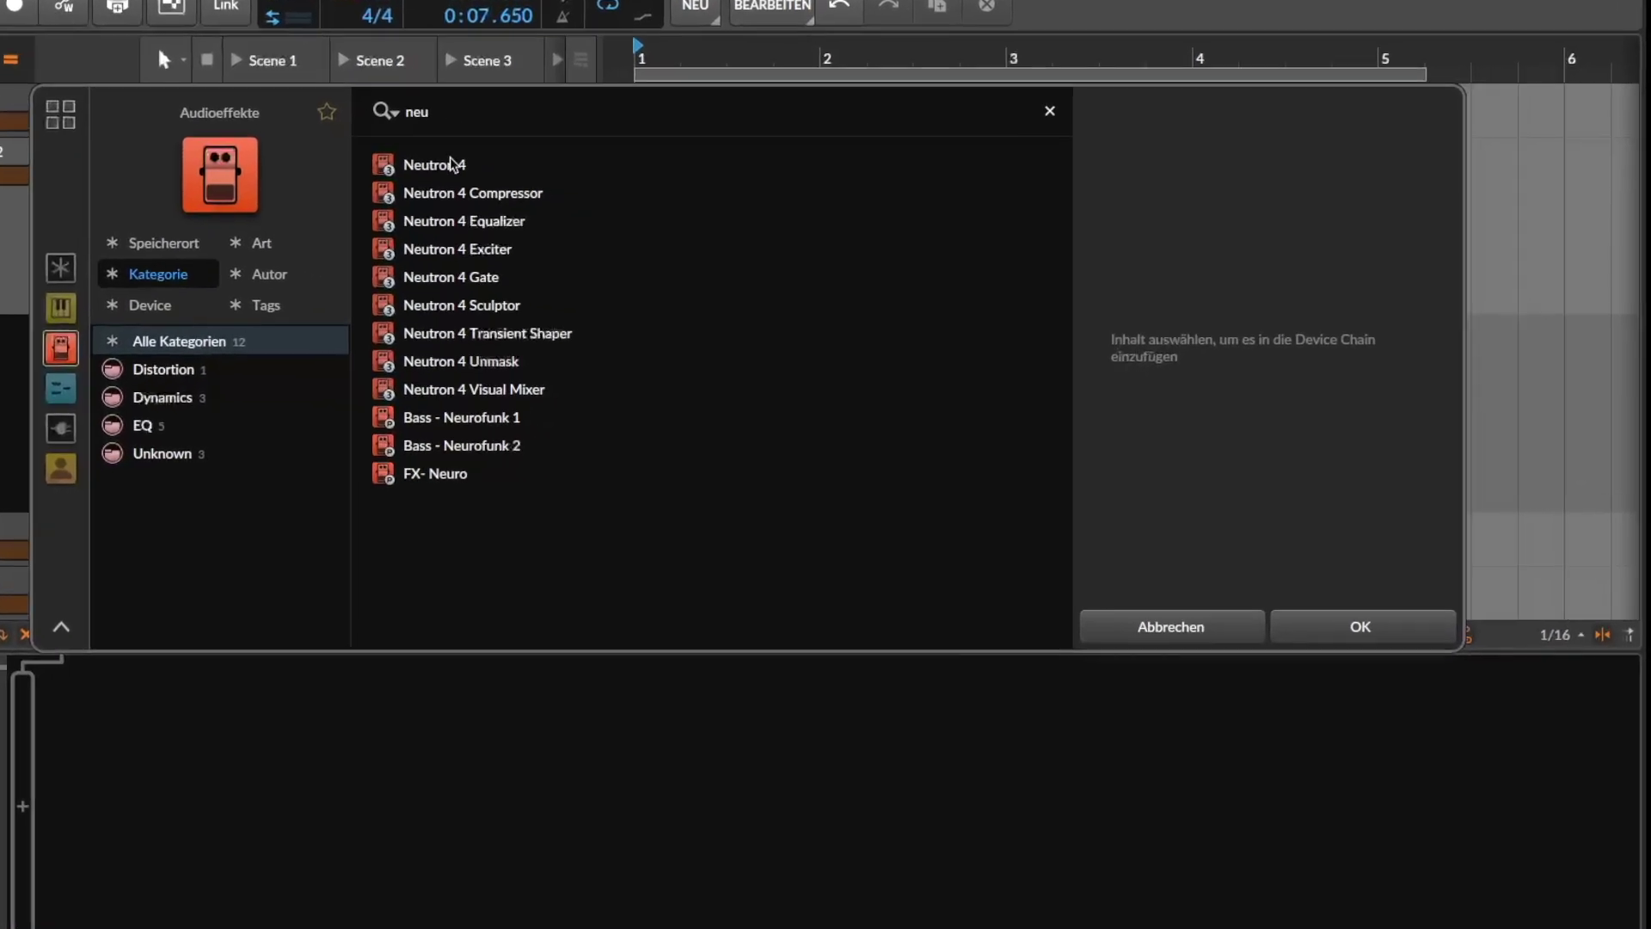
pyautogui.doubleClick(613, 207)
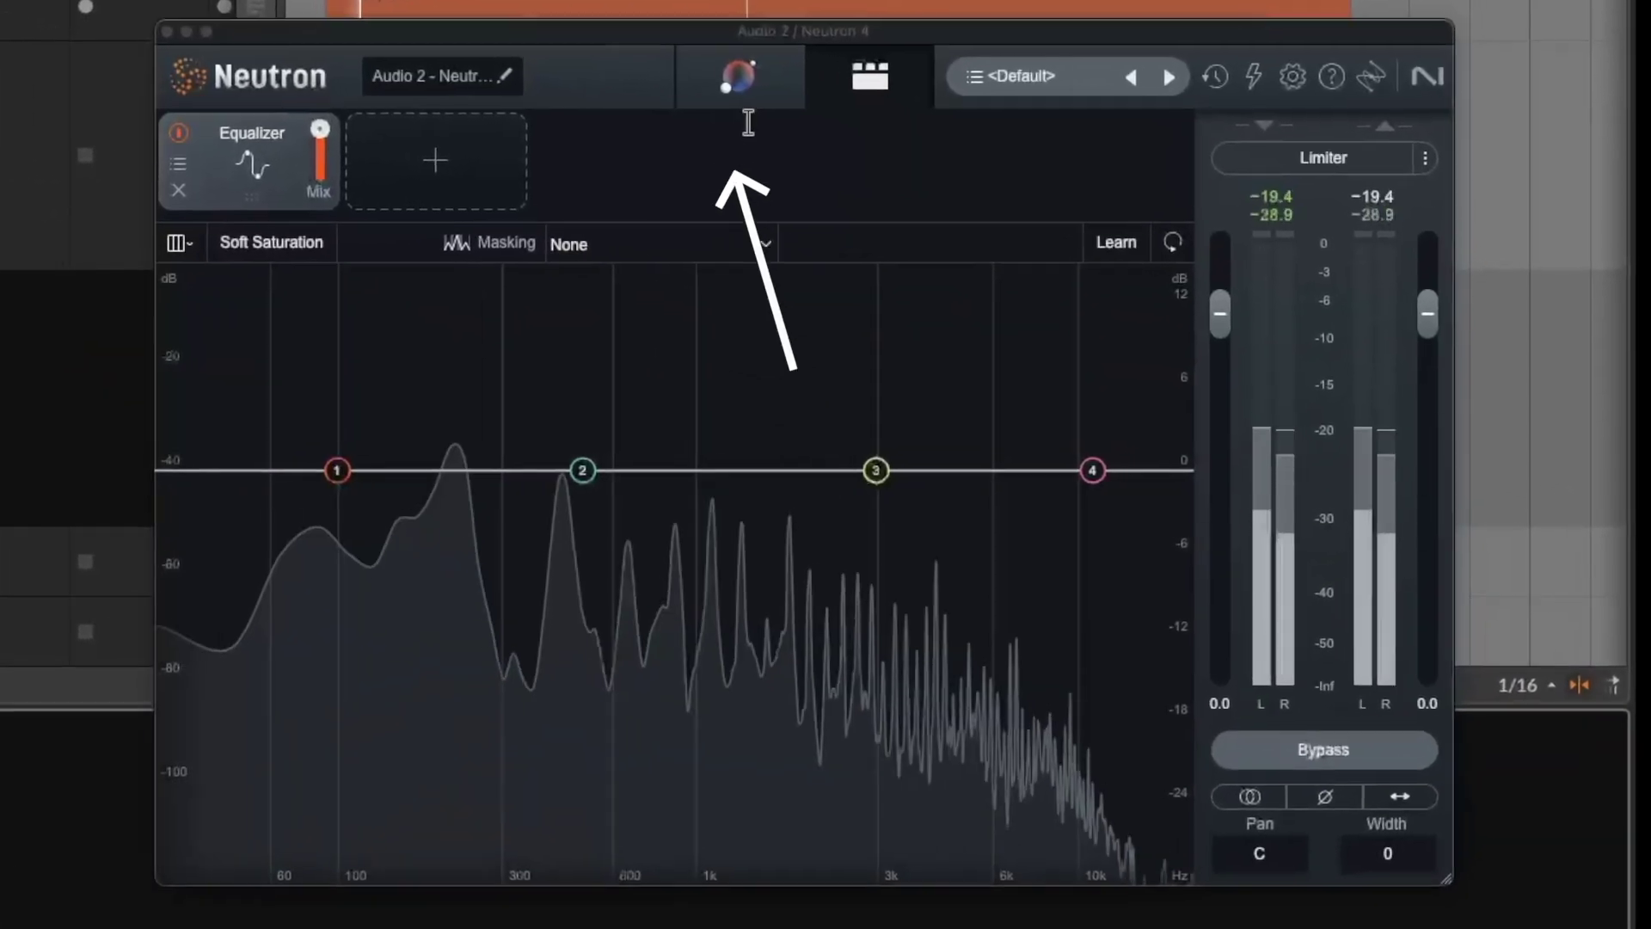
# Run Neutron's Assistant and inspect the resulting Equalizer, Compressor 1, Compressor 2 and Exciter modules.
pyautogui.click(724, 75)
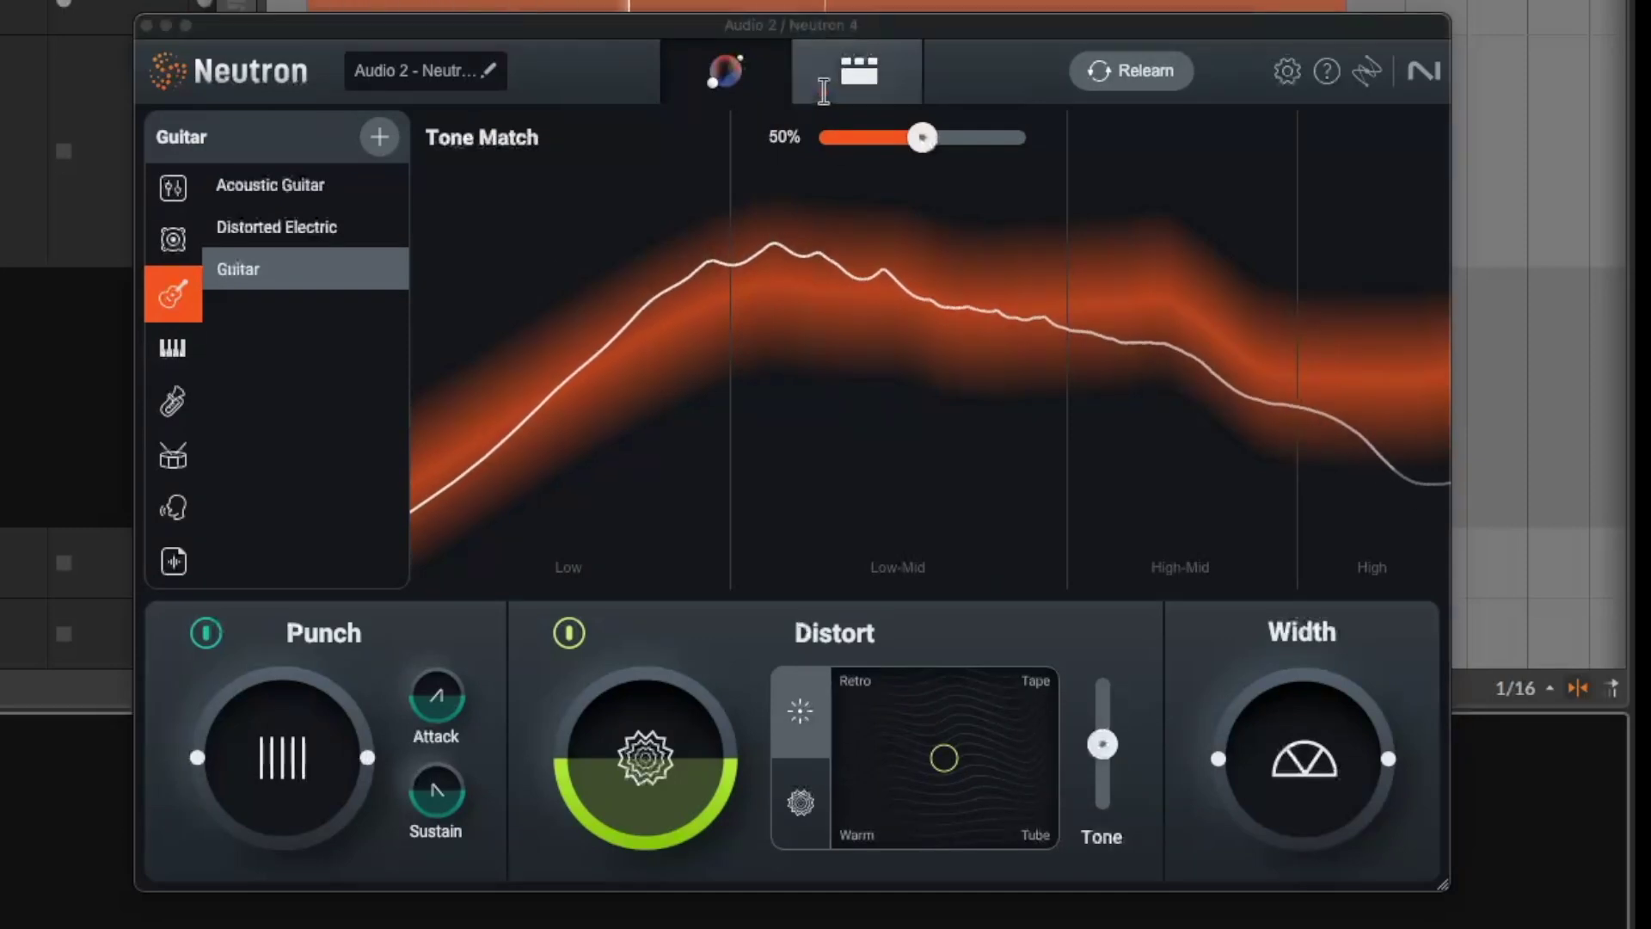
pyautogui.click(858, 71)
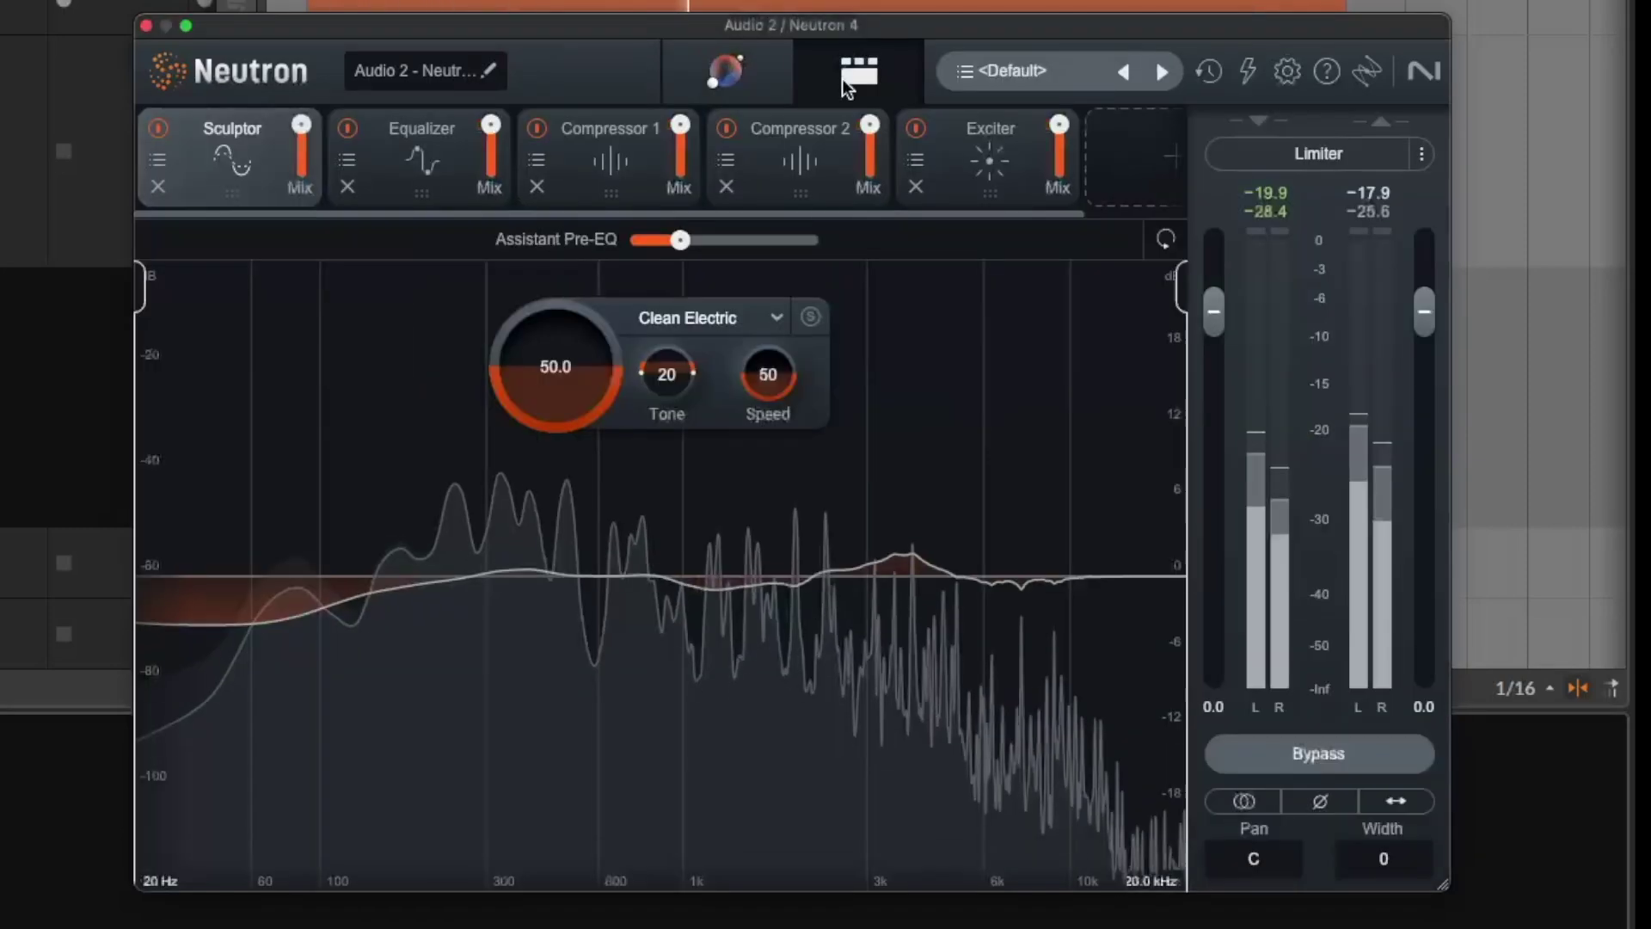
pyautogui.click(384, 162)
pyautogui.click(611, 162)
pyautogui.click(786, 163)
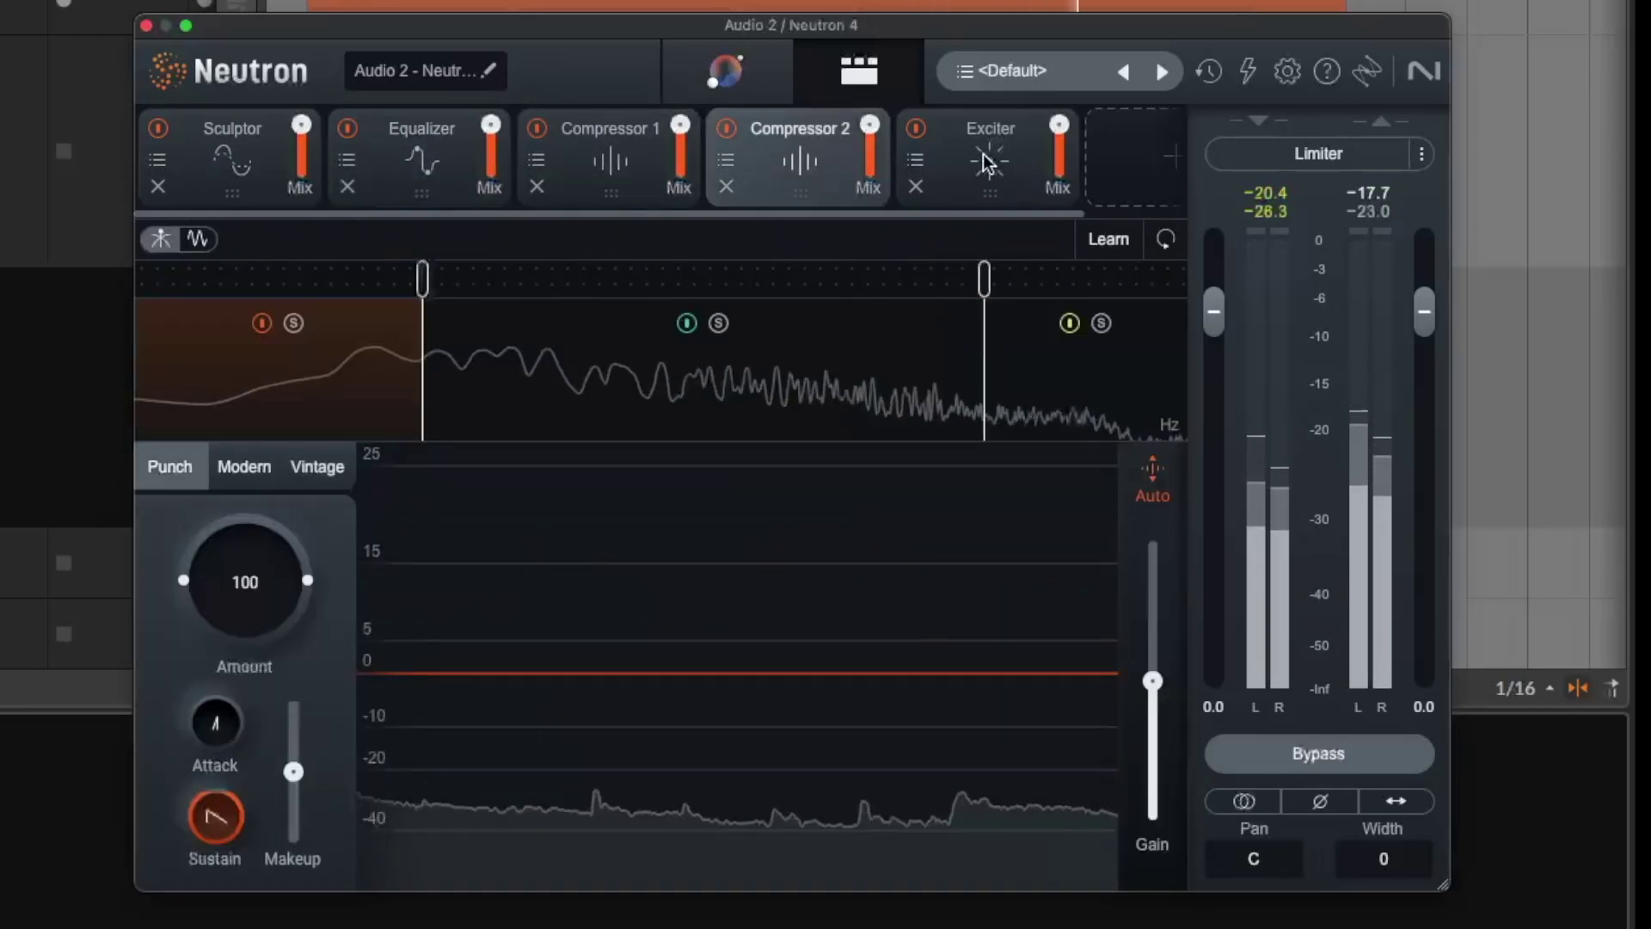
pyautogui.click(988, 163)
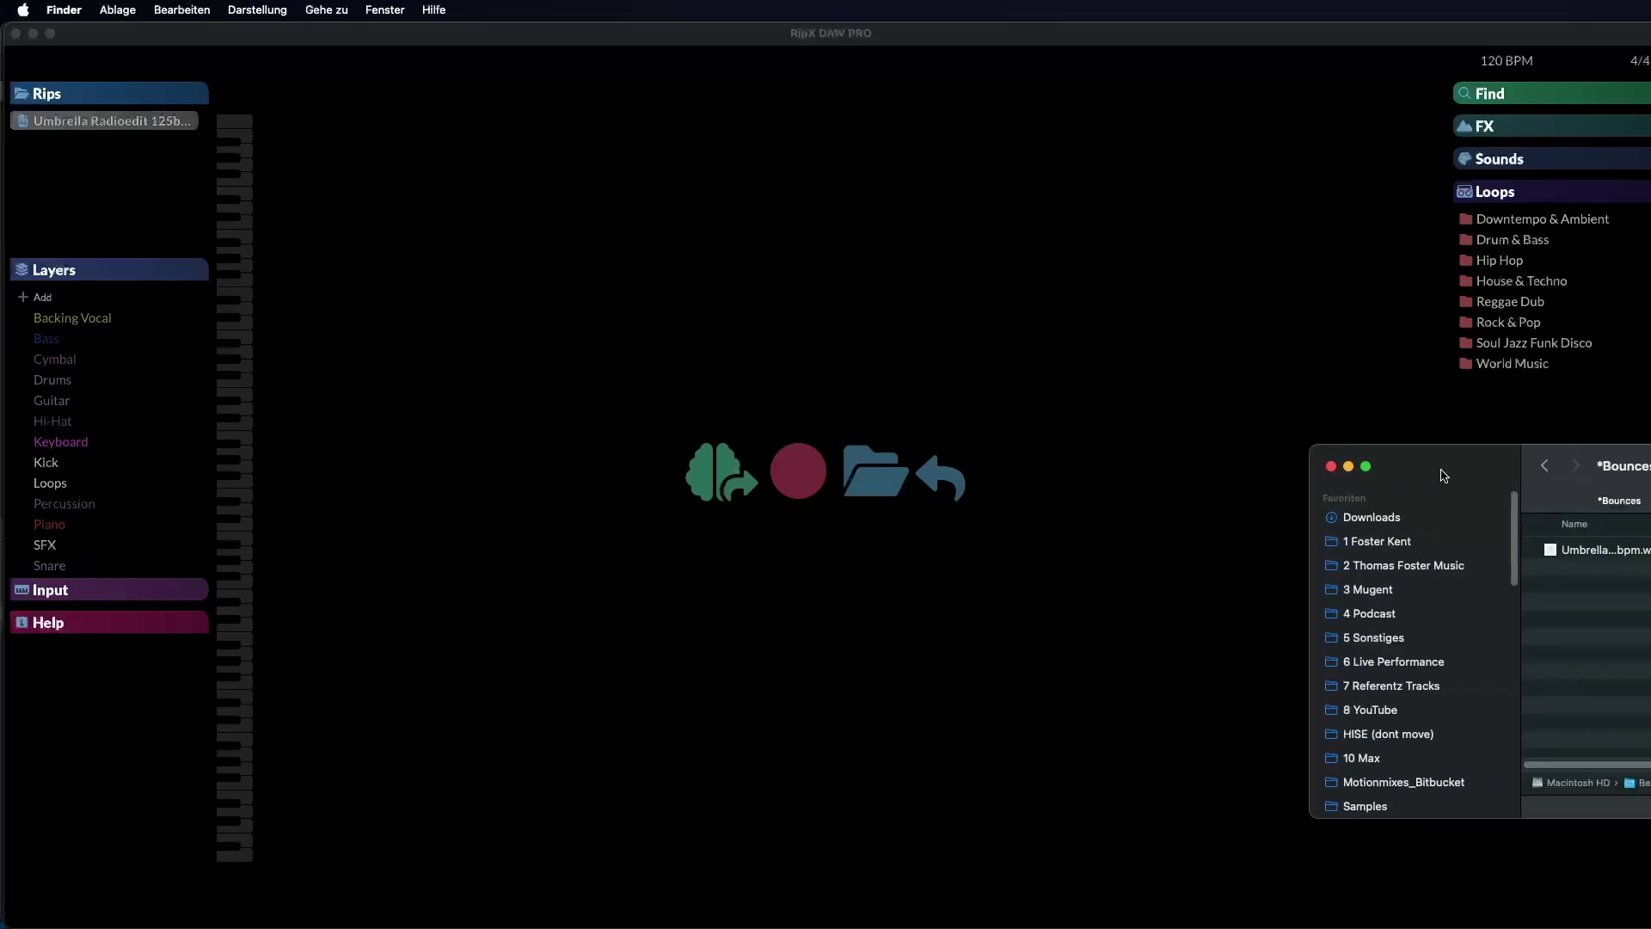
# Load the Umbrella song into RipX DAW for separation and start playback.
pyautogui.moveTo(1444, 475); pyautogui.dragTo(1395, 483)
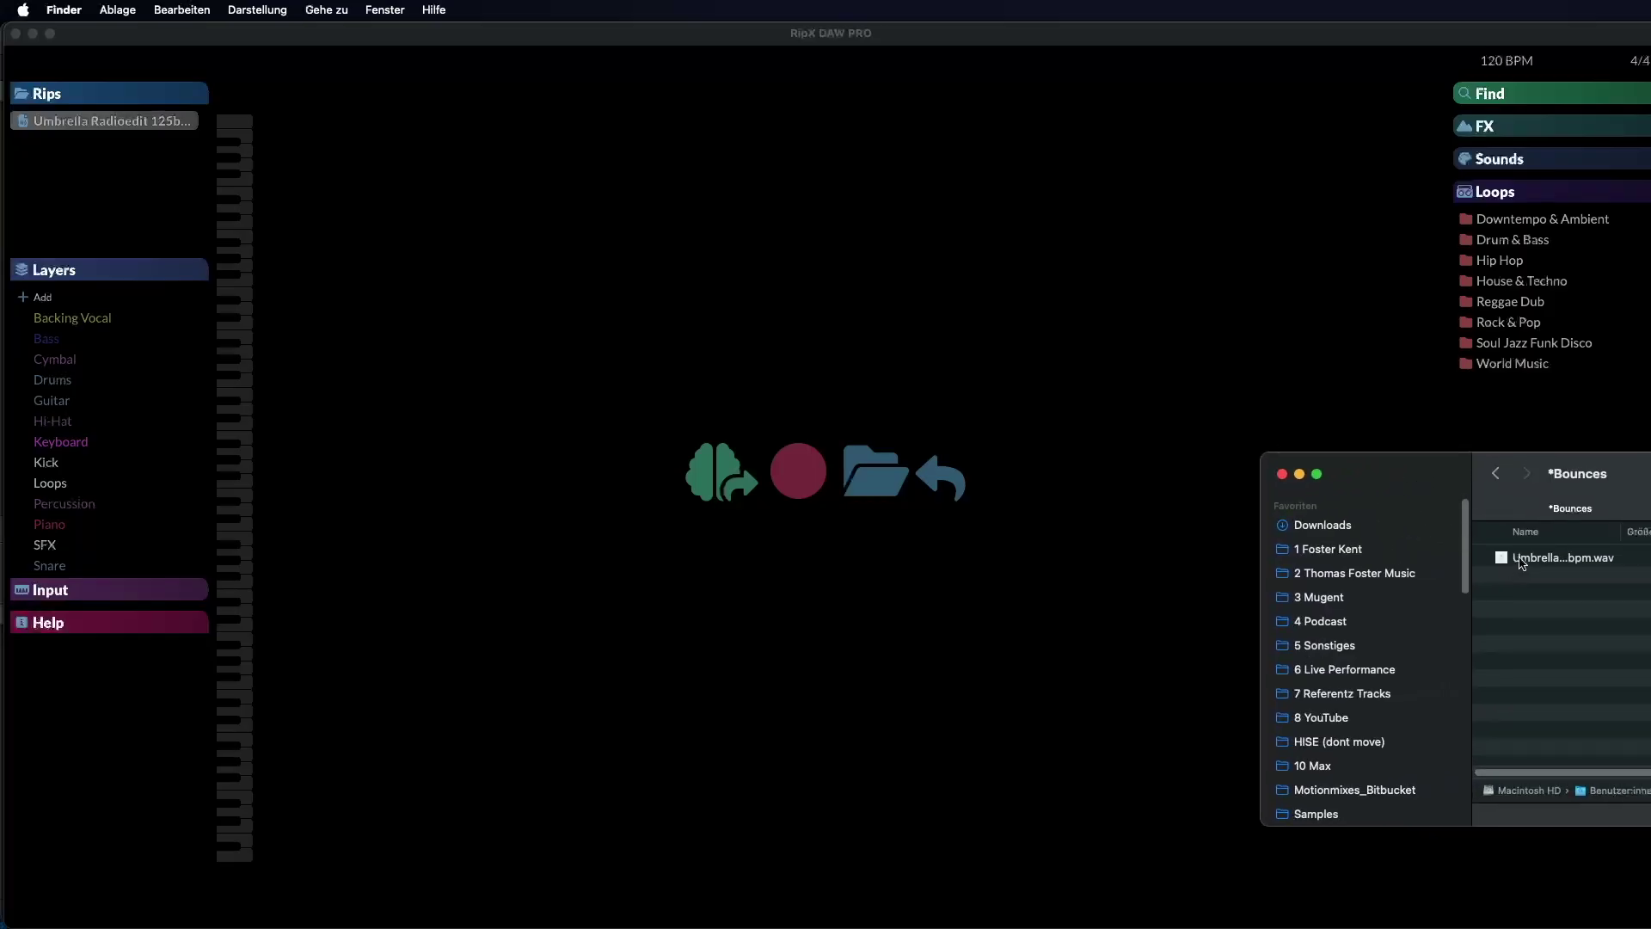
pyautogui.moveTo(1127, 551); pyautogui.dragTo(849, 504)
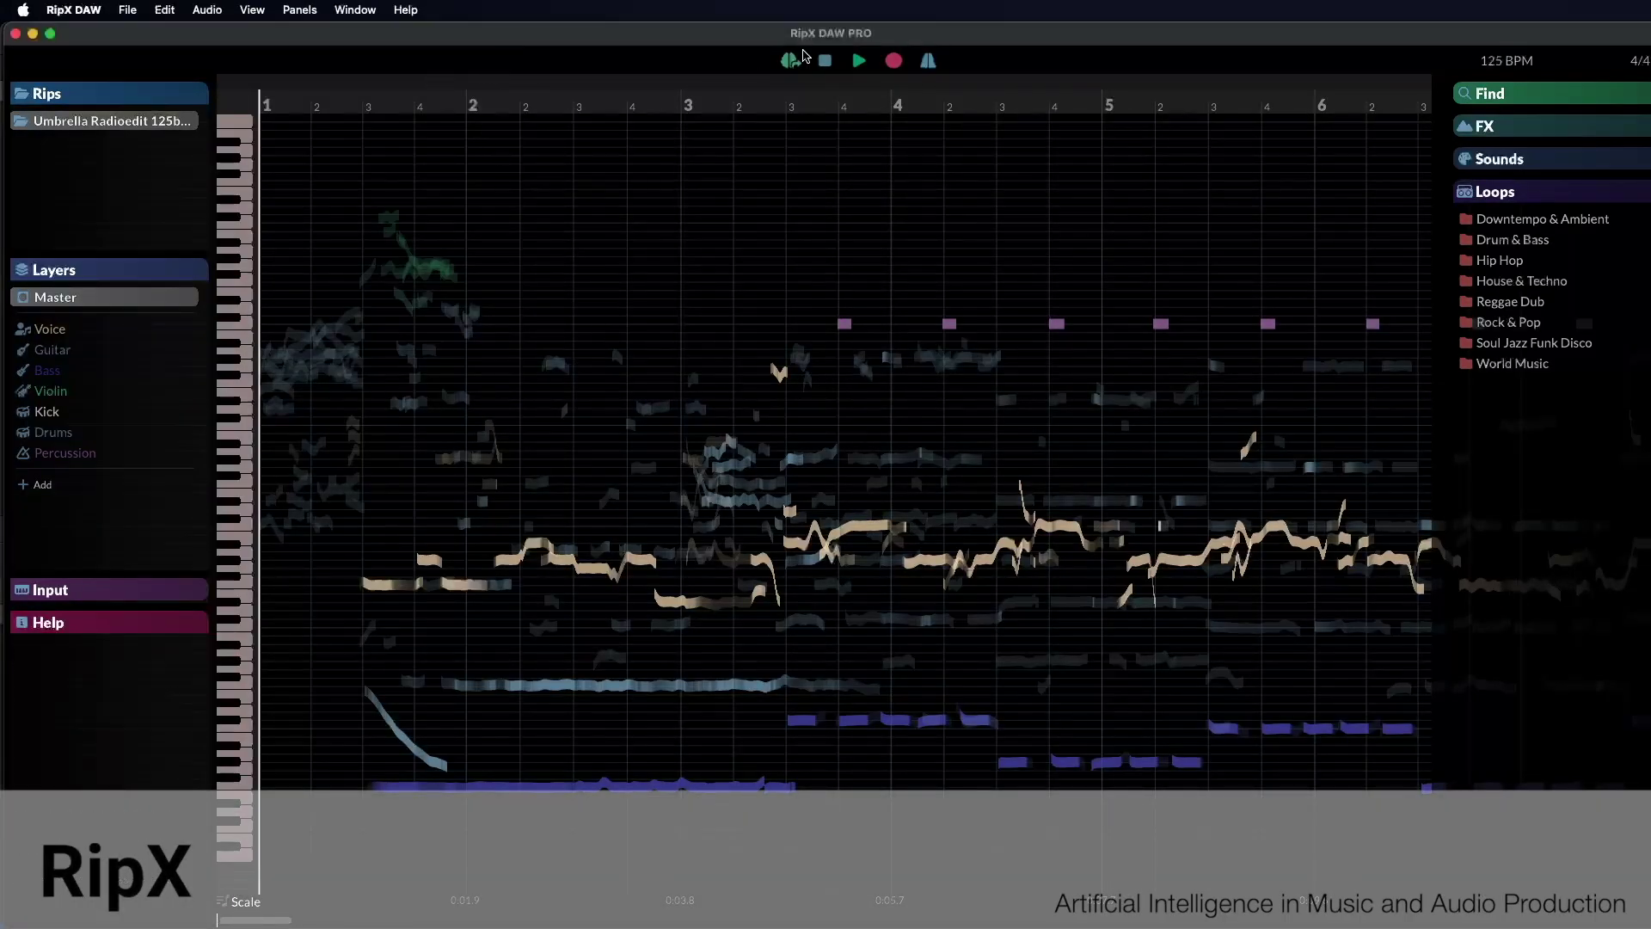
pyautogui.click(859, 60)
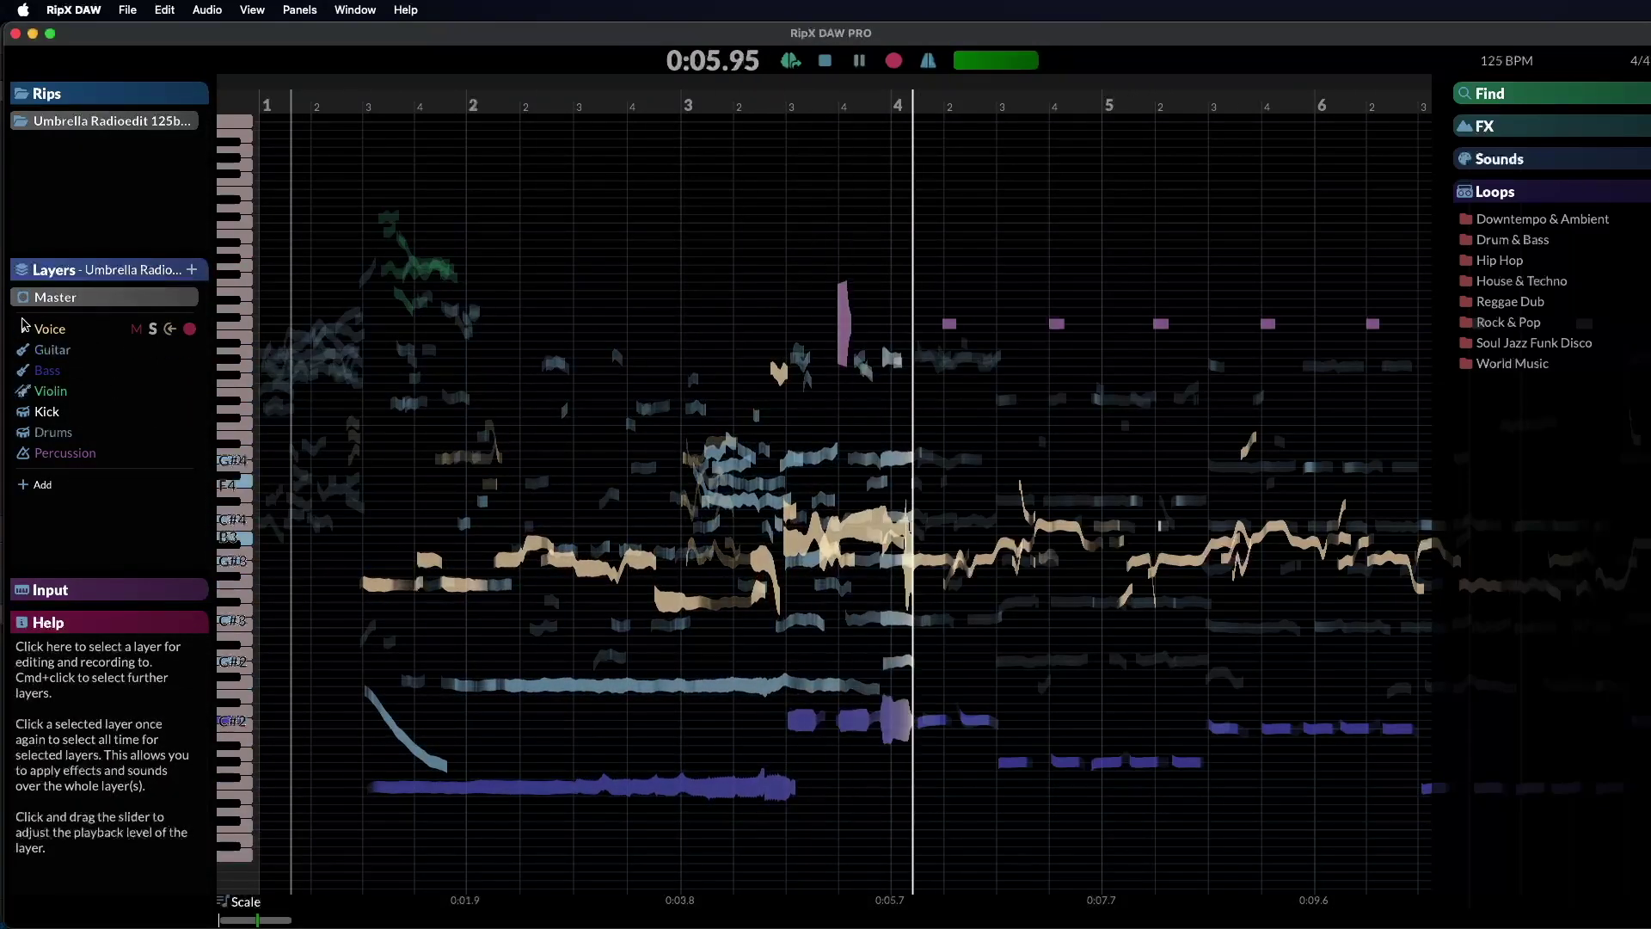
# Select the Voice layer, then solo the Voice, Bass and Drums layers one at a time.
pyautogui.click(49, 327)
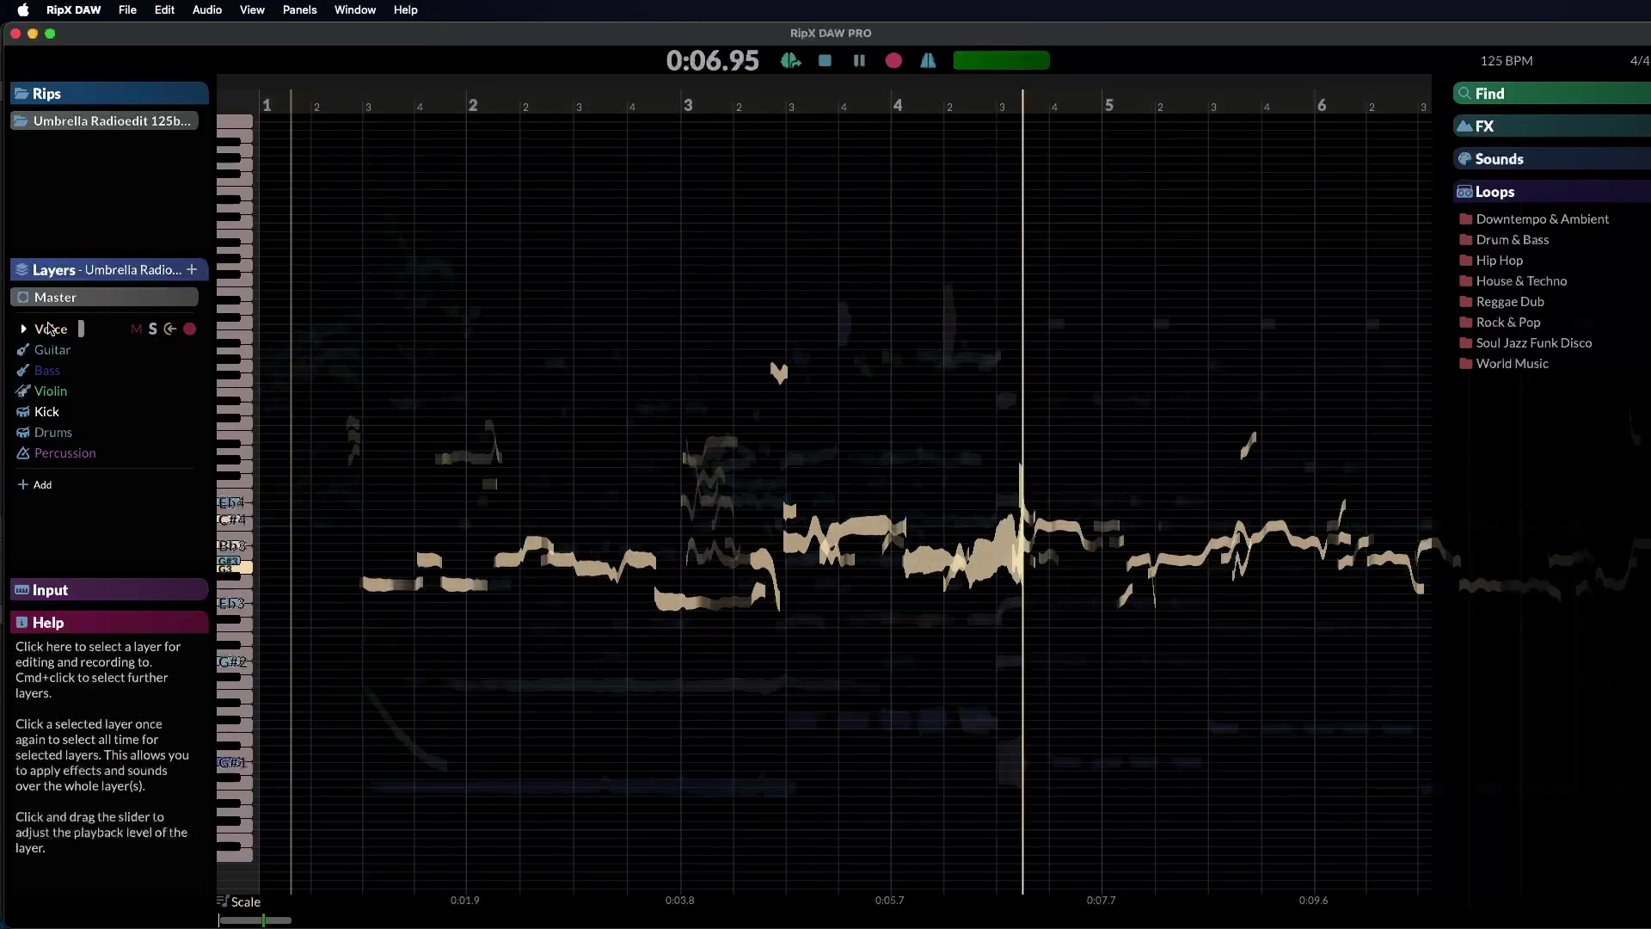
pyautogui.click(153, 329)
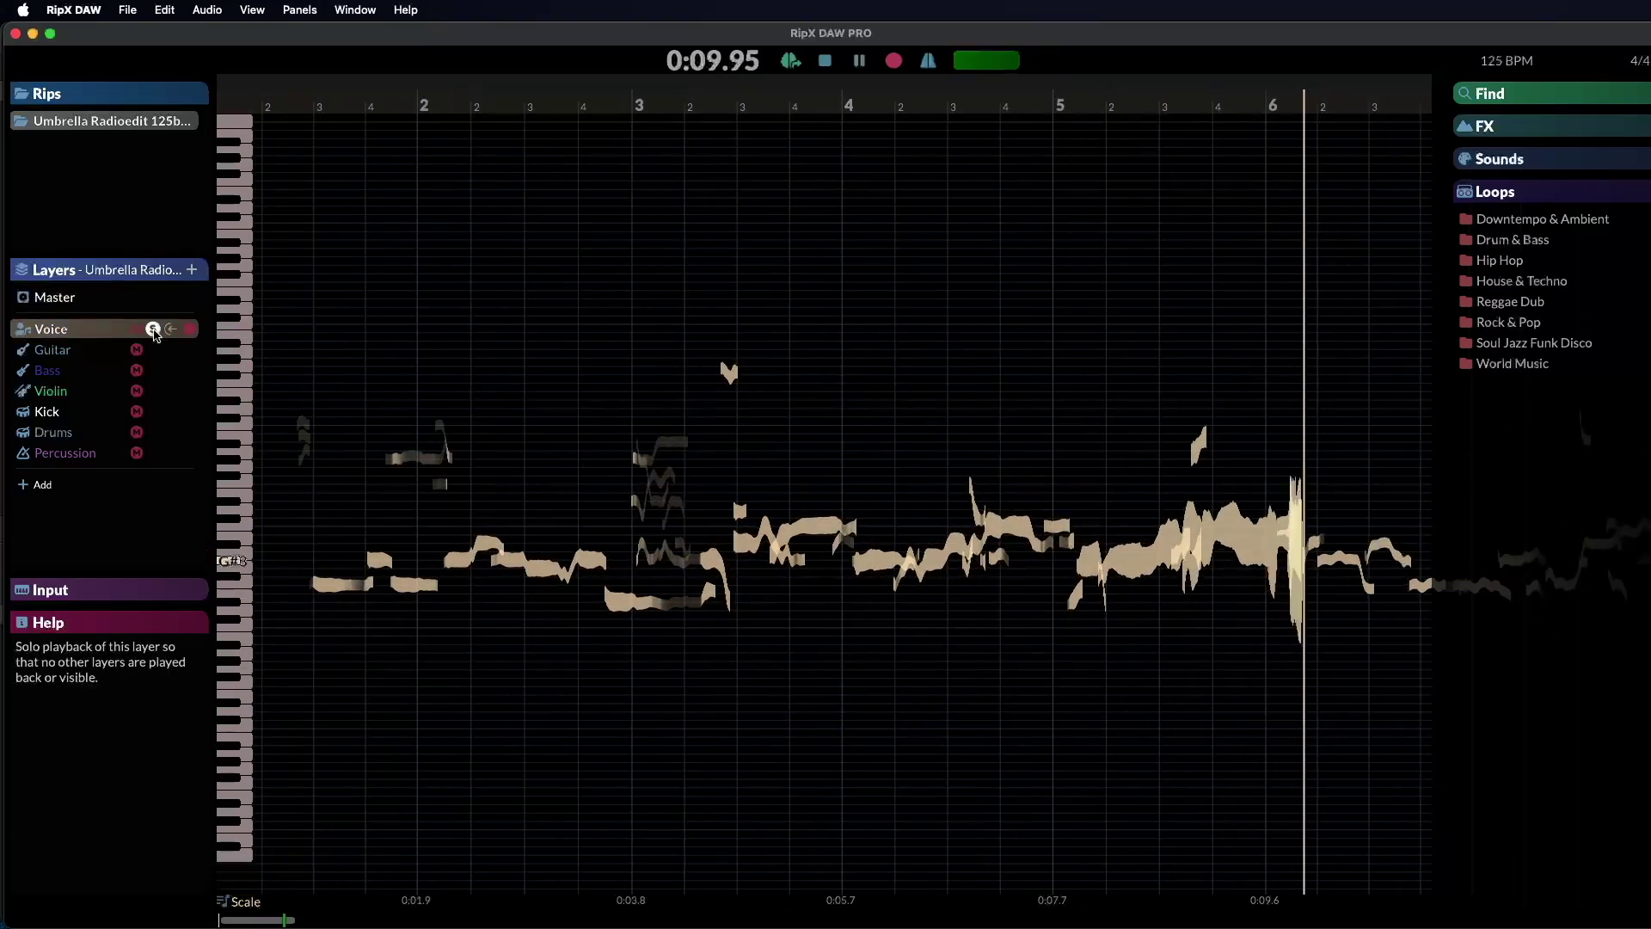
pyautogui.click(153, 328)
pyautogui.click(153, 369)
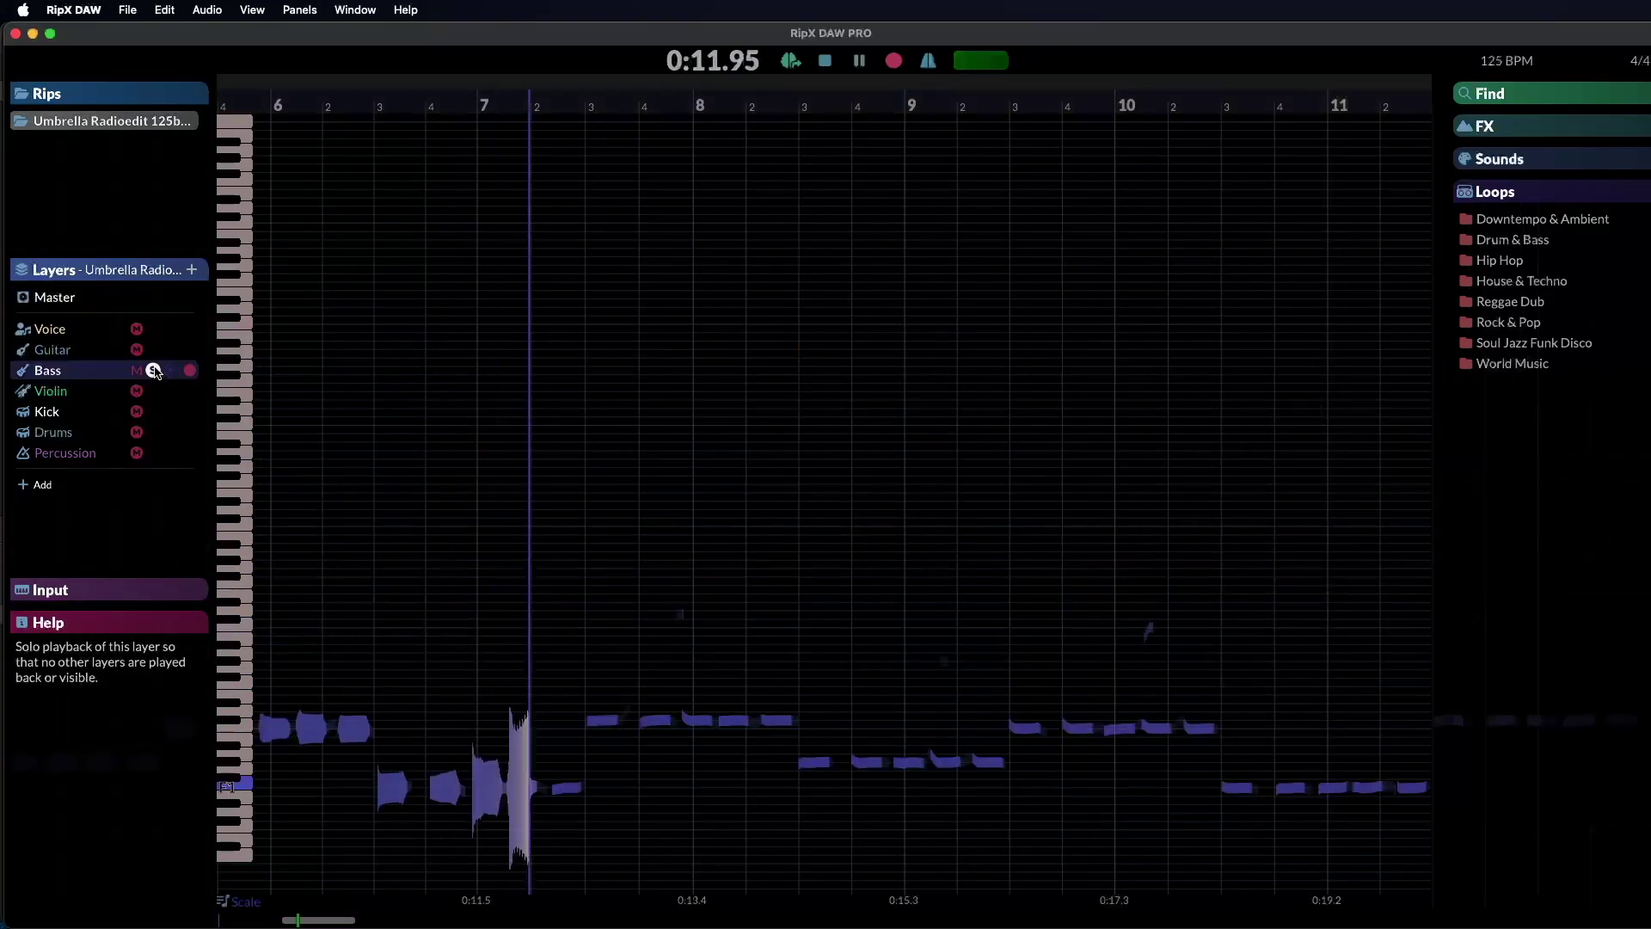
pyautogui.click(153, 370)
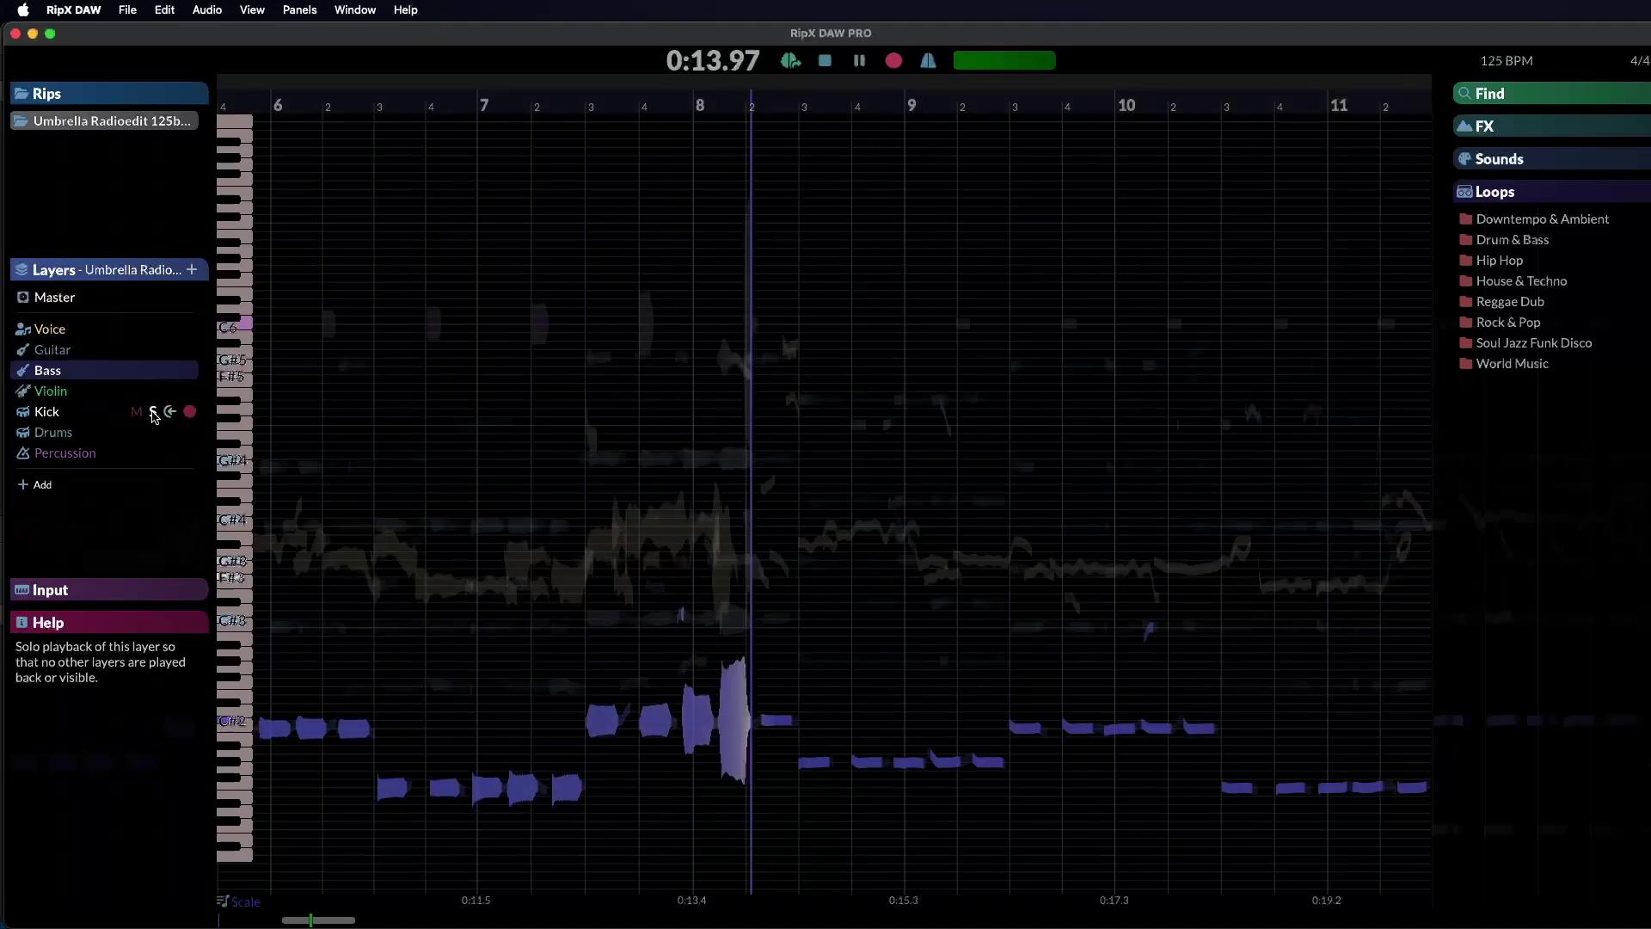
pyautogui.click(153, 432)
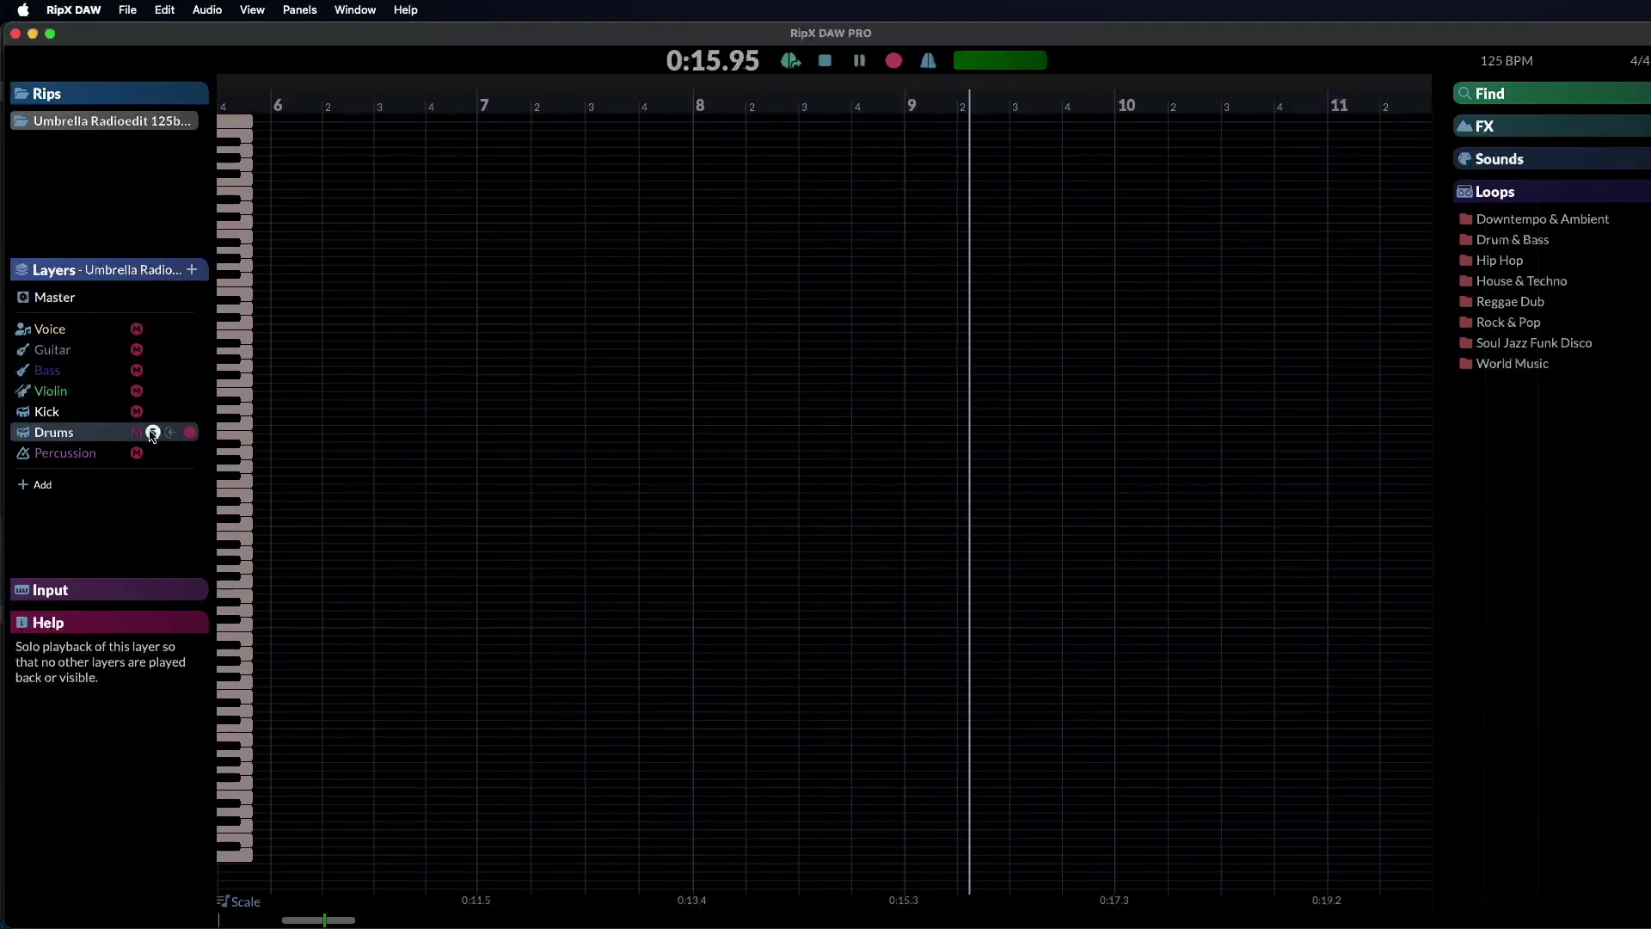
pyautogui.click(153, 432)
pyautogui.click(152, 430)
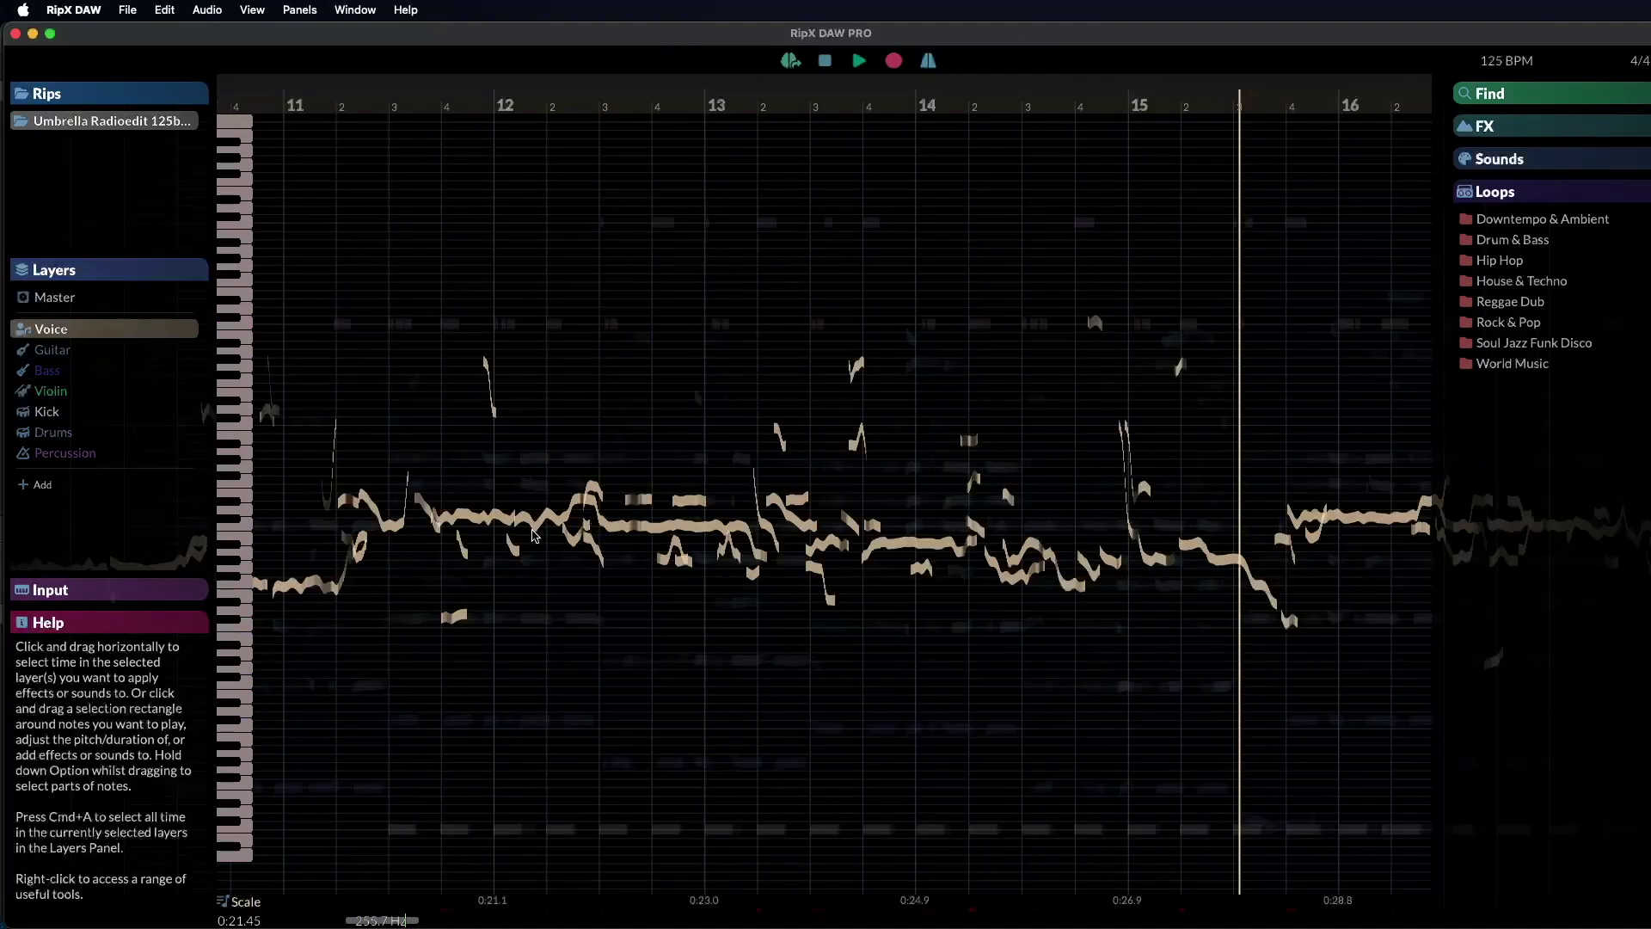
# Raise a vocal note from D4 to E4 and lower another note near bar 12.
pyautogui.moveTo(531, 518); pyautogui.dragTo(533, 484)
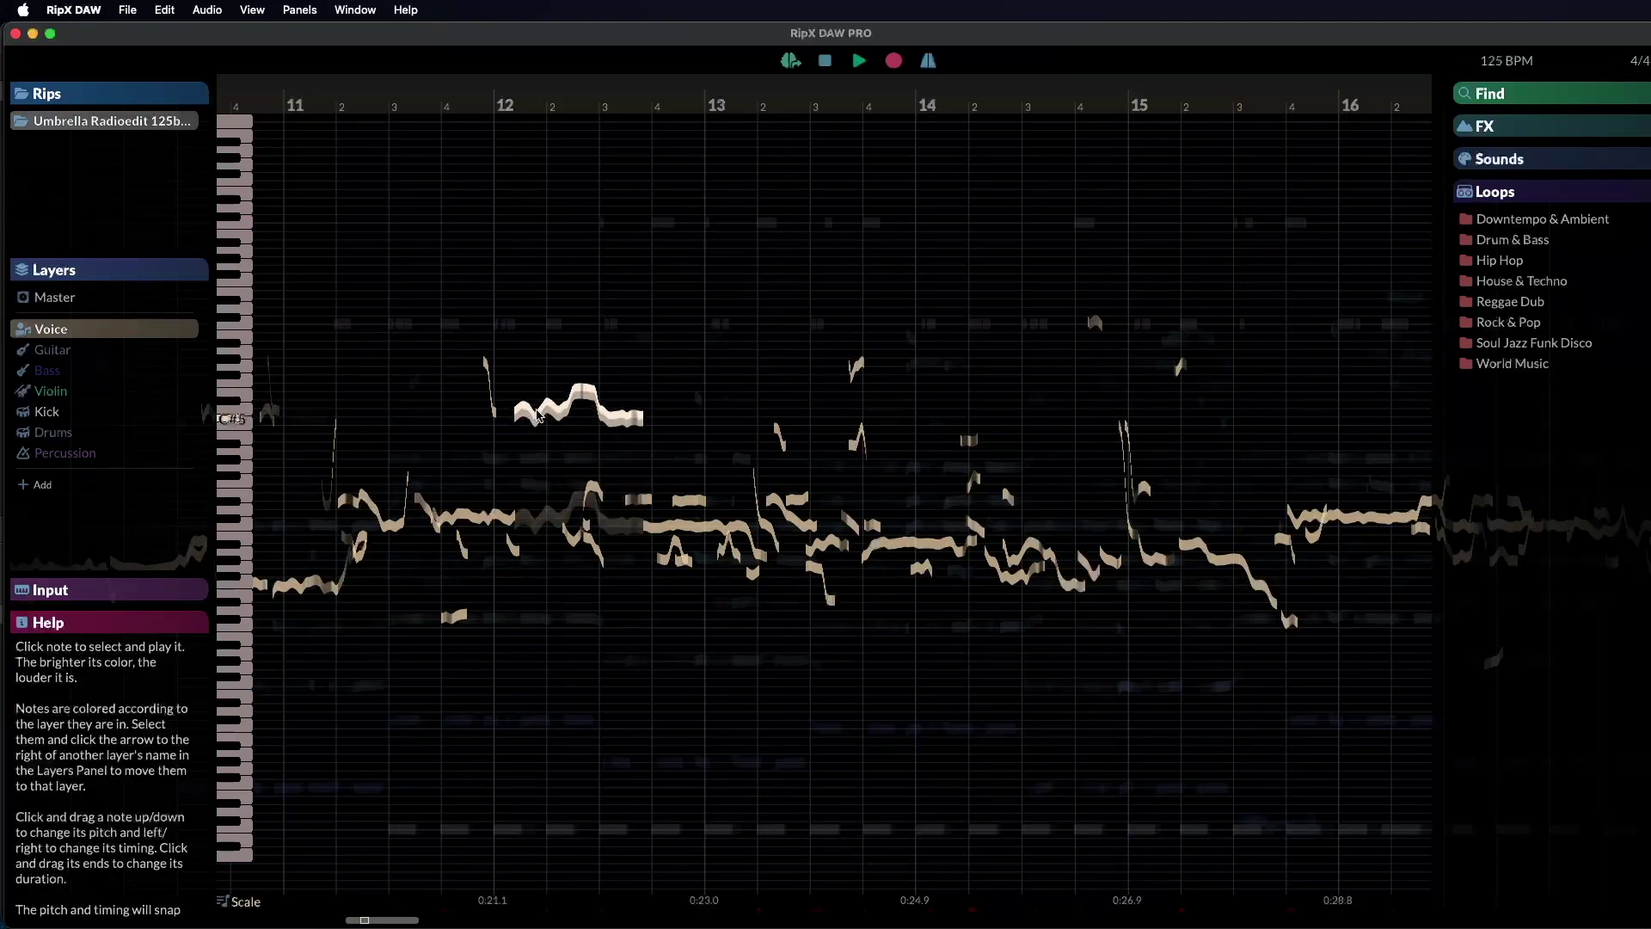
pyautogui.click(545, 456)
pyautogui.moveTo(560, 421); pyautogui.dragTo(555, 521)
# Add a harmony a third above the edited note at -3 dB.
pyautogui.click(1484, 126)
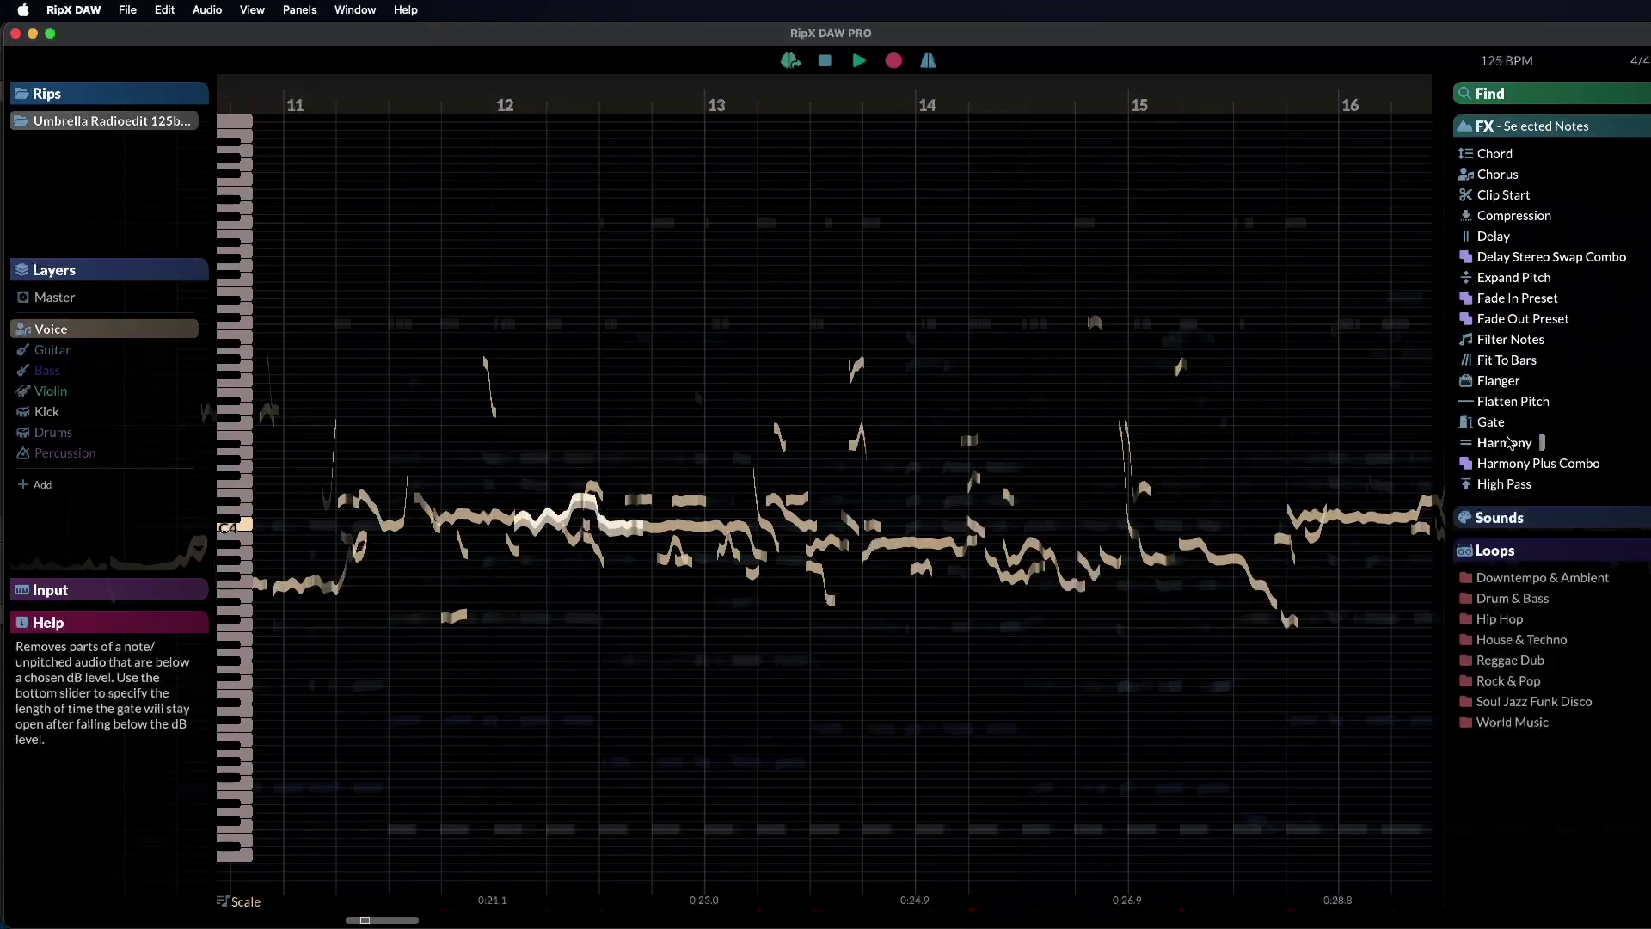
pyautogui.click(1507, 443)
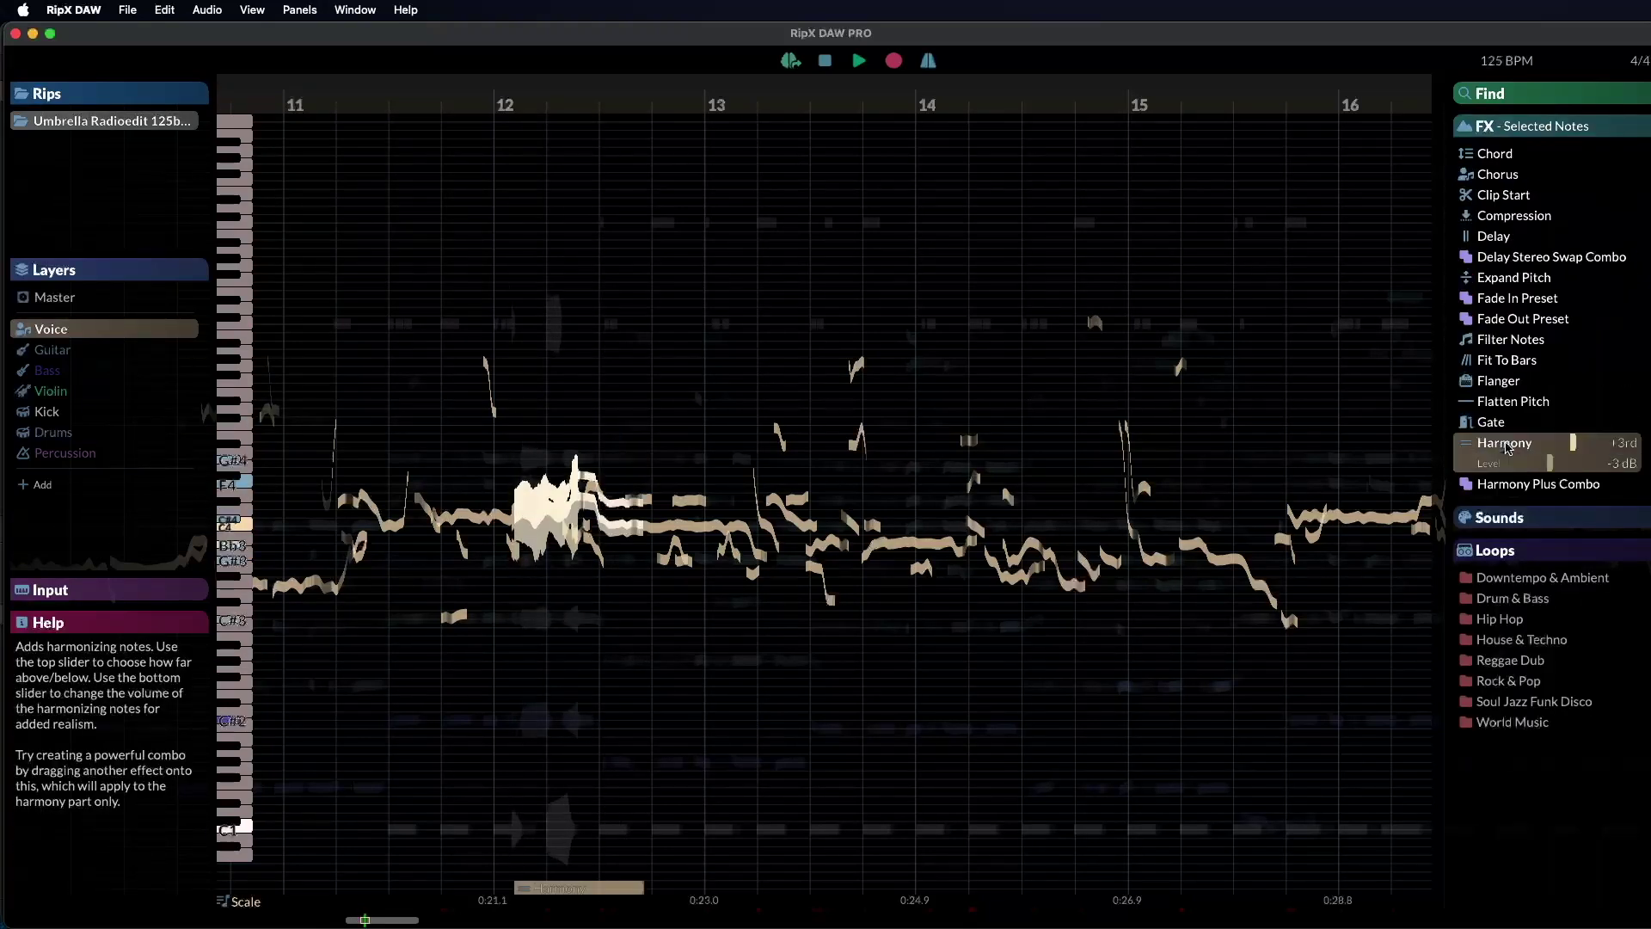
pyautogui.moveTo(1591, 442); pyautogui.dragTo(1574, 442)
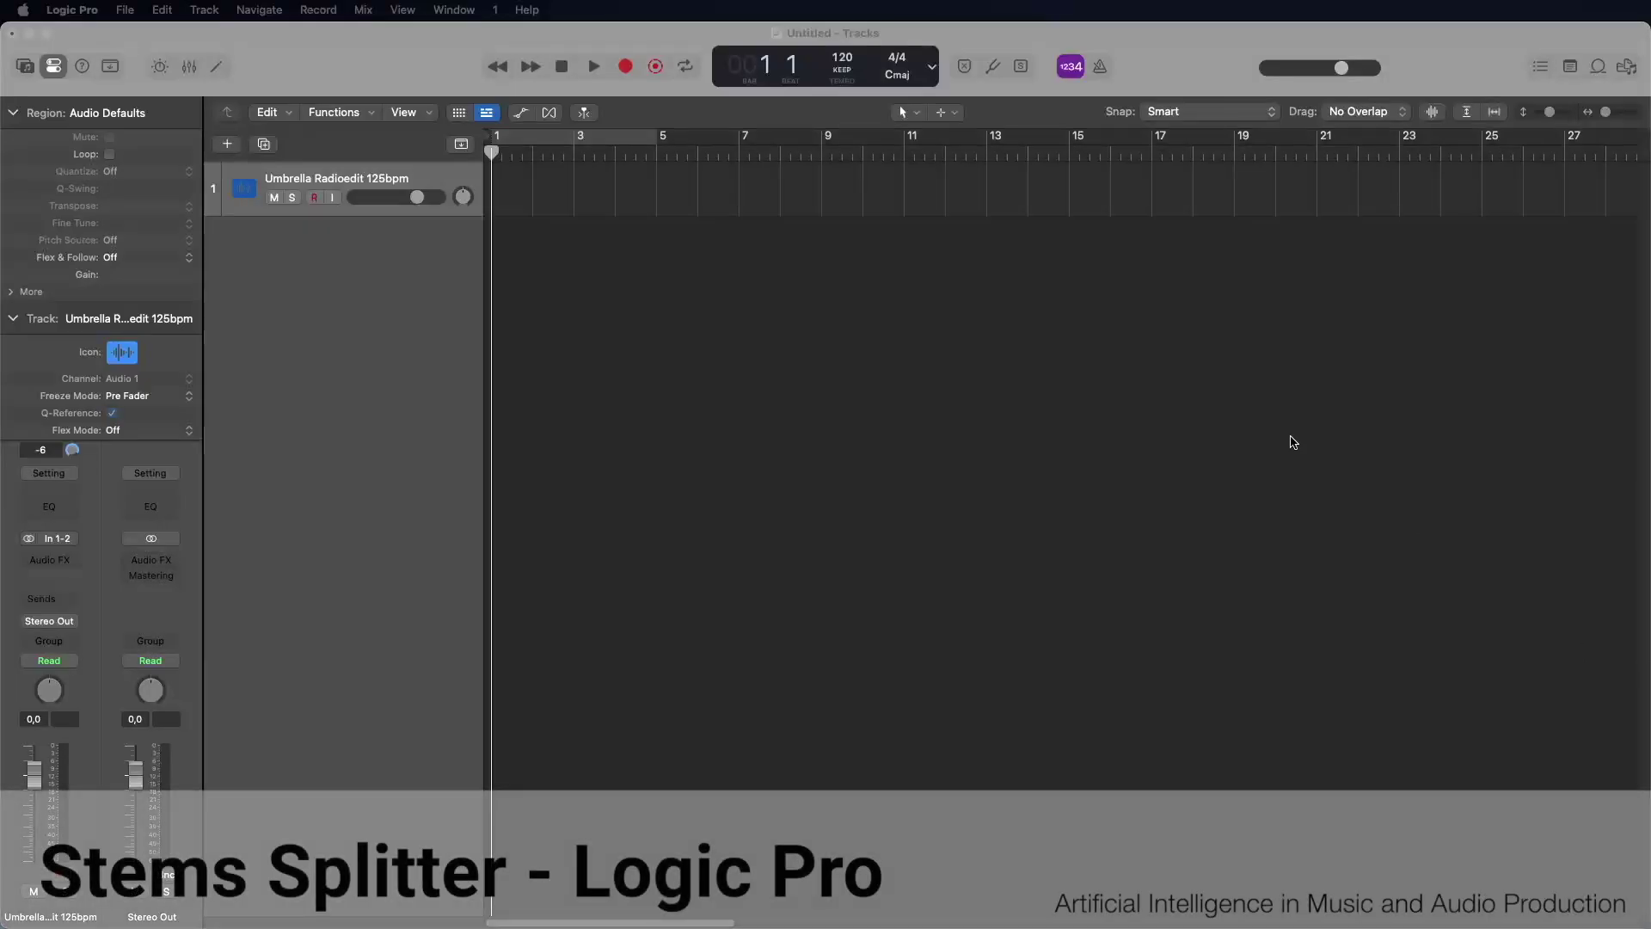
# Drop the Umbrella Radioedit 125bpm WAV into Logic and split it into Vocals, Drums, Bass and Other stems.
pyautogui.press('super+Tab')
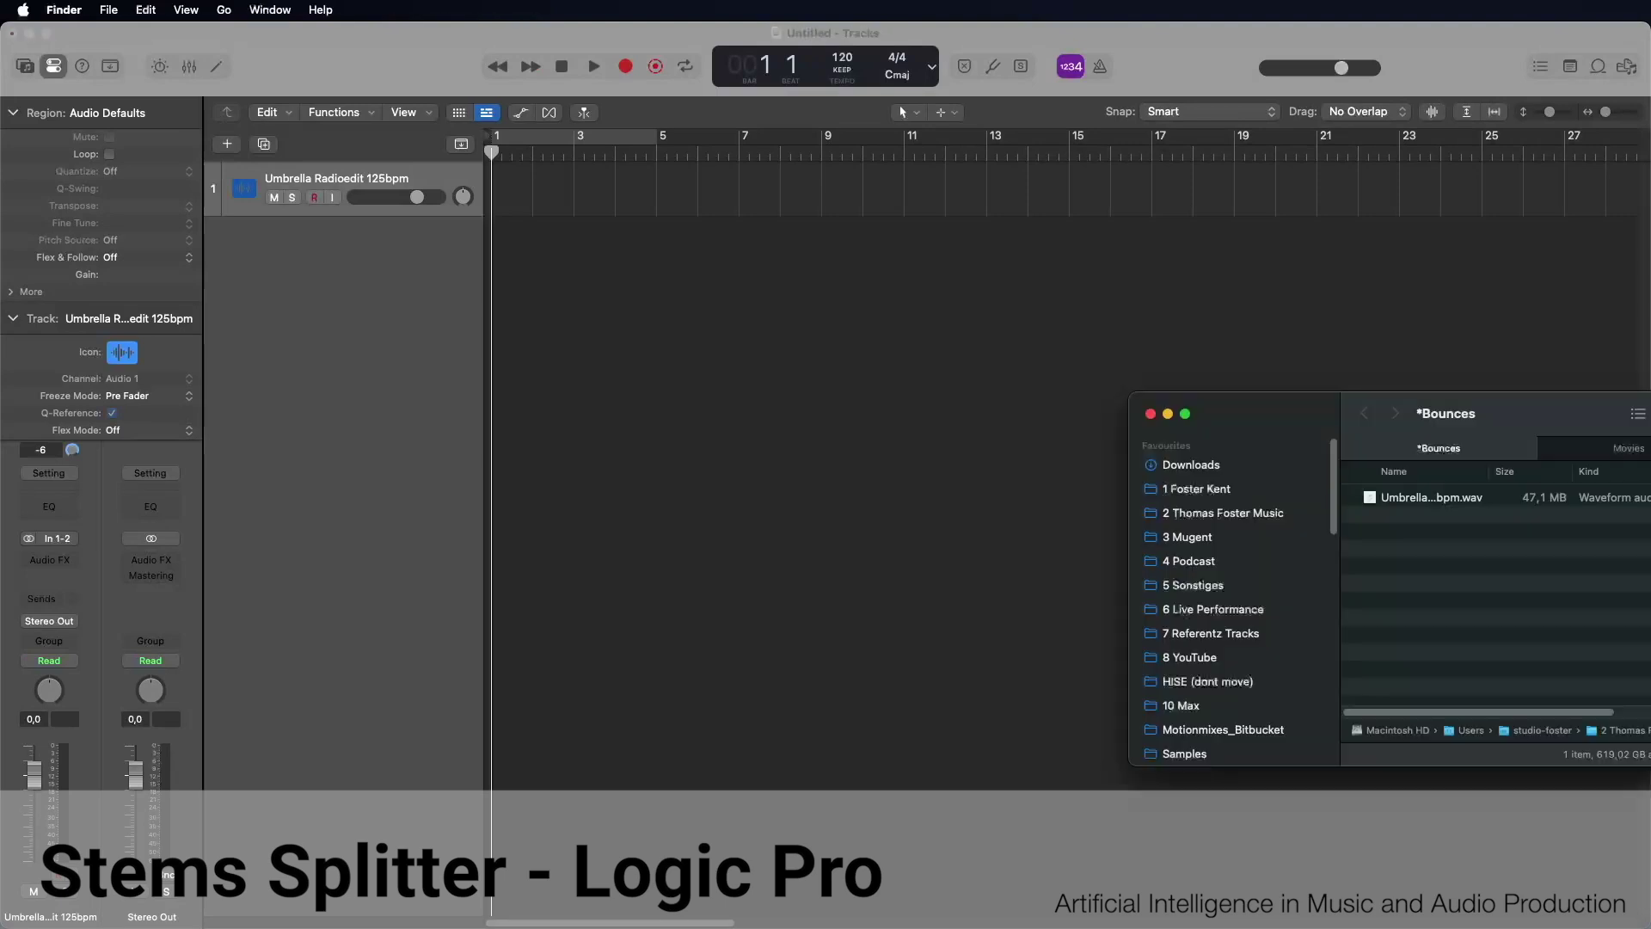
pyautogui.moveTo(1445, 499); pyautogui.dragTo(493, 212)
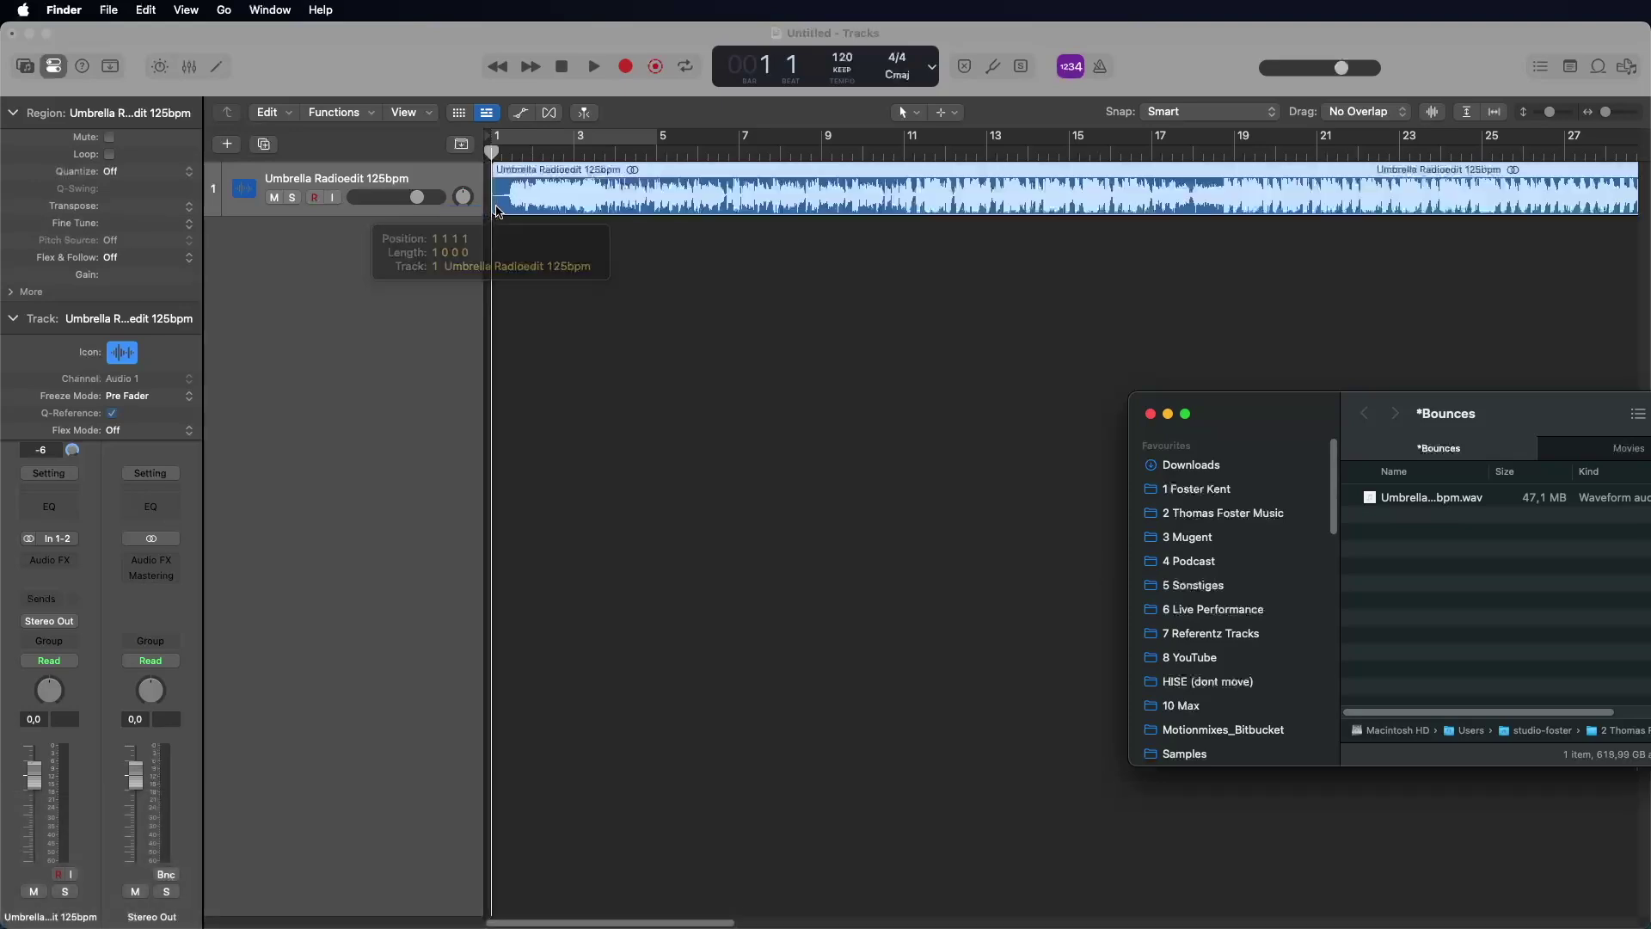
pyautogui.rightClick(798, 205)
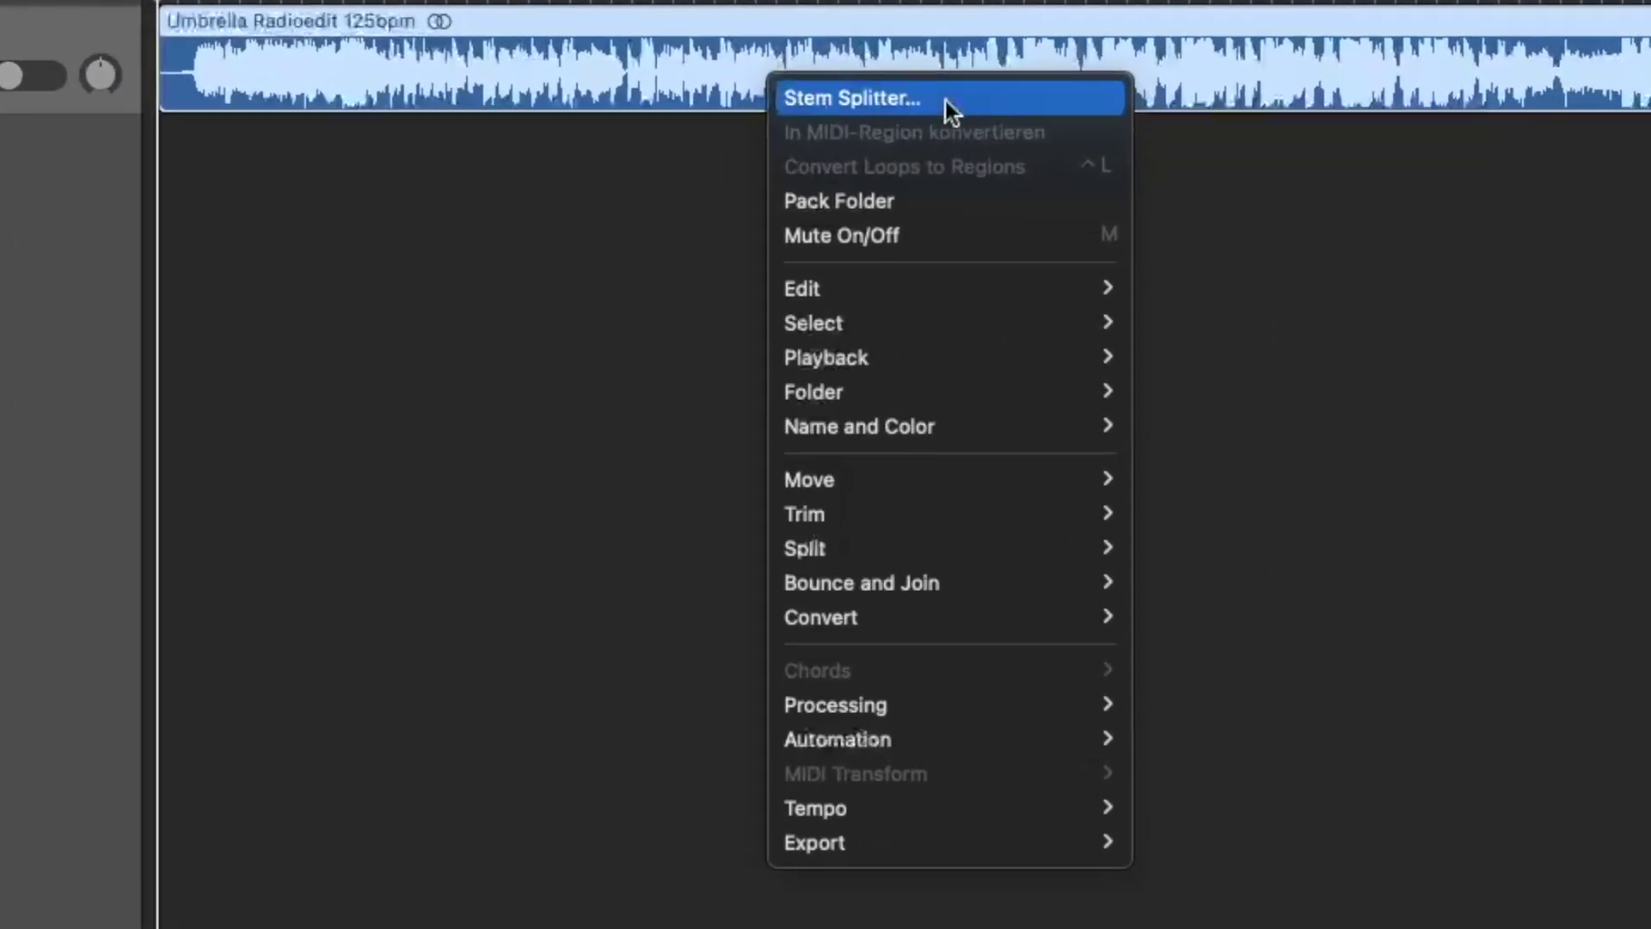
pyautogui.click(965, 100)
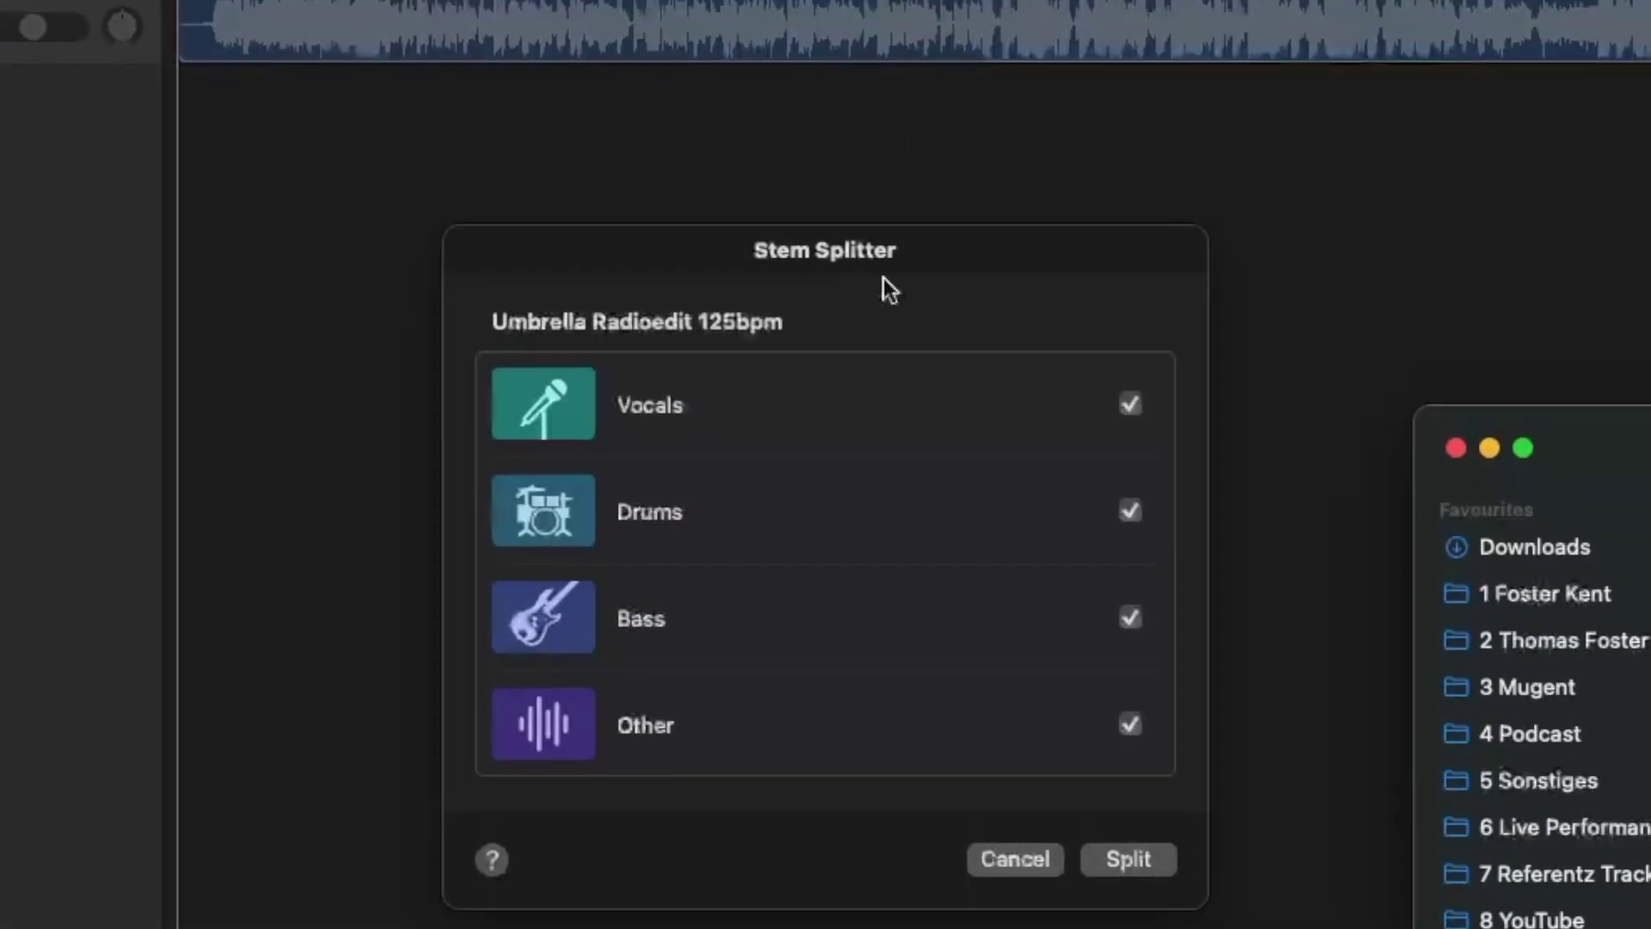
pyautogui.click(1141, 856)
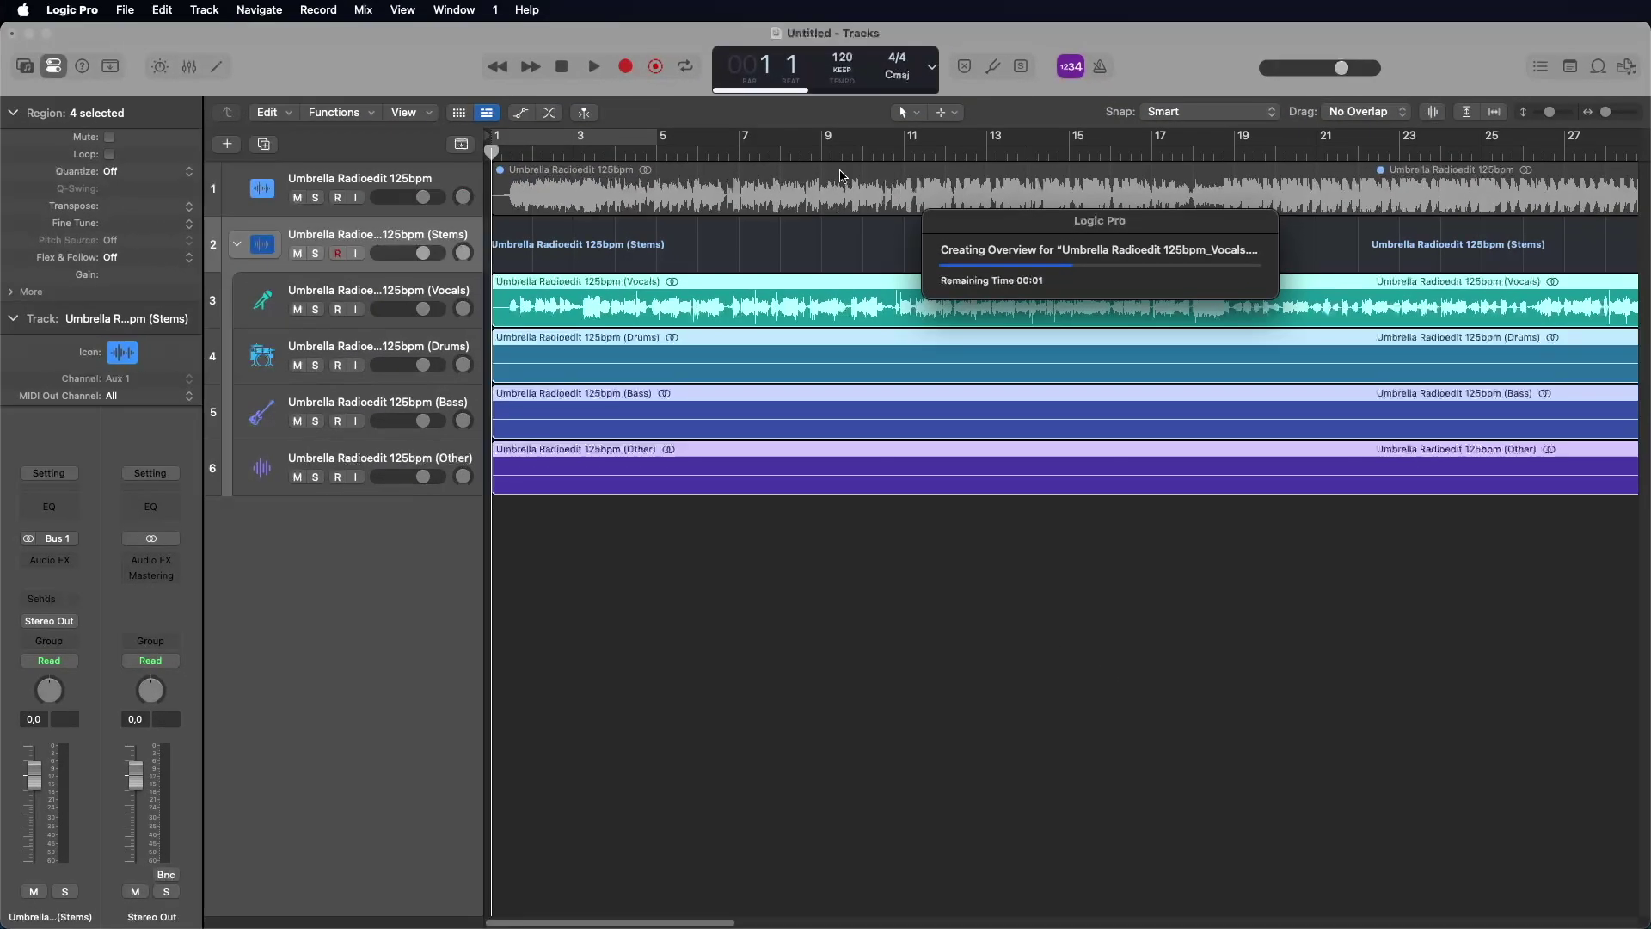
# Loop bars 11–17 in solo mode and play all four stems together.
pyautogui.moveTo(905, 137); pyautogui.dragTo(1194, 137)
pyautogui.click(1104, 191)
pyautogui.hotkey('ctrl', 's')
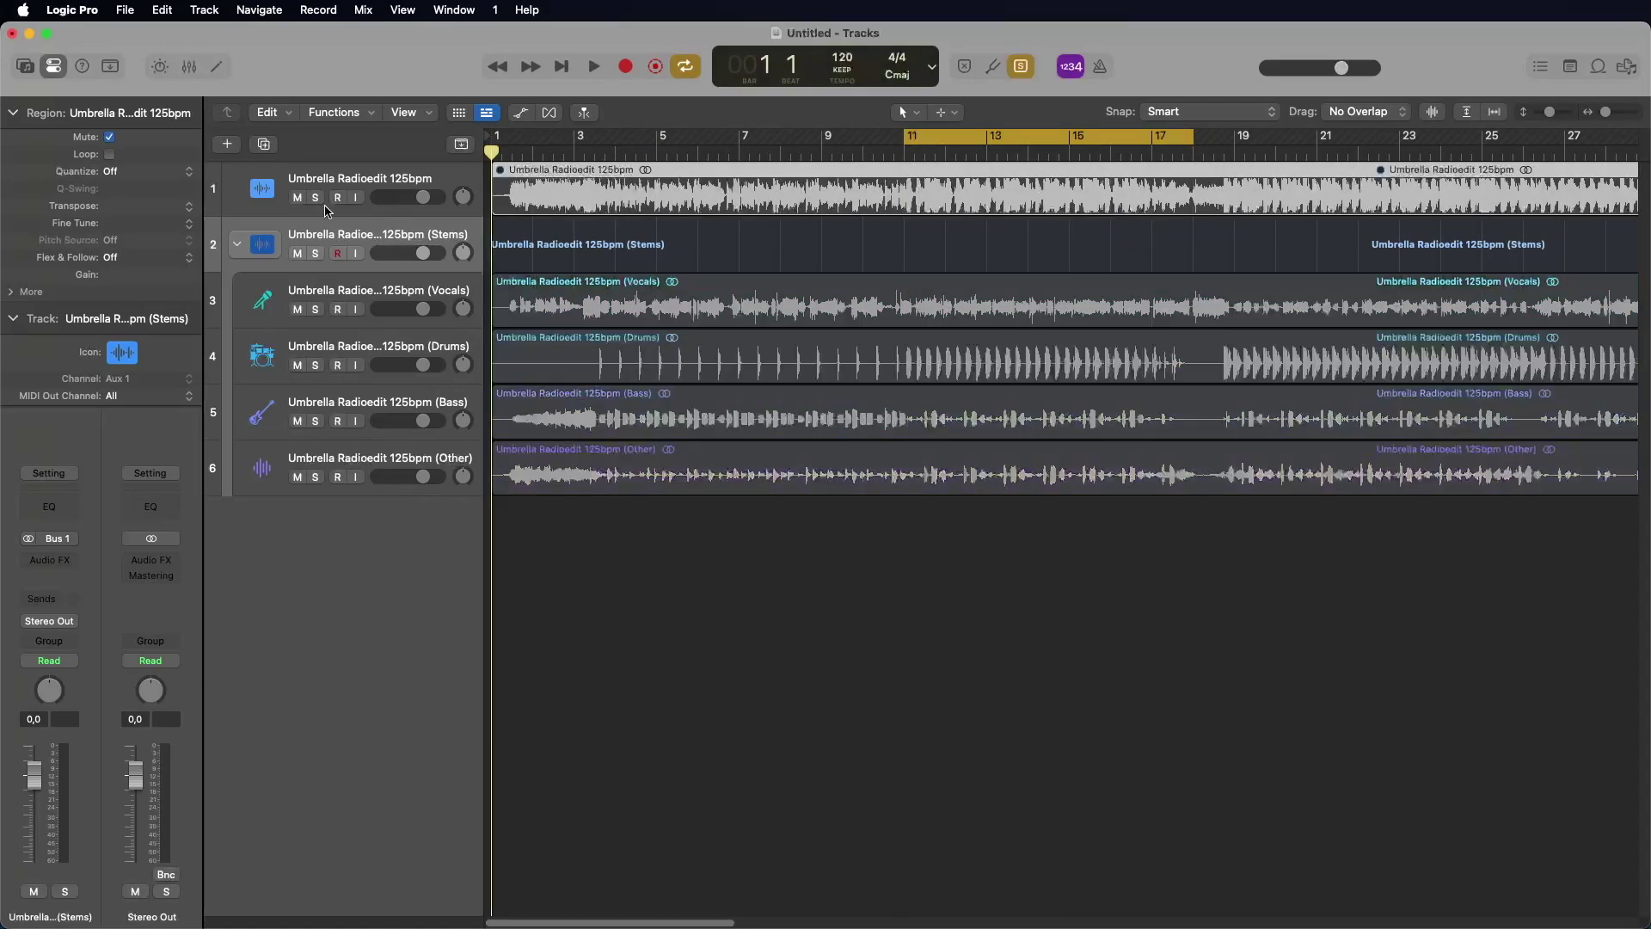
pyautogui.click(491, 199)
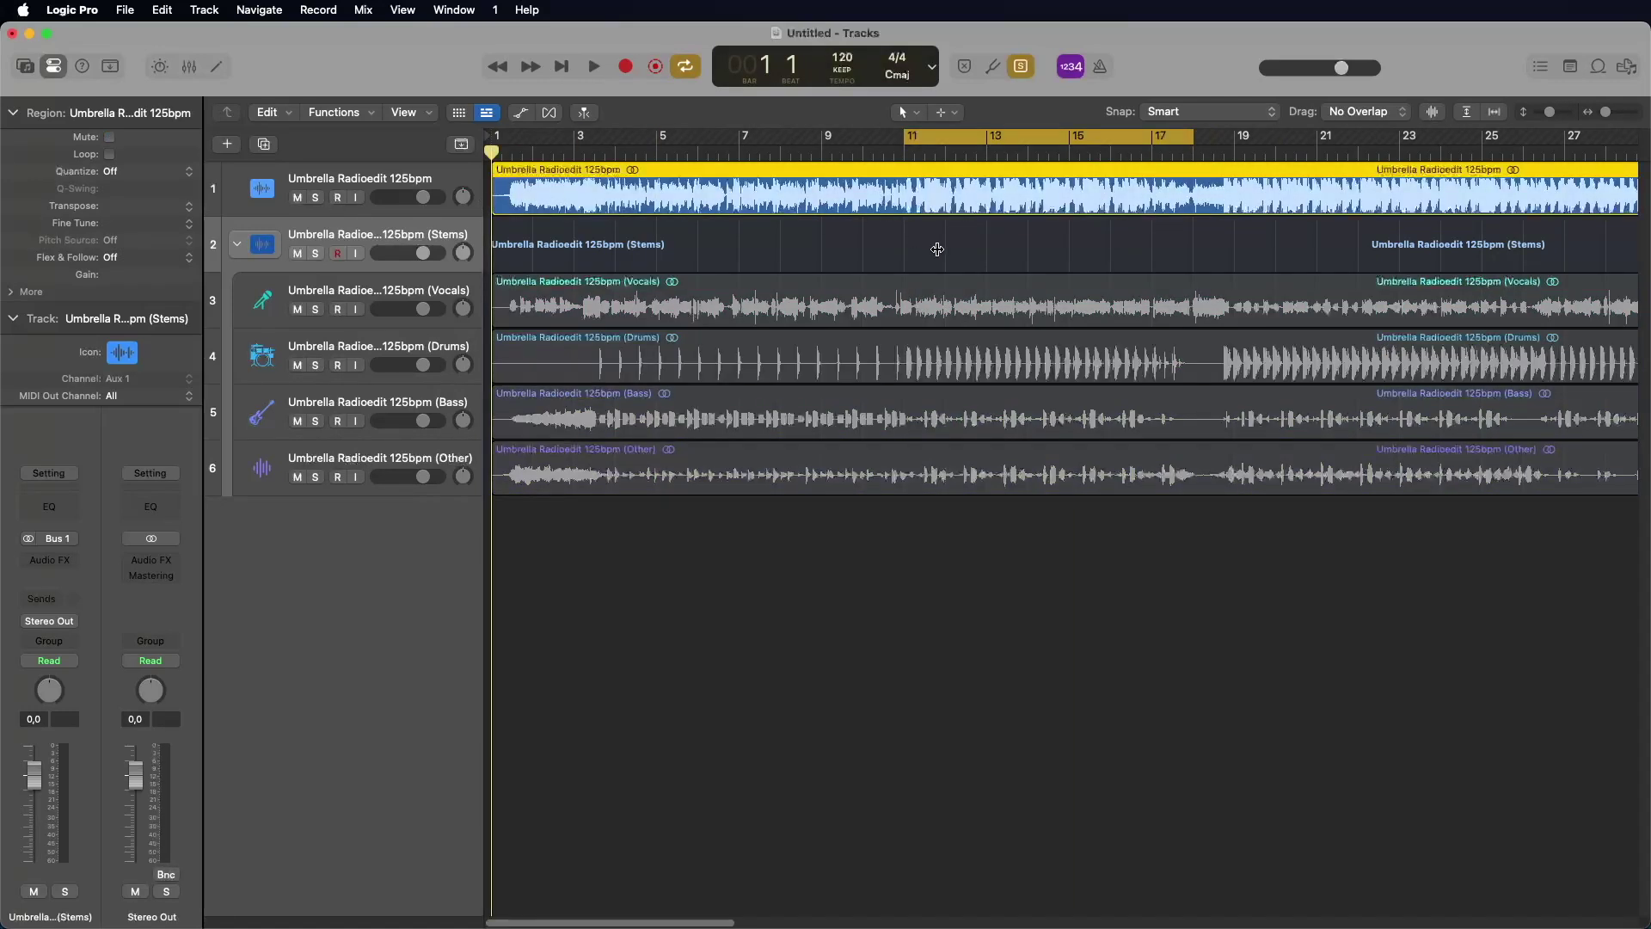
pyautogui.press('space')
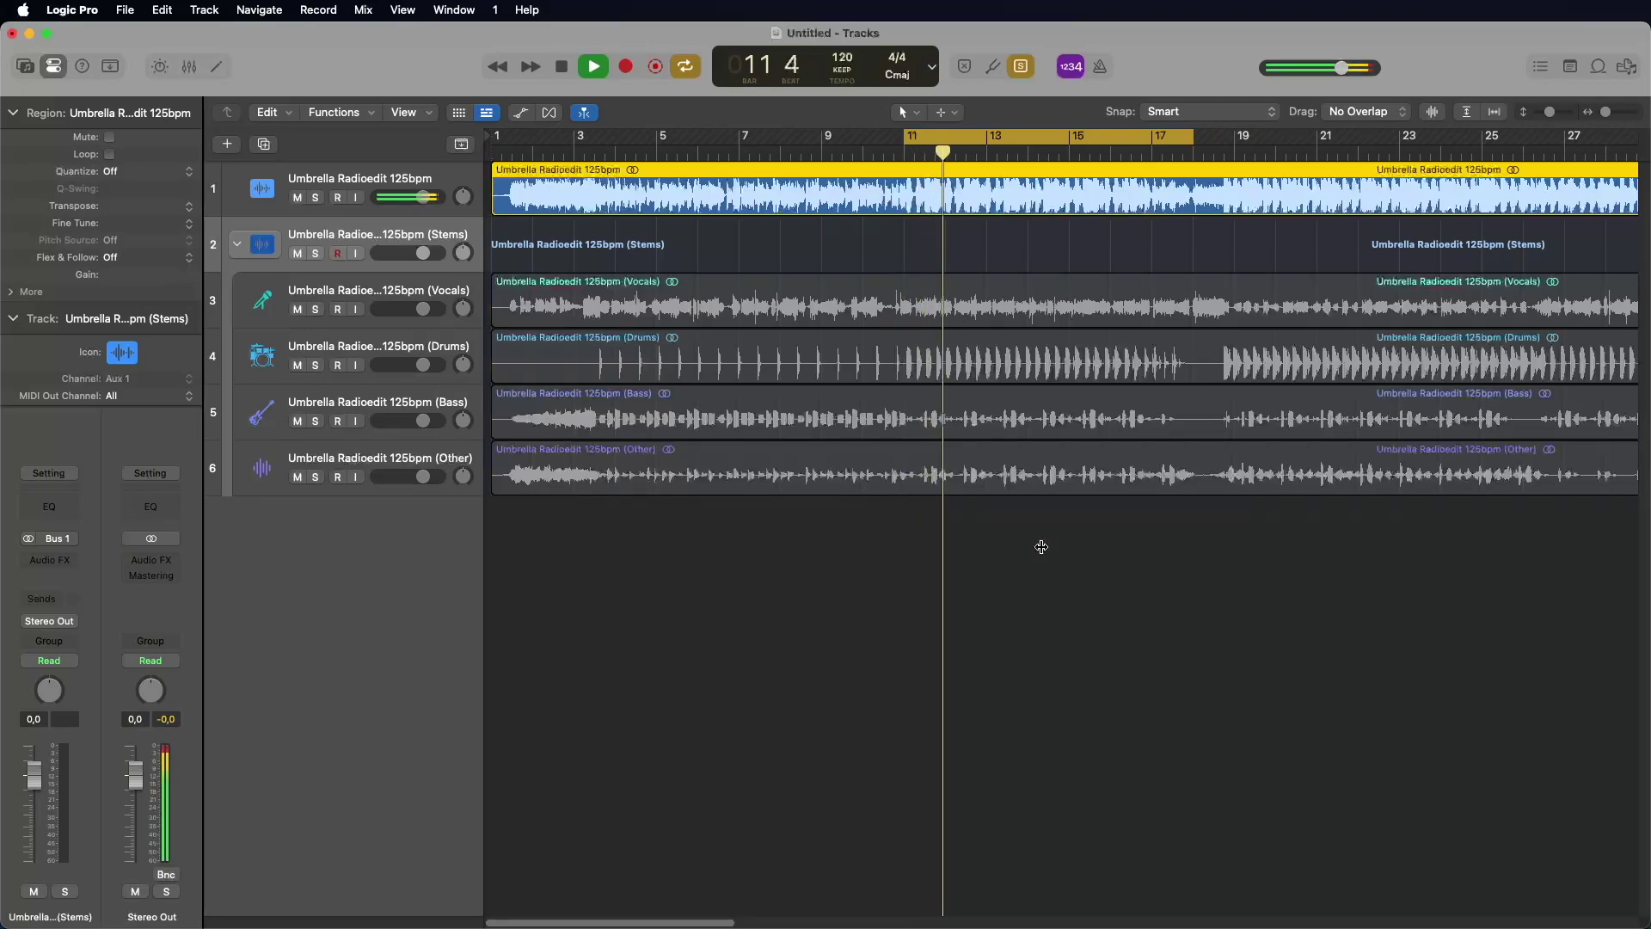
pyautogui.moveTo(1049, 547); pyautogui.dragTo(1050, 294)
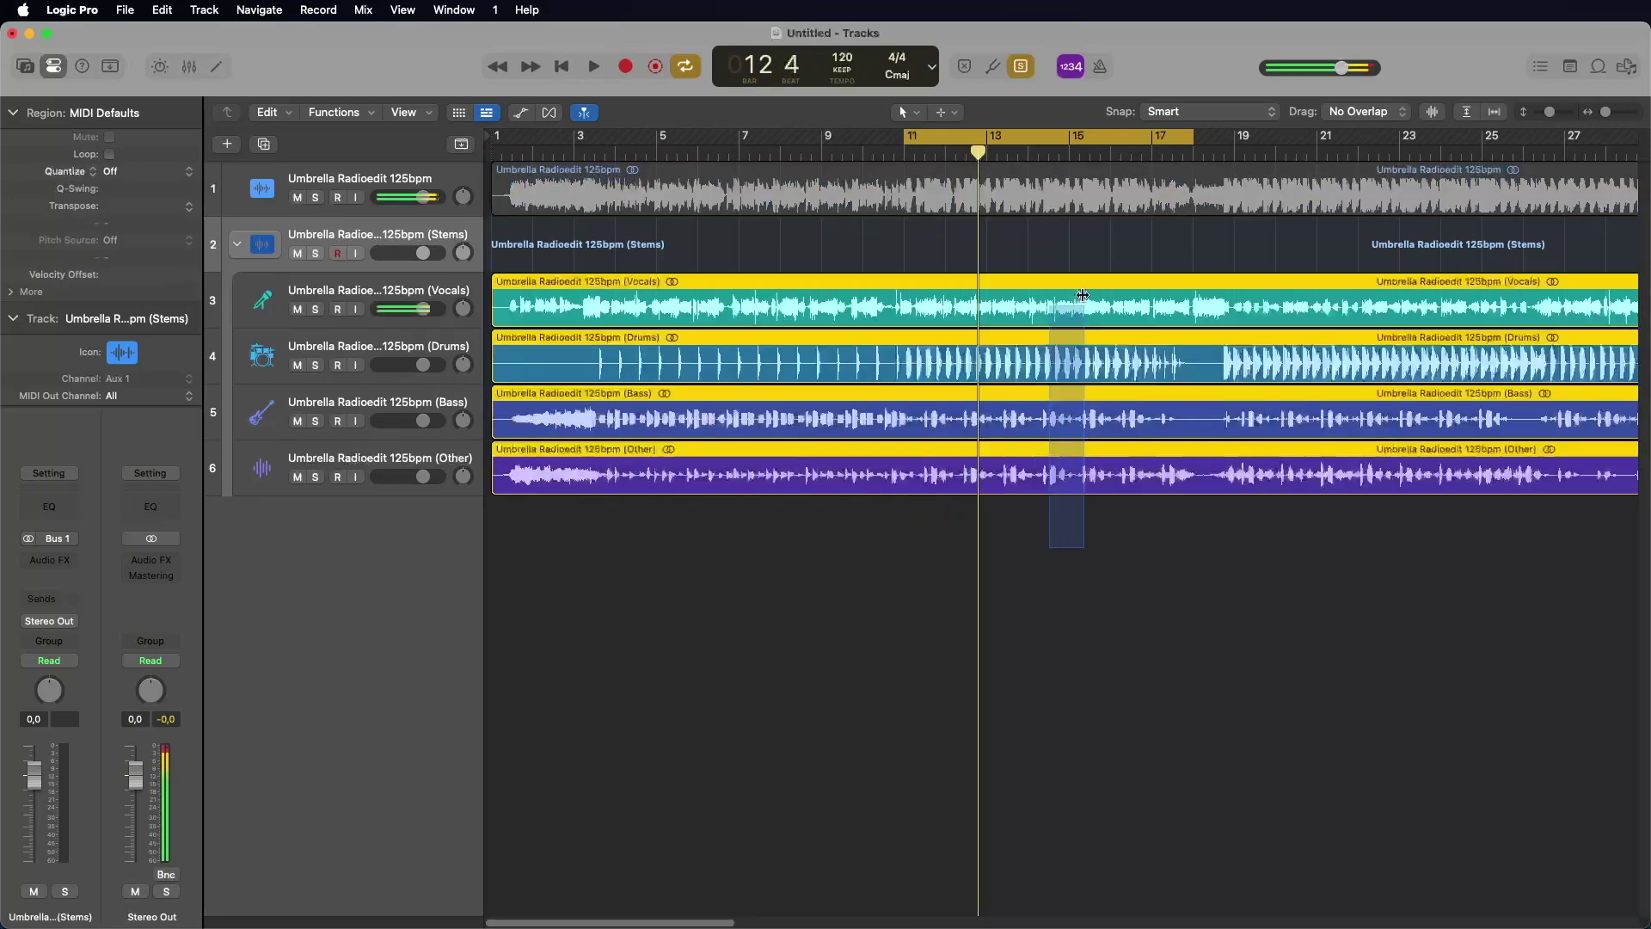
# Solo the Vocals, Drums, Bass and Other stems in turn, then mute the original full-mix region.
pyautogui.click(976, 316)
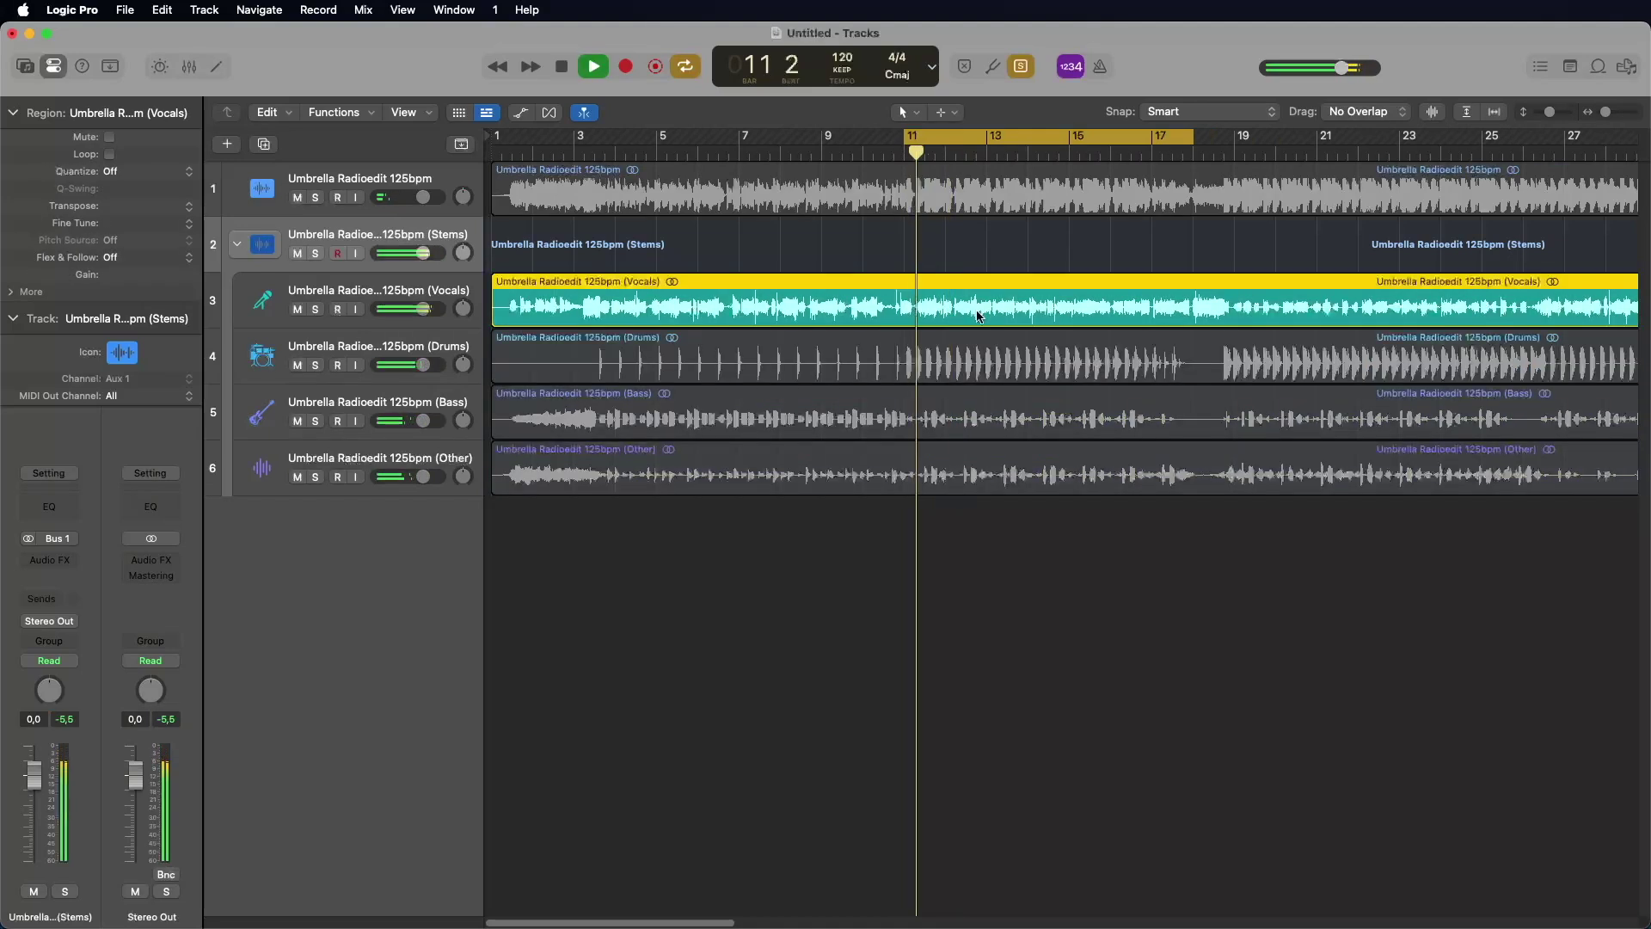
pyautogui.click(992, 361)
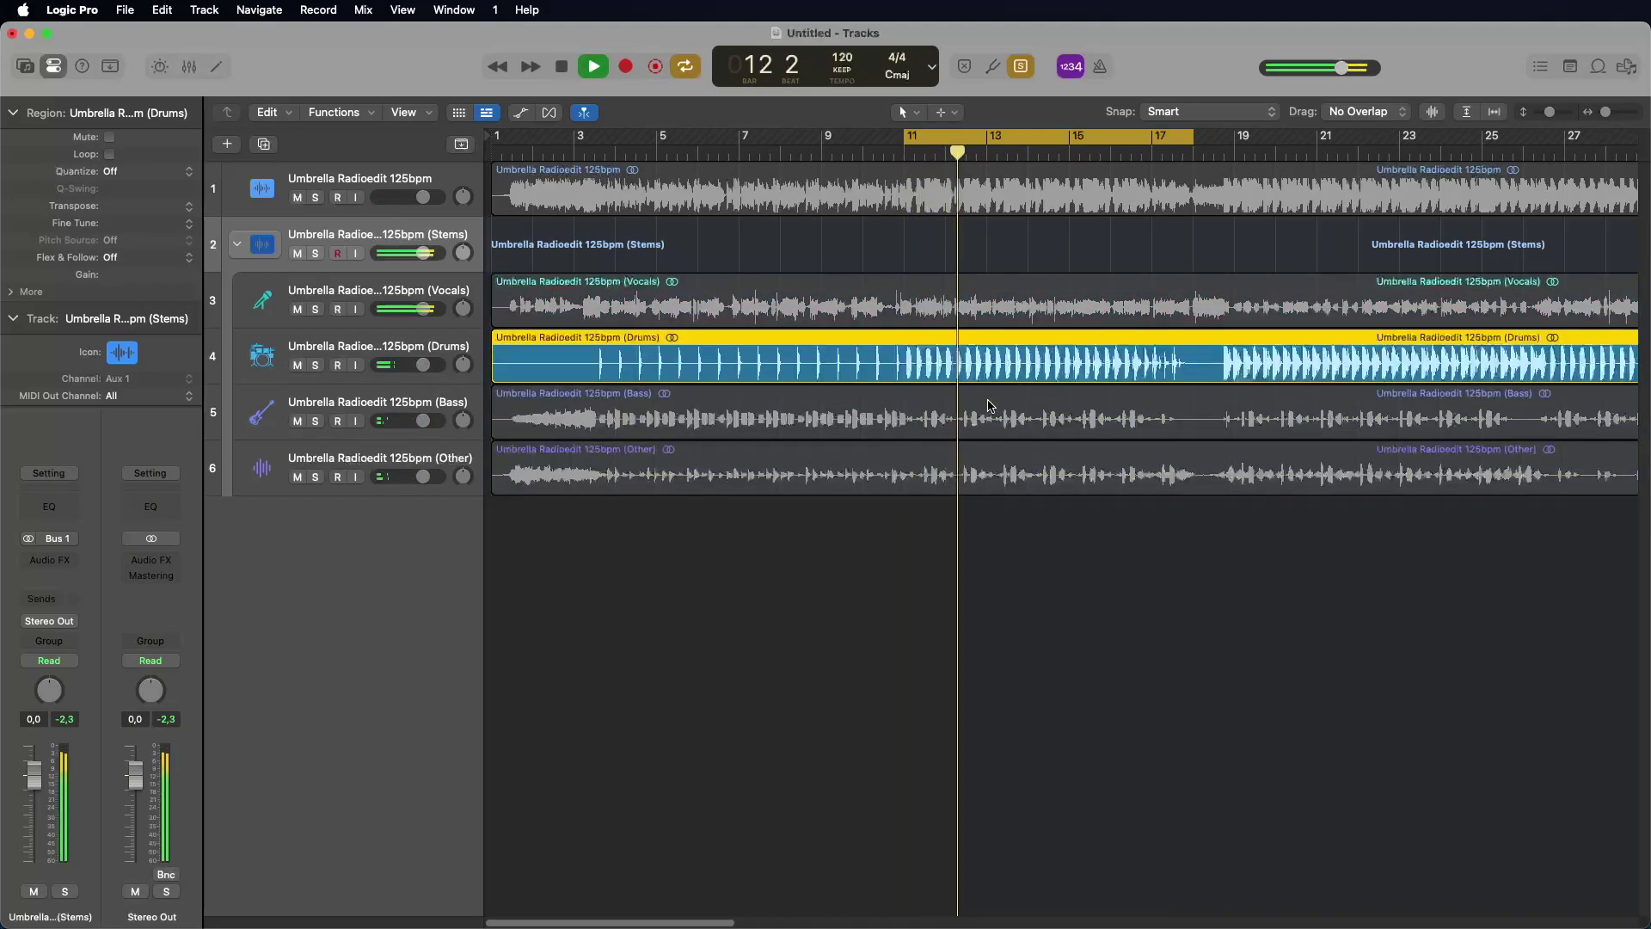
pyautogui.click(996, 419)
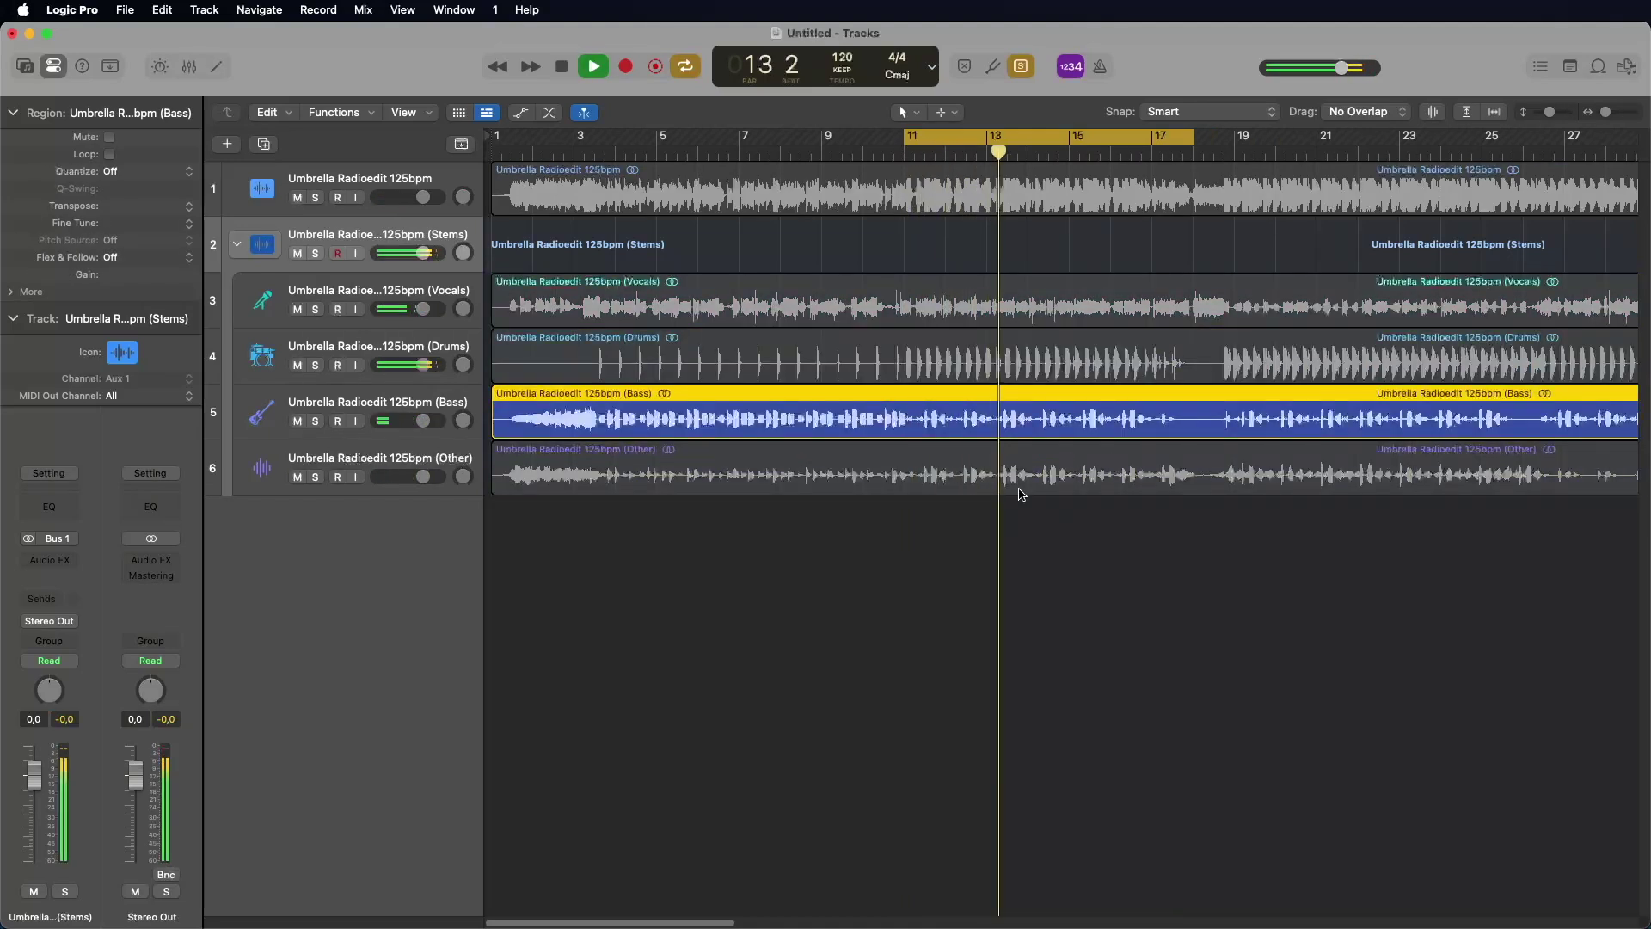
pyautogui.click(1031, 481)
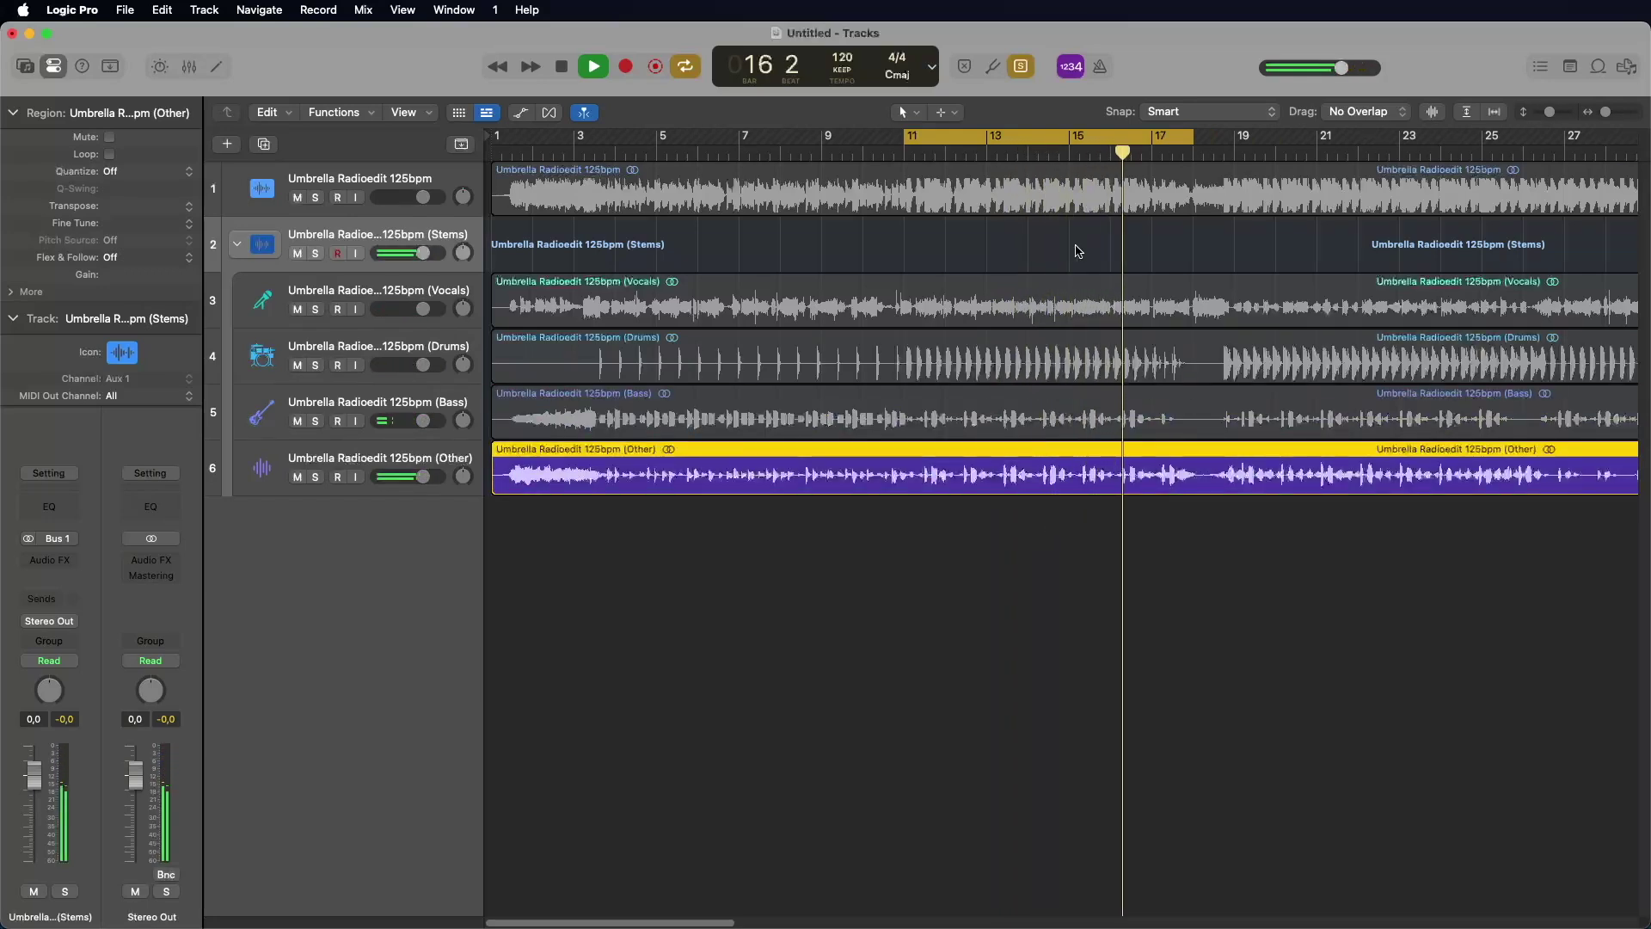
pyautogui.click(1019, 181)
pyautogui.hotkey('ctrl', 'm')
pyautogui.press('space')
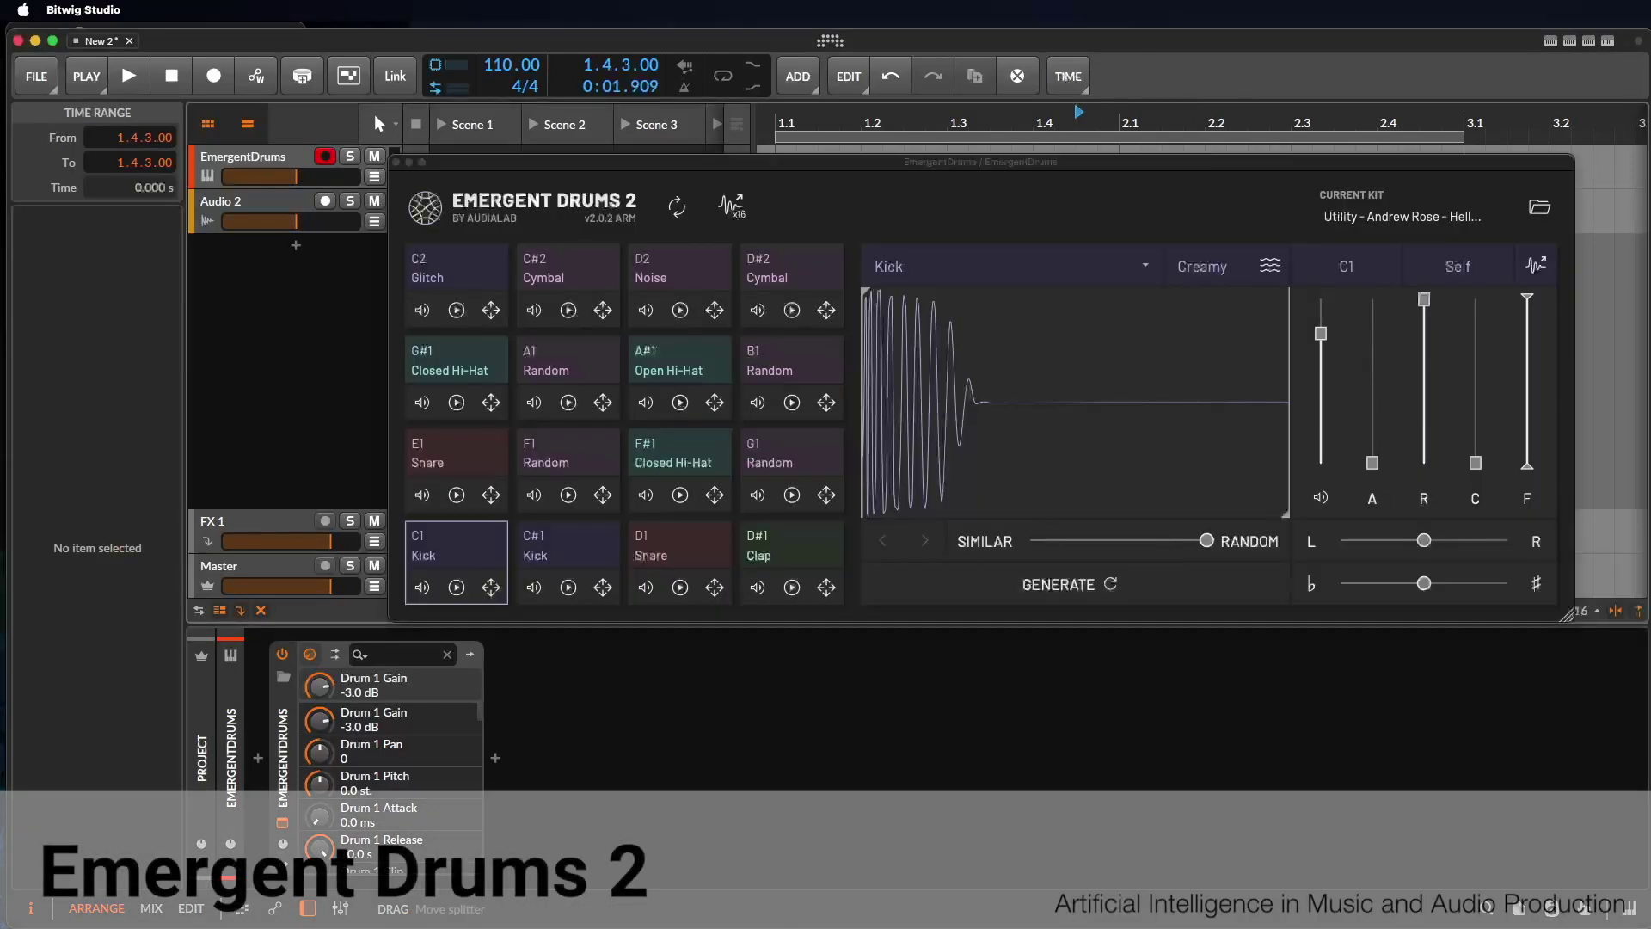
# Load the snare WAV into the Emergent Drums C1 pad.
pyautogui.press('super+Tab')
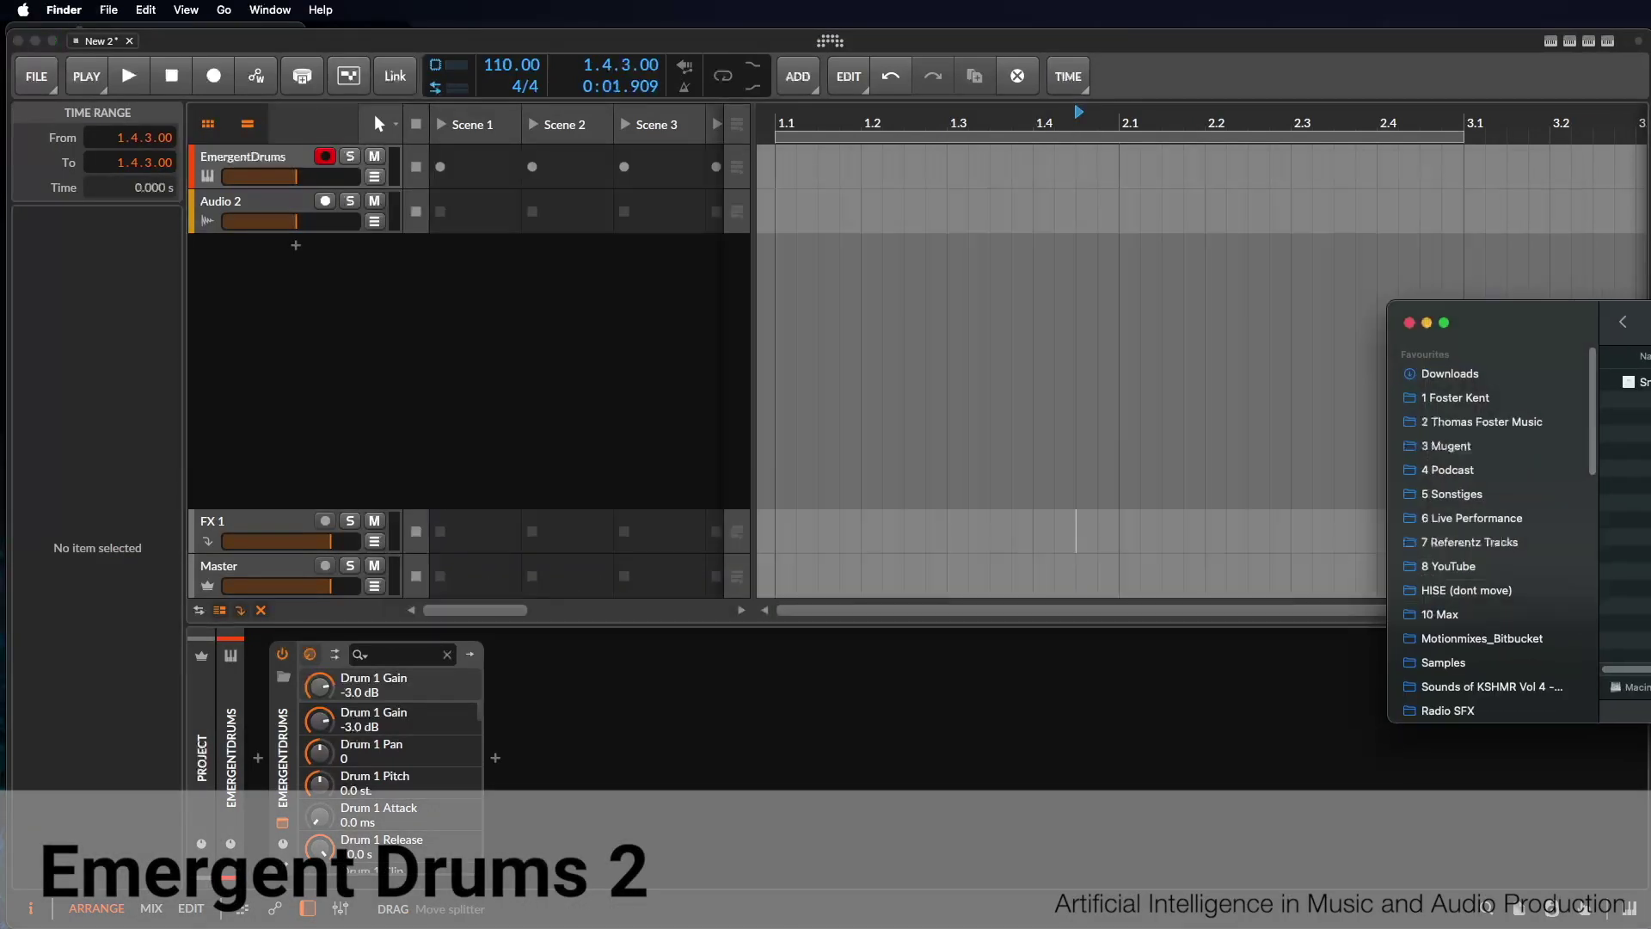
pyautogui.press('super+Tab')
pyautogui.moveTo(1634, 377); pyautogui.dragTo(1330, 400)
pyautogui.moveTo(1131, 401); pyautogui.dragTo(1132, 400)
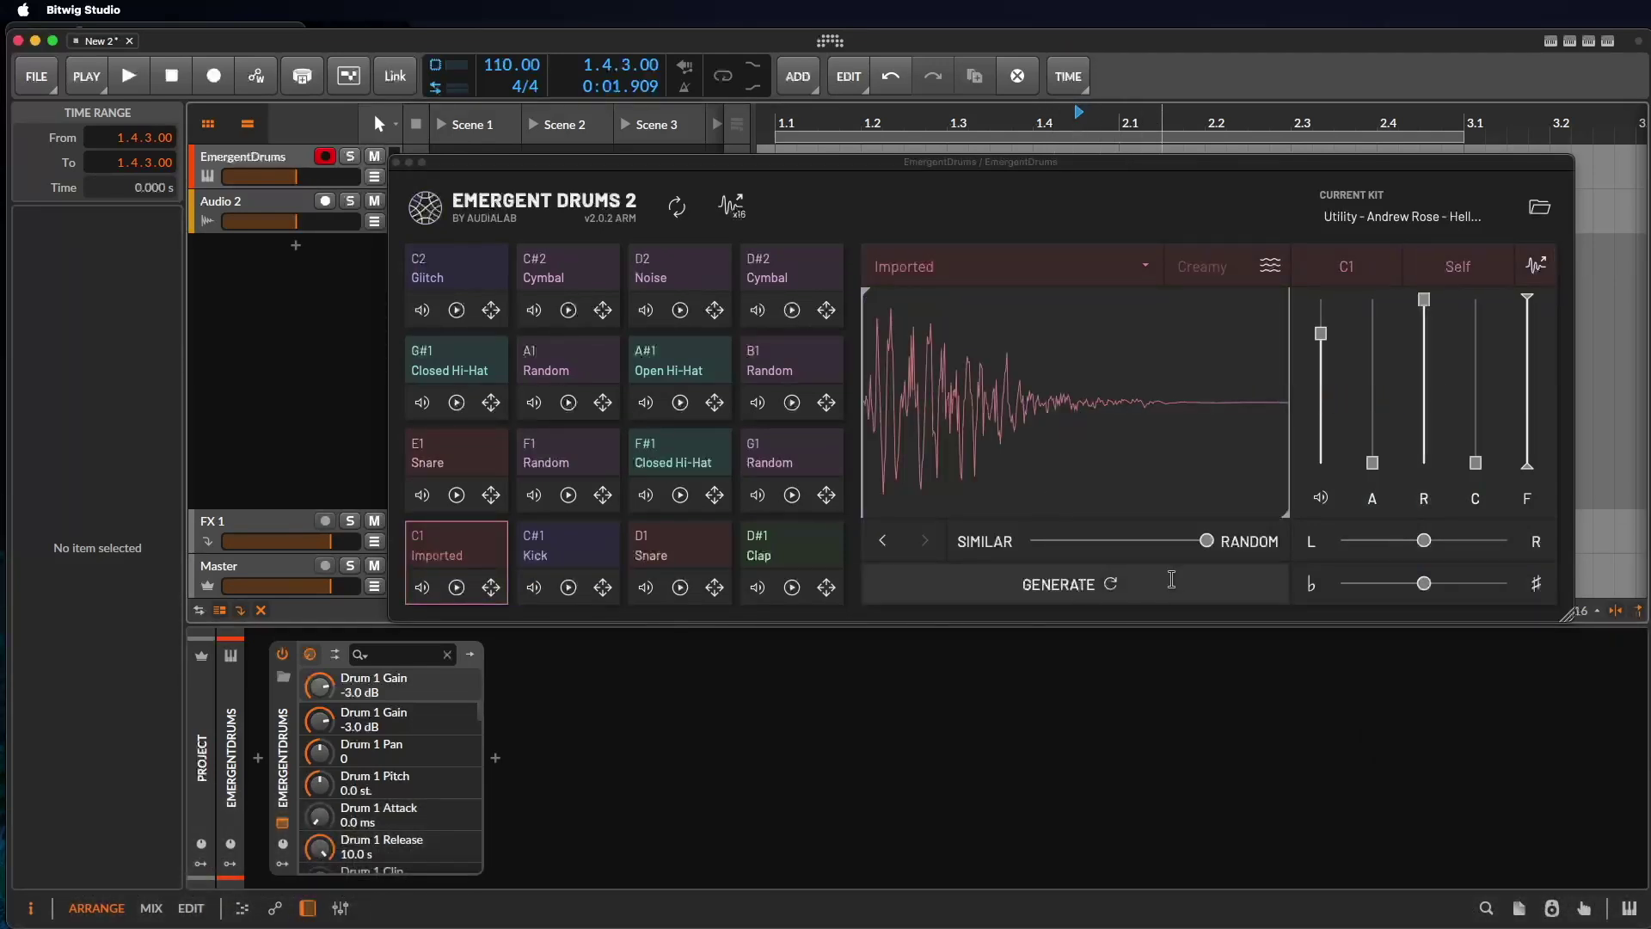
# Generate and audition snare variations, first close to the original, then with more randomness.
pyautogui.moveTo(1204, 541); pyautogui.dragTo(1025, 547)
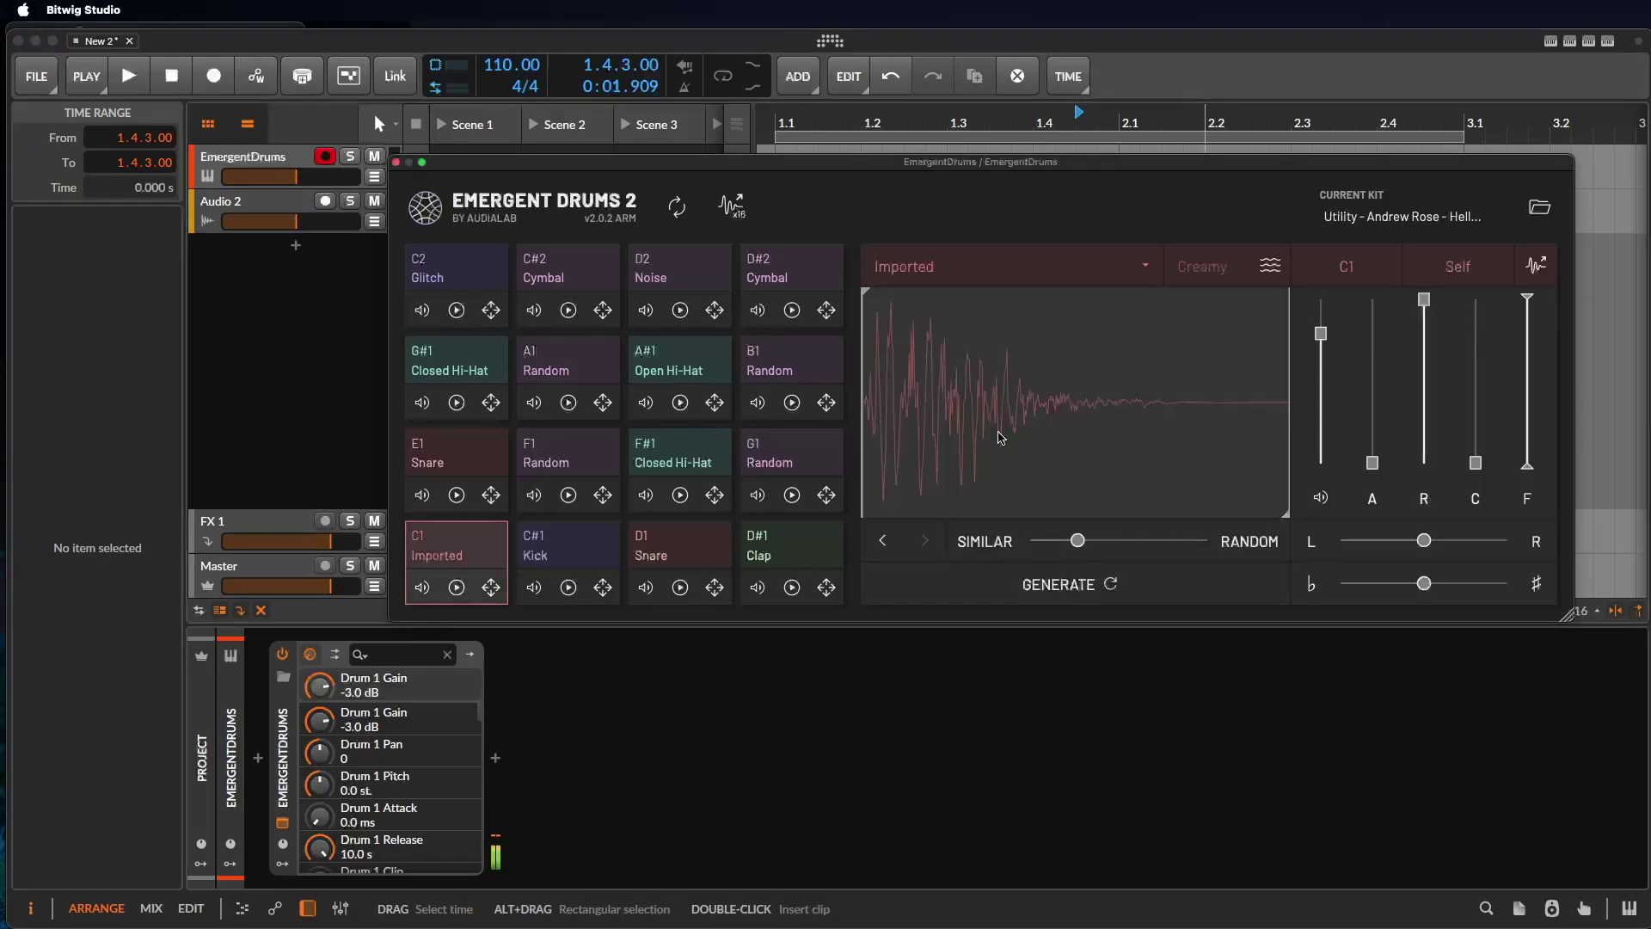
pyautogui.click(1064, 584)
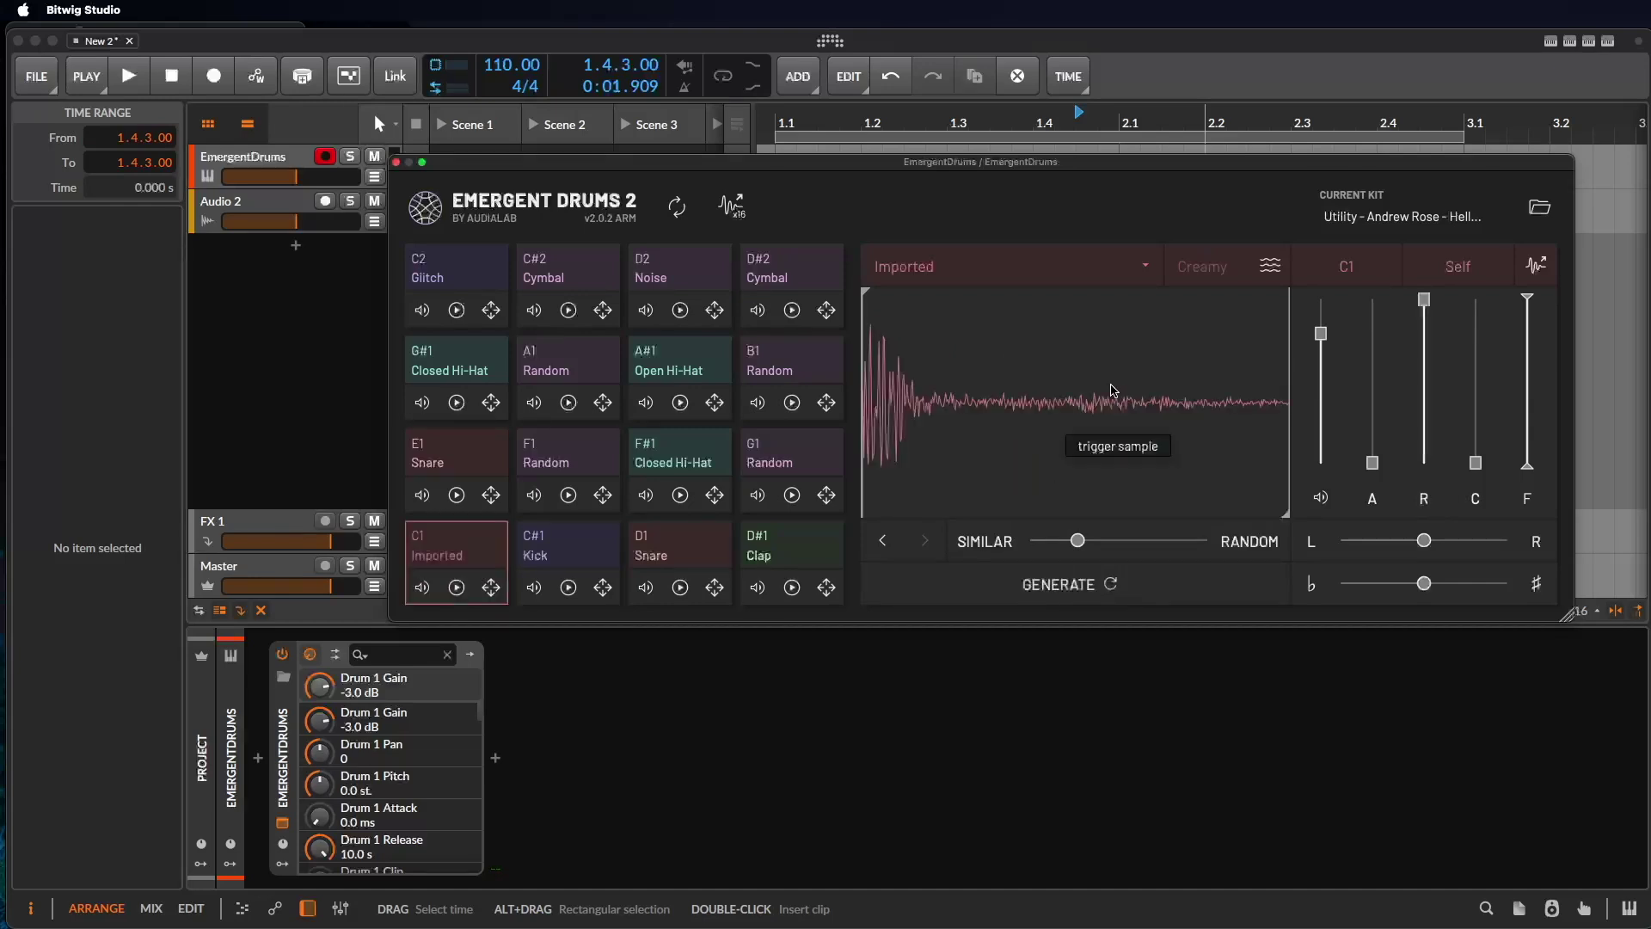
pyautogui.click(1104, 385)
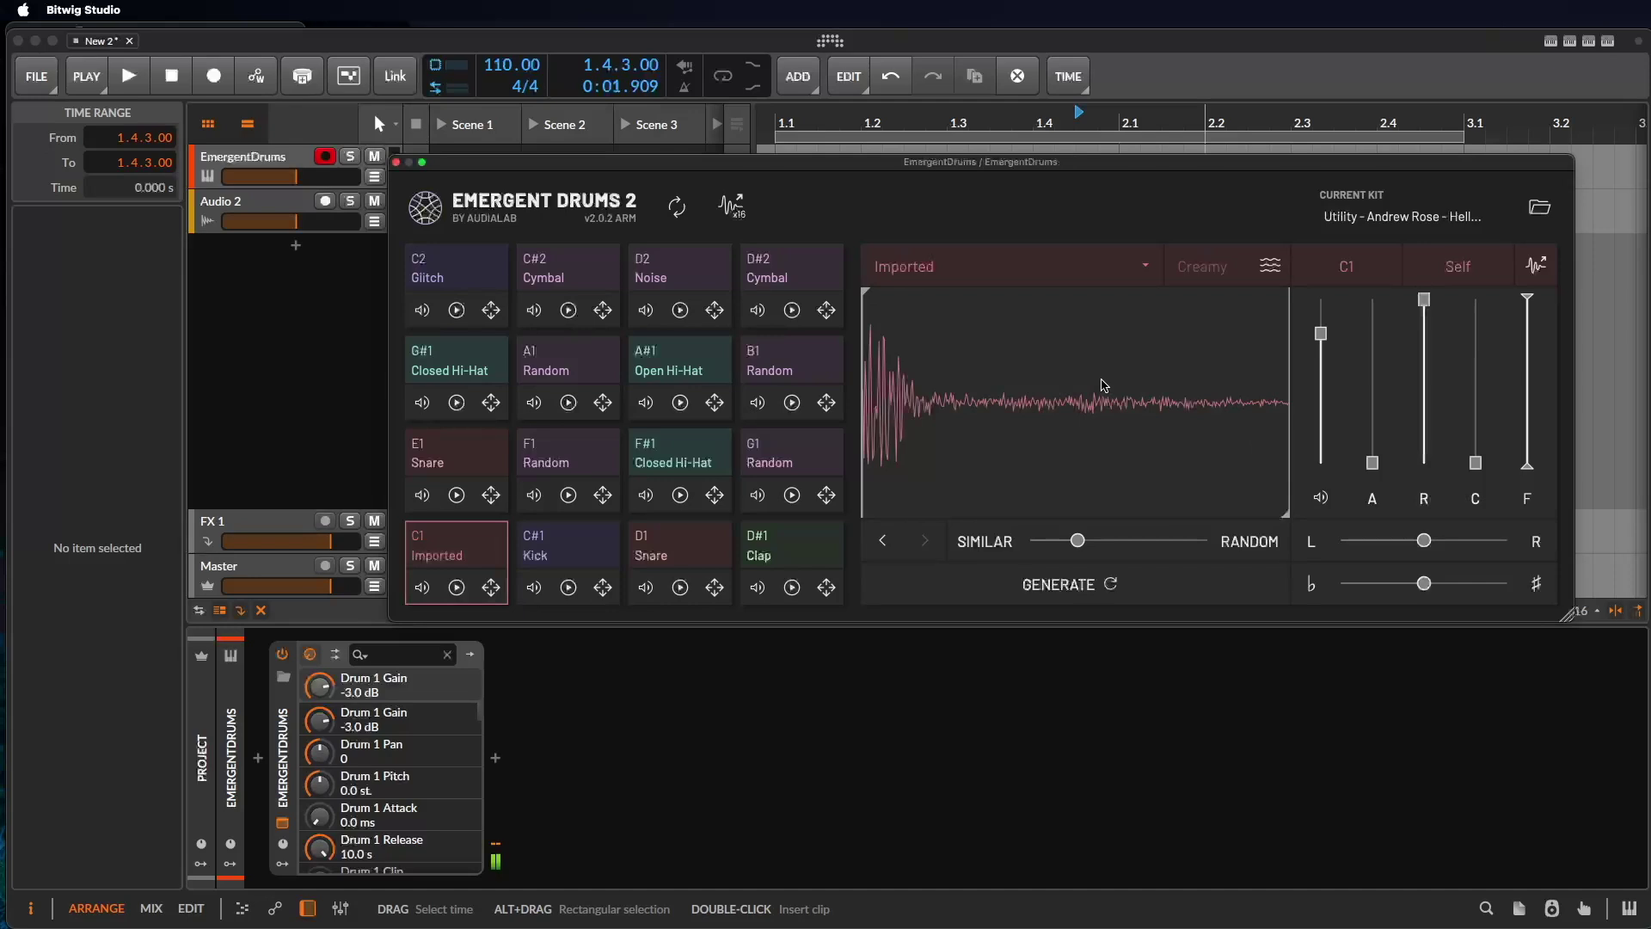
pyautogui.click(883, 557)
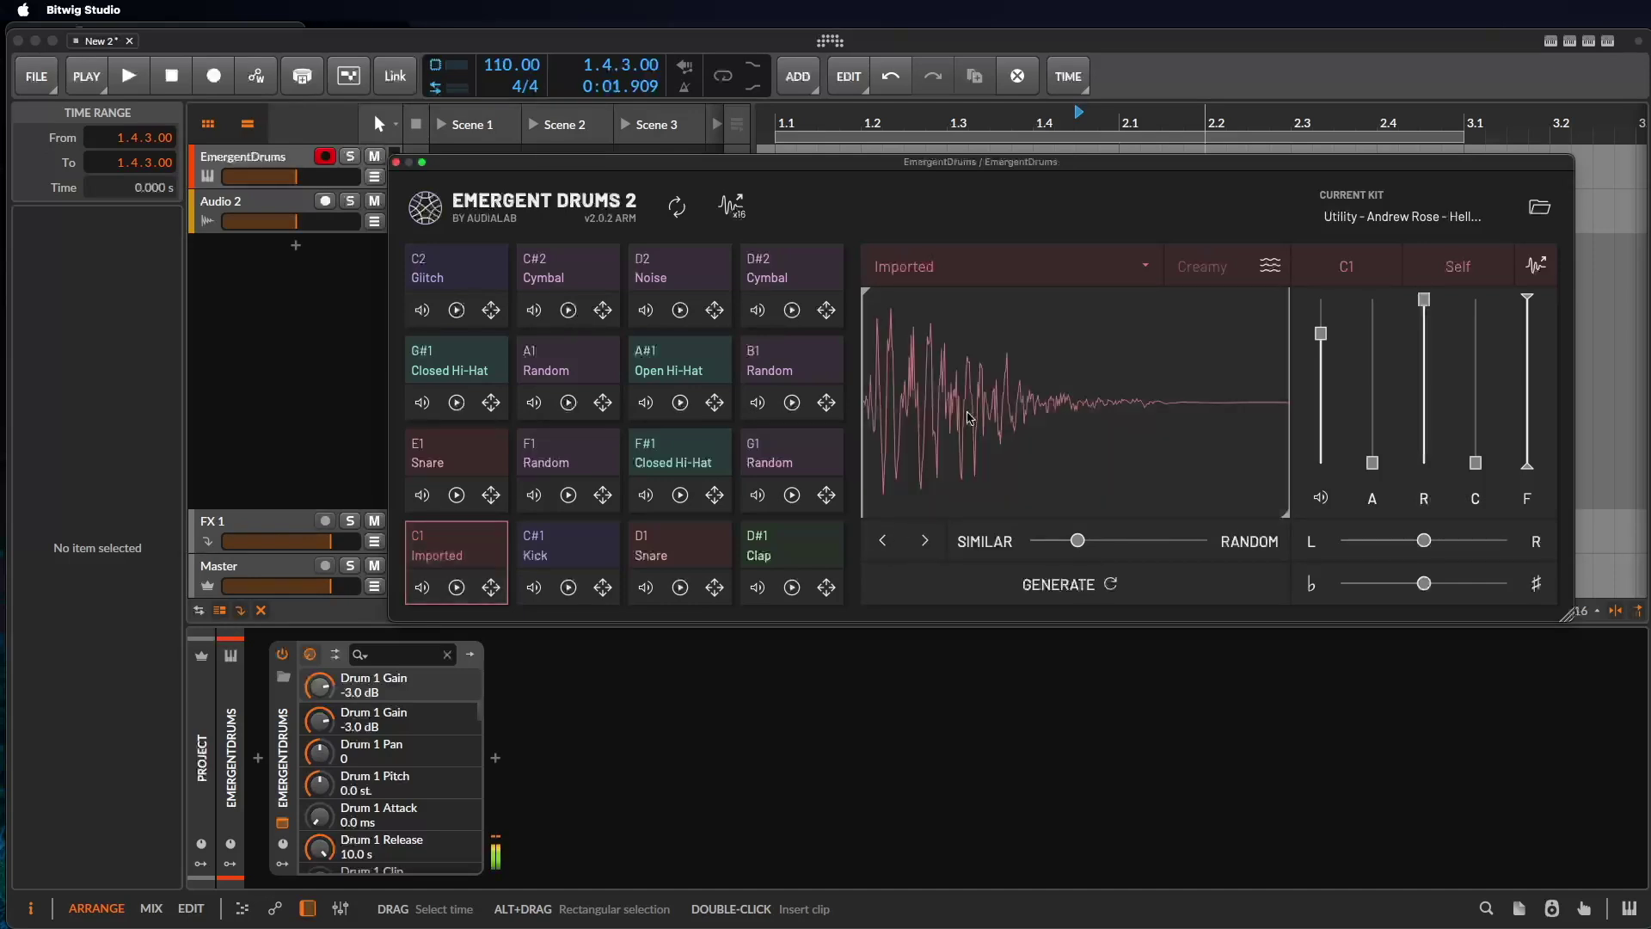
pyautogui.moveTo(1079, 541); pyautogui.dragTo(1094, 545)
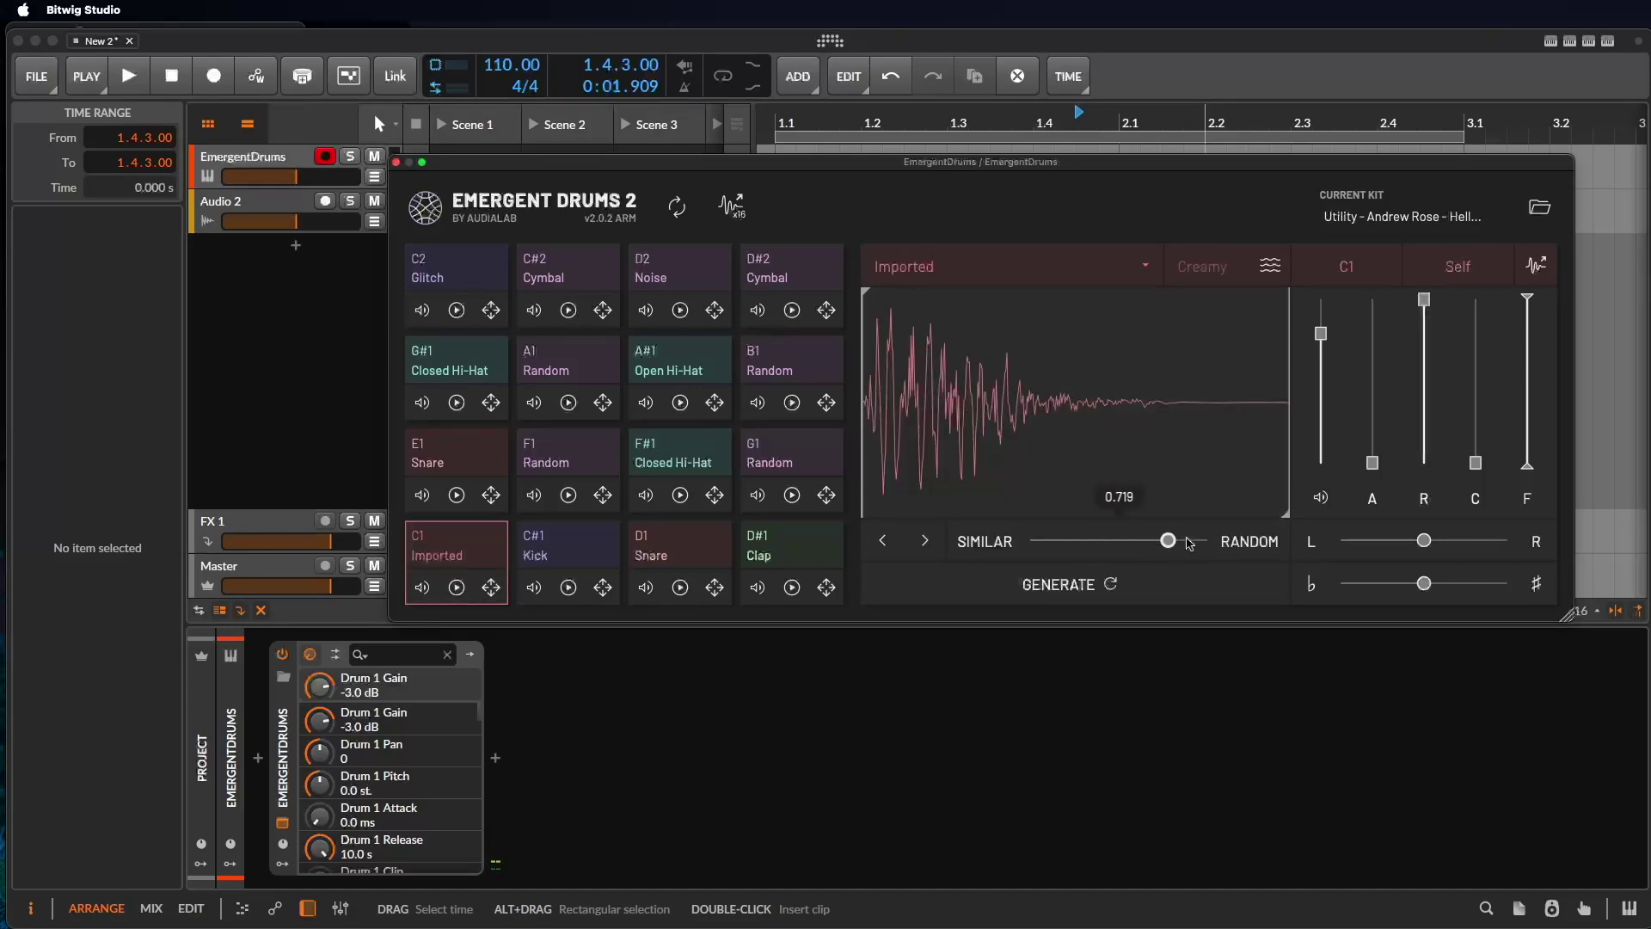
pyautogui.click(1083, 592)
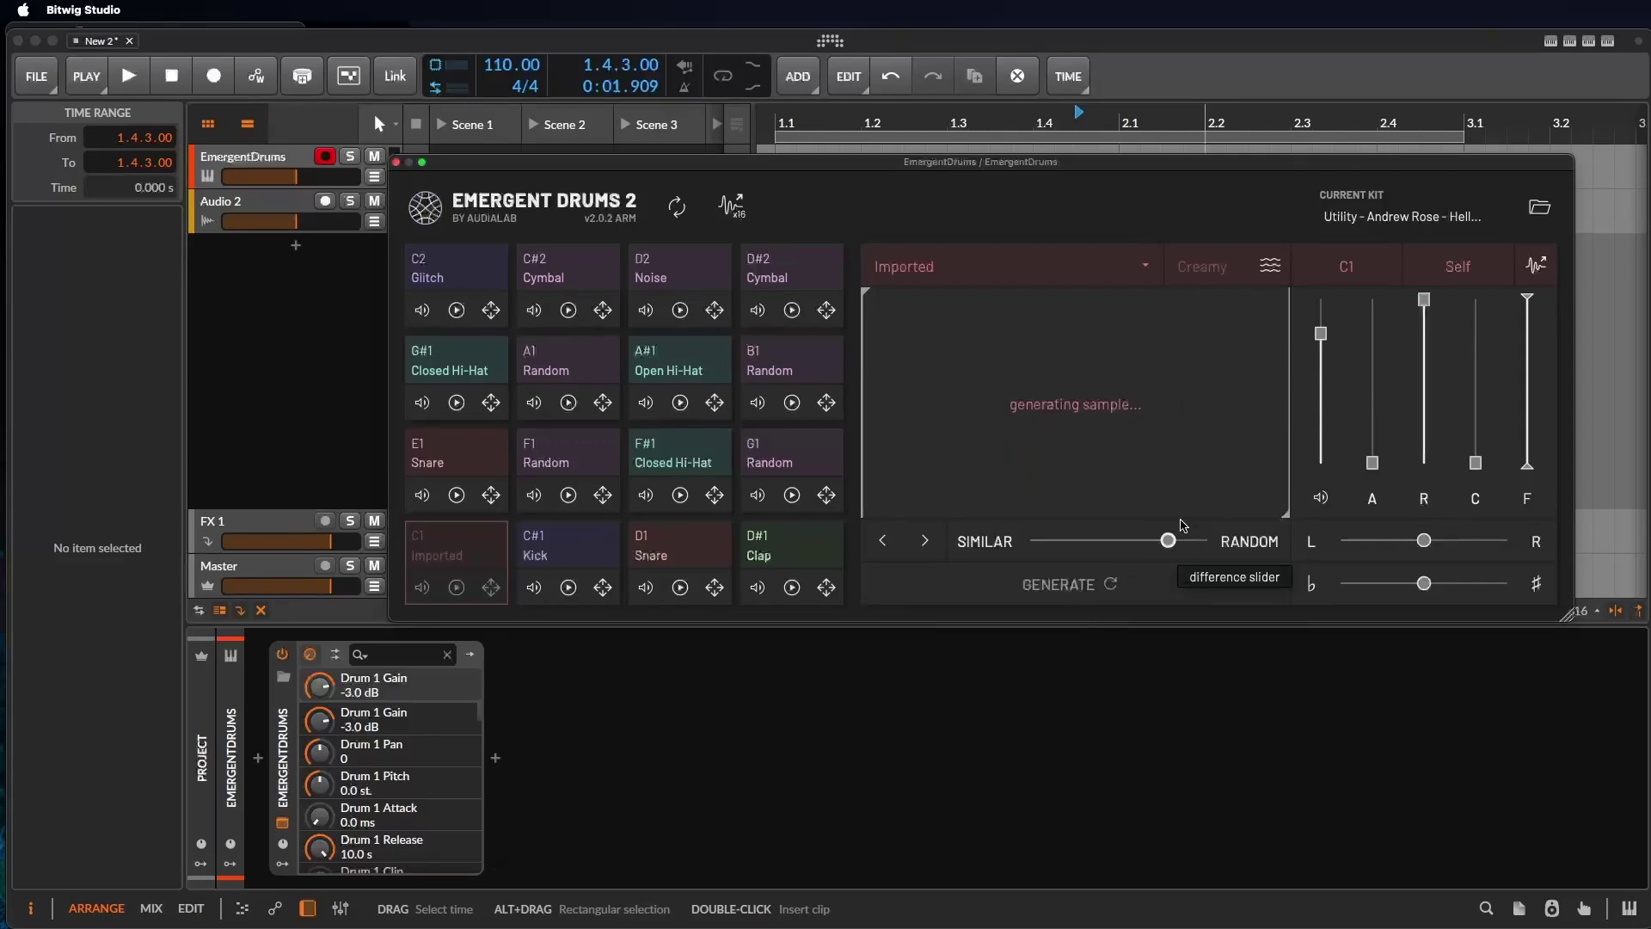
pyautogui.click(1095, 394)
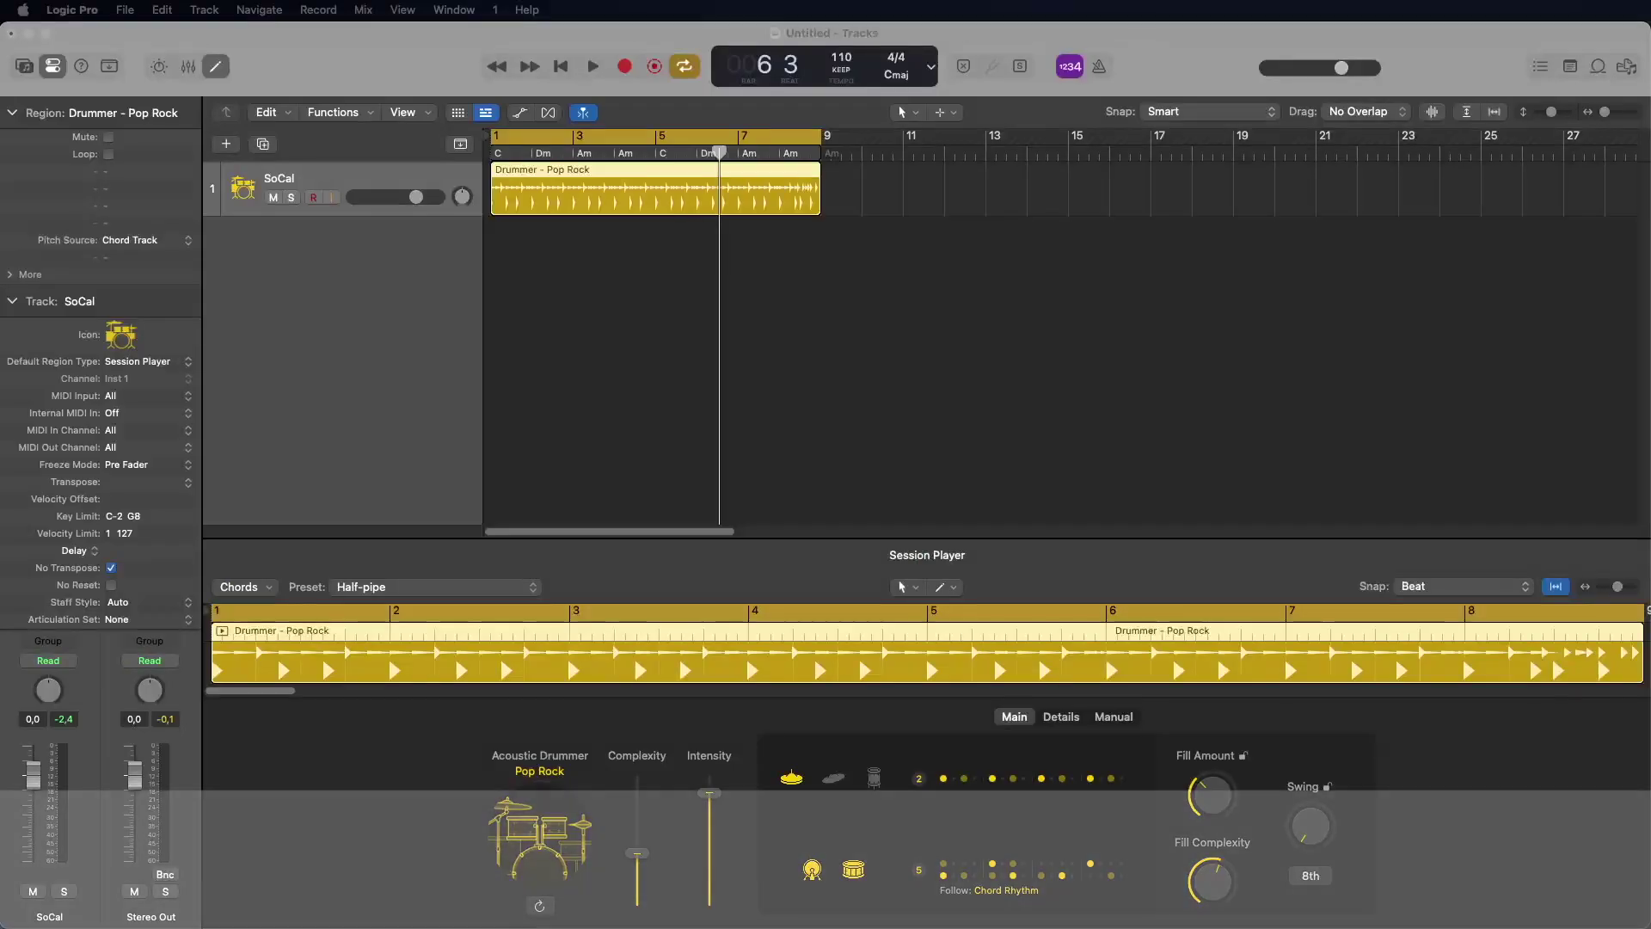
# Create a Session Player Keyboard Player track in the Freely style.
pyautogui.click(1002, 370)
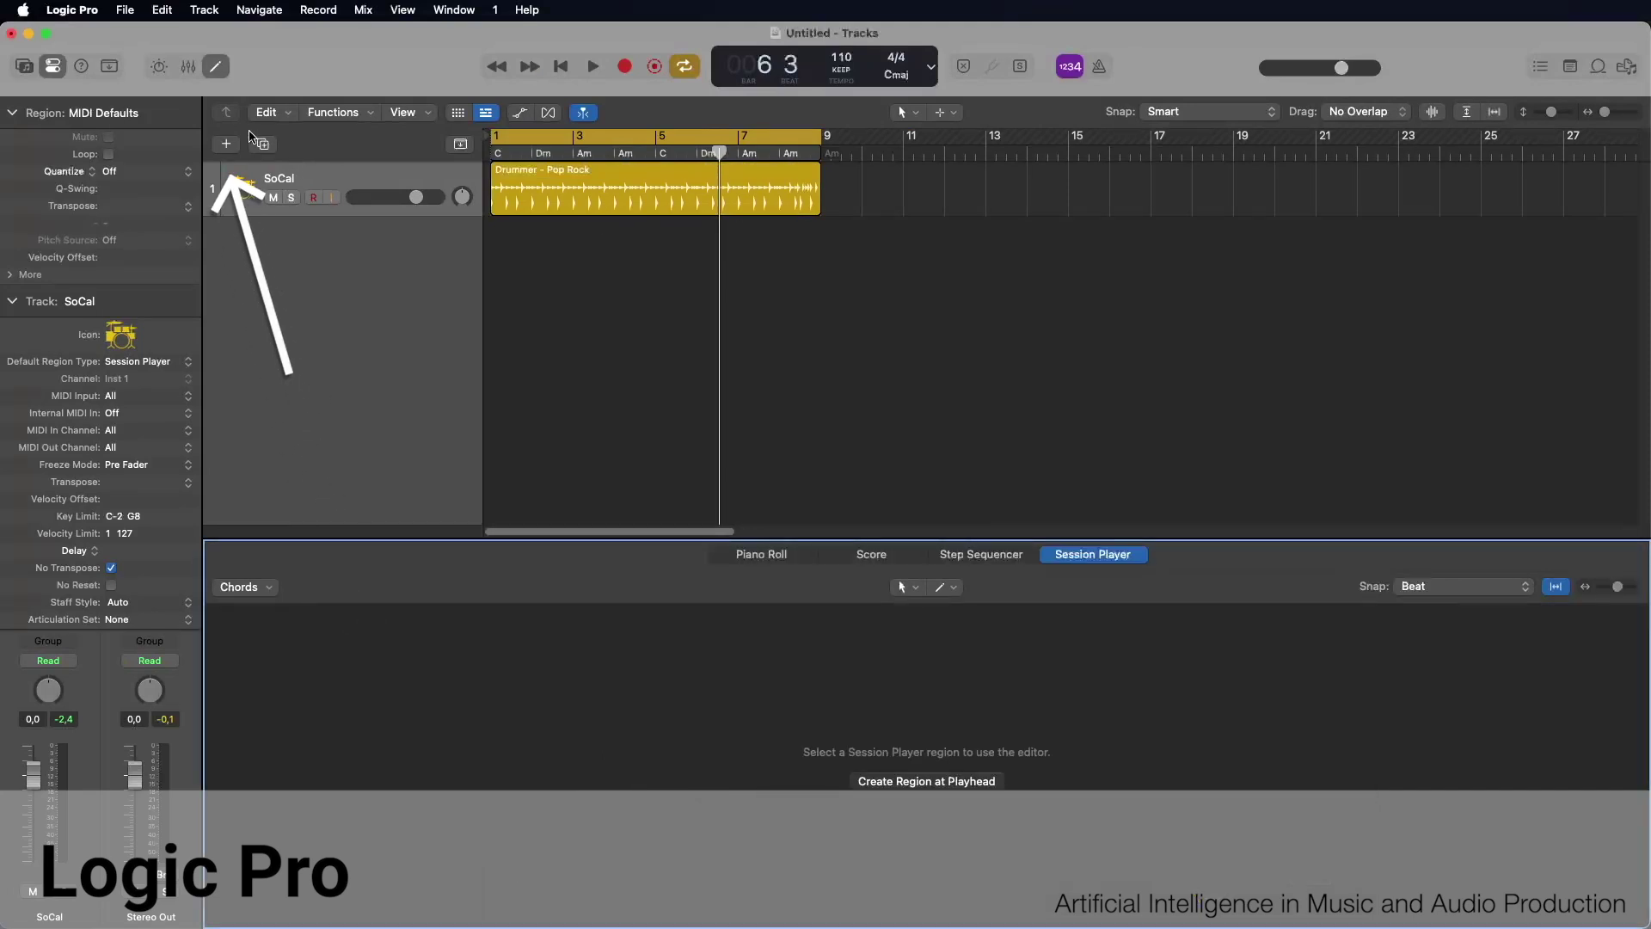
pyautogui.click(224, 146)
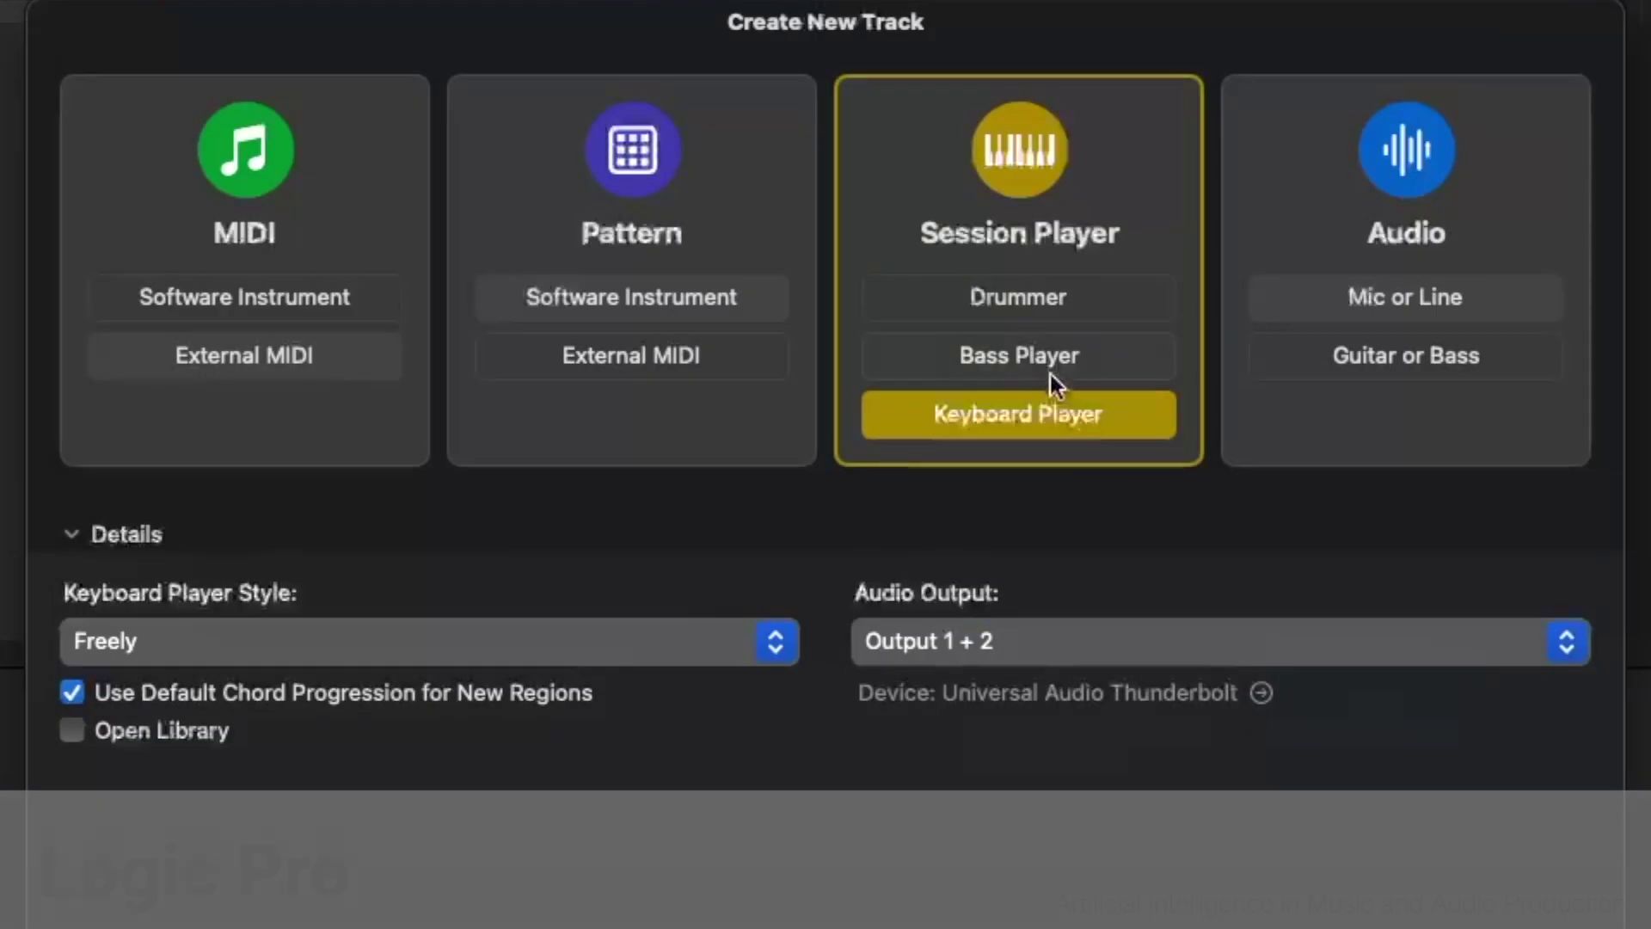
pyautogui.click(933, 381)
pyautogui.click(1028, 428)
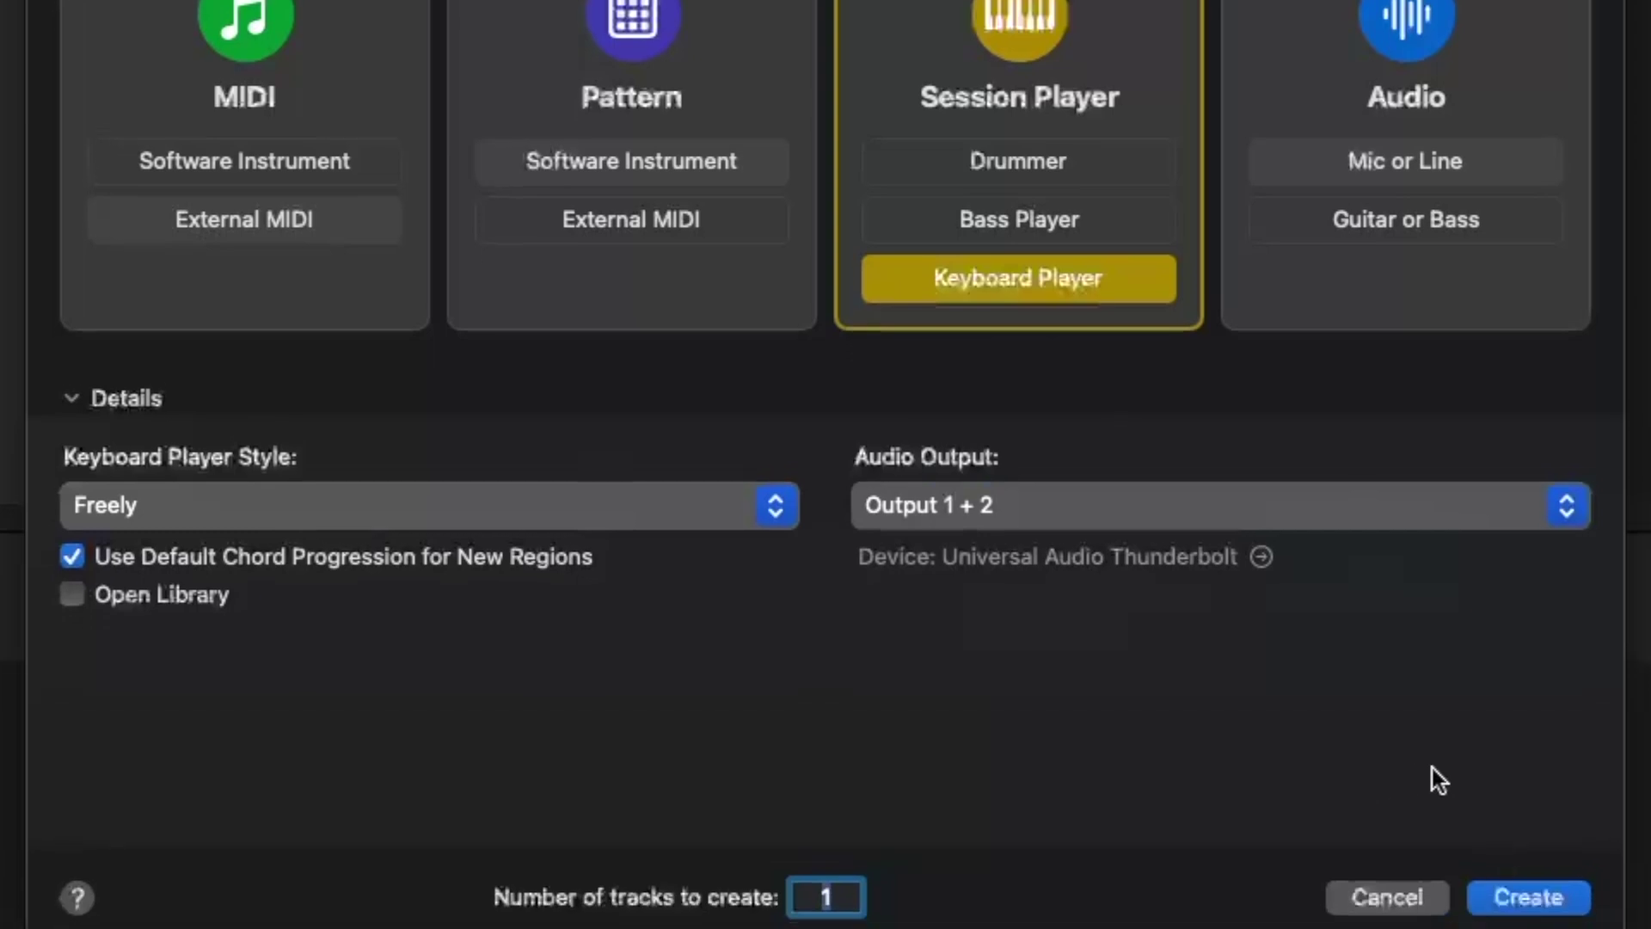
pyautogui.click(1529, 883)
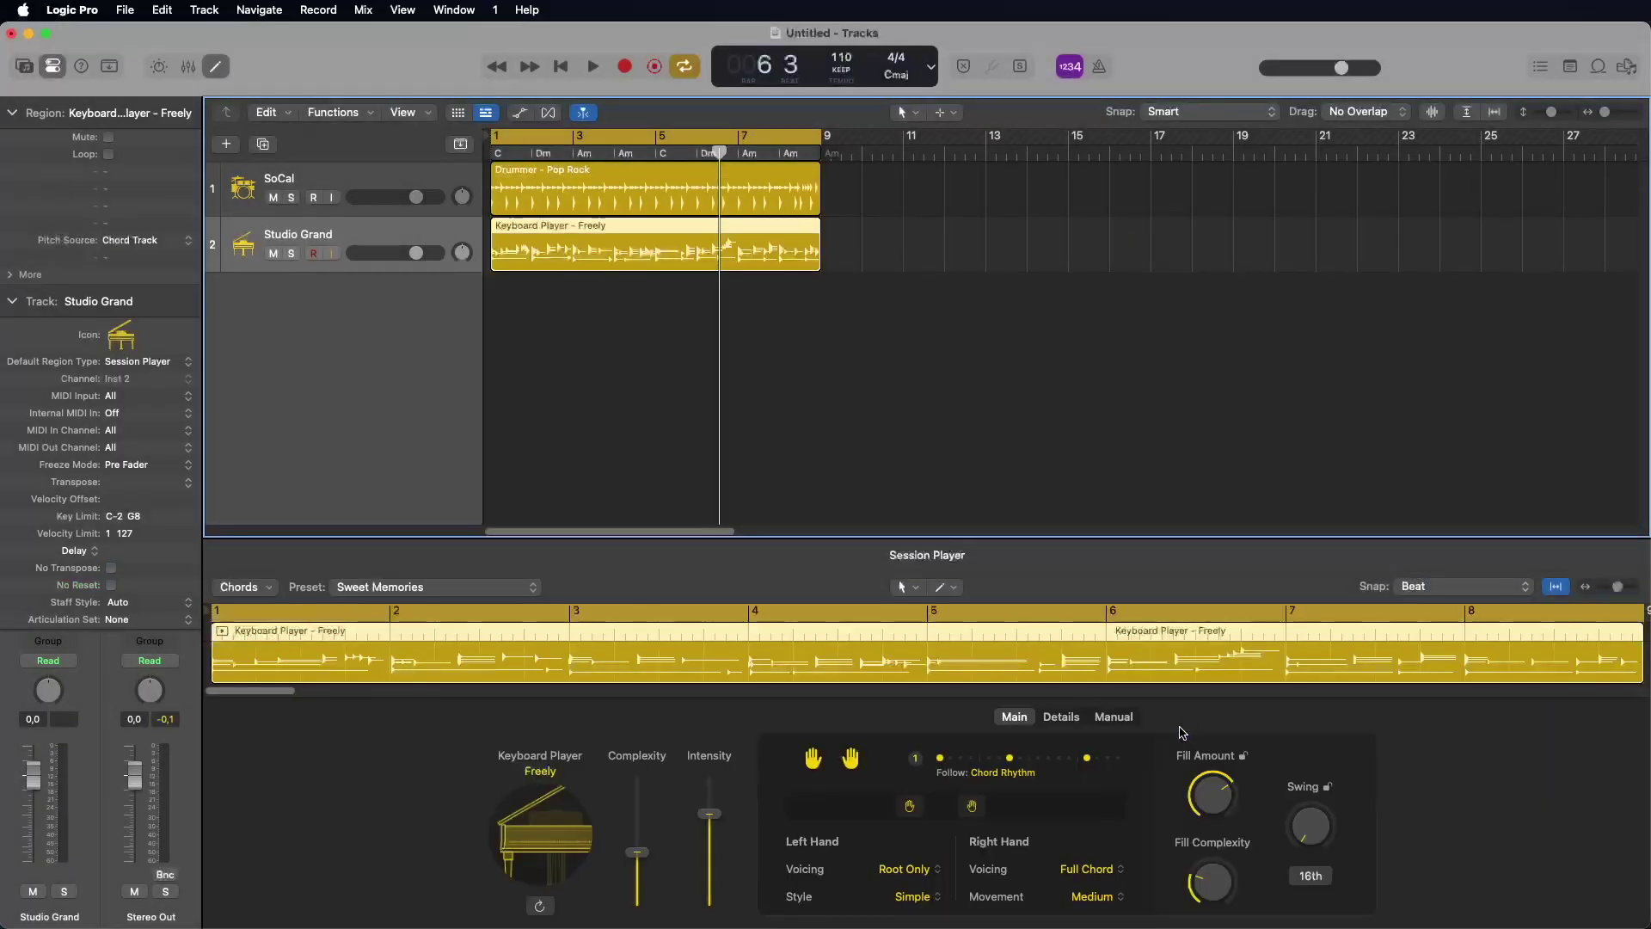
# Play the song and set the keyboard part's Complexity to minimum and Intensity to maximum.
pyautogui.press('space')
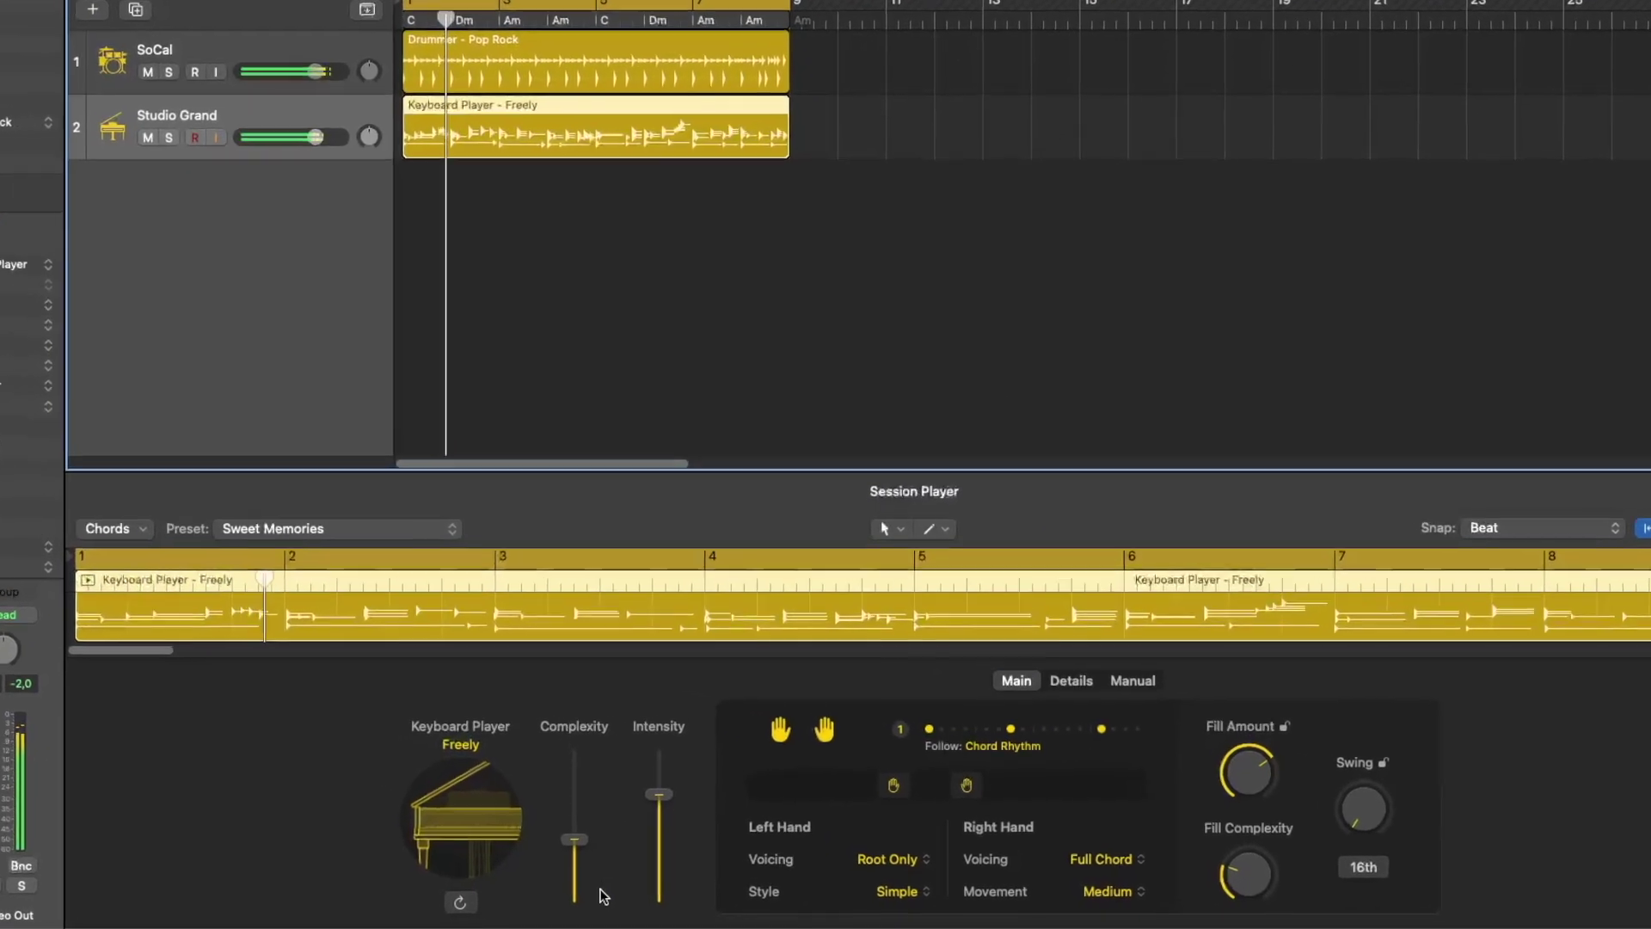
pyautogui.moveTo(471, 818); pyautogui.dragTo(472, 734)
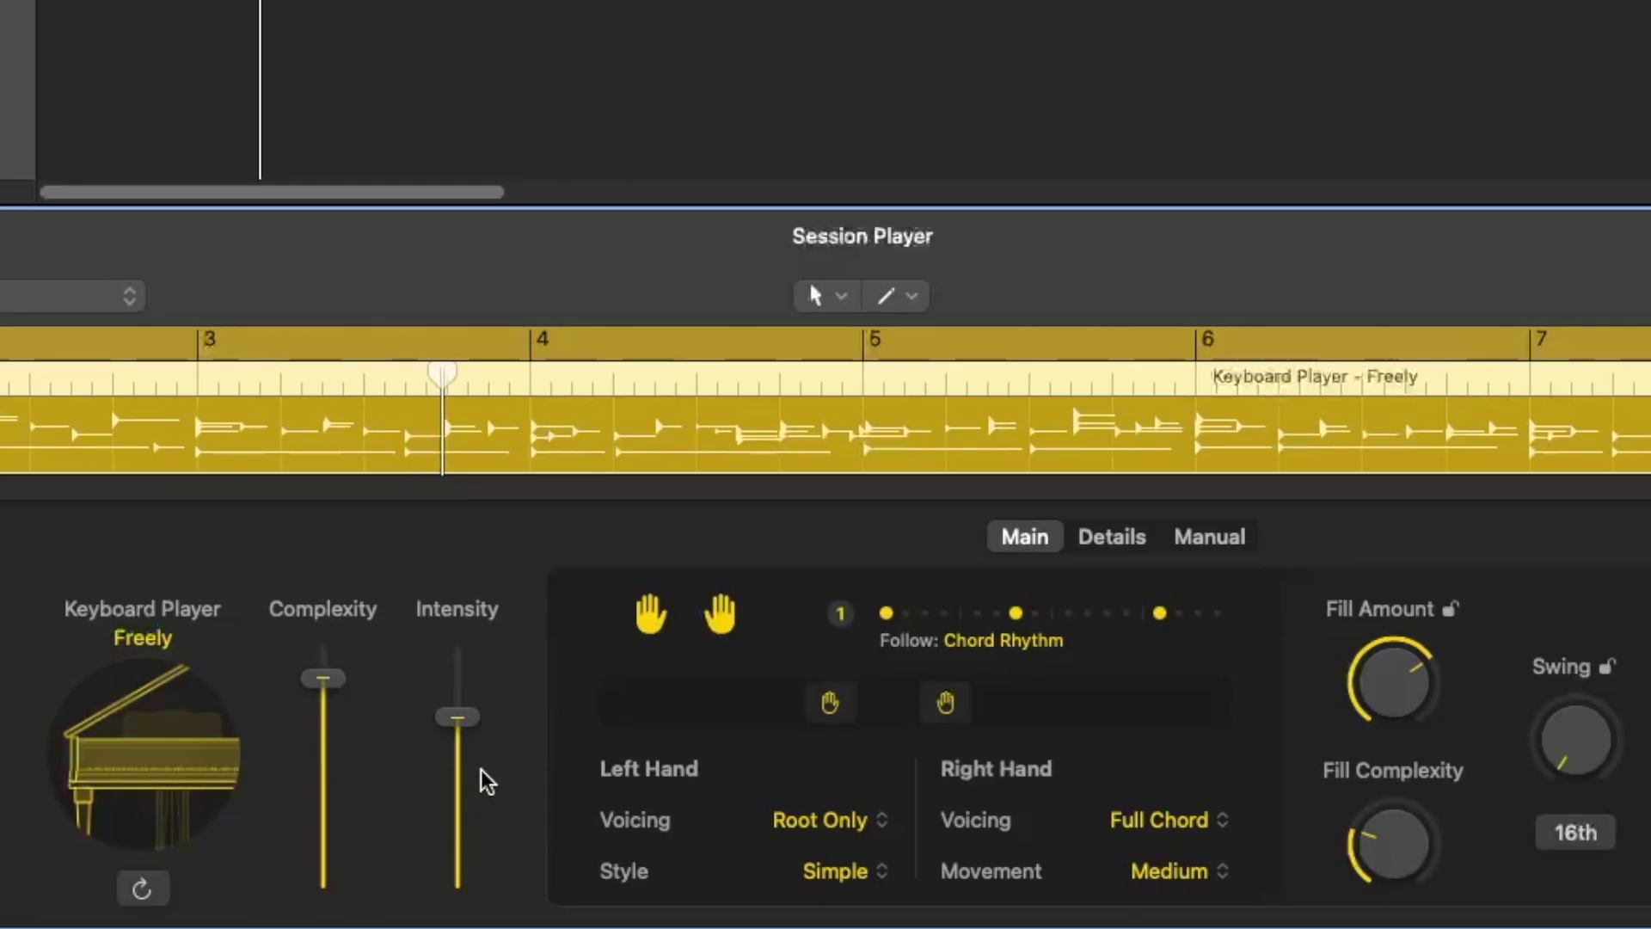
pyautogui.moveTo(471, 729); pyautogui.dragTo(468, 910)
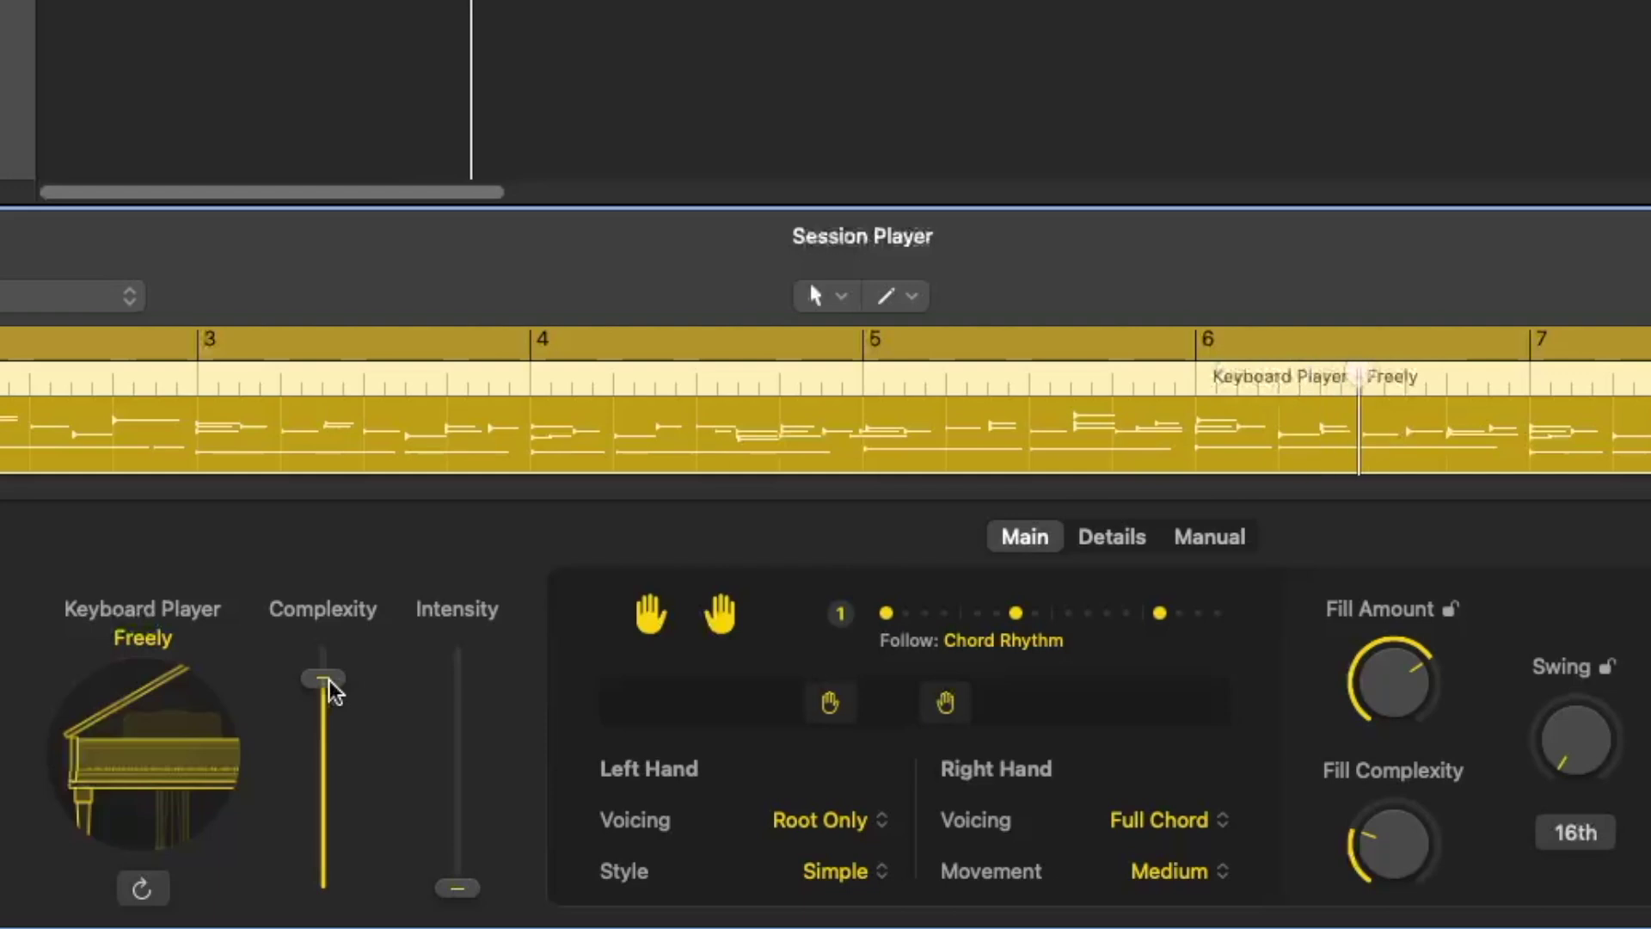
pyautogui.moveTo(324, 686); pyautogui.dragTo(323, 888)
pyautogui.moveTo(465, 888); pyautogui.dragTo(458, 645)
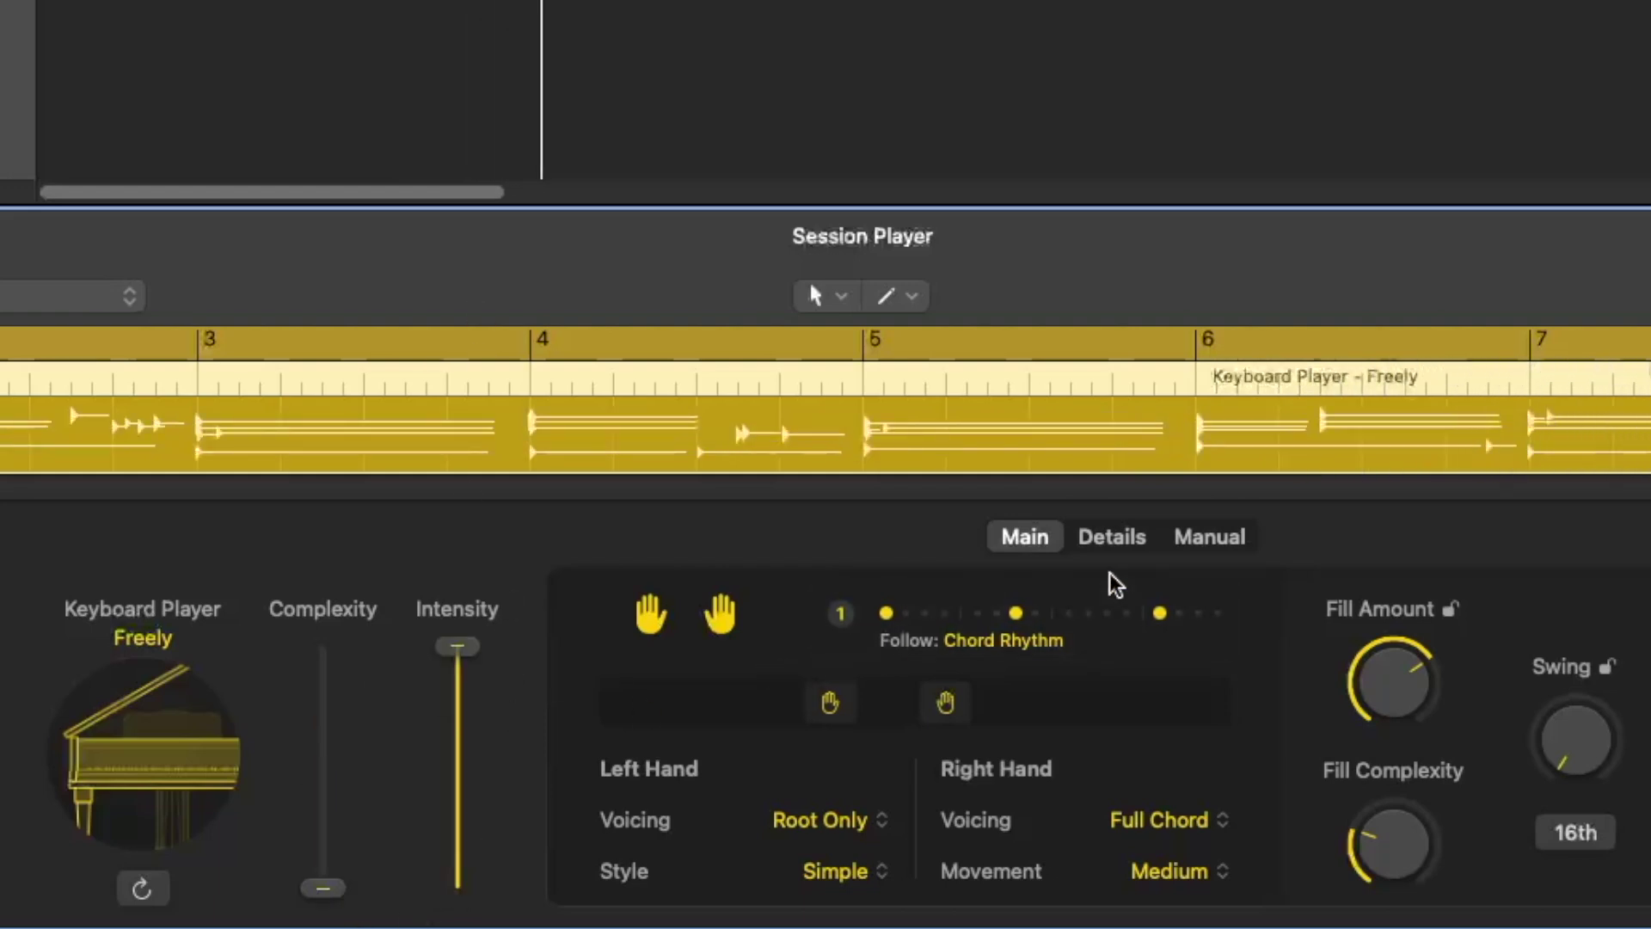
# Set Grace Notes to 49% and program a manual pattern on steps 1, 4, 7, 10 and 13–16.
pyautogui.click(1111, 538)
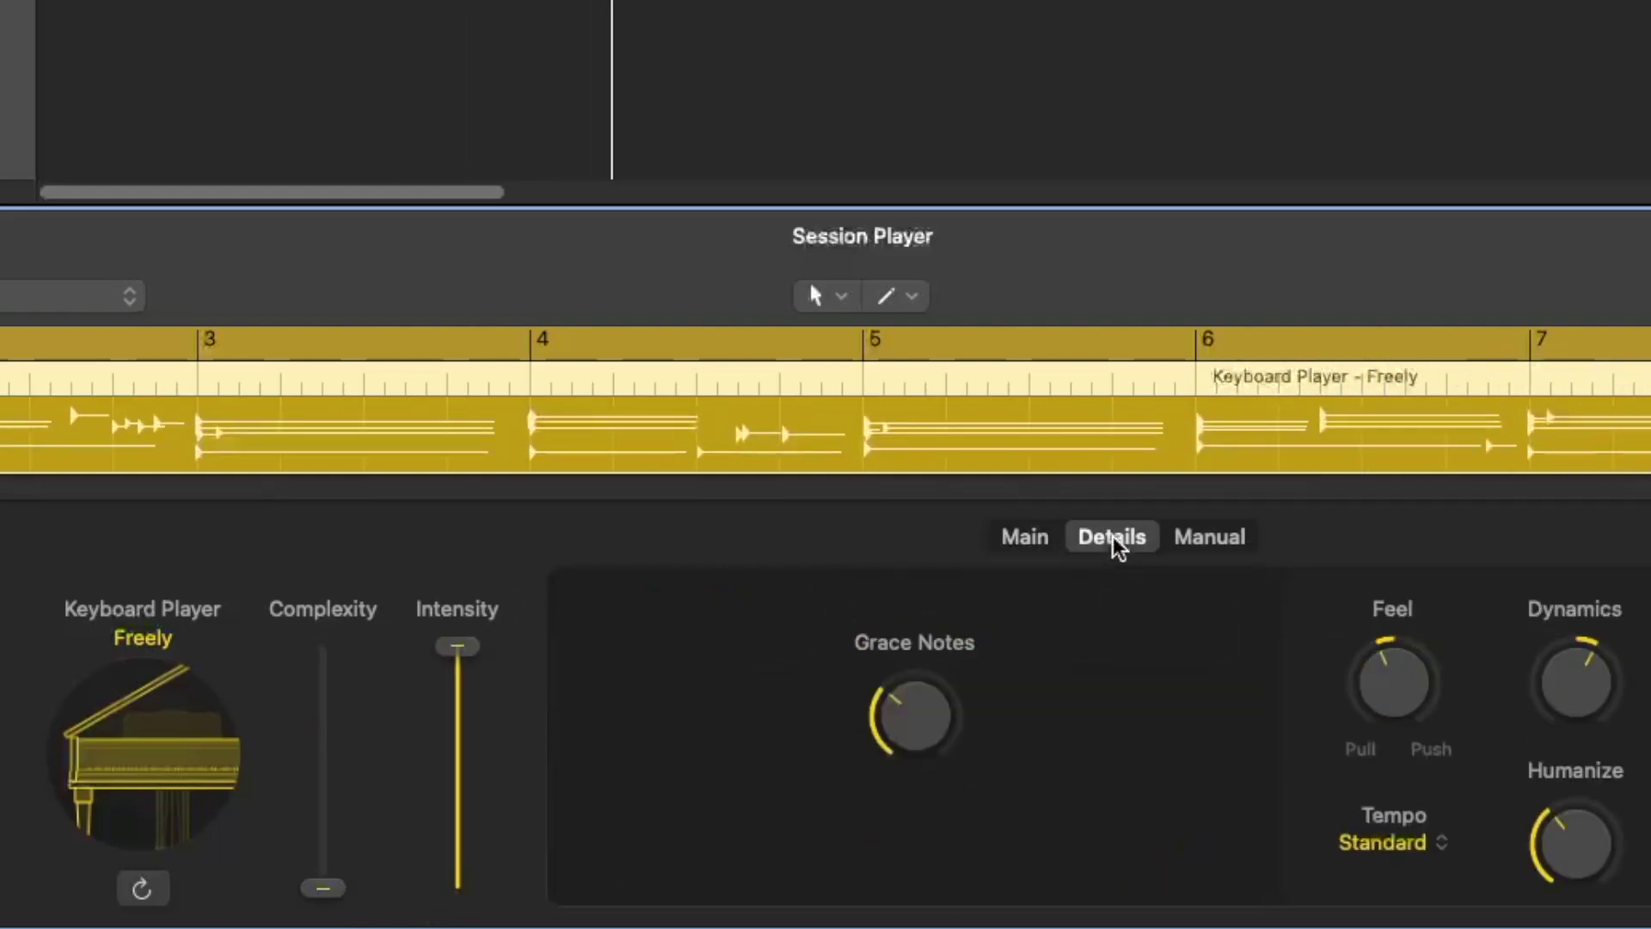
pyautogui.moveTo(979, 721); pyautogui.dragTo(934, 665)
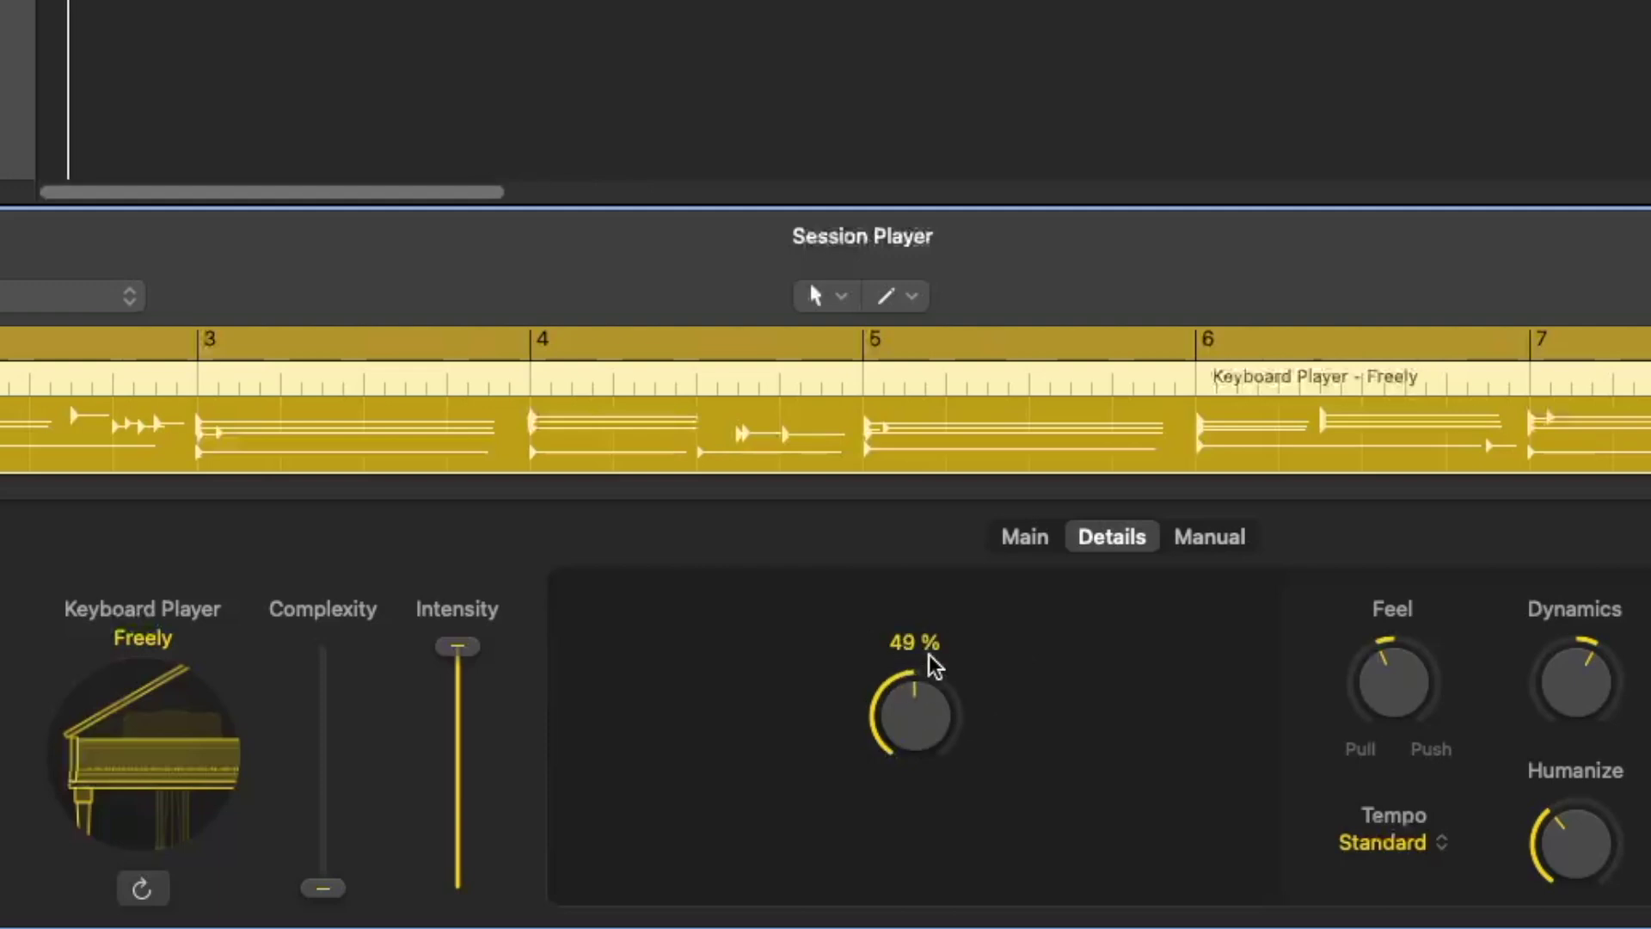
pyautogui.click(1239, 540)
pyautogui.click(704, 801)
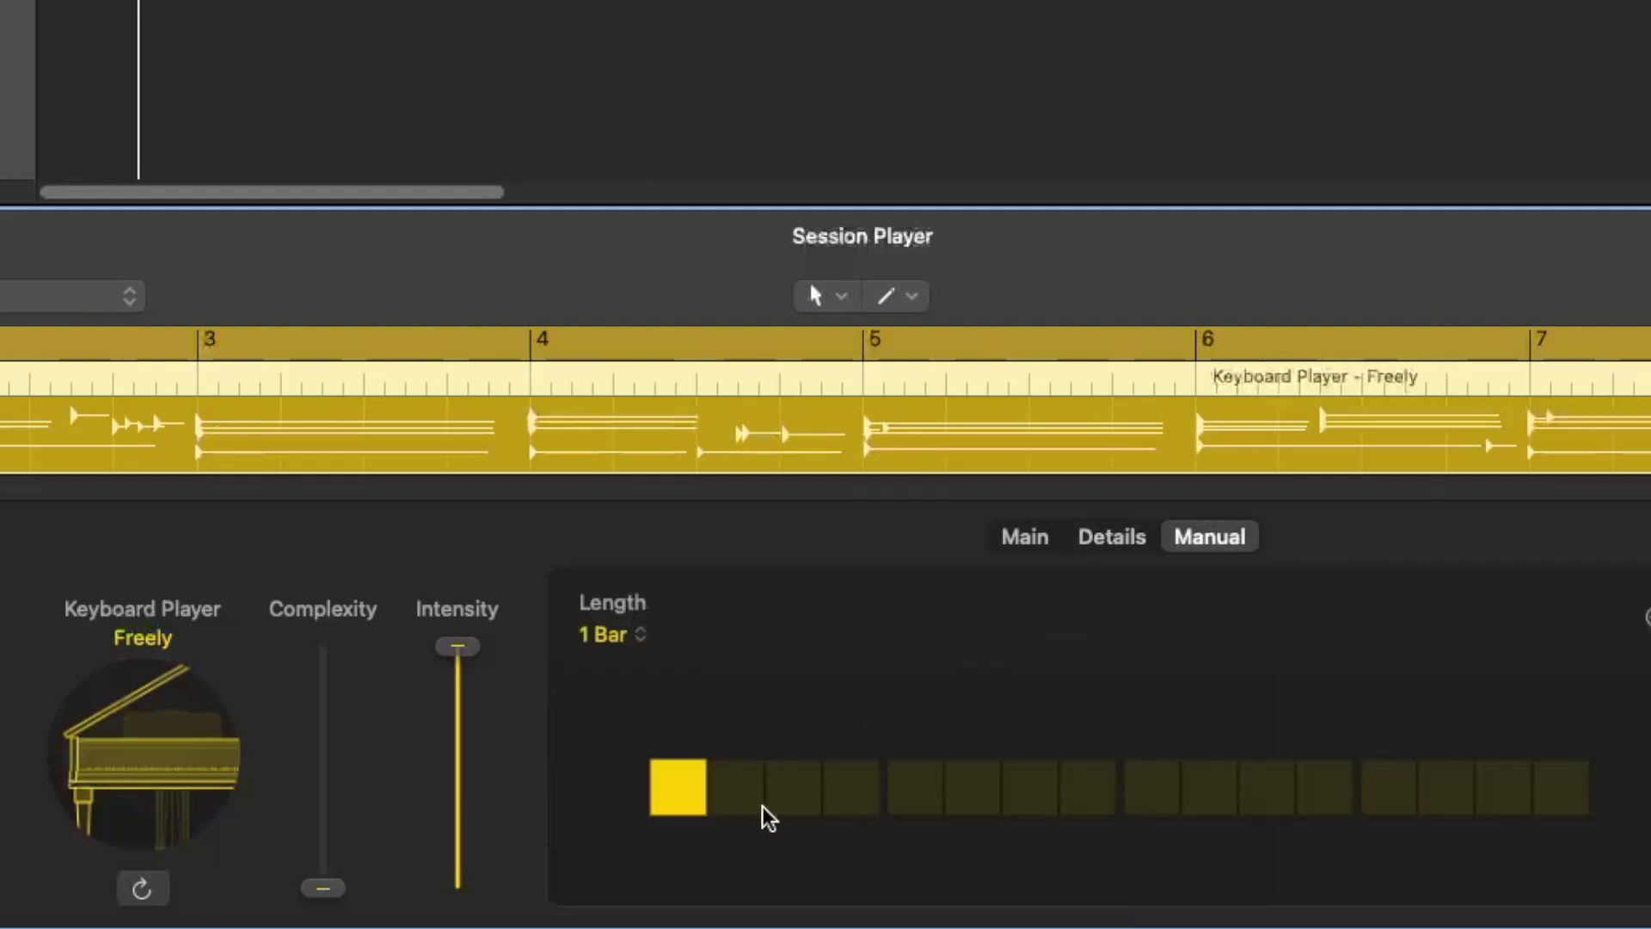
pyautogui.click(853, 804)
pyautogui.click(1036, 800)
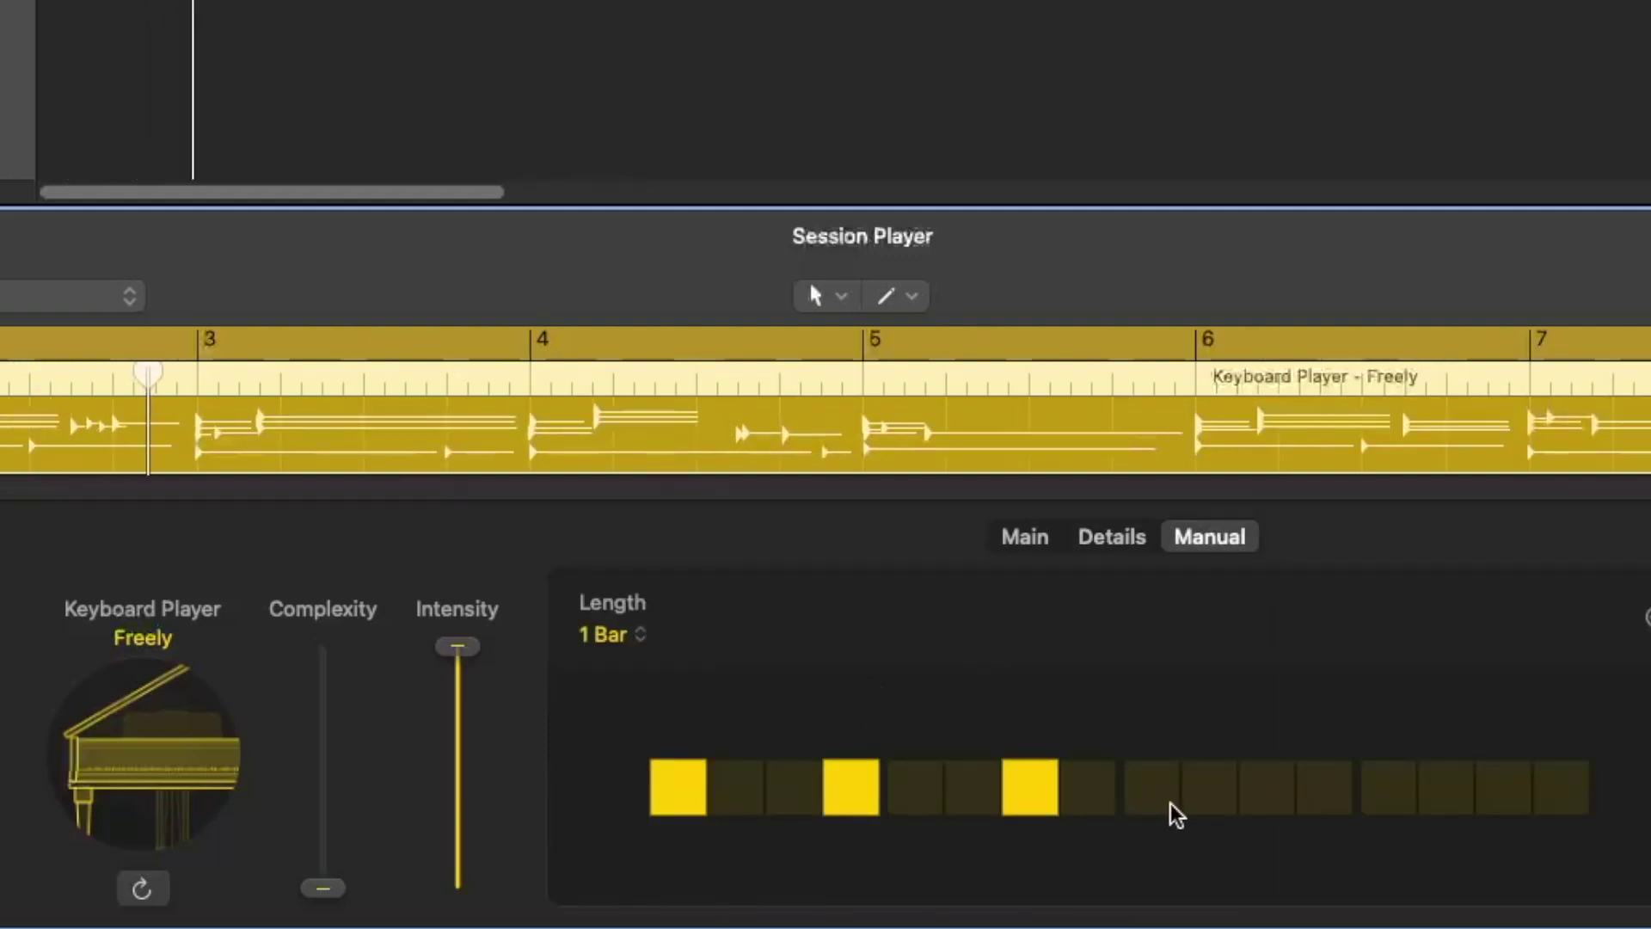
pyautogui.click(1214, 793)
pyautogui.click(1401, 801)
pyautogui.click(1503, 804)
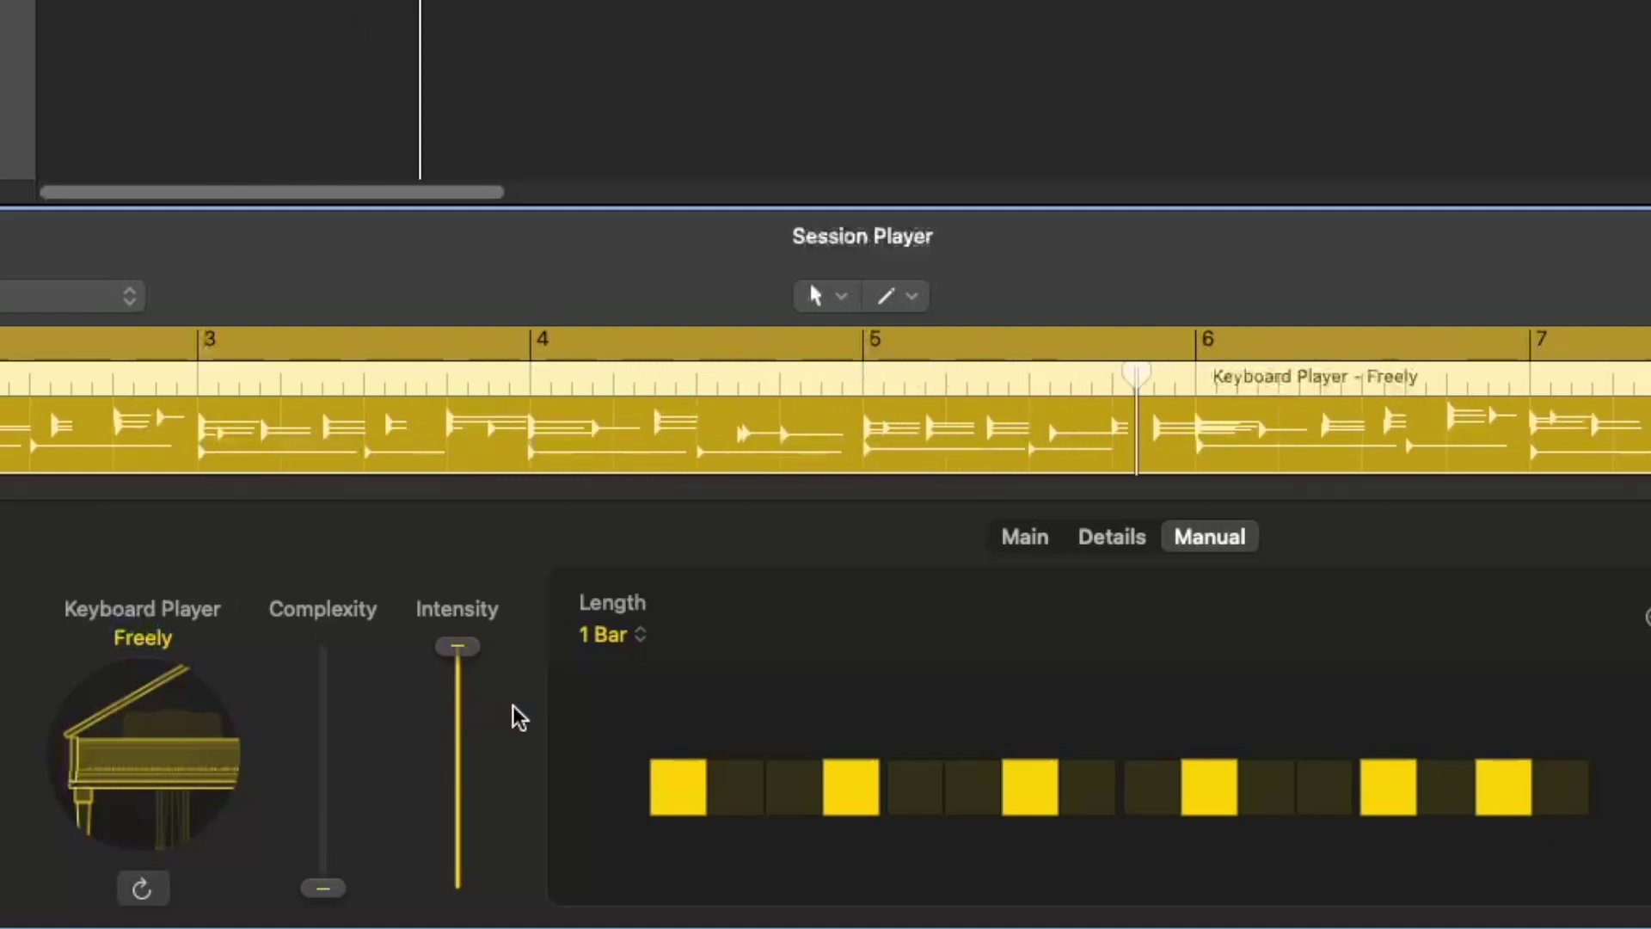
pyautogui.click(1441, 803)
pyautogui.click(1564, 806)
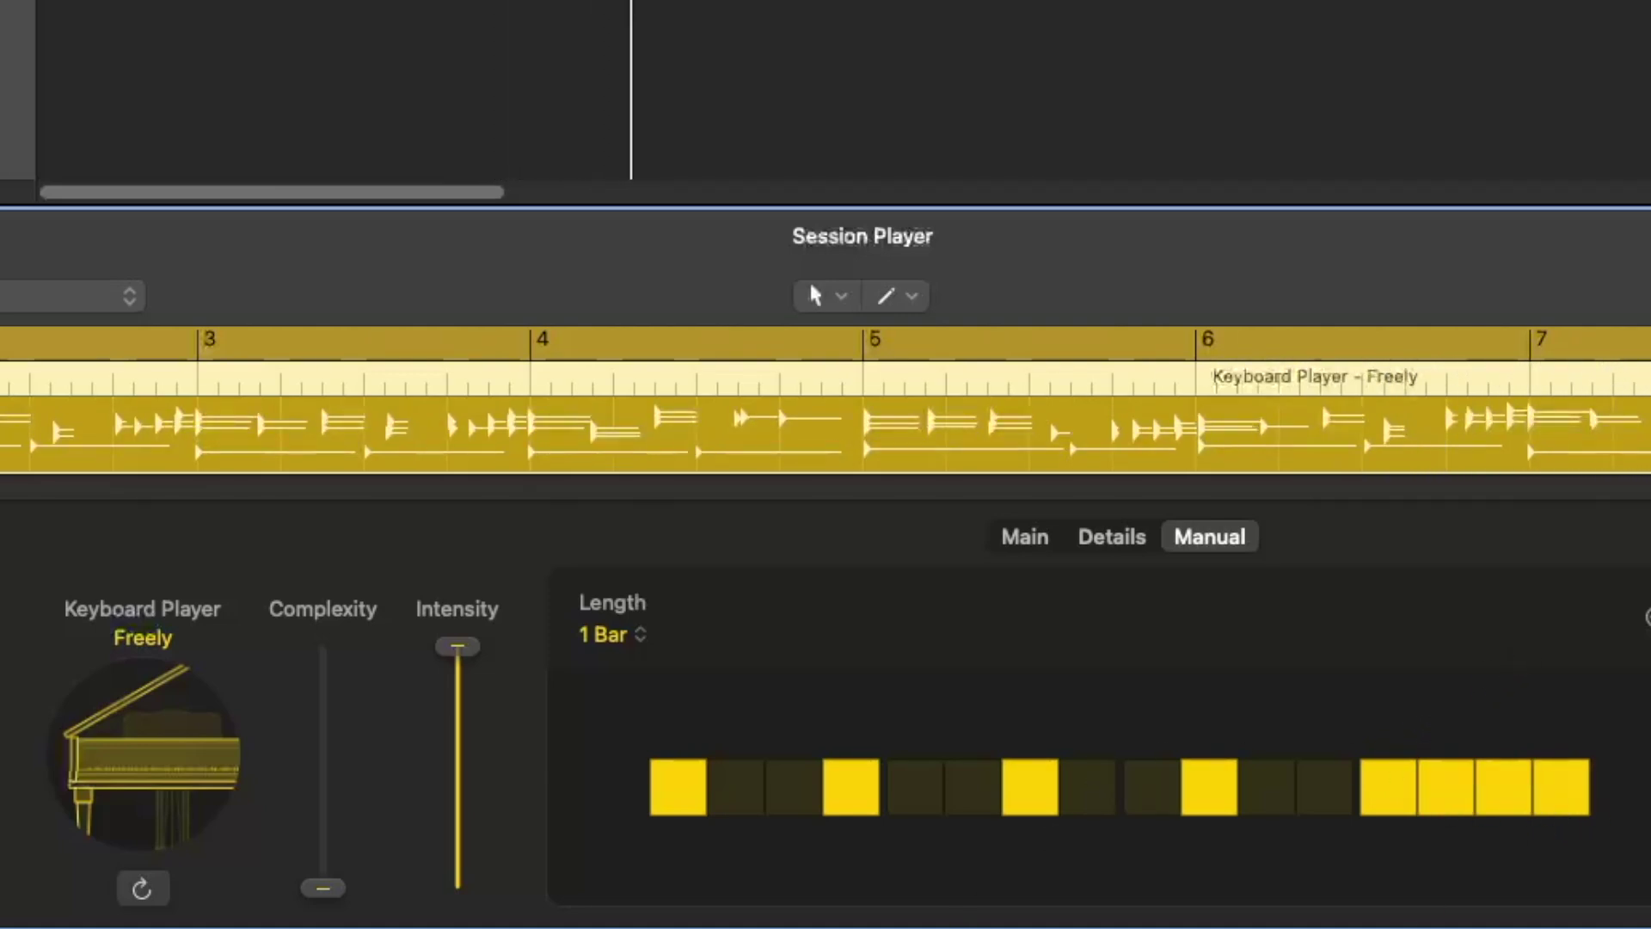
# Set Complexity fairly high and Intensity to about the middle.
pyautogui.moveTo(330, 847); pyautogui.dragTo(326, 714)
pyautogui.moveTo(457, 647); pyautogui.dragTo(486, 723)
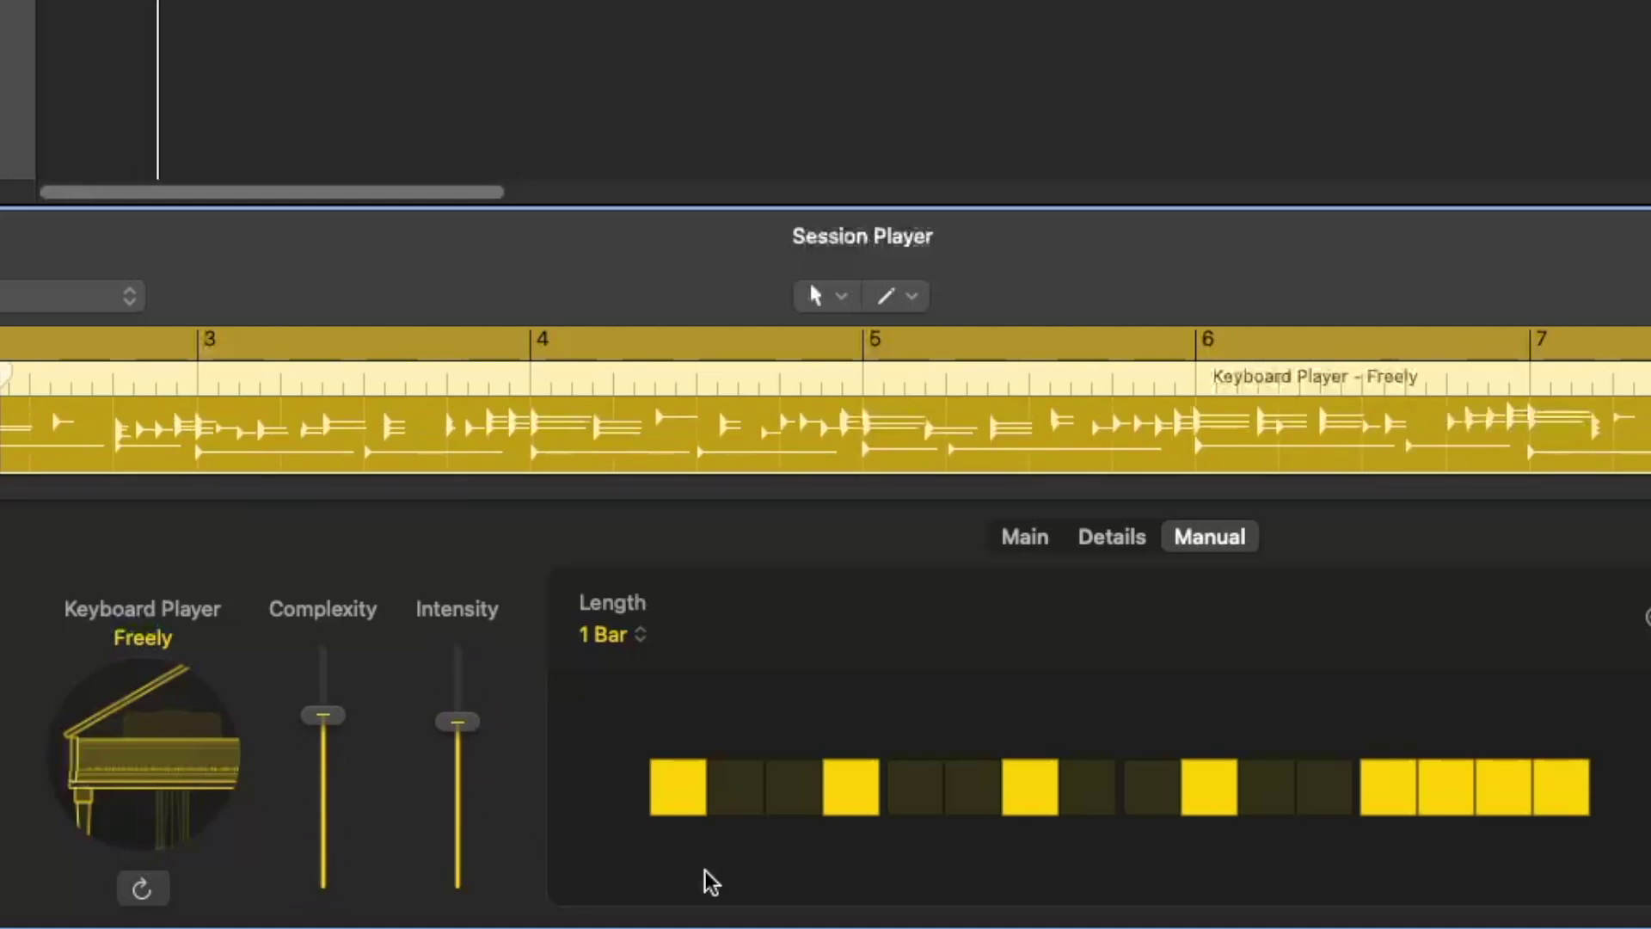
pyautogui.click(1021, 542)
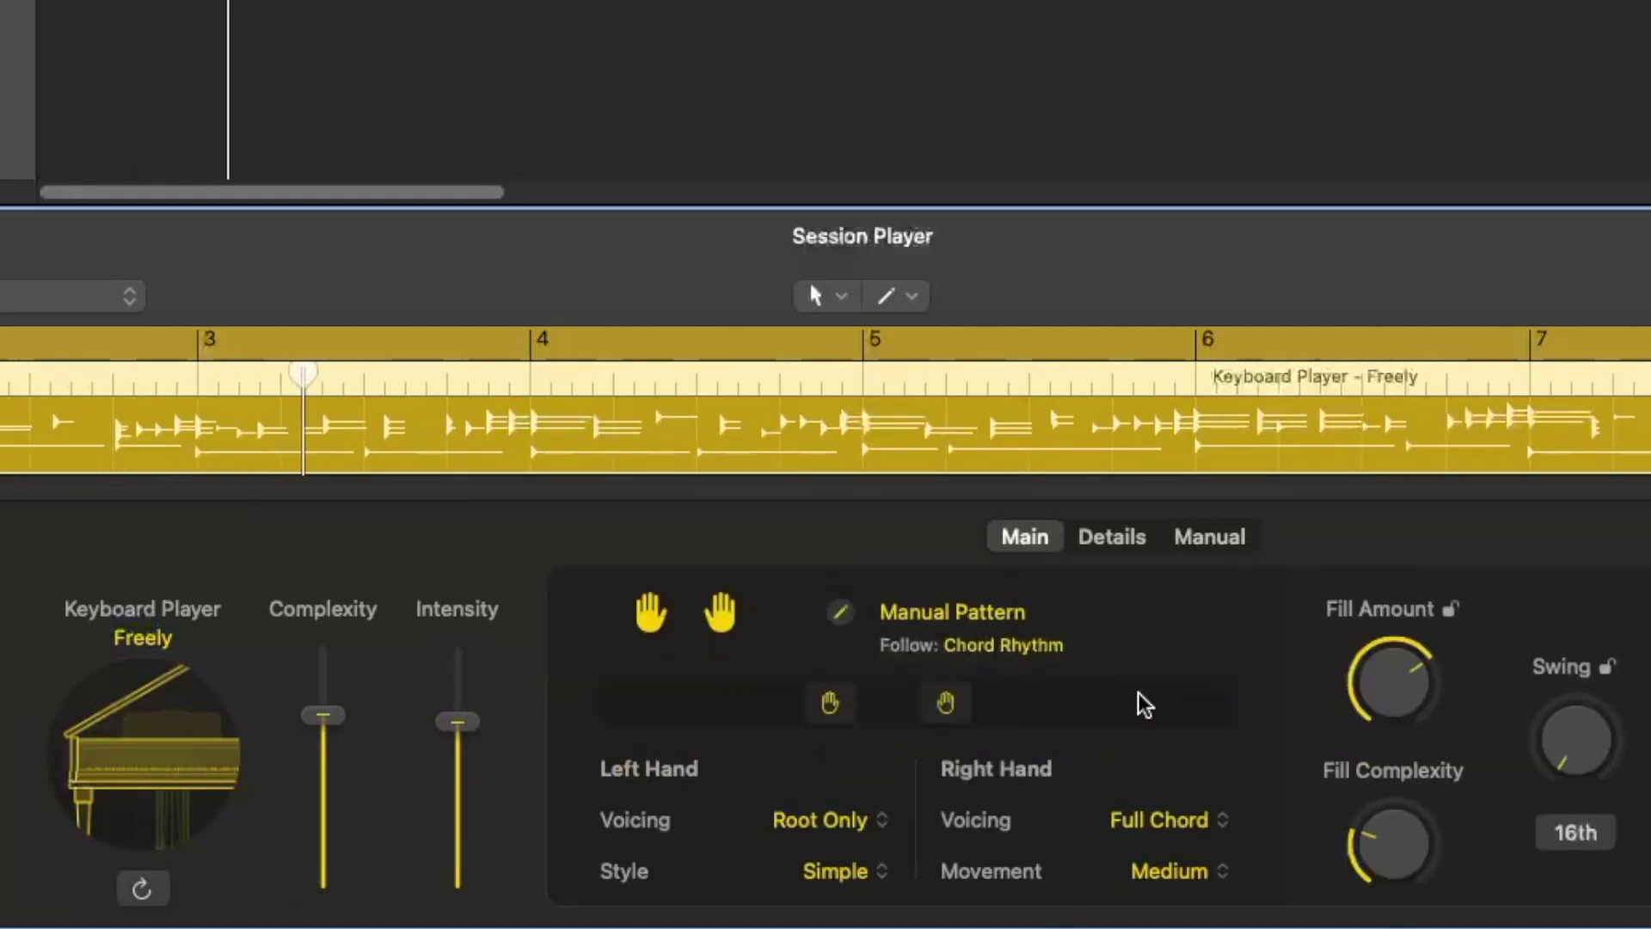
# Set Fill Amount to 79% and Fill Complexity to about 75%, then bring Synplant 2 forward.
pyautogui.moveTo(1385, 677); pyautogui.dragTo(1385, 633)
pyautogui.moveTo(1370, 829); pyautogui.dragTo(1450, 620)
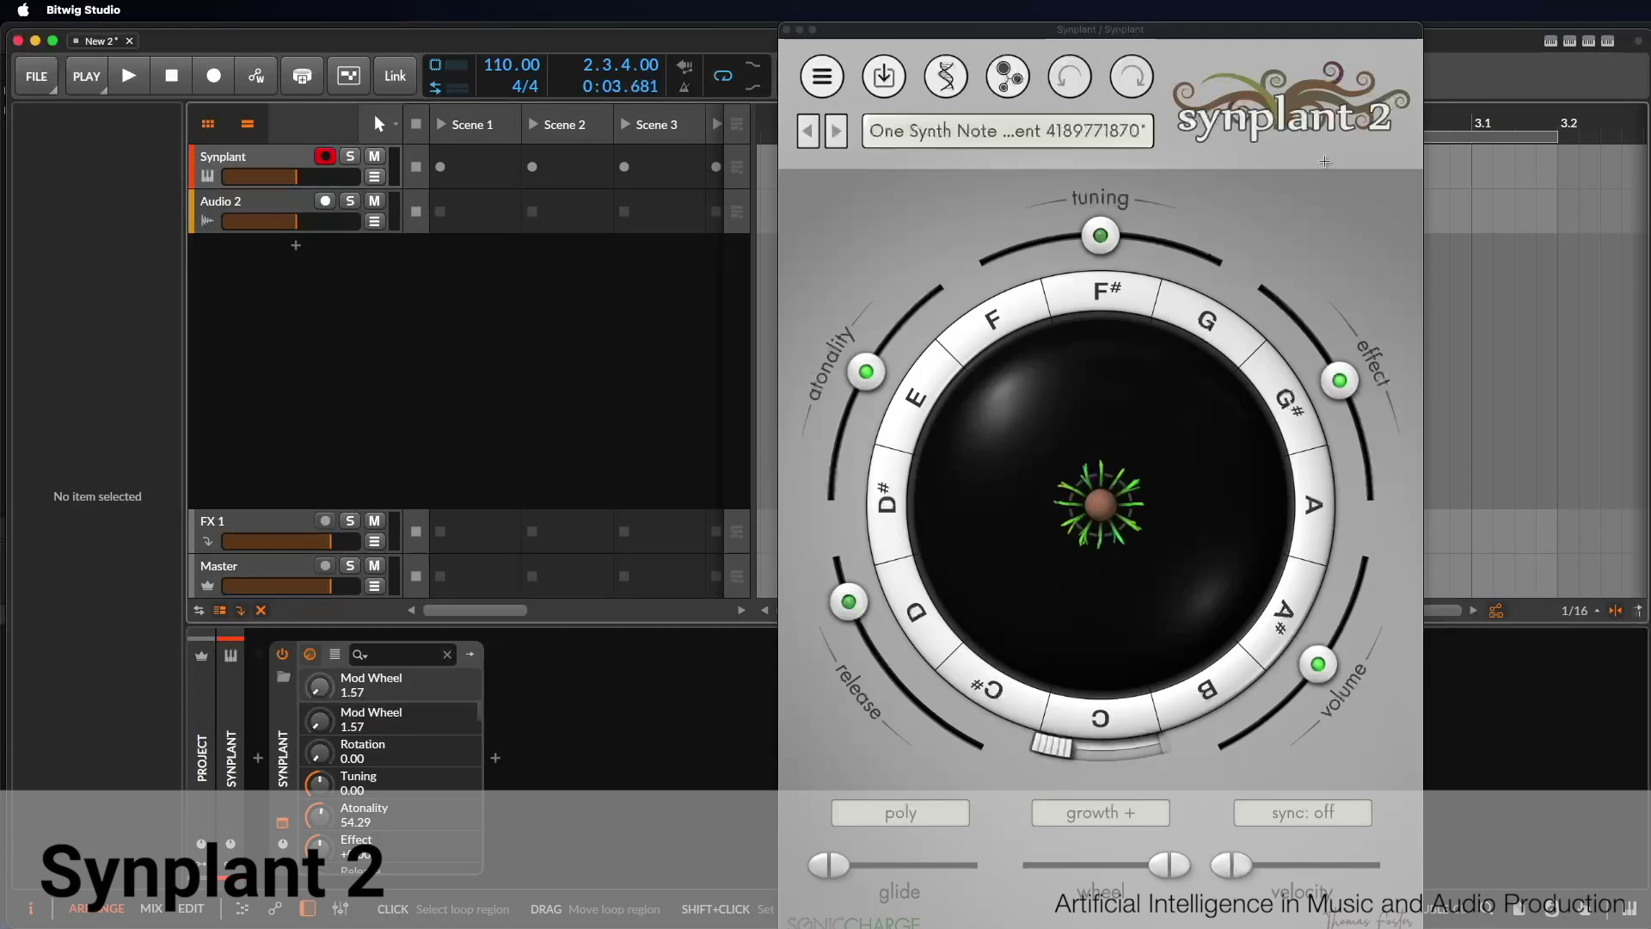
pyautogui.click(1339, 177)
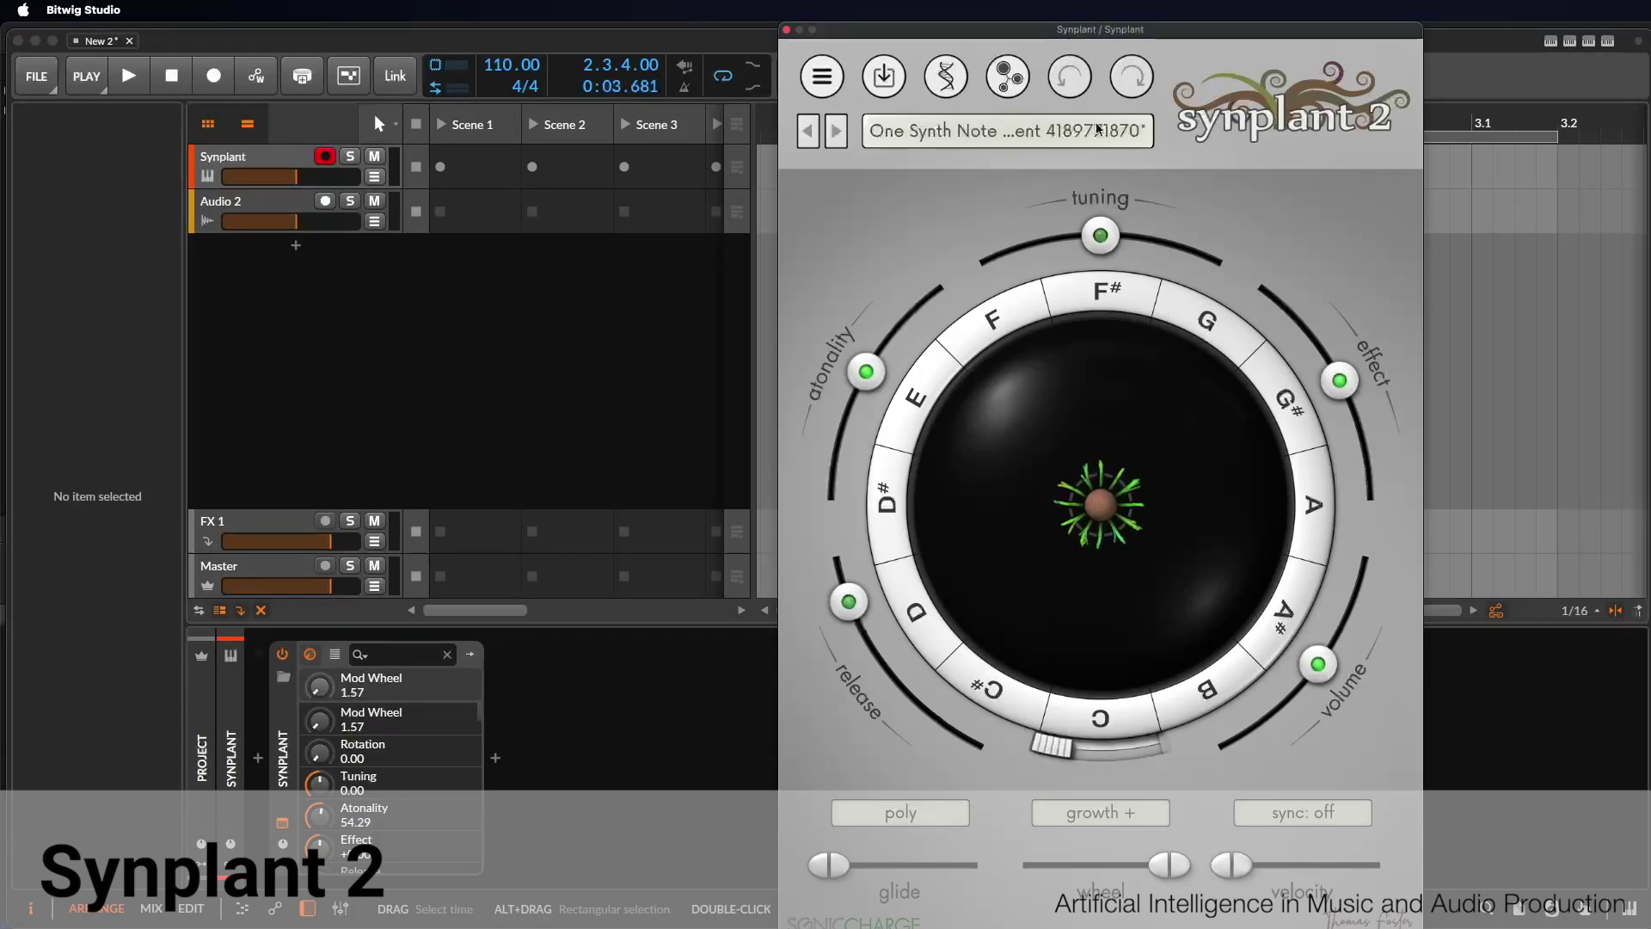
# Generate a Genopatch synth patch from the One Synth Note from Mugent WAV, then close Genopatch.
pyautogui.click(1009, 79)
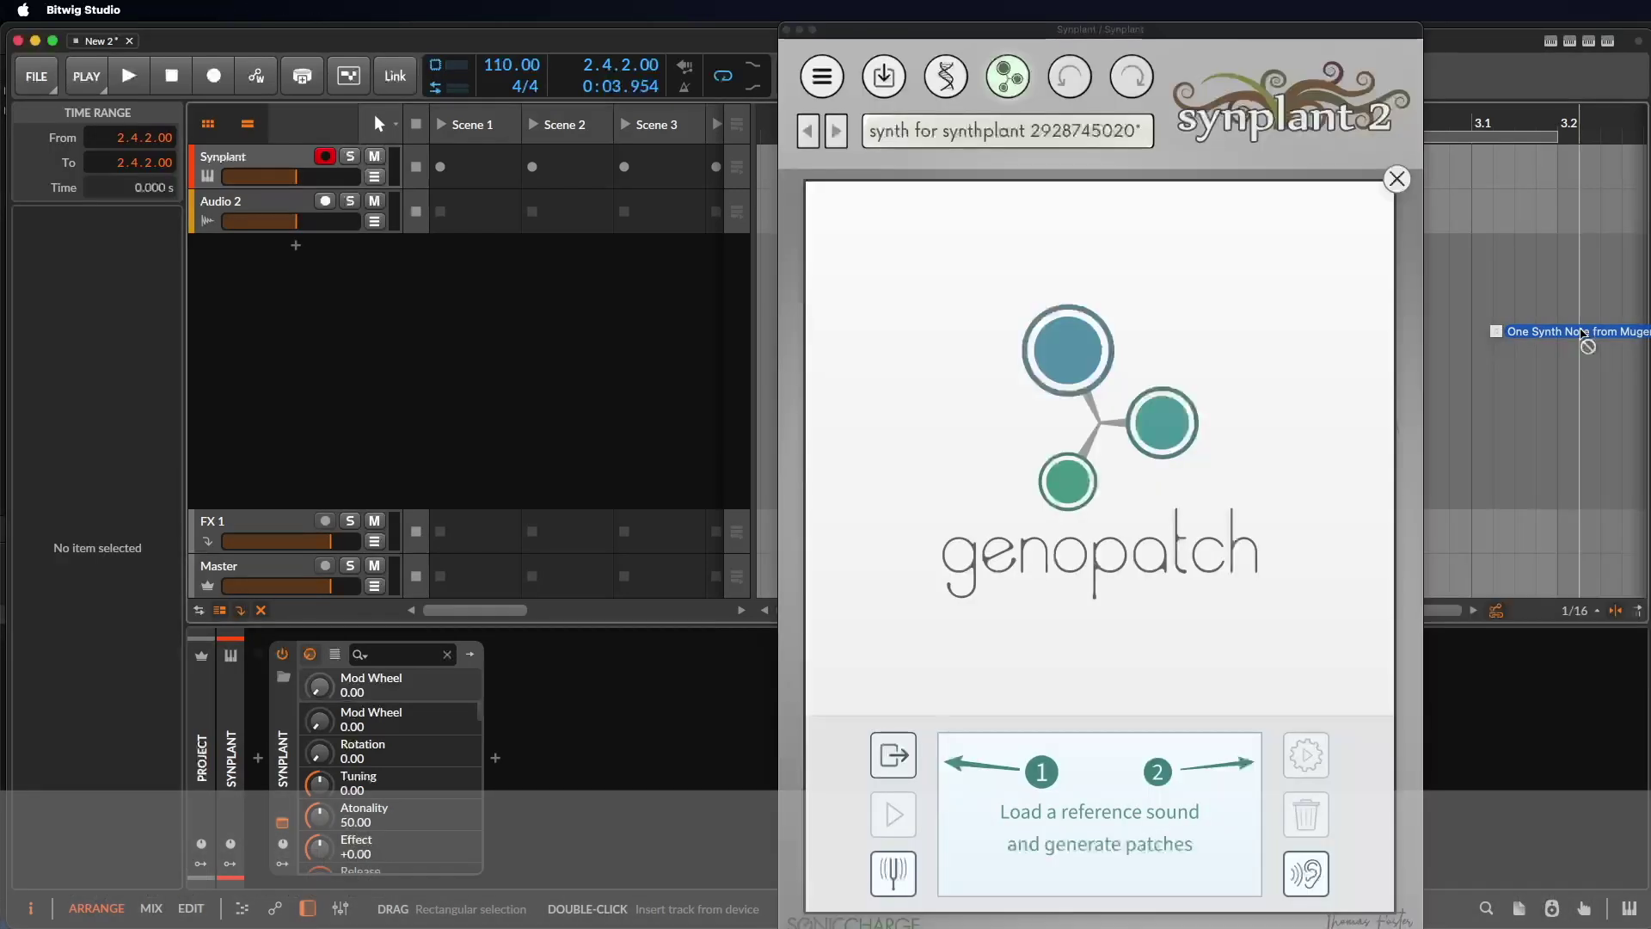
pyautogui.moveTo(1583, 332); pyautogui.dragTo(1046, 757)
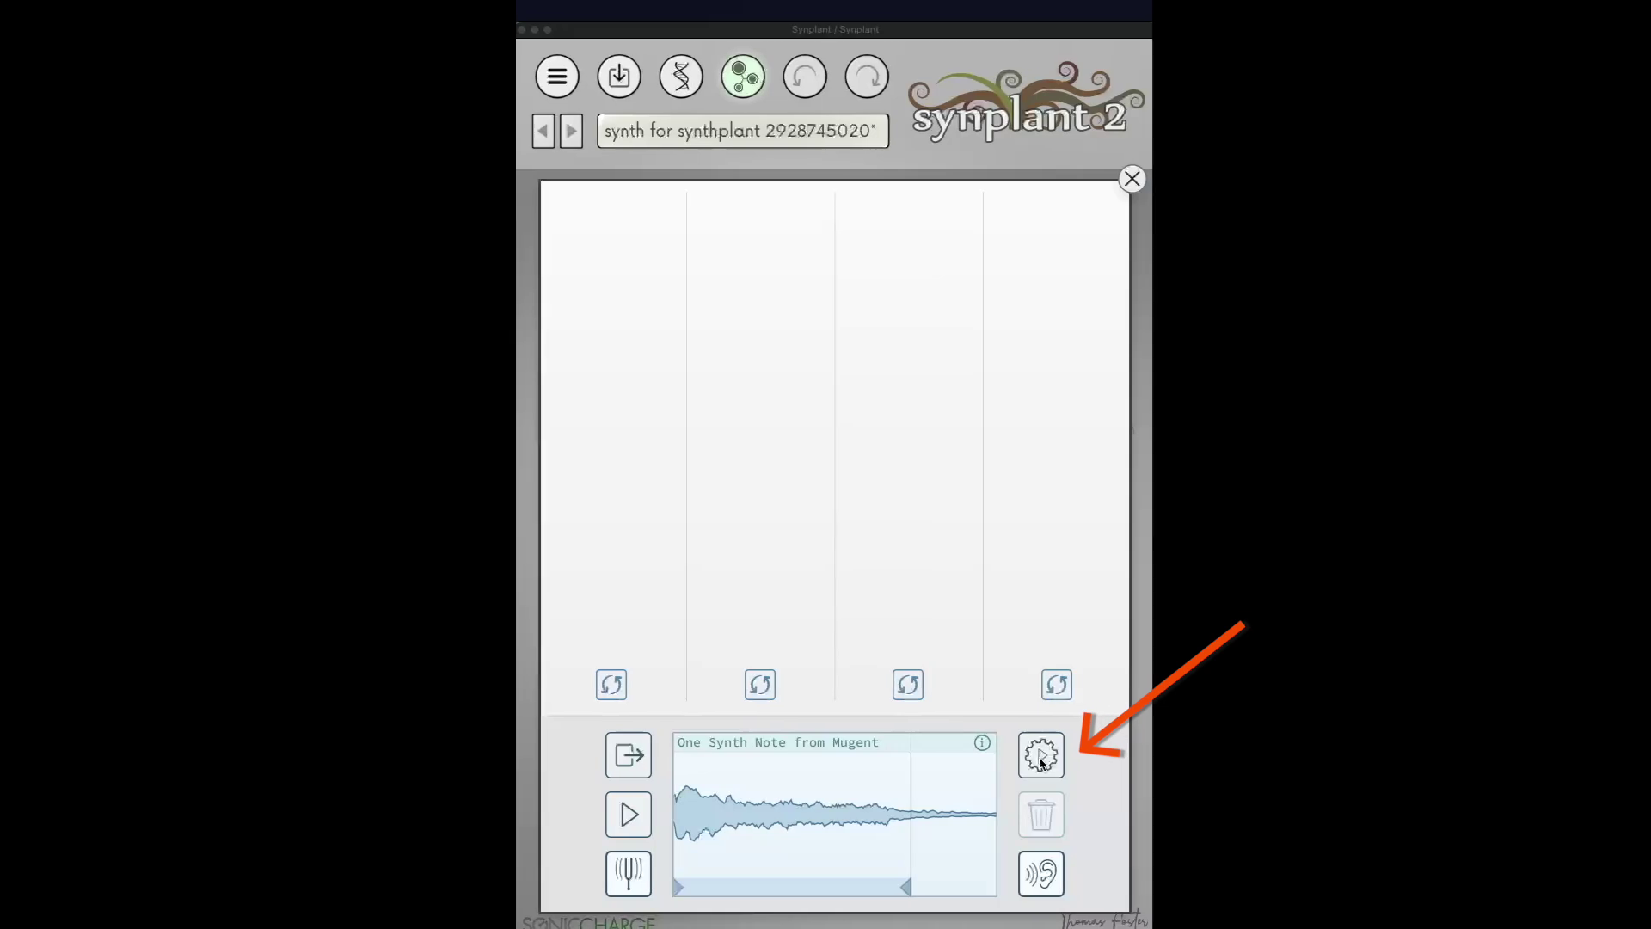
pyautogui.click(1178, 757)
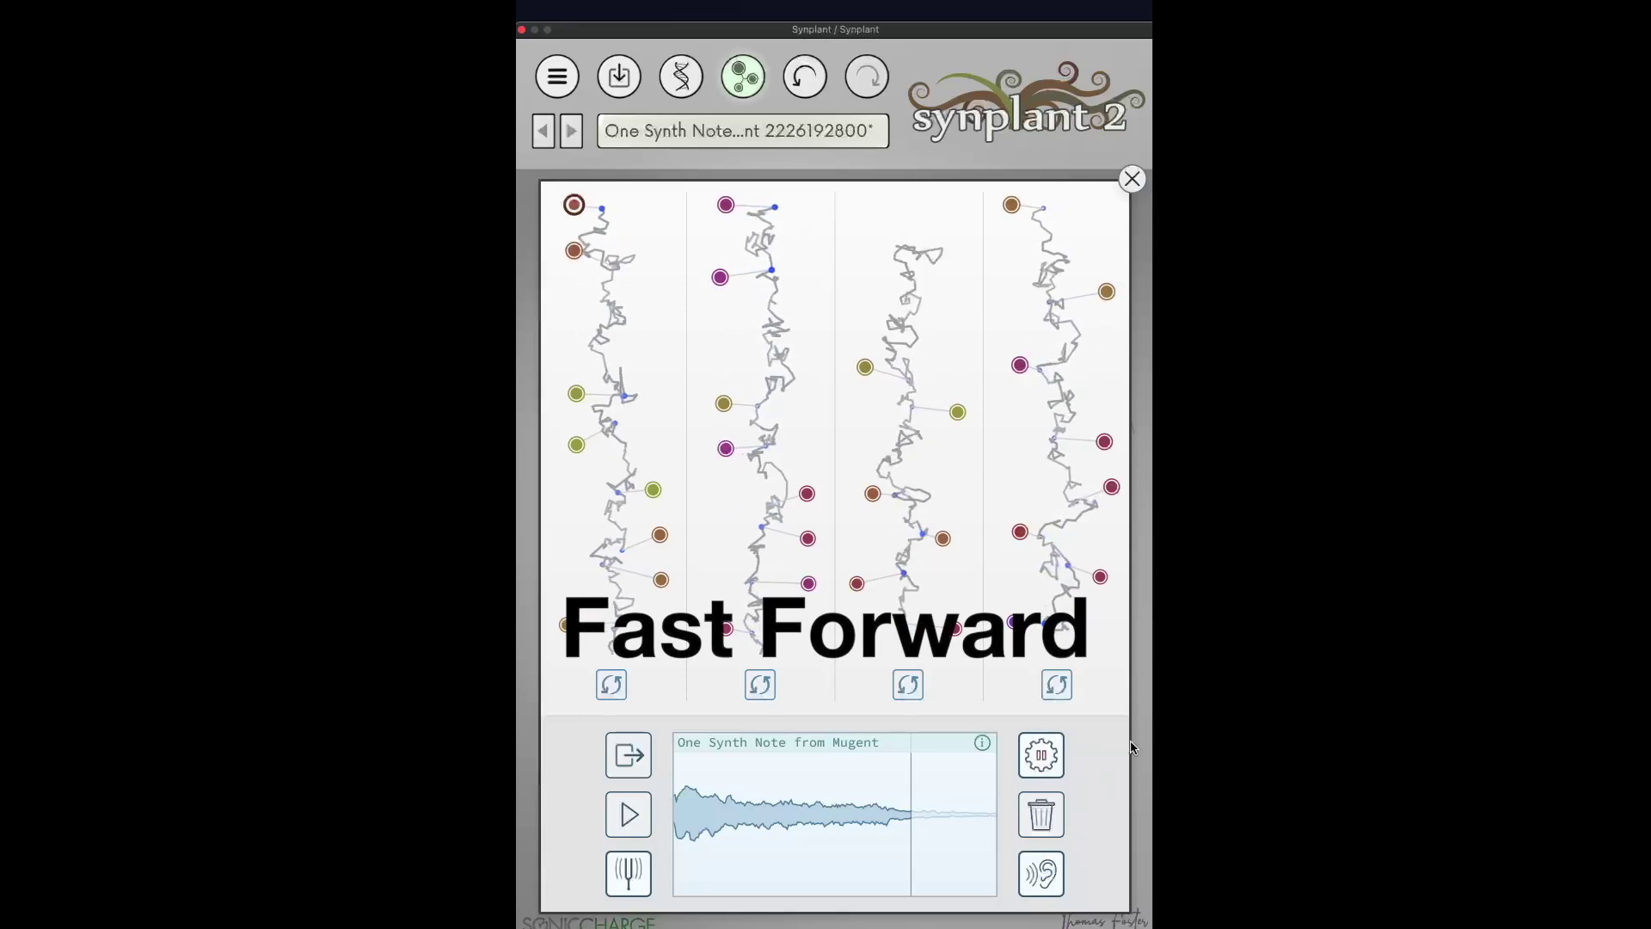
pyautogui.click(744, 90)
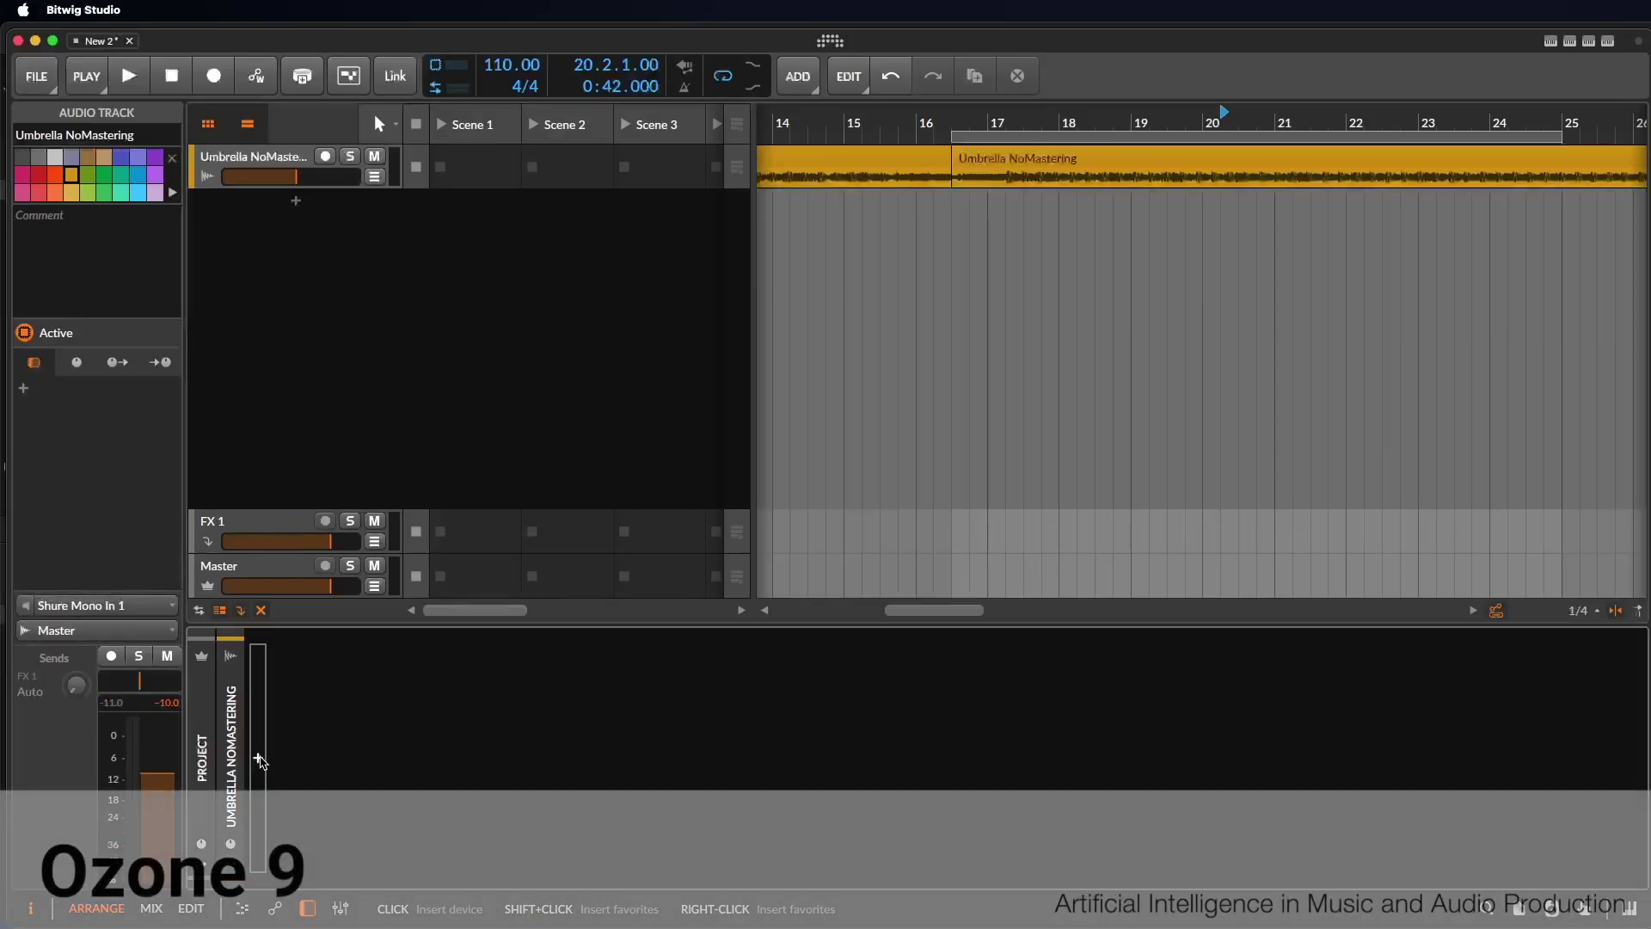
# Add Ozone 9 to the Umbrella NoMastering track's device chain using a browser search for 'ozone'.
pyautogui.click(260, 761)
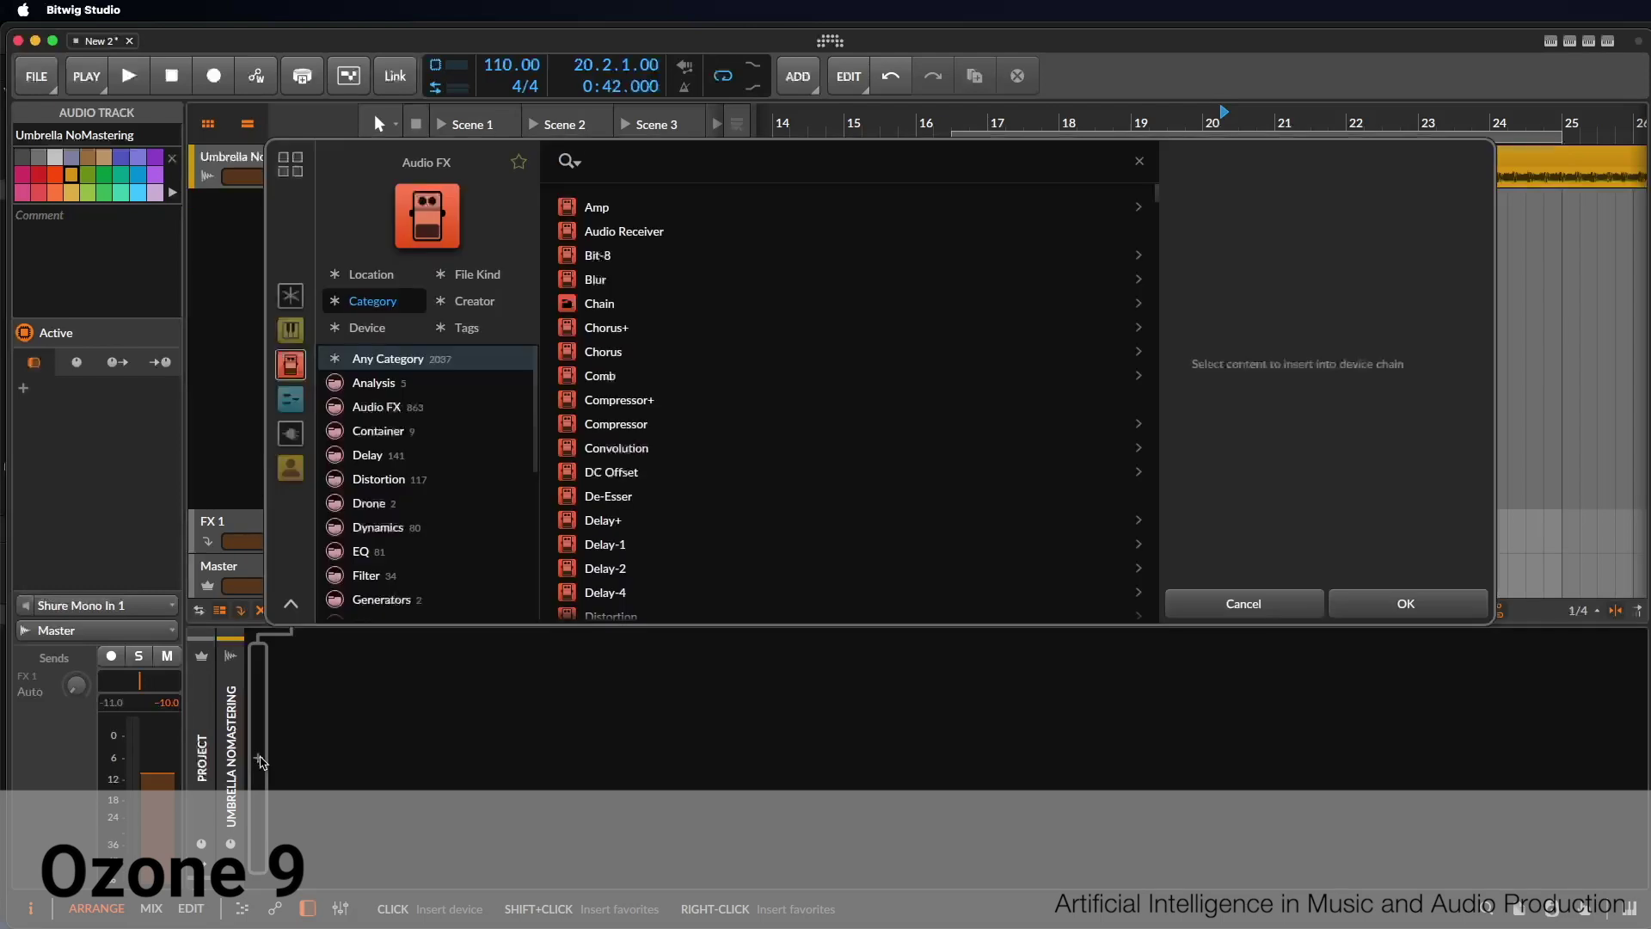
pyautogui.write('ozone')
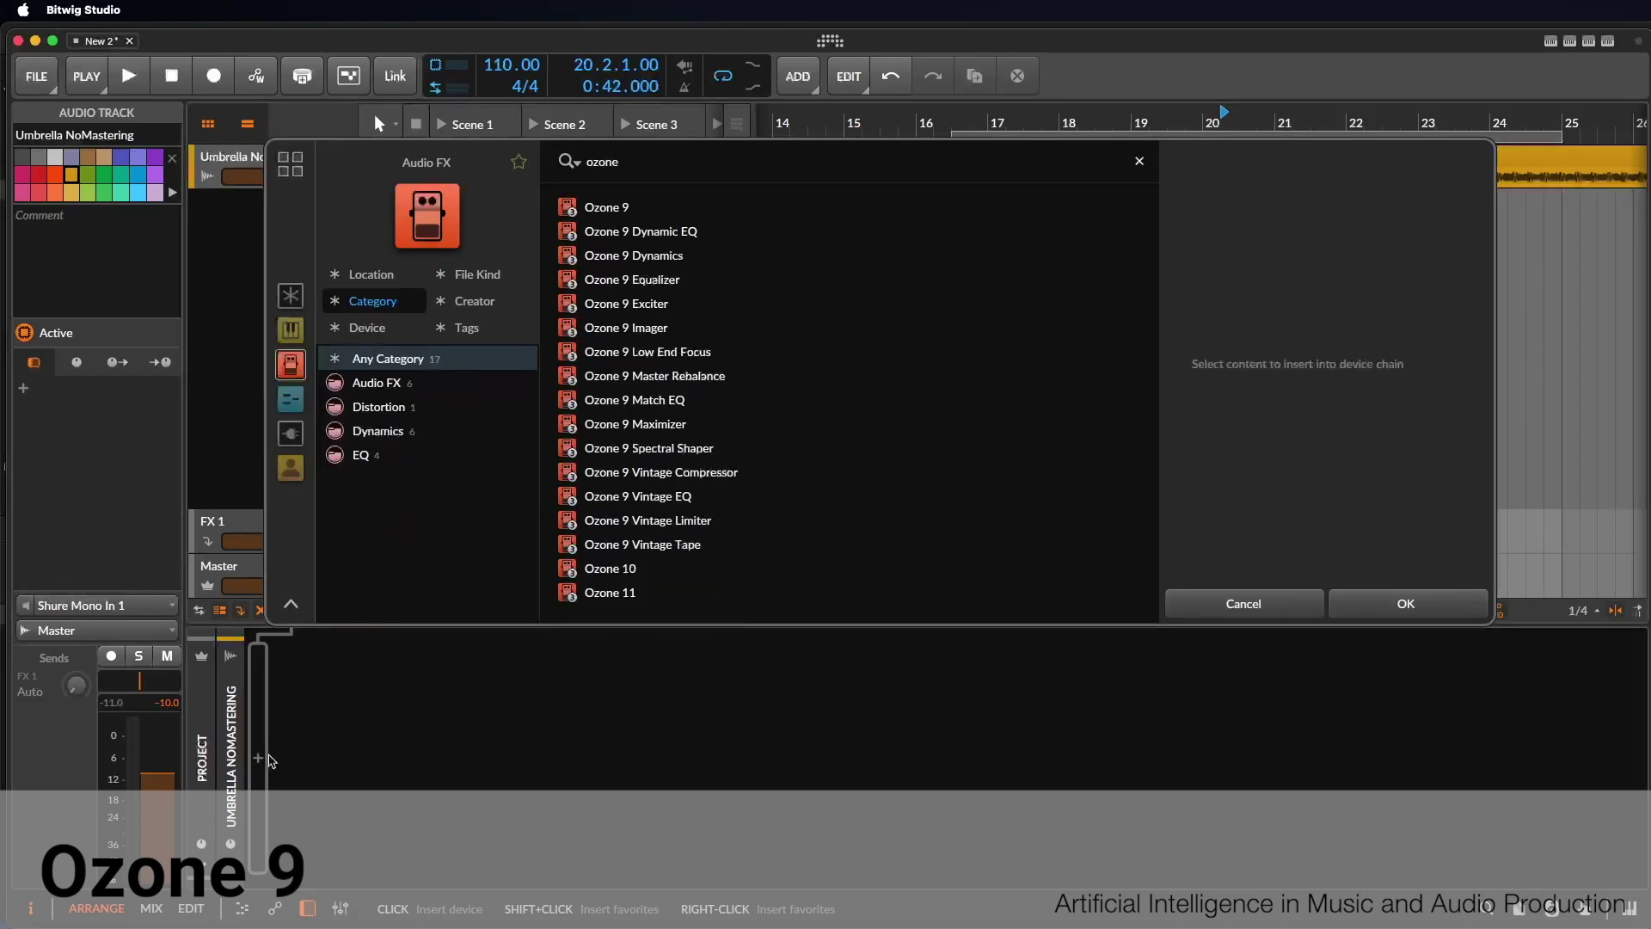
pyautogui.doubleClick(634, 209)
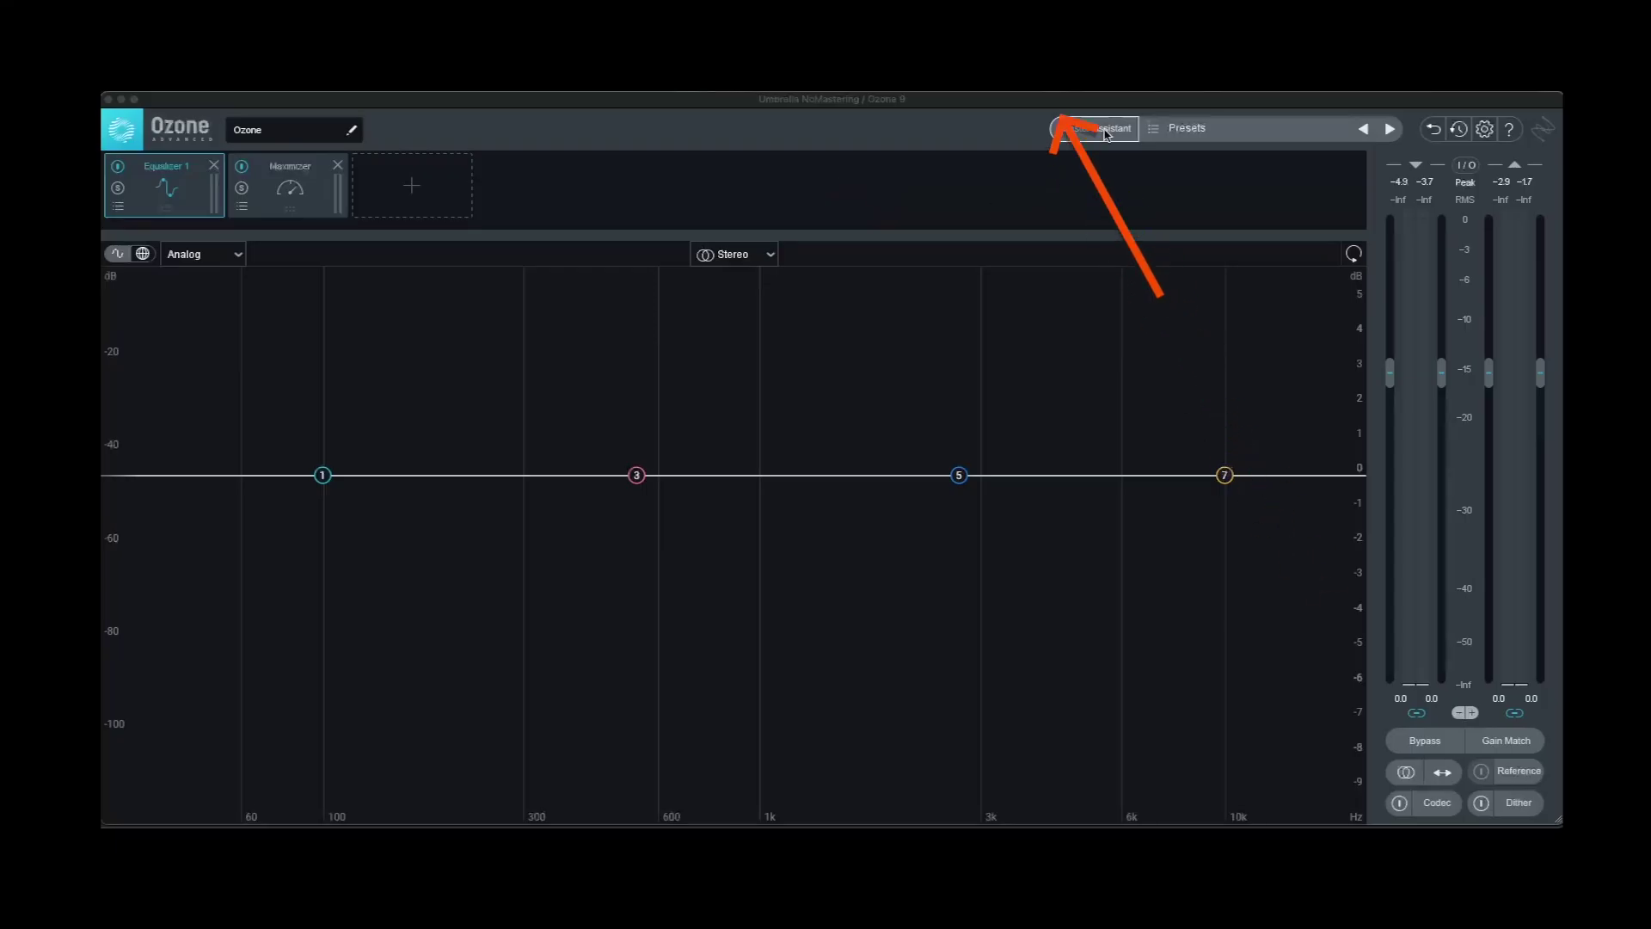
# Run Ozone's Master Assistant on the track and accept its suggested mastering chain.
pyautogui.click(1094, 130)
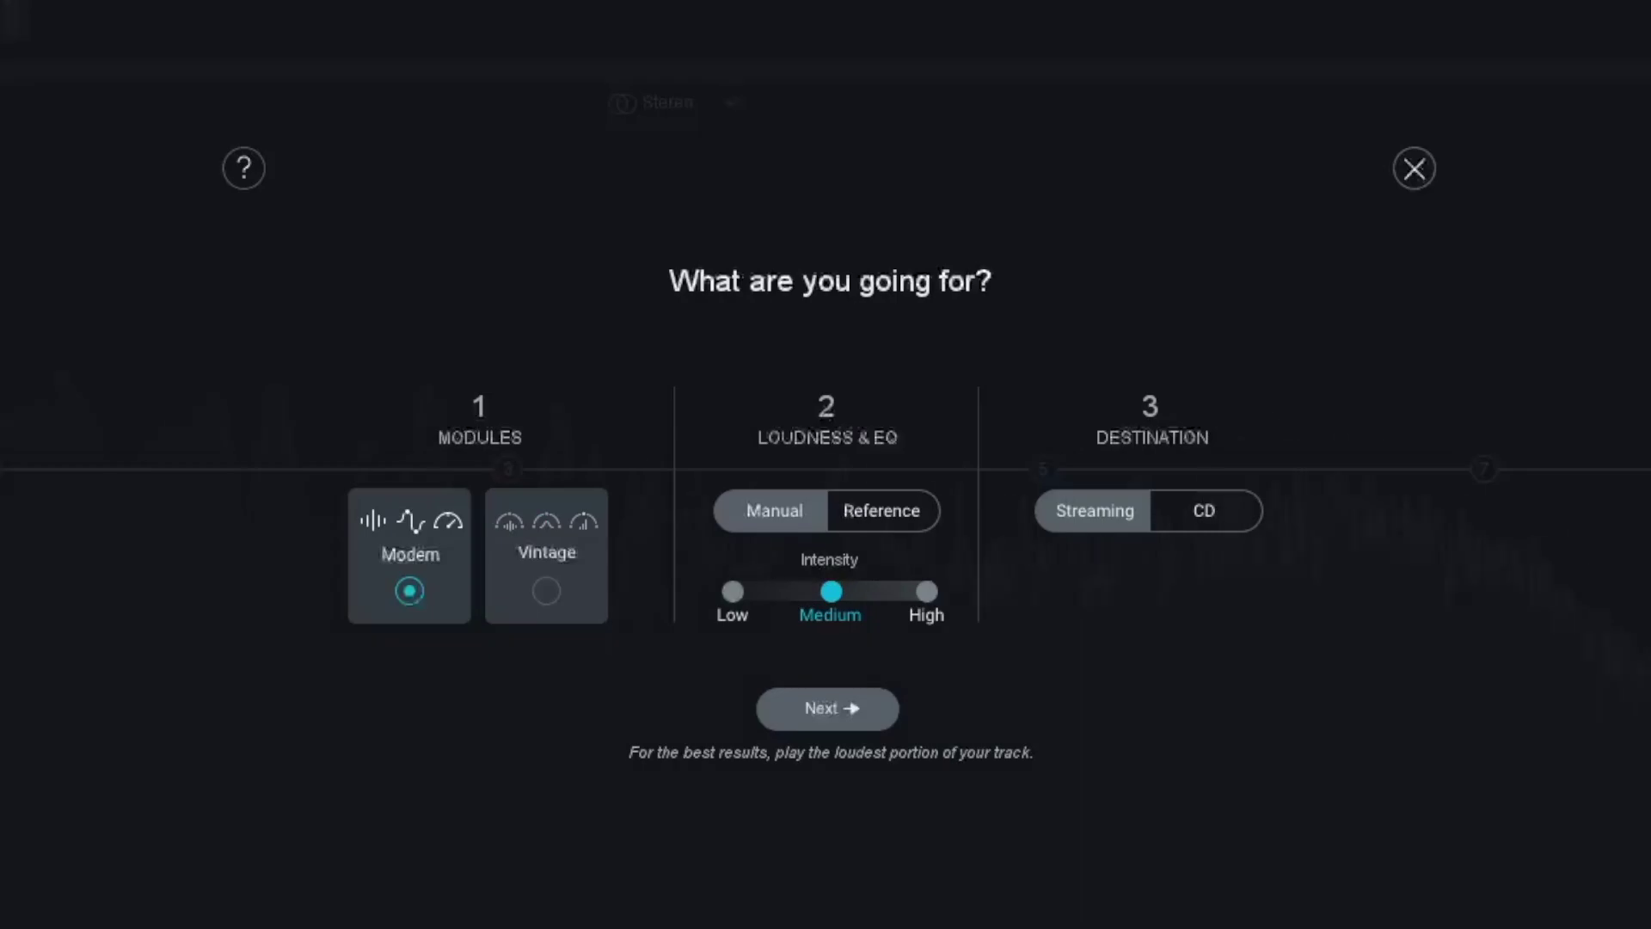
pyautogui.click(841, 710)
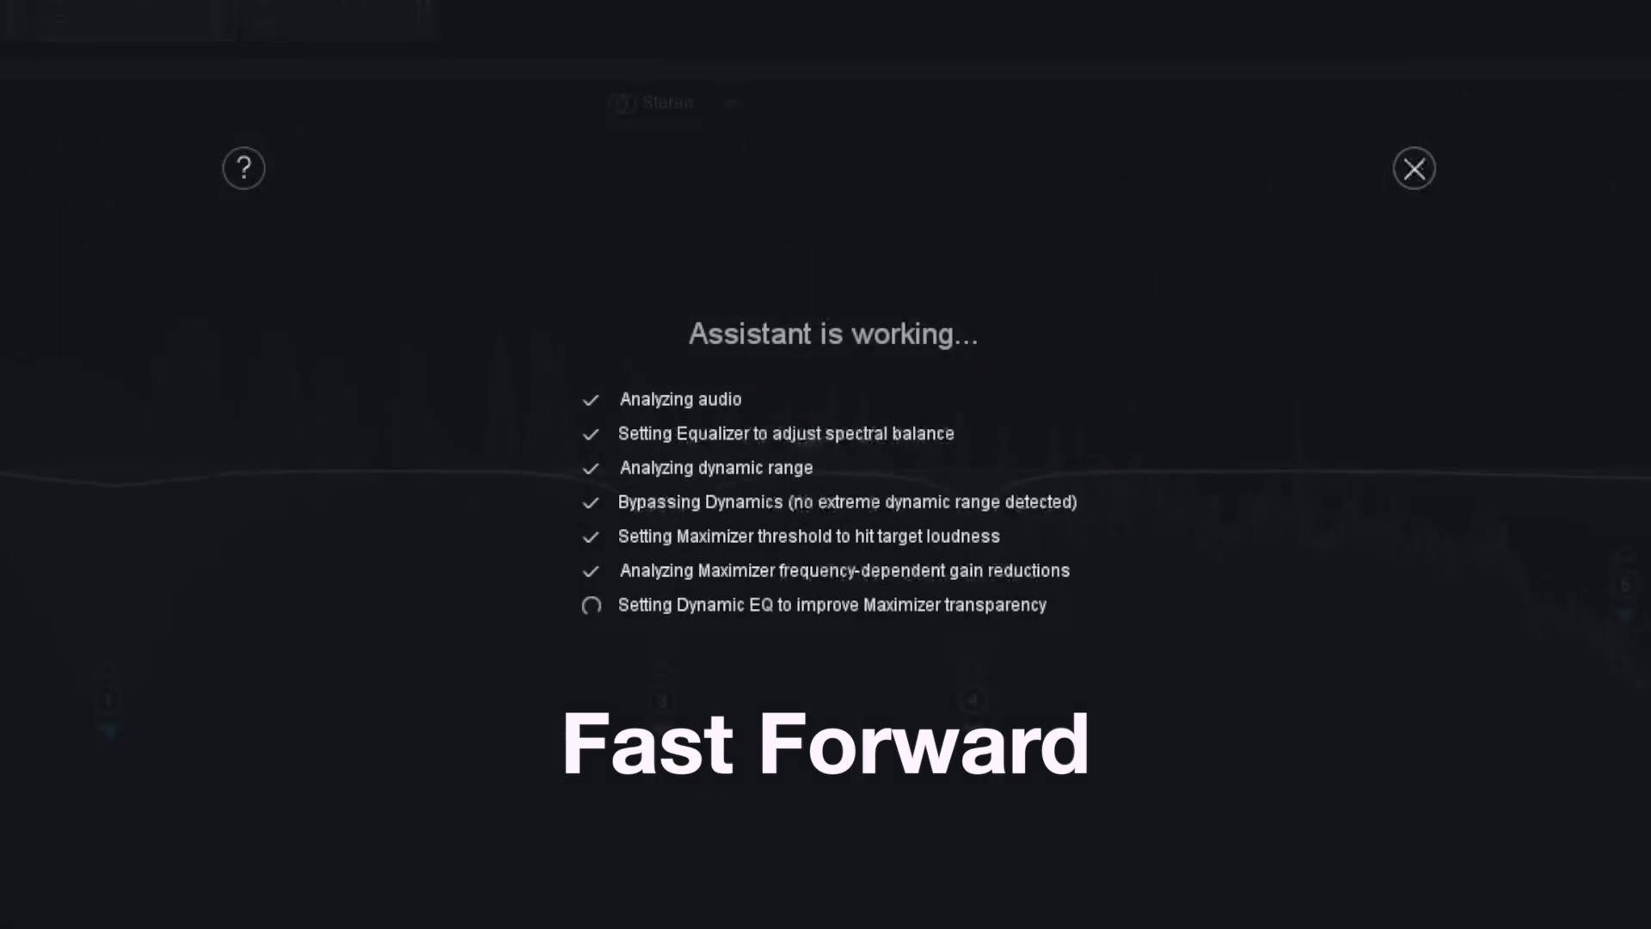
pyautogui.click(828, 670)
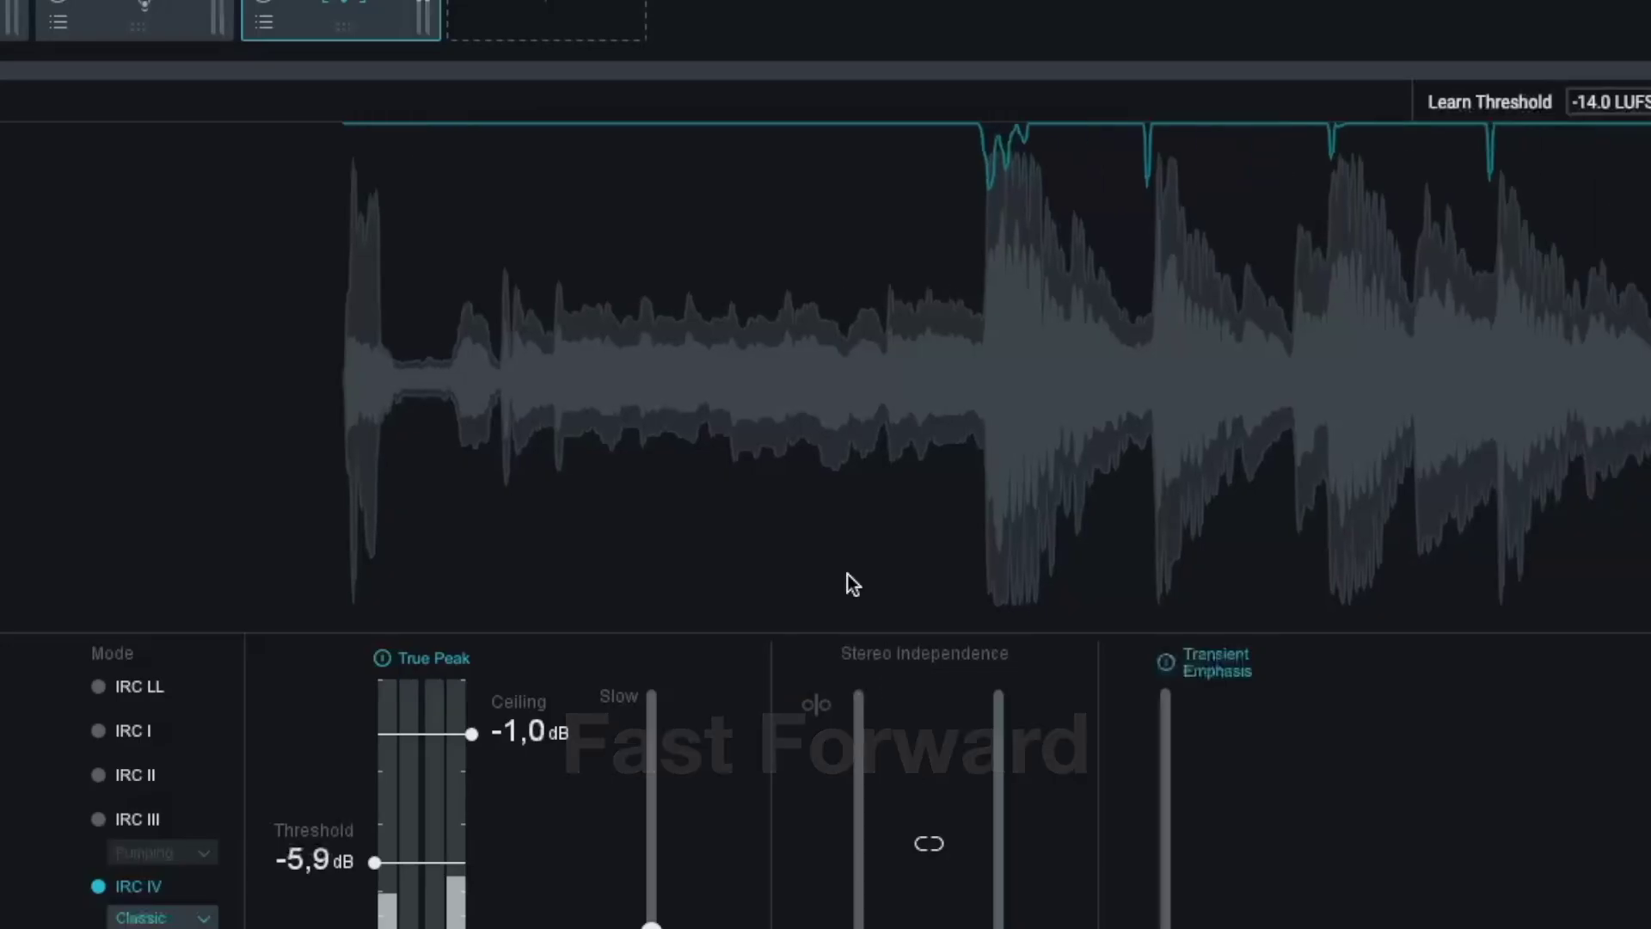
# Review the Equalizer, Dynamics, Dynamic EQ and Maximizer modules, ending on the Maximizer's -1.0 dB ceiling.
pyautogui.click(167, 180)
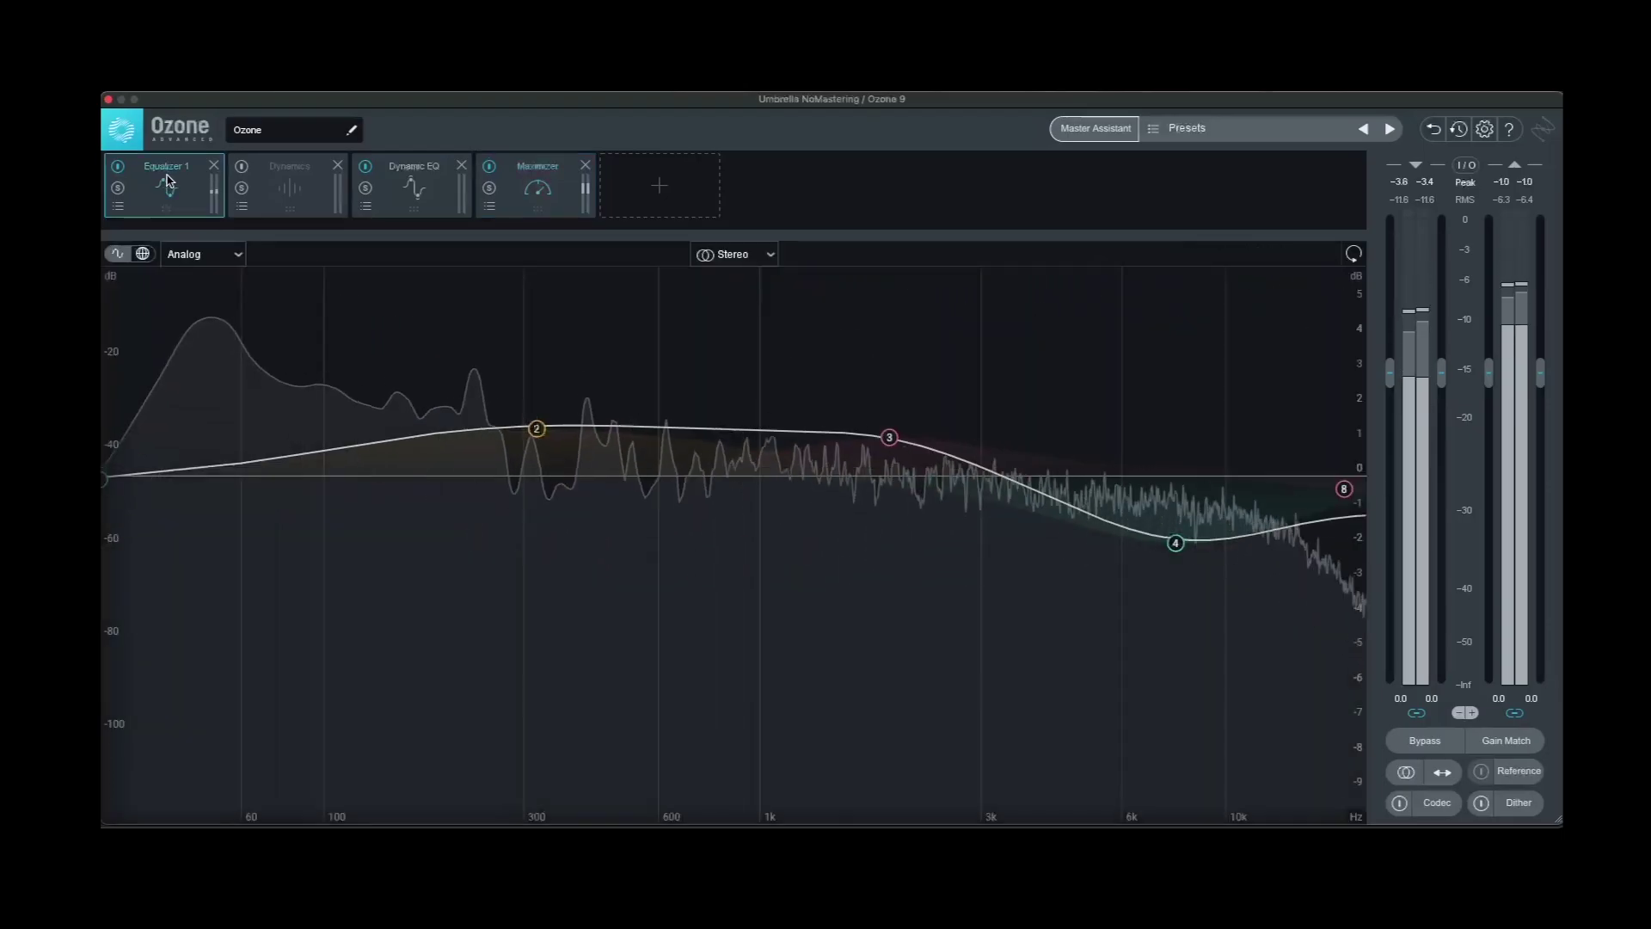
pyautogui.click(285, 184)
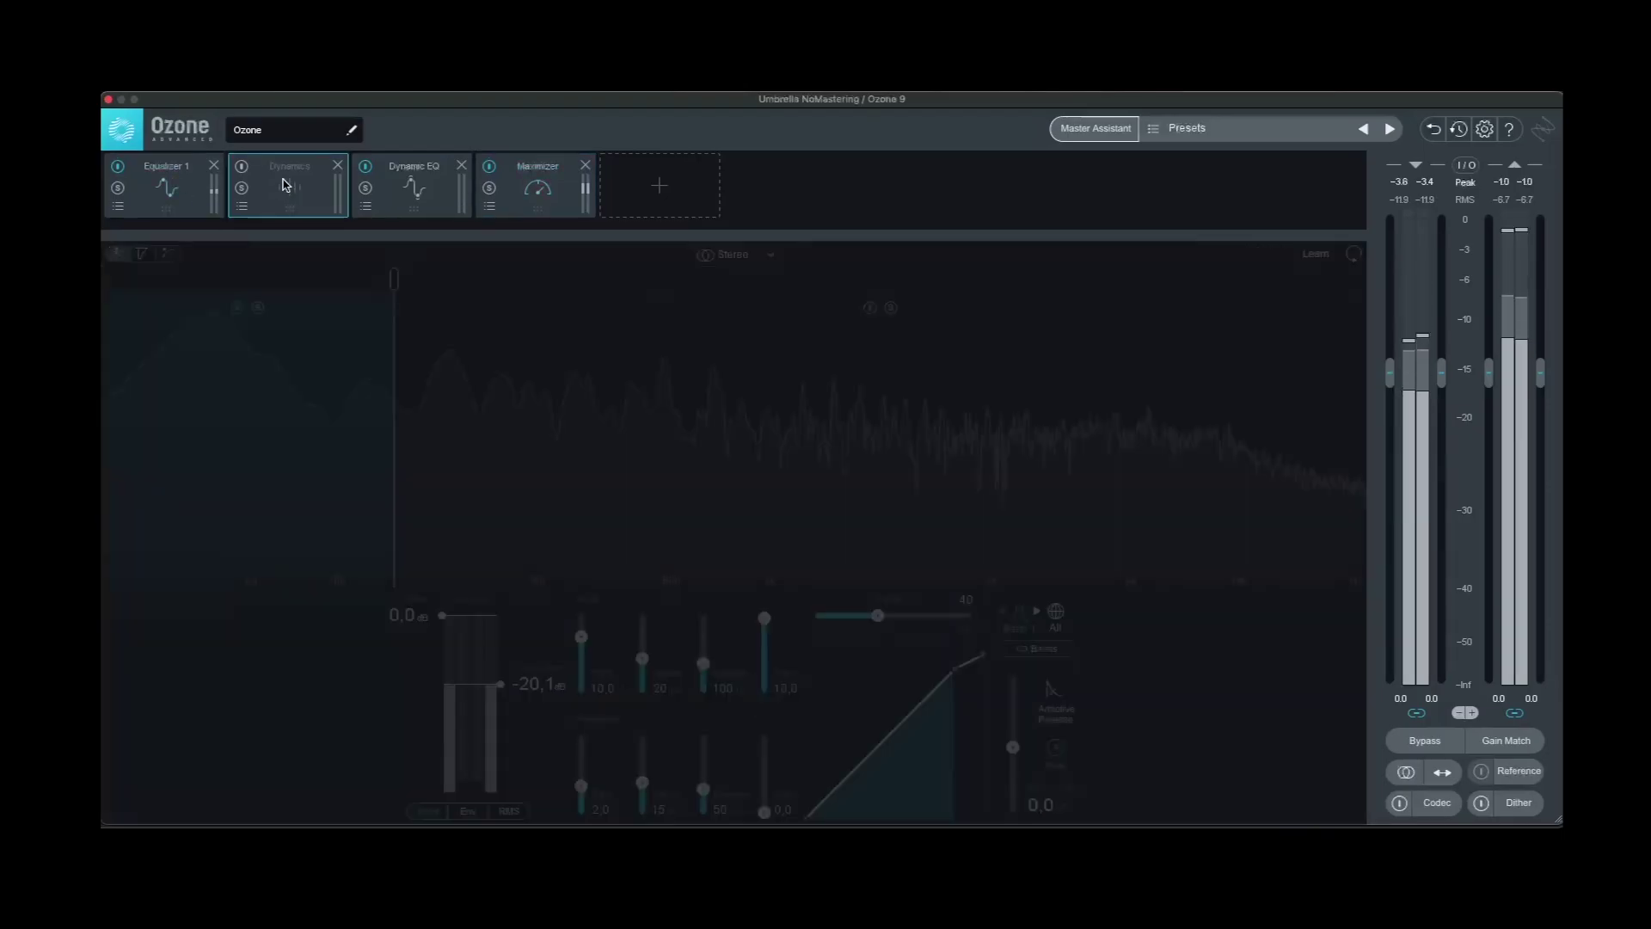
pyautogui.click(413, 183)
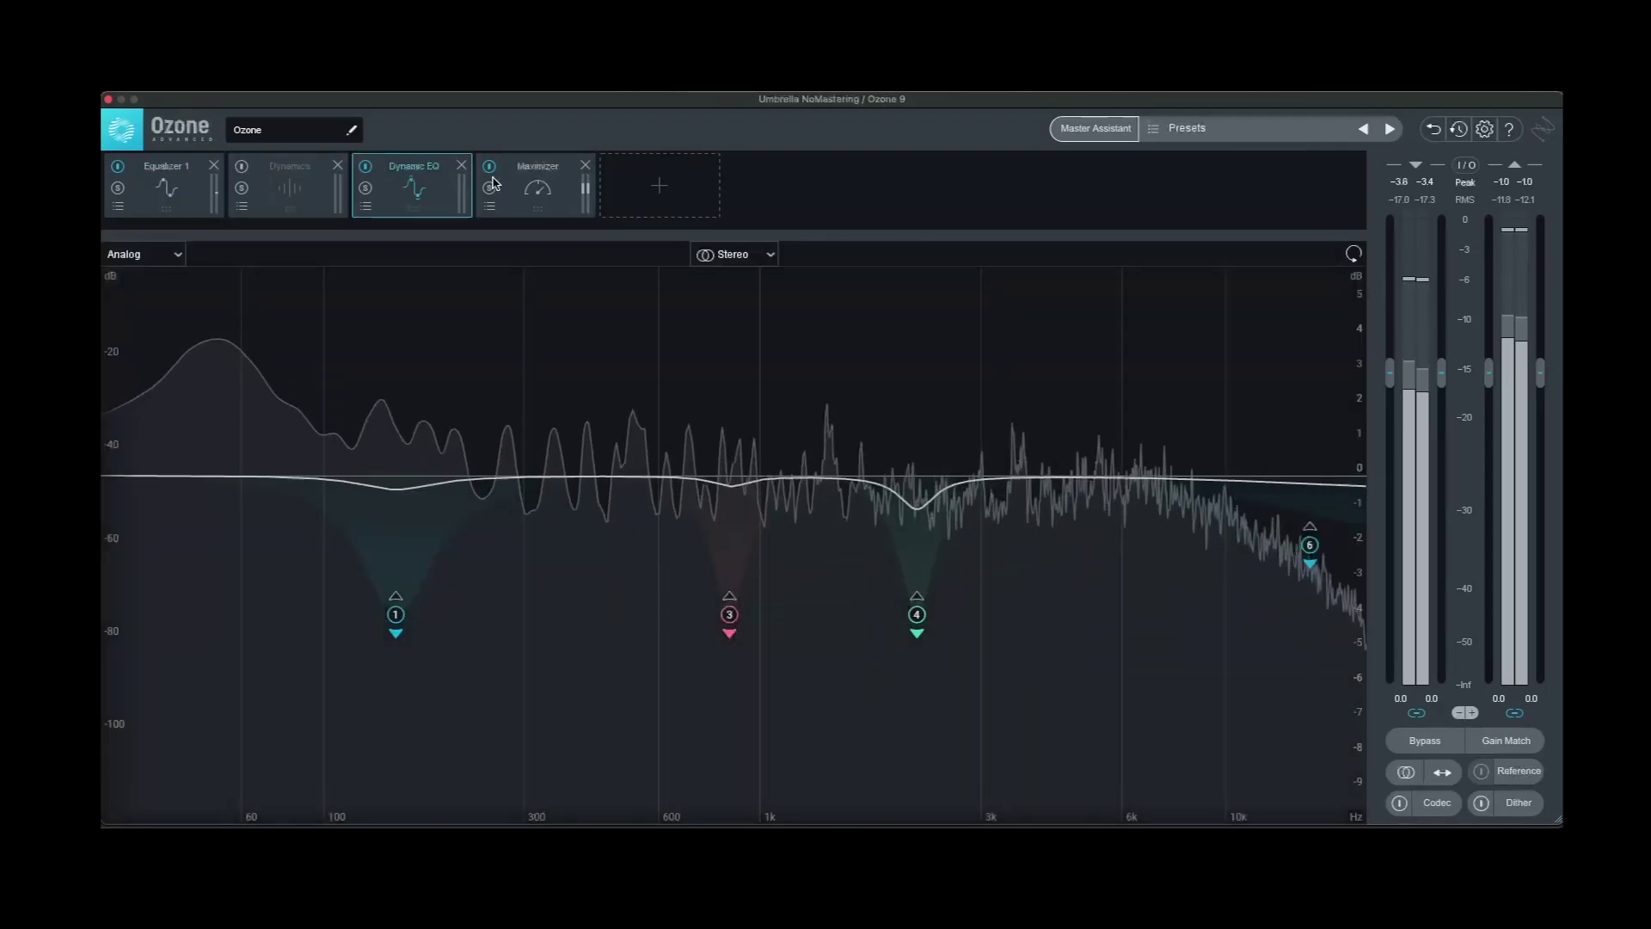
pyautogui.click(547, 177)
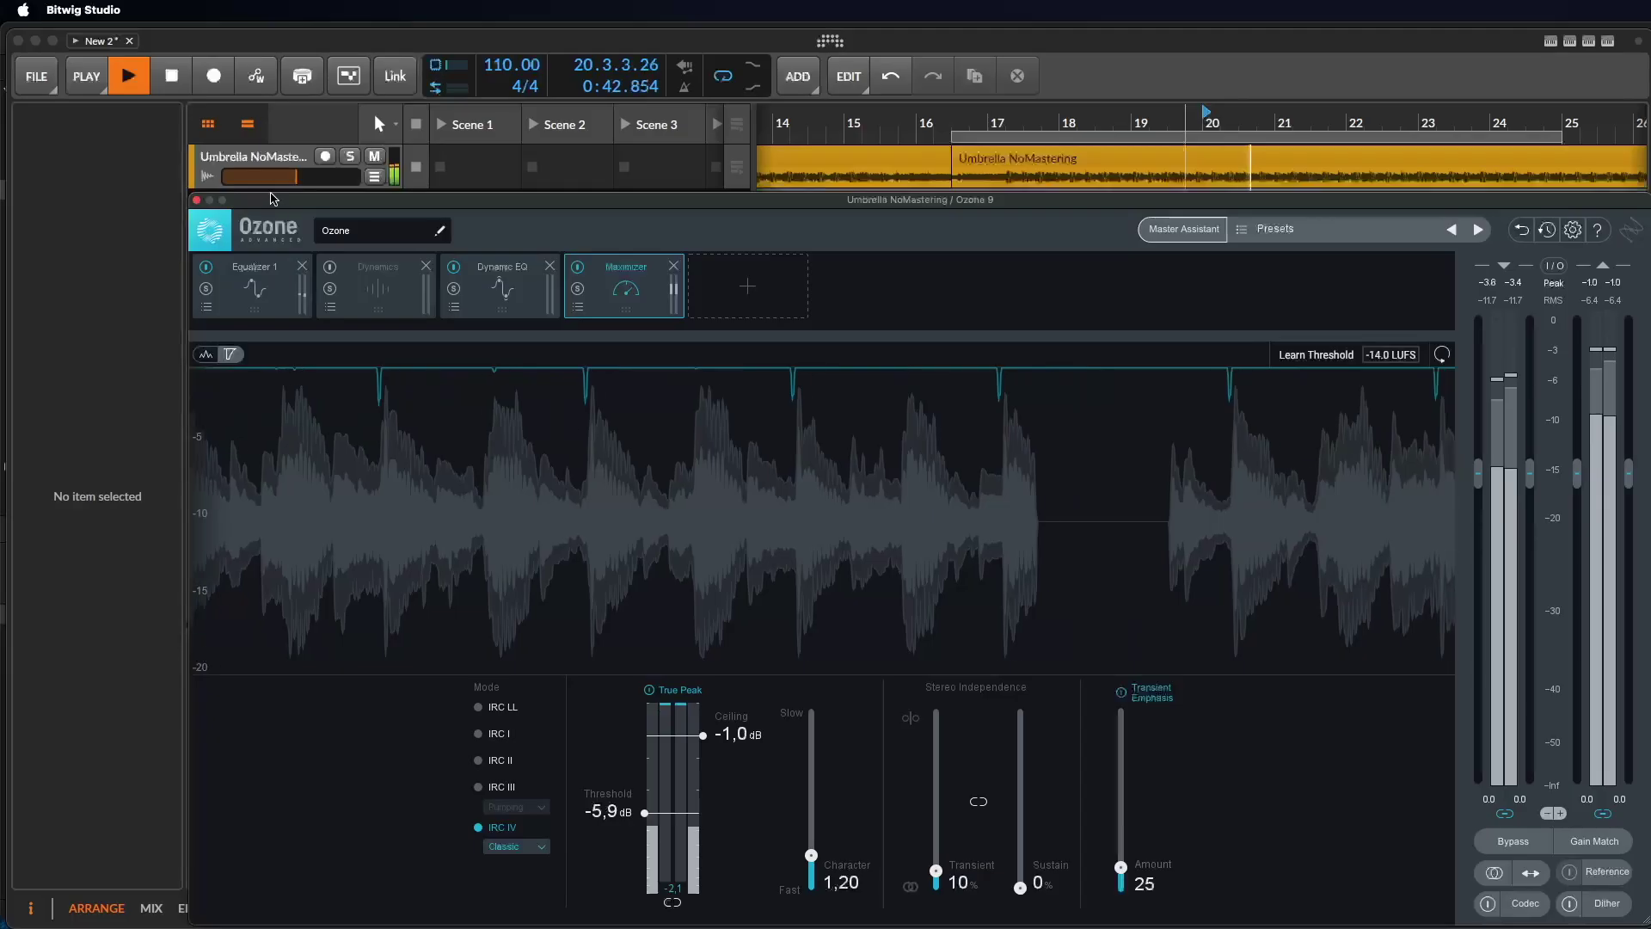
pyautogui.moveTo(267, 223); pyautogui.dragTo(967, 90)
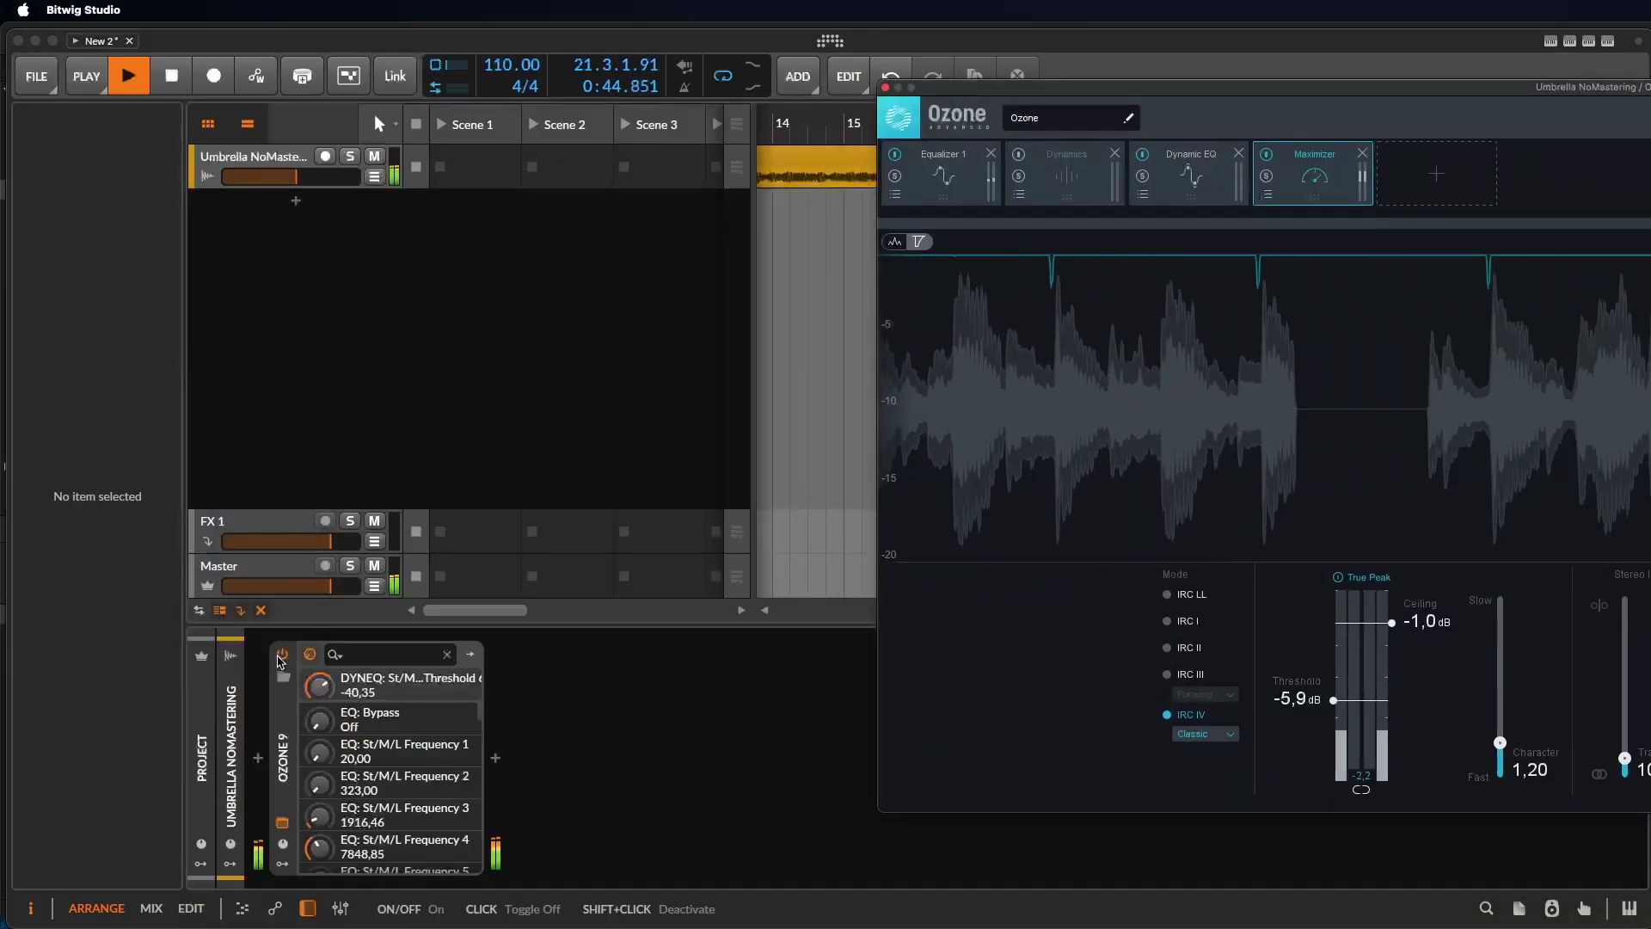
# Switch Ozone 9 off and back on to compare the unmastered and mastered track.
pyautogui.click(284, 655)
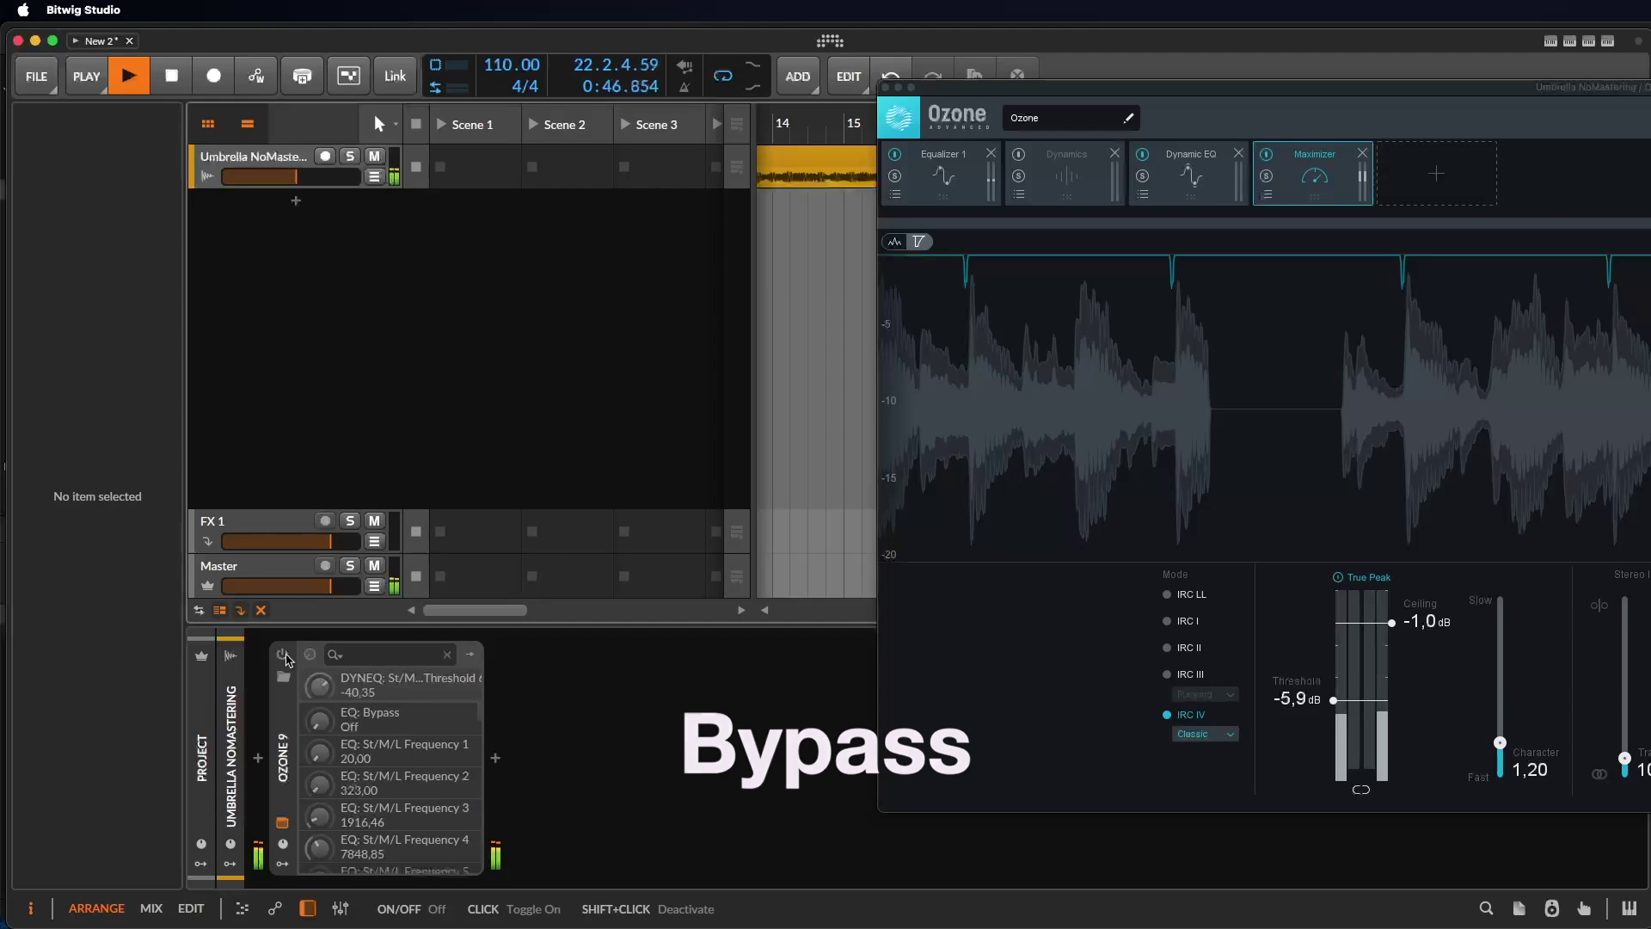
pyautogui.click(284, 655)
pyautogui.moveTo(1287, 88); pyautogui.dragTo(587, 100)
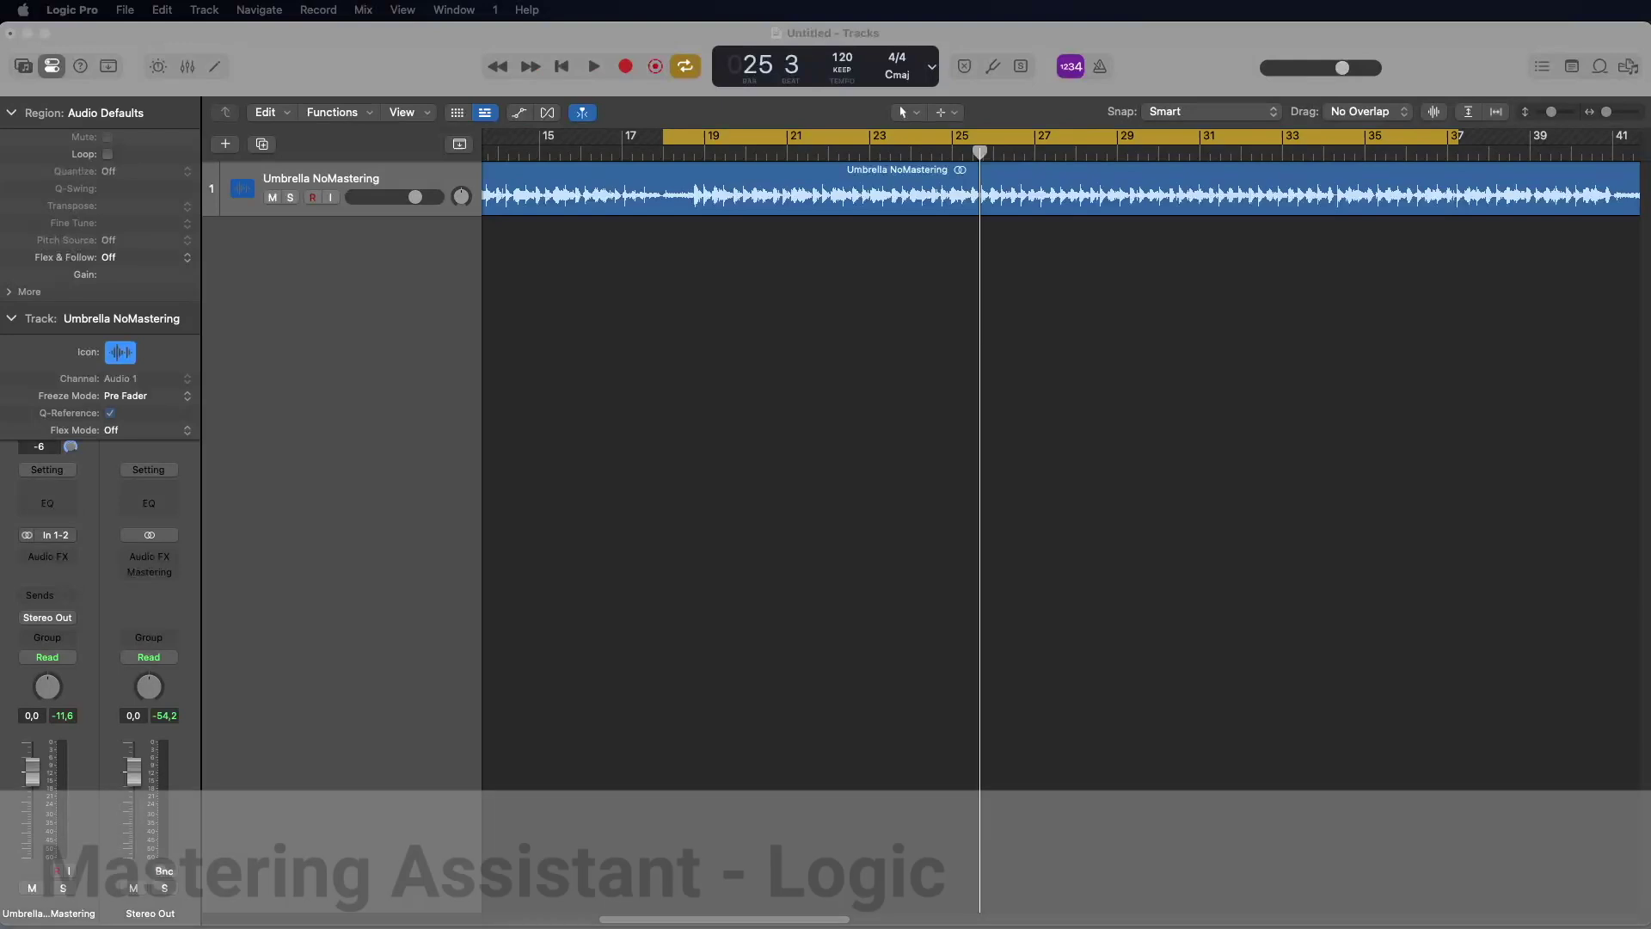
# In Logic Pro, add the Mastering Assistant to the Stereo Out and let it analyze the song.
pyautogui.click(1432, 762)
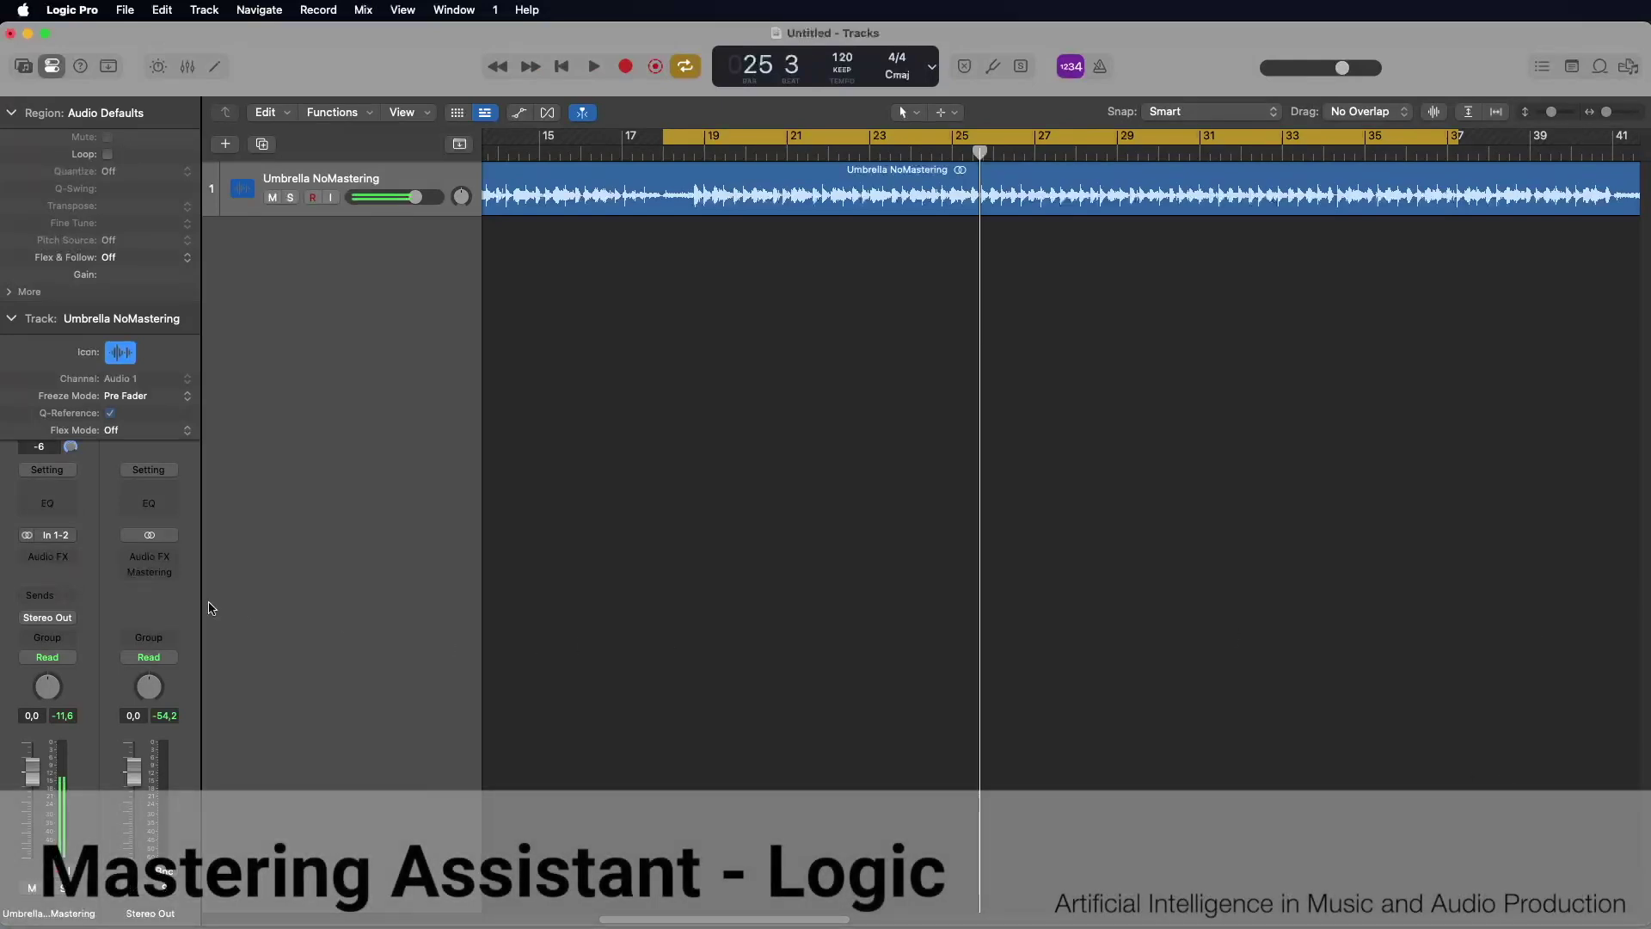
pyautogui.click(142, 573)
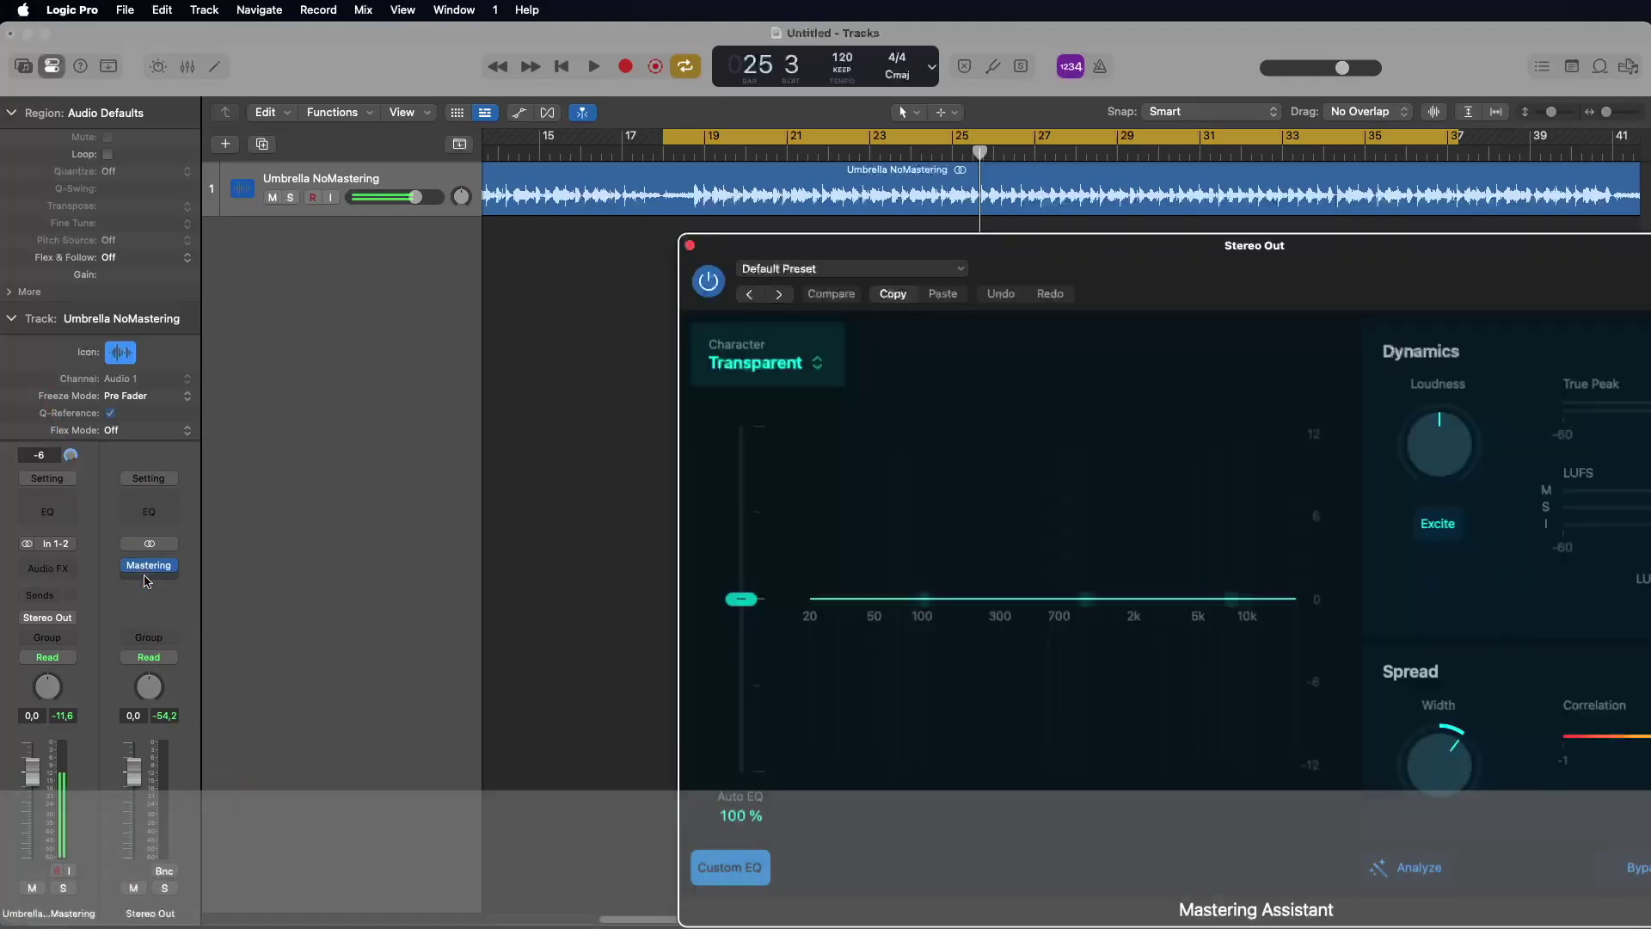
pyautogui.moveTo(1367, 250); pyautogui.dragTo(1133, 160)
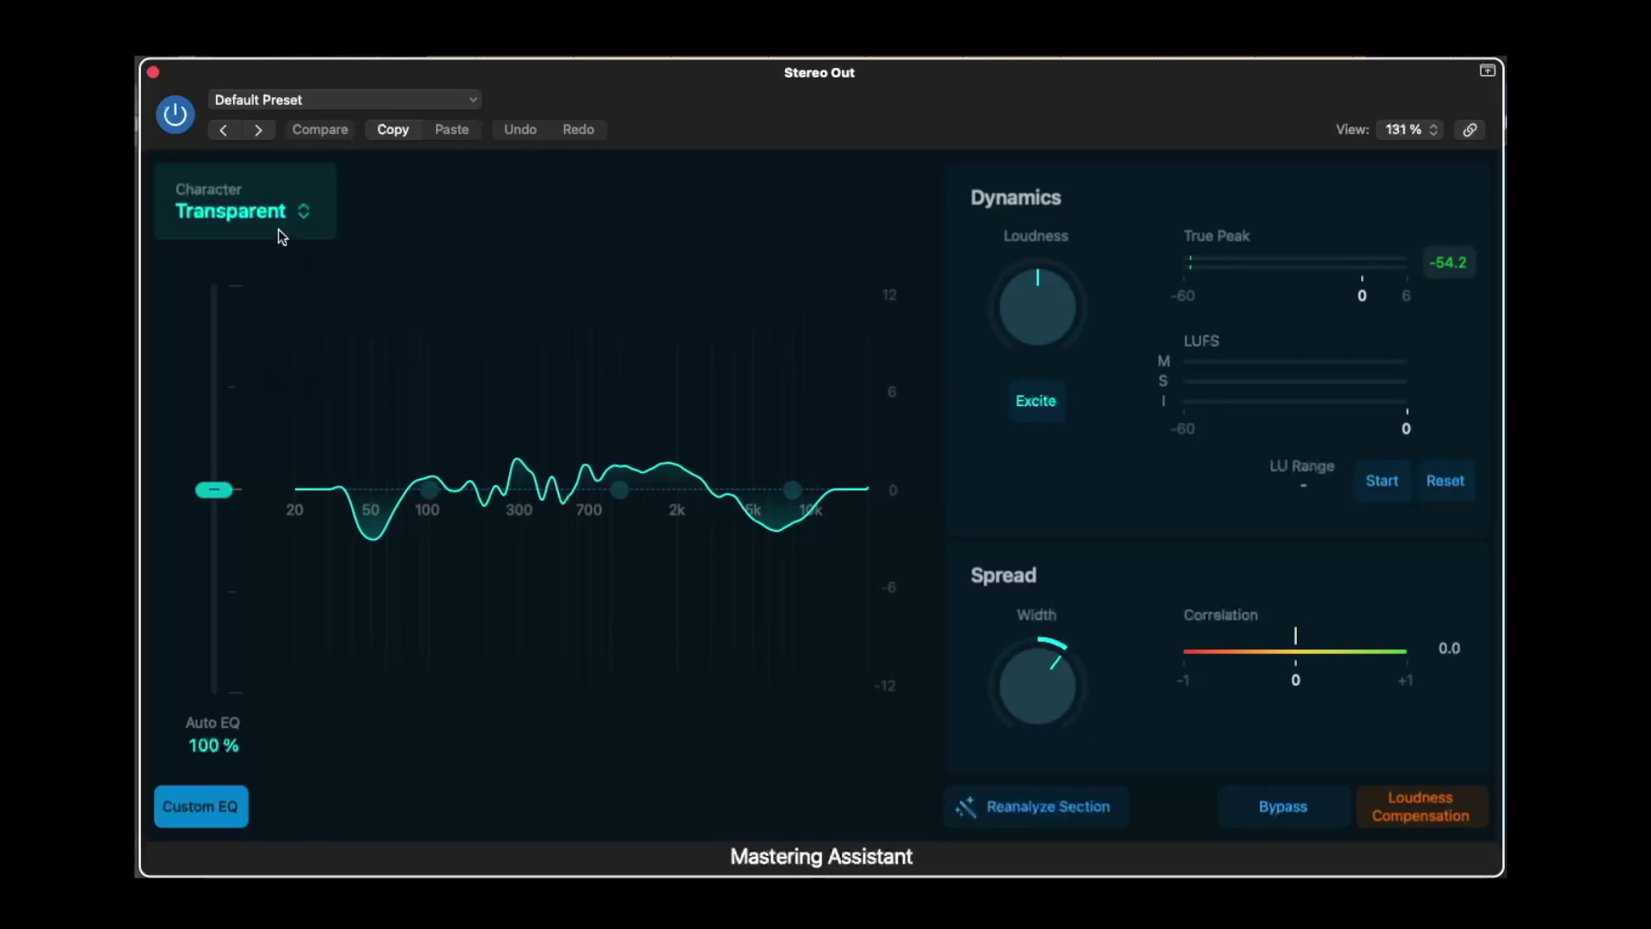
# Try the Punch character, then return the Mastering Assistant to Transparent.
pyautogui.click(243, 212)
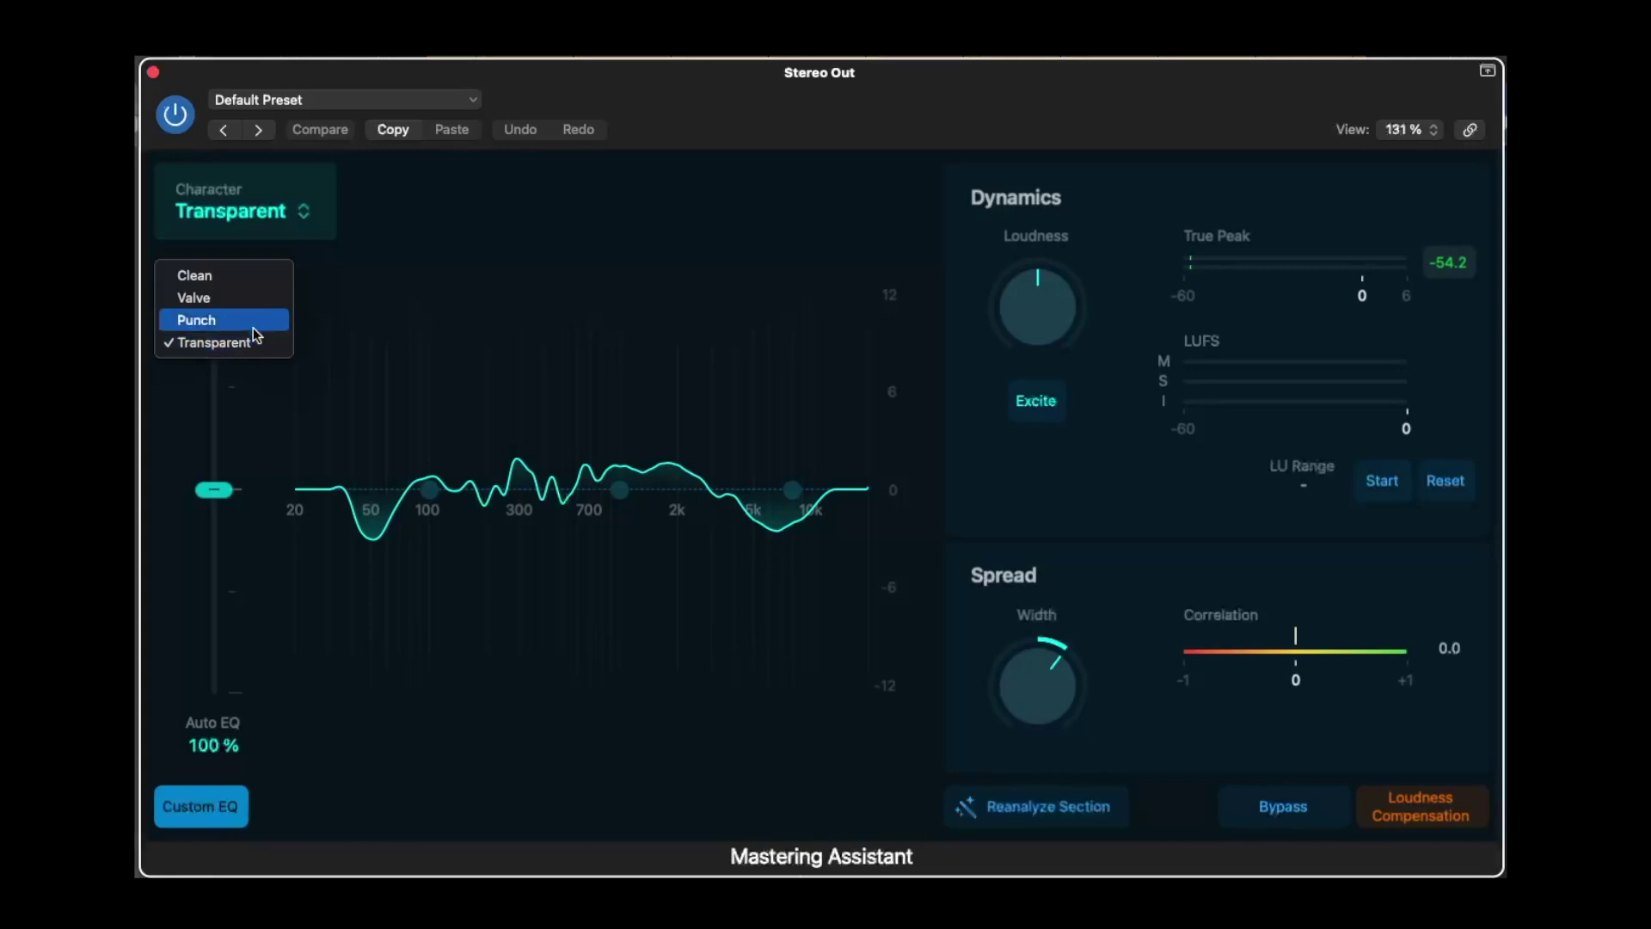
pyautogui.click(253, 322)
pyautogui.click(230, 215)
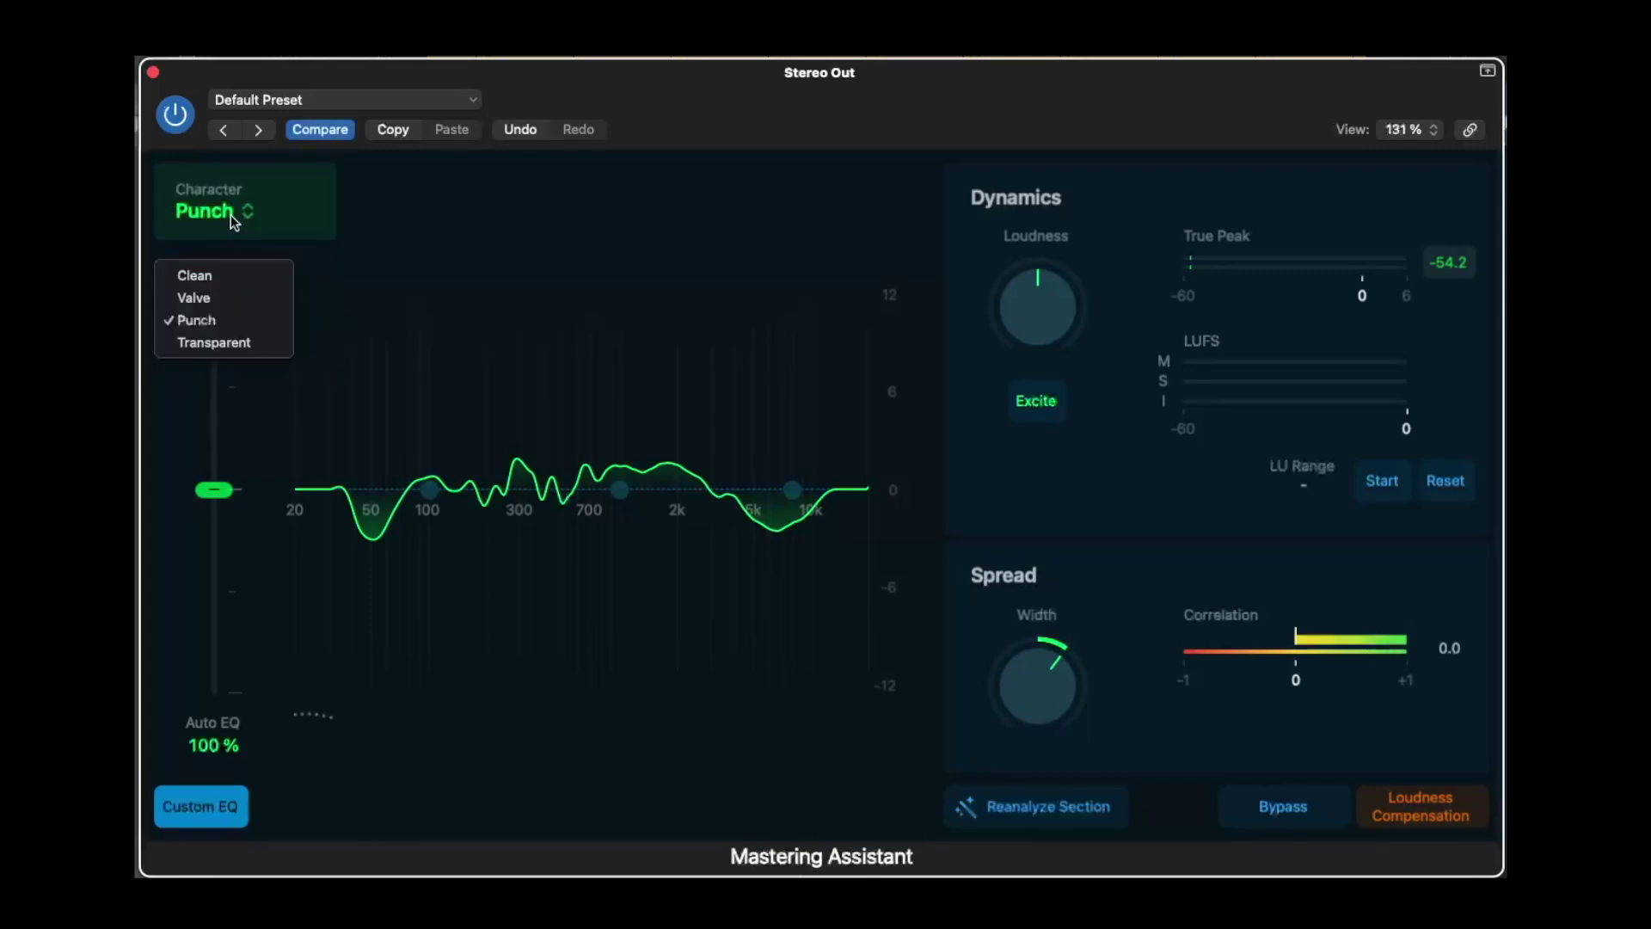
pyautogui.click(239, 344)
# Set Auto EQ to 97%, adjust loudness, and widen the stereo spread to about +0.40.
pyautogui.moveTo(215, 544); pyautogui.dragTo(207, 508)
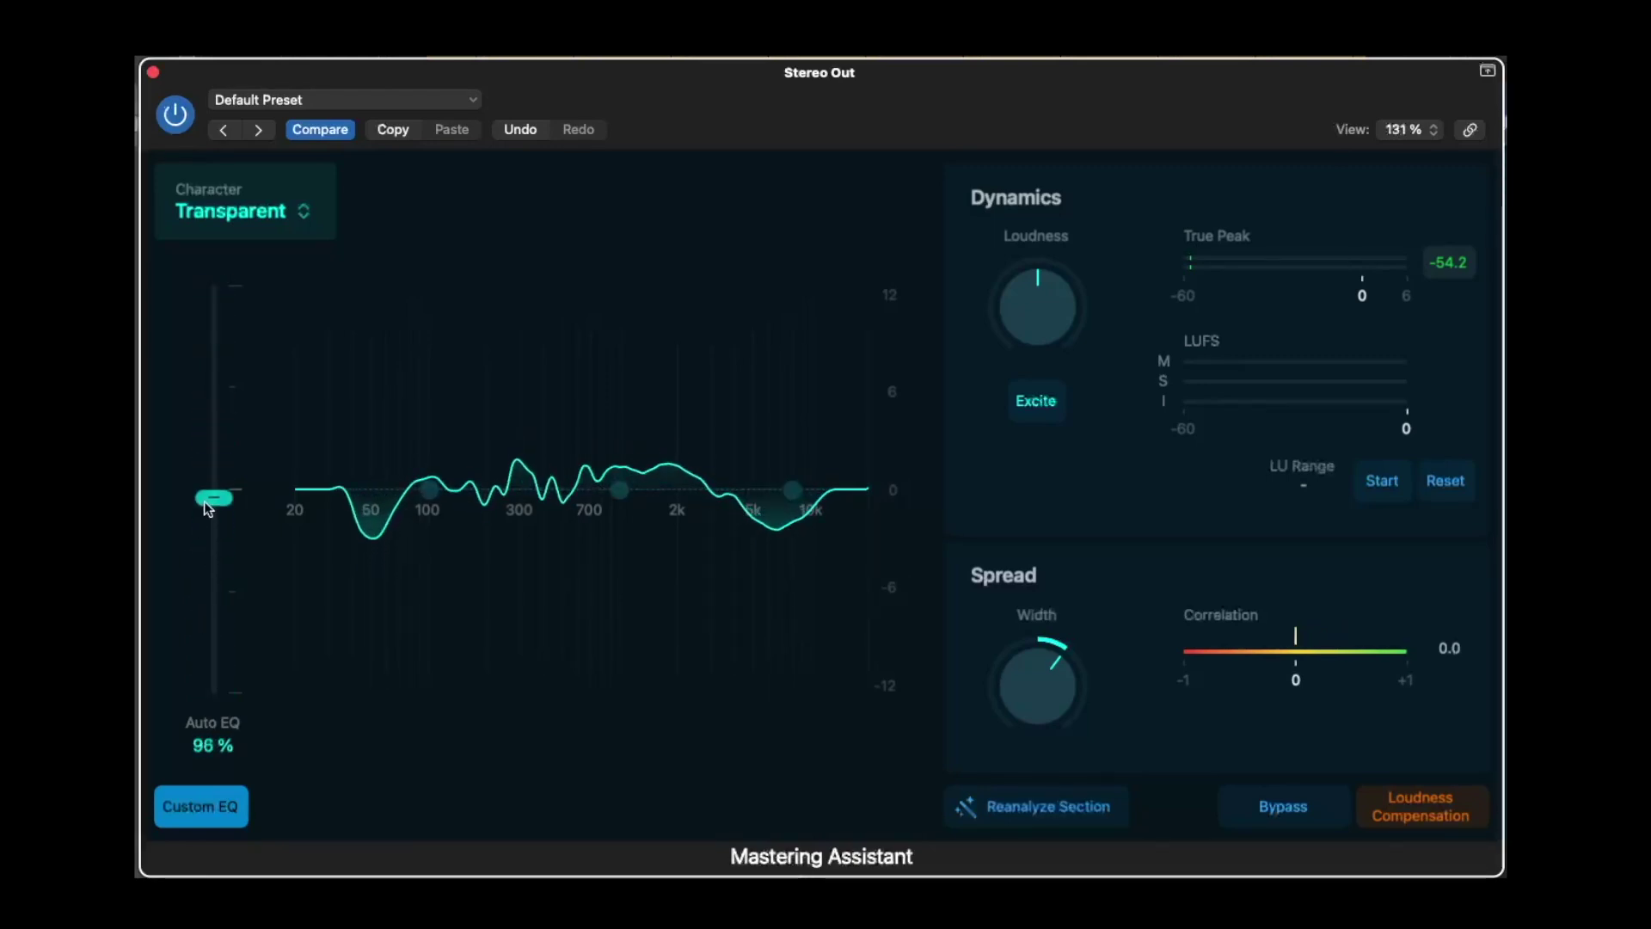
pyautogui.moveTo(1036, 305)
pyautogui.mouseDown()
pyautogui.moveTo(1002, 392)
pyautogui.moveTo(1004, 461)
pyautogui.moveTo(1025, 306)
pyautogui.mouseUp()
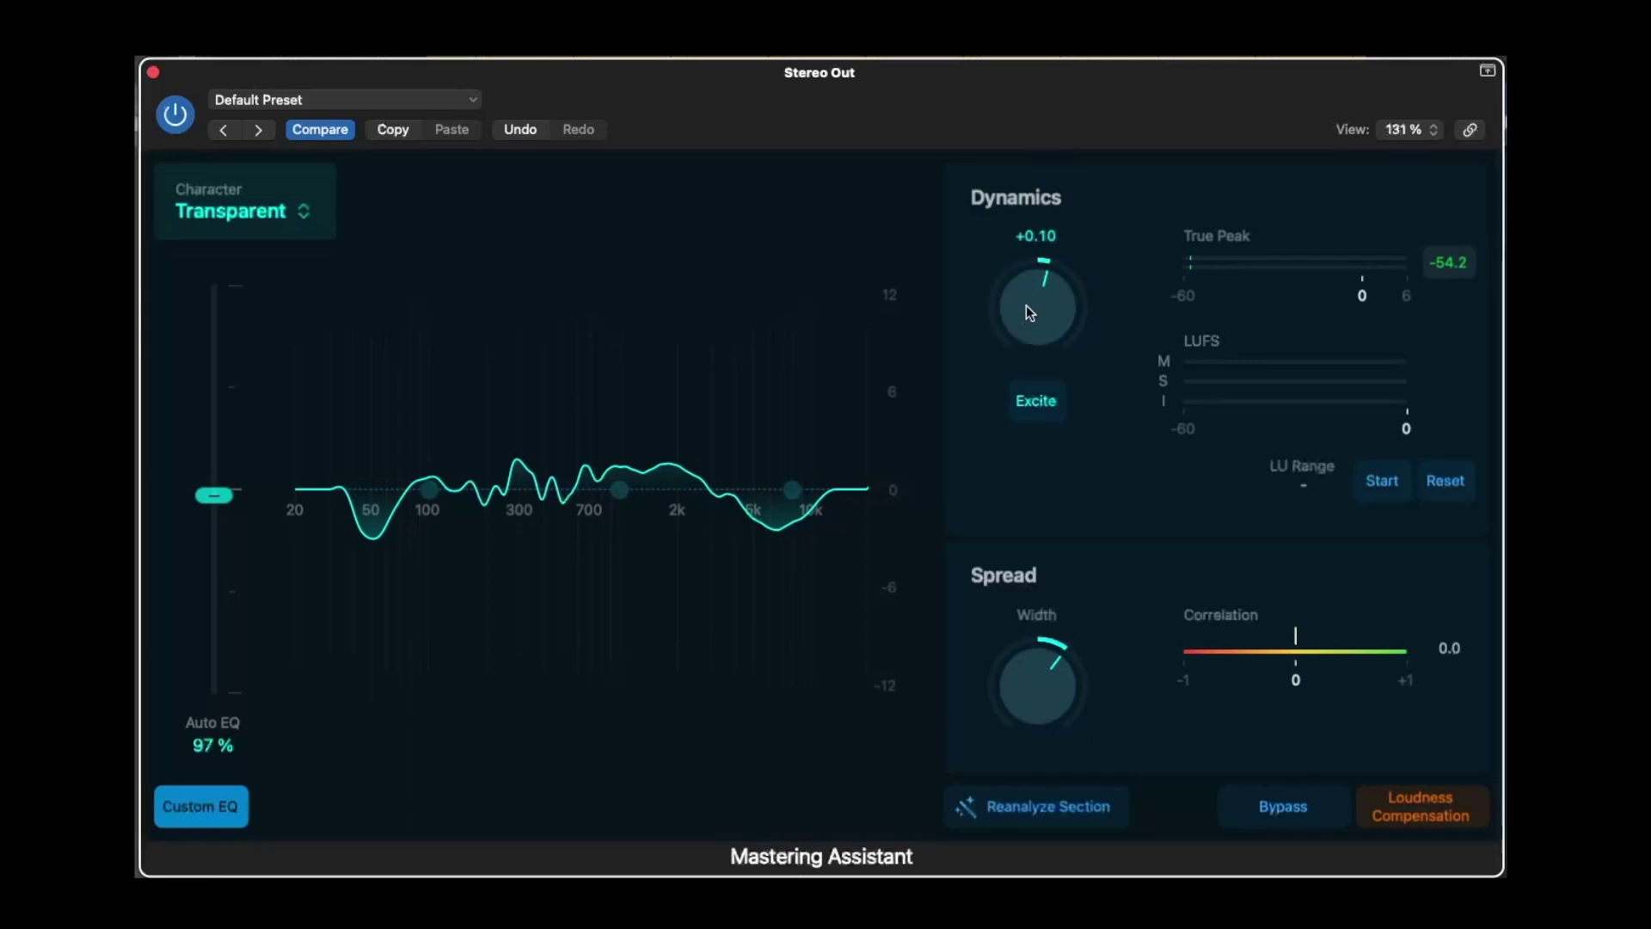
pyautogui.moveTo(1039, 707); pyautogui.dragTo(1059, 631)
pyautogui.moveTo(1036, 776); pyautogui.dragTo(1073, 697)
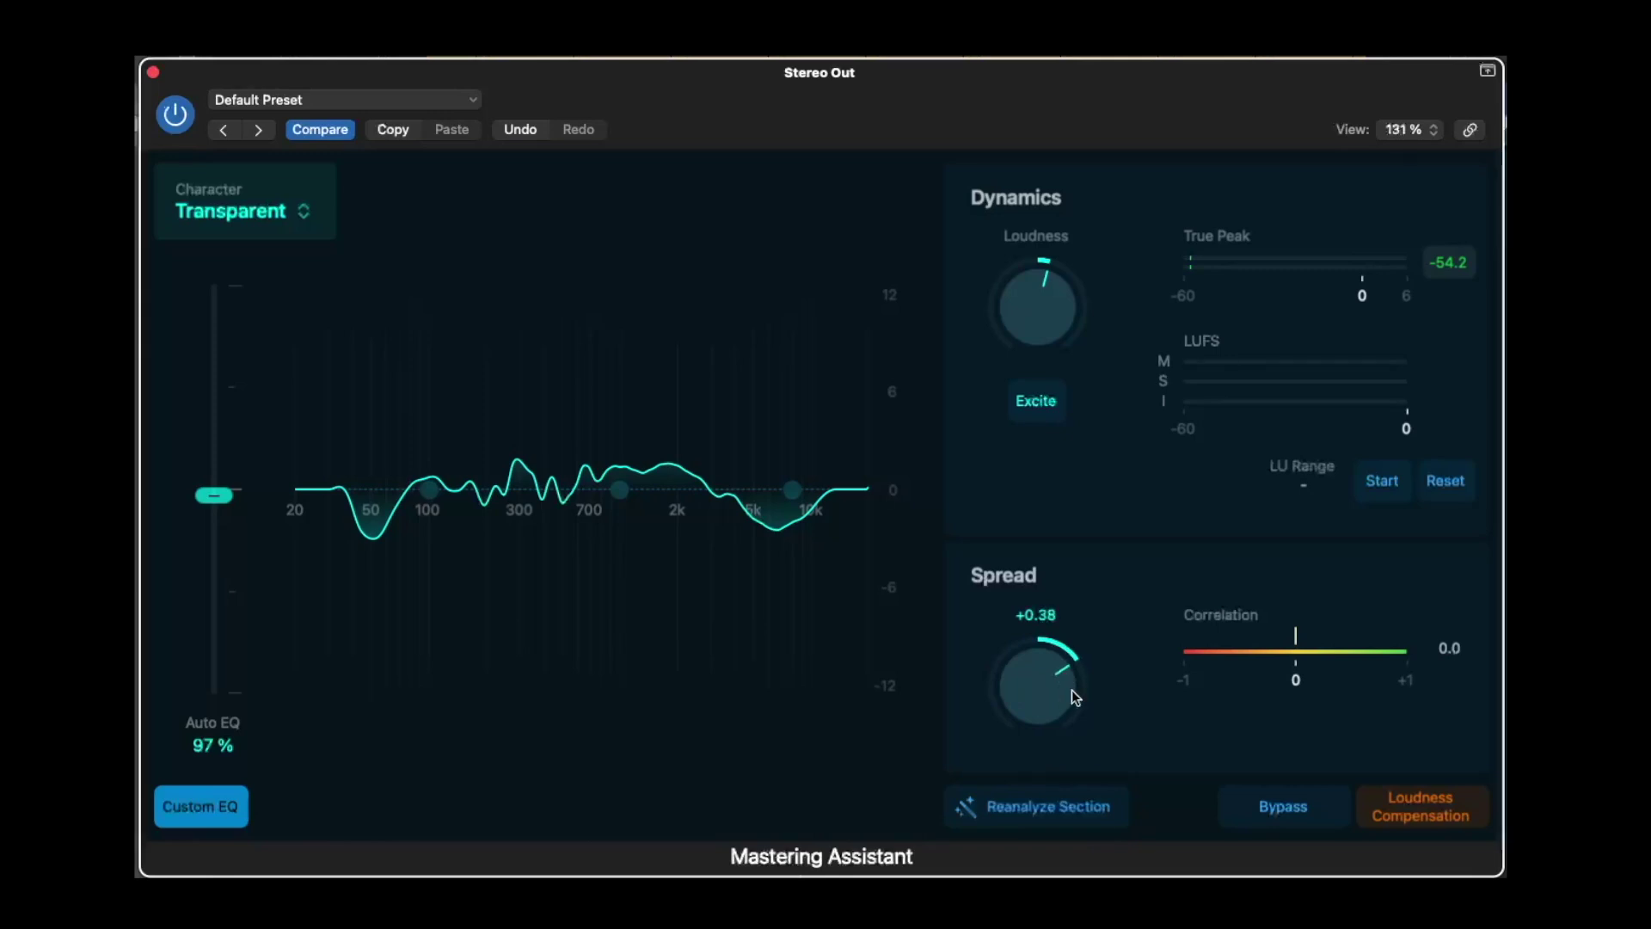
# Toggle Bypass repeatedly to A/B the mastered and unmastered sound, ending bypassed.
pyautogui.click(1306, 816)
pyautogui.click(1307, 815)
pyautogui.click(1306, 813)
pyautogui.click(1307, 814)
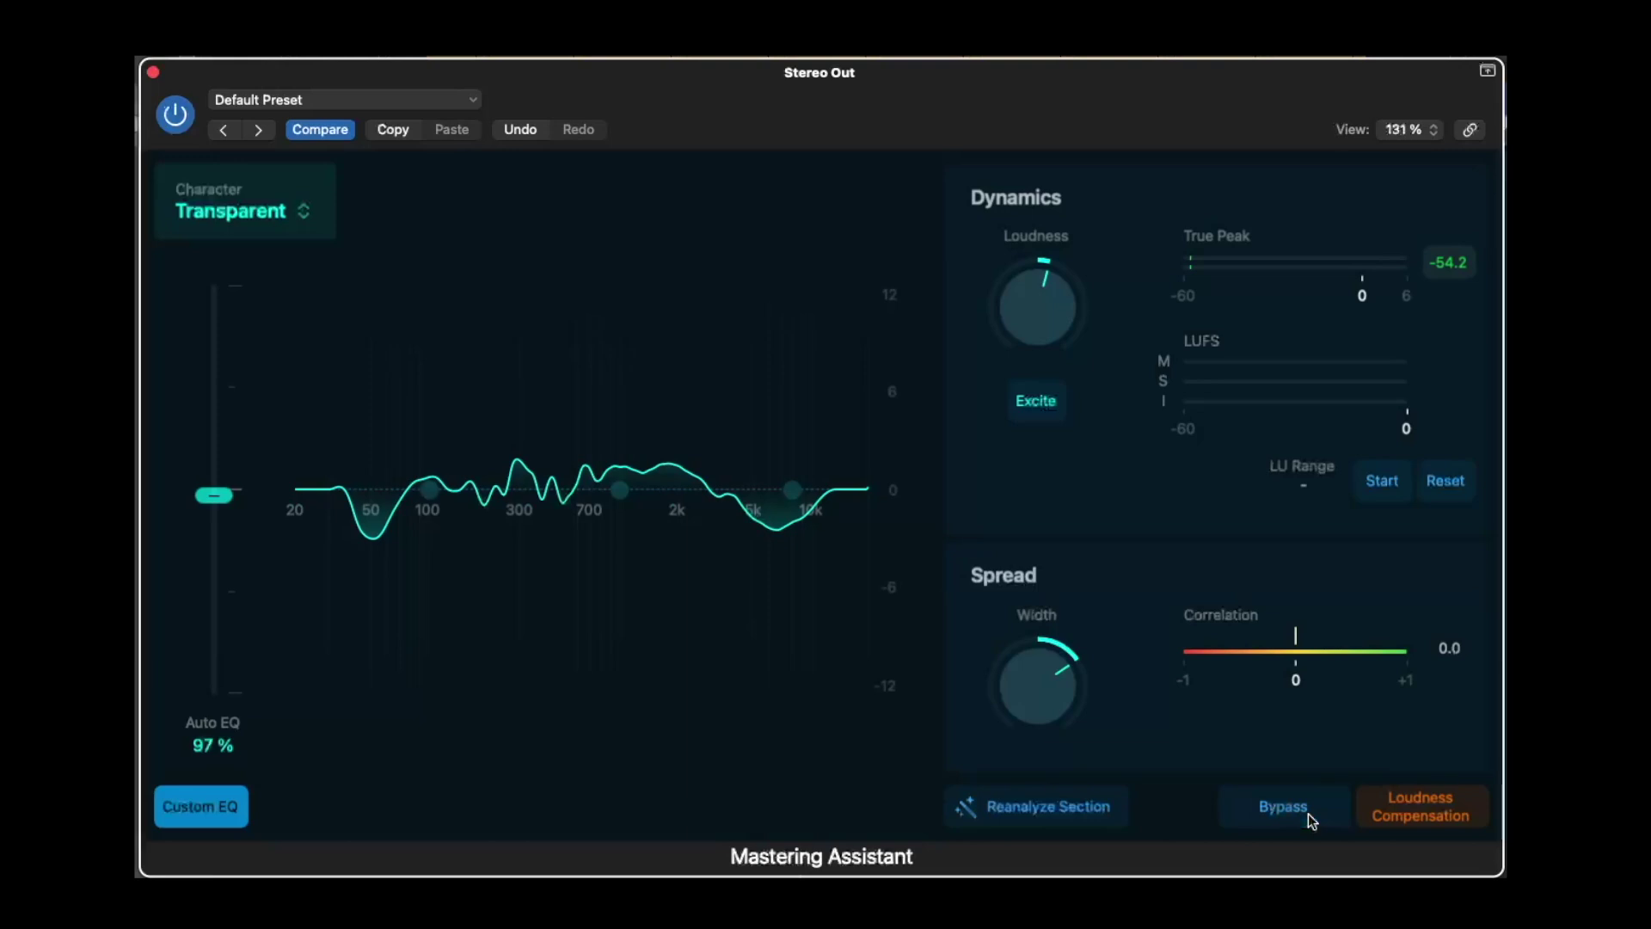
pyautogui.click(1303, 813)
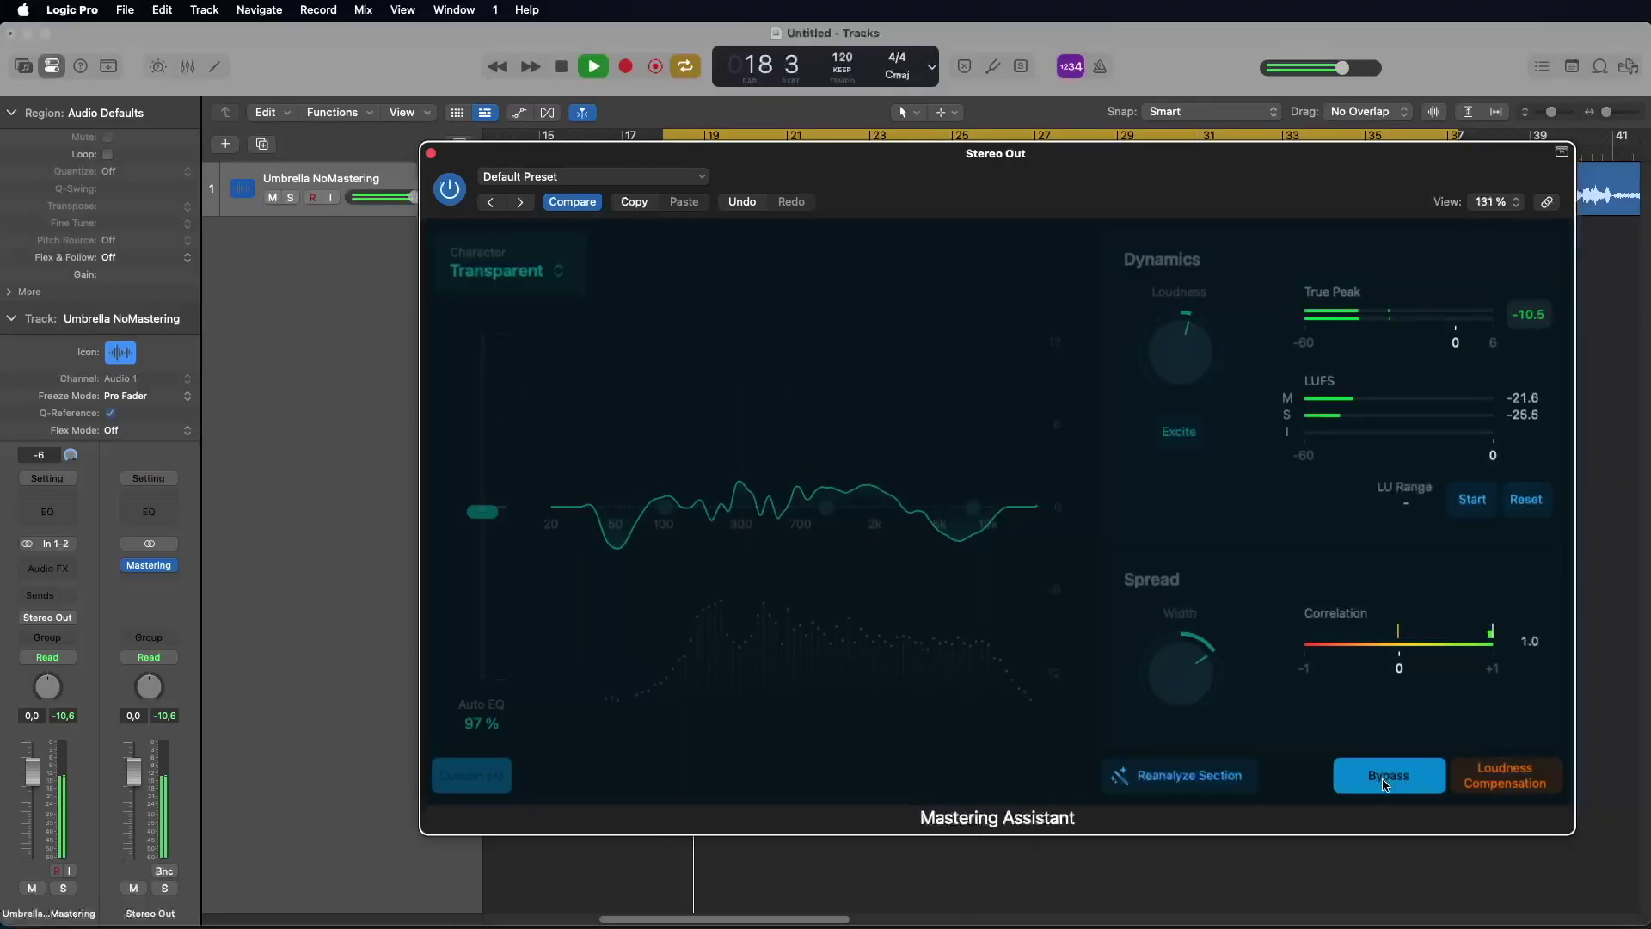
# Re-enable mastering, set Auto EQ to 102%, nudge loudness up, widen to +0.40, and stop playback.
pyautogui.click(1385, 782)
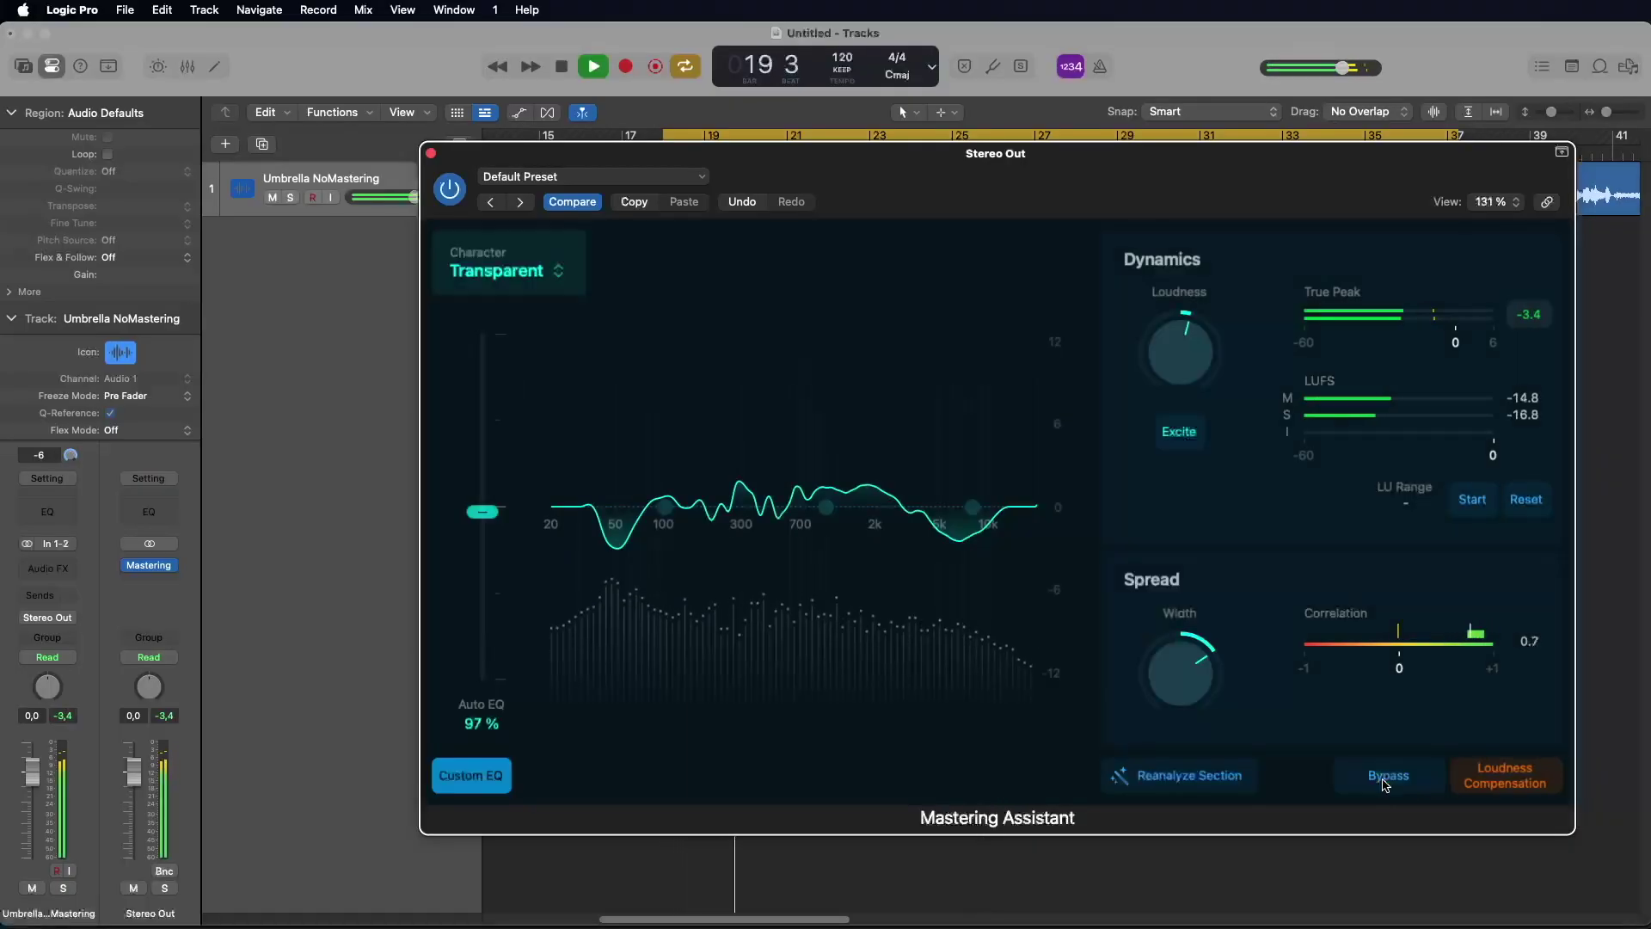
pyautogui.moveTo(482, 526)
pyautogui.mouseDown()
pyautogui.moveTo(485, 681)
pyautogui.moveTo(484, 348)
pyautogui.moveTo(484, 503)
pyautogui.mouseUp()
pyautogui.moveTo(1173, 337); pyautogui.dragTo(1172, 321)
pyautogui.moveTo(1188, 602); pyautogui.dragTo(1174, 693)
pyautogui.moveTo(1213, 800); pyautogui.dragTo(1231, 746)
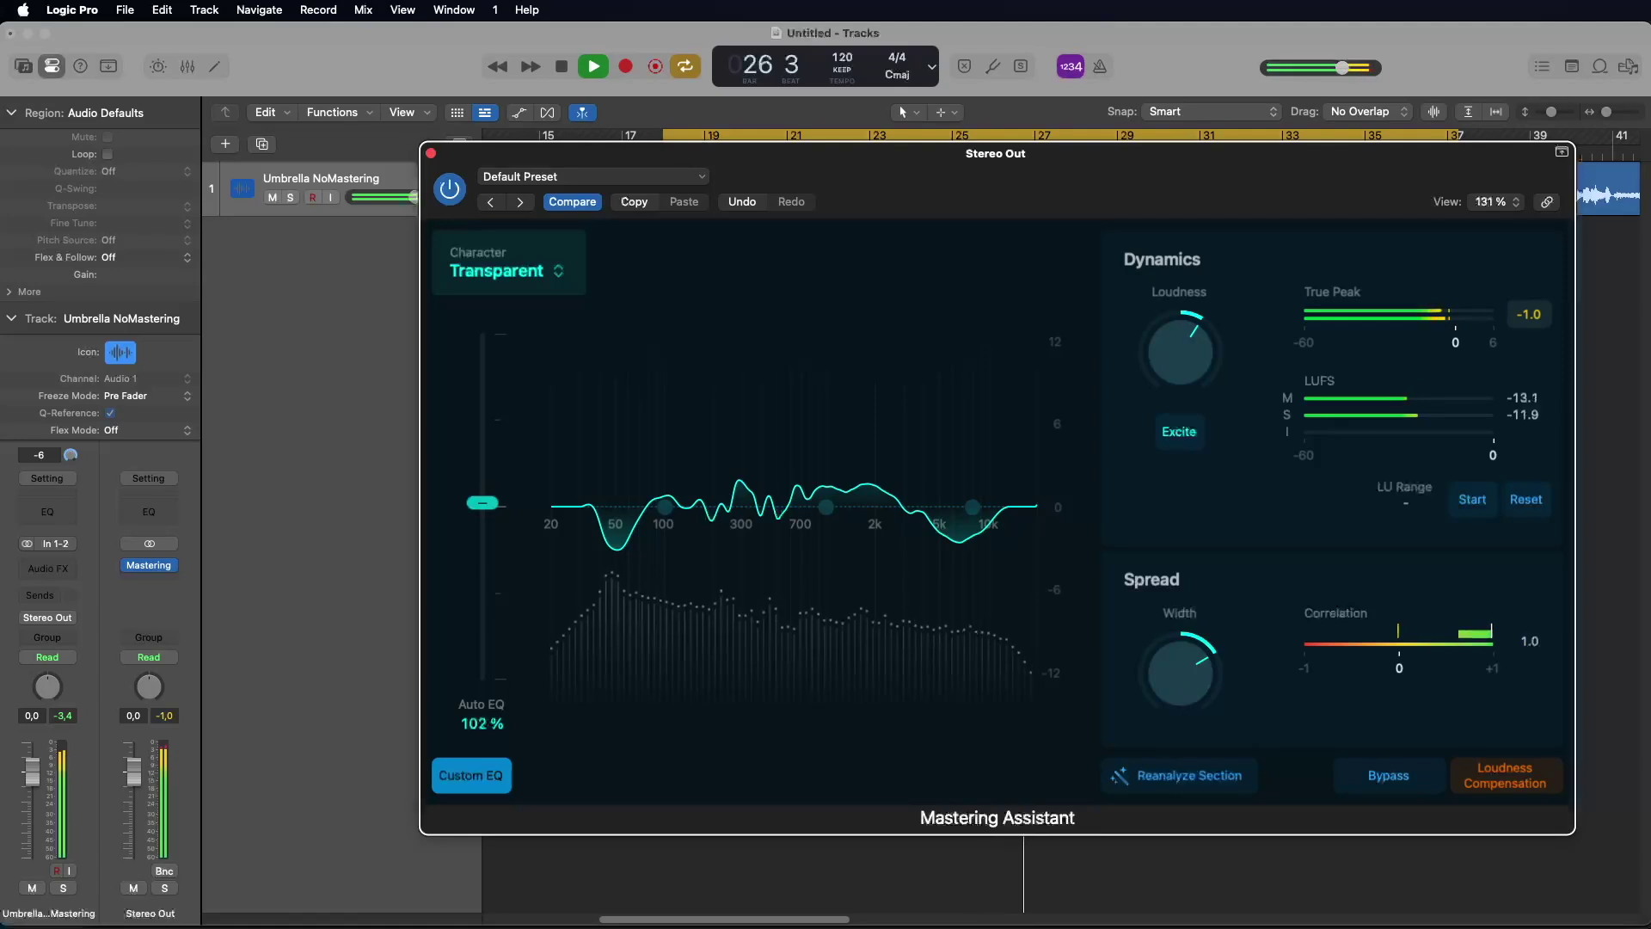
pyautogui.press('space')
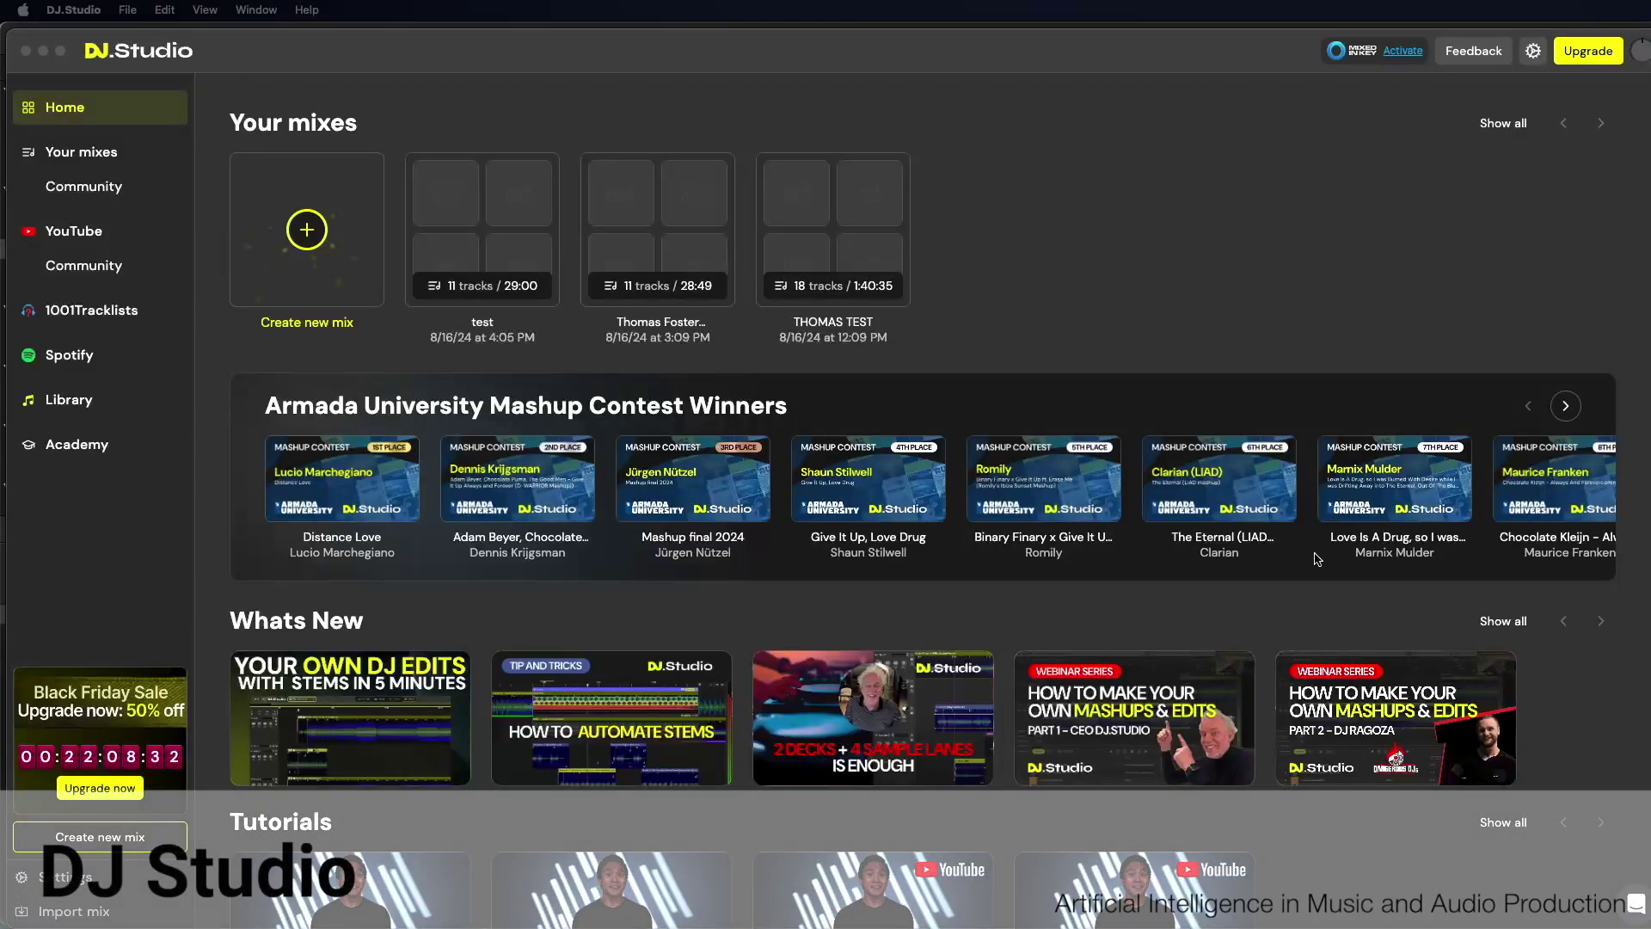
# In DJ.Studio, create a new DJ Mix project from local audio files.
pyautogui.click(1146, 356)
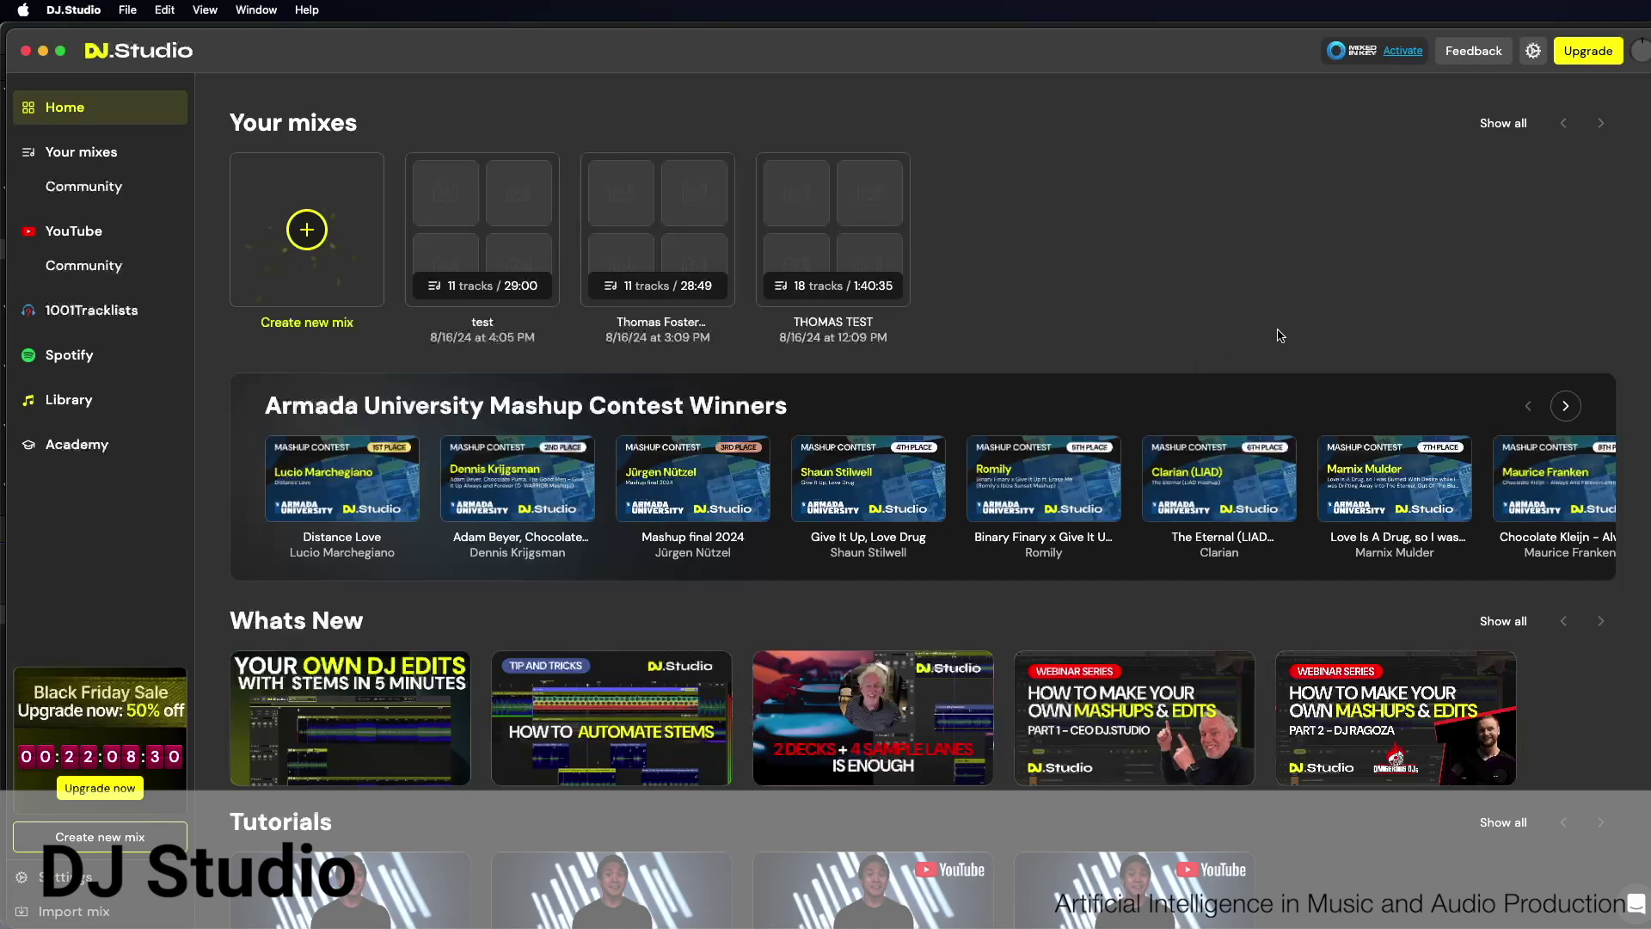
pyautogui.click(320, 250)
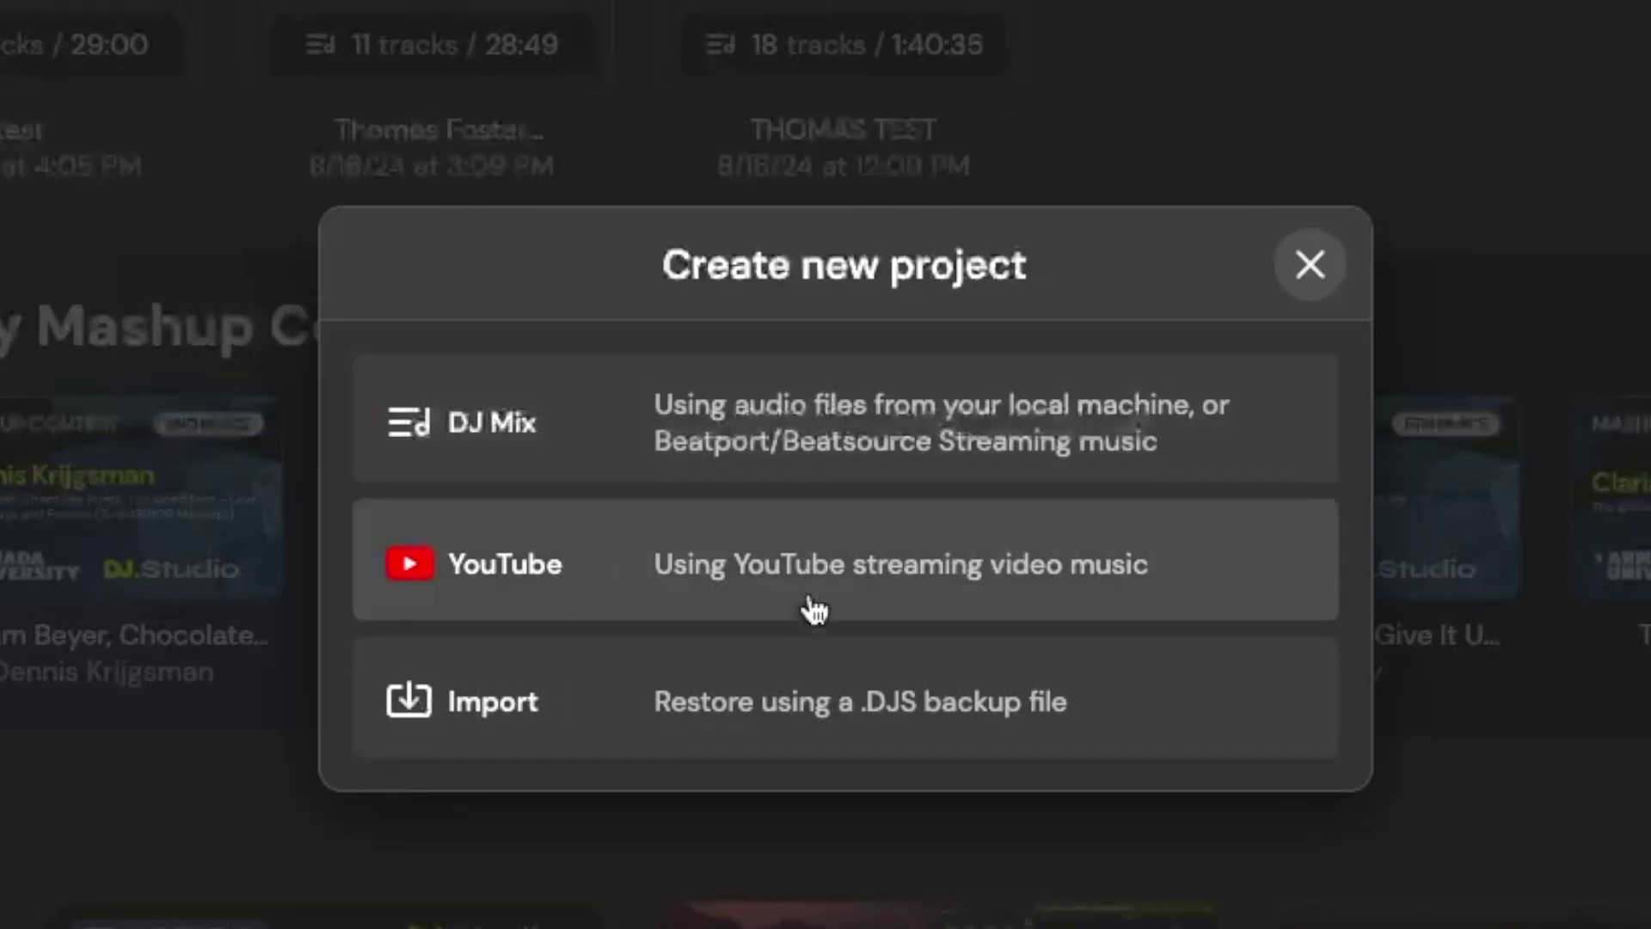
pyautogui.click(767, 434)
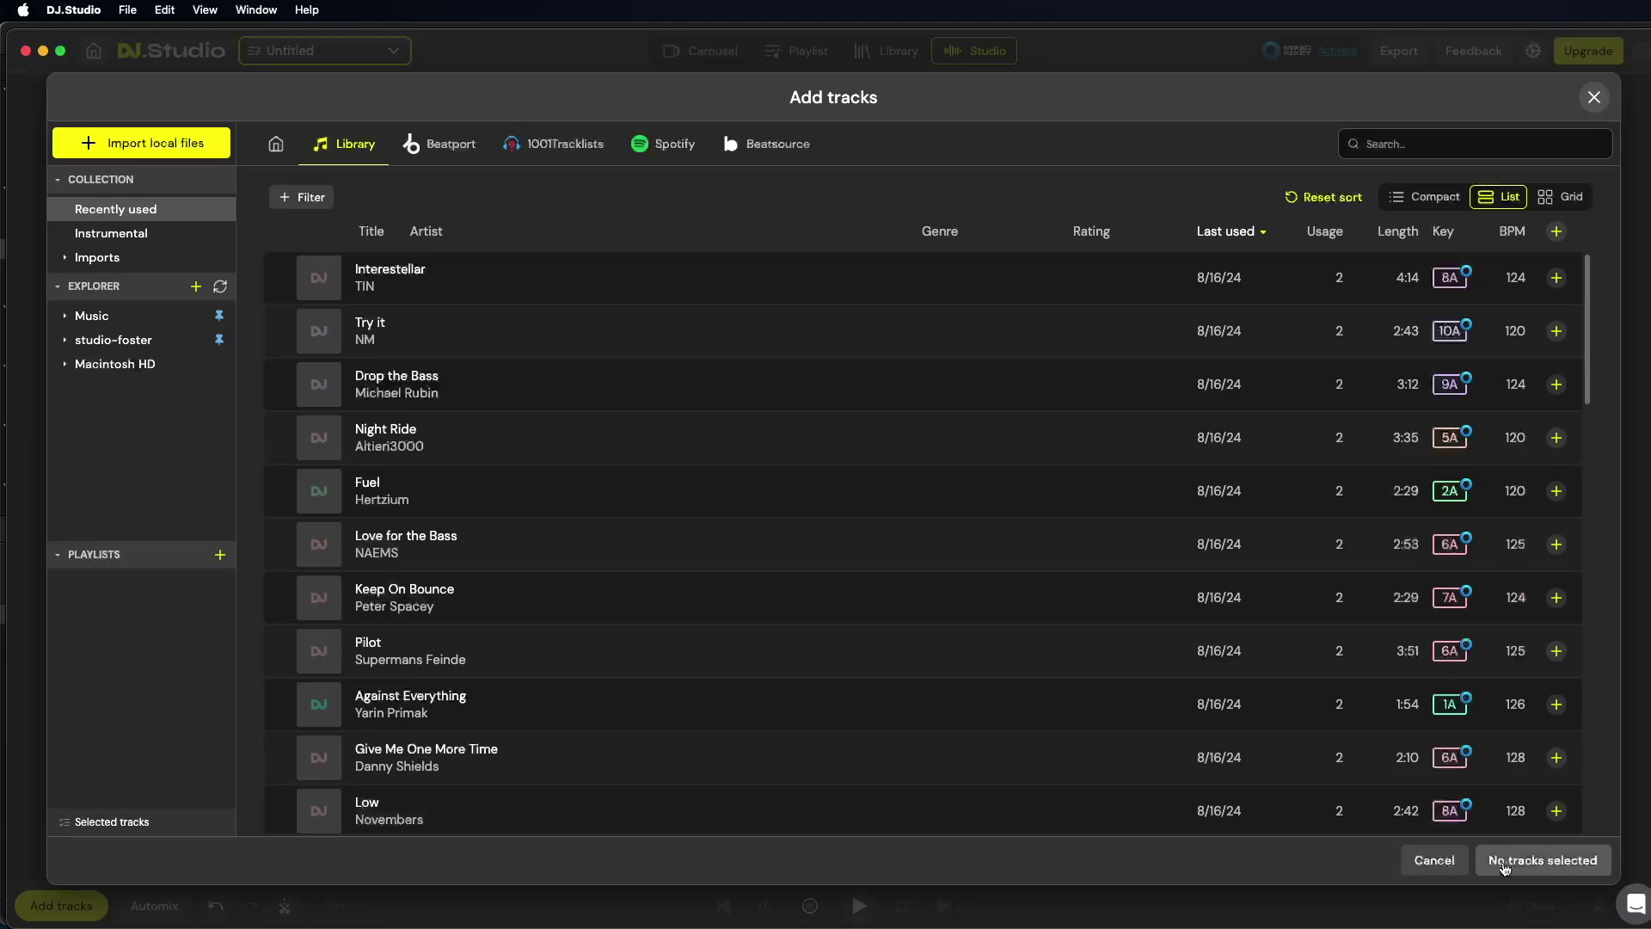
# Dismiss the track library and drop the selected MP3s from Finder into the mix.
pyautogui.click(1434, 860)
pyautogui.press('super+Tab')
pyautogui.moveTo(1283, 290); pyautogui.dragTo(704, 332)
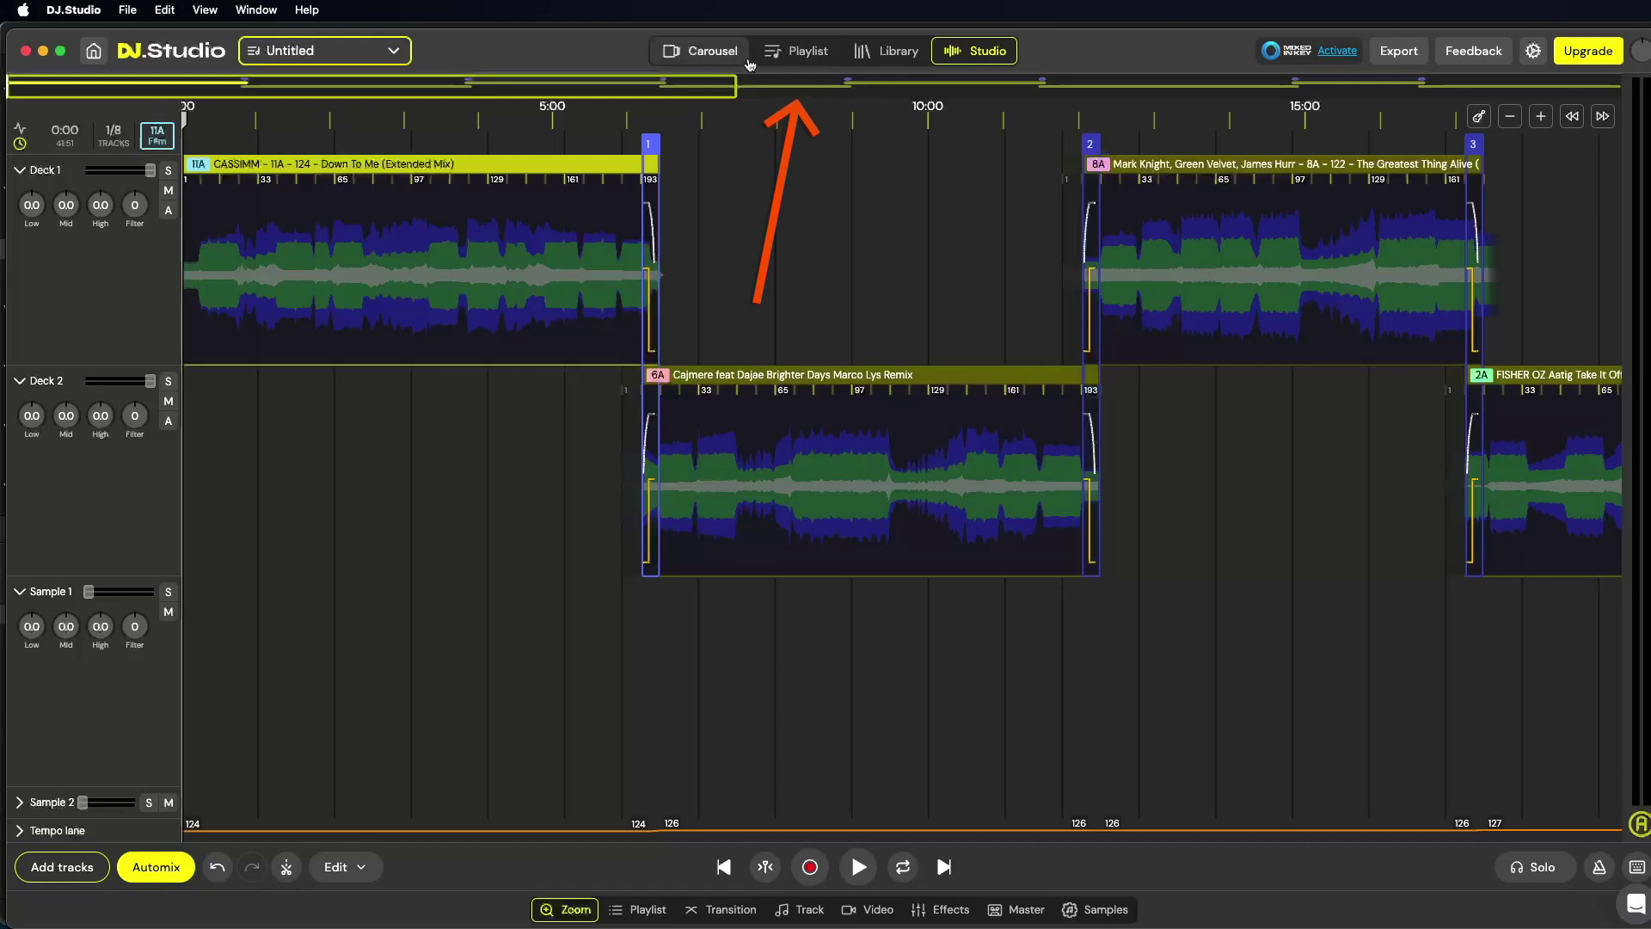
# In the Playlist view, move The Greatest Thing Alive to second place, then return to Studio.
pyautogui.click(811, 55)
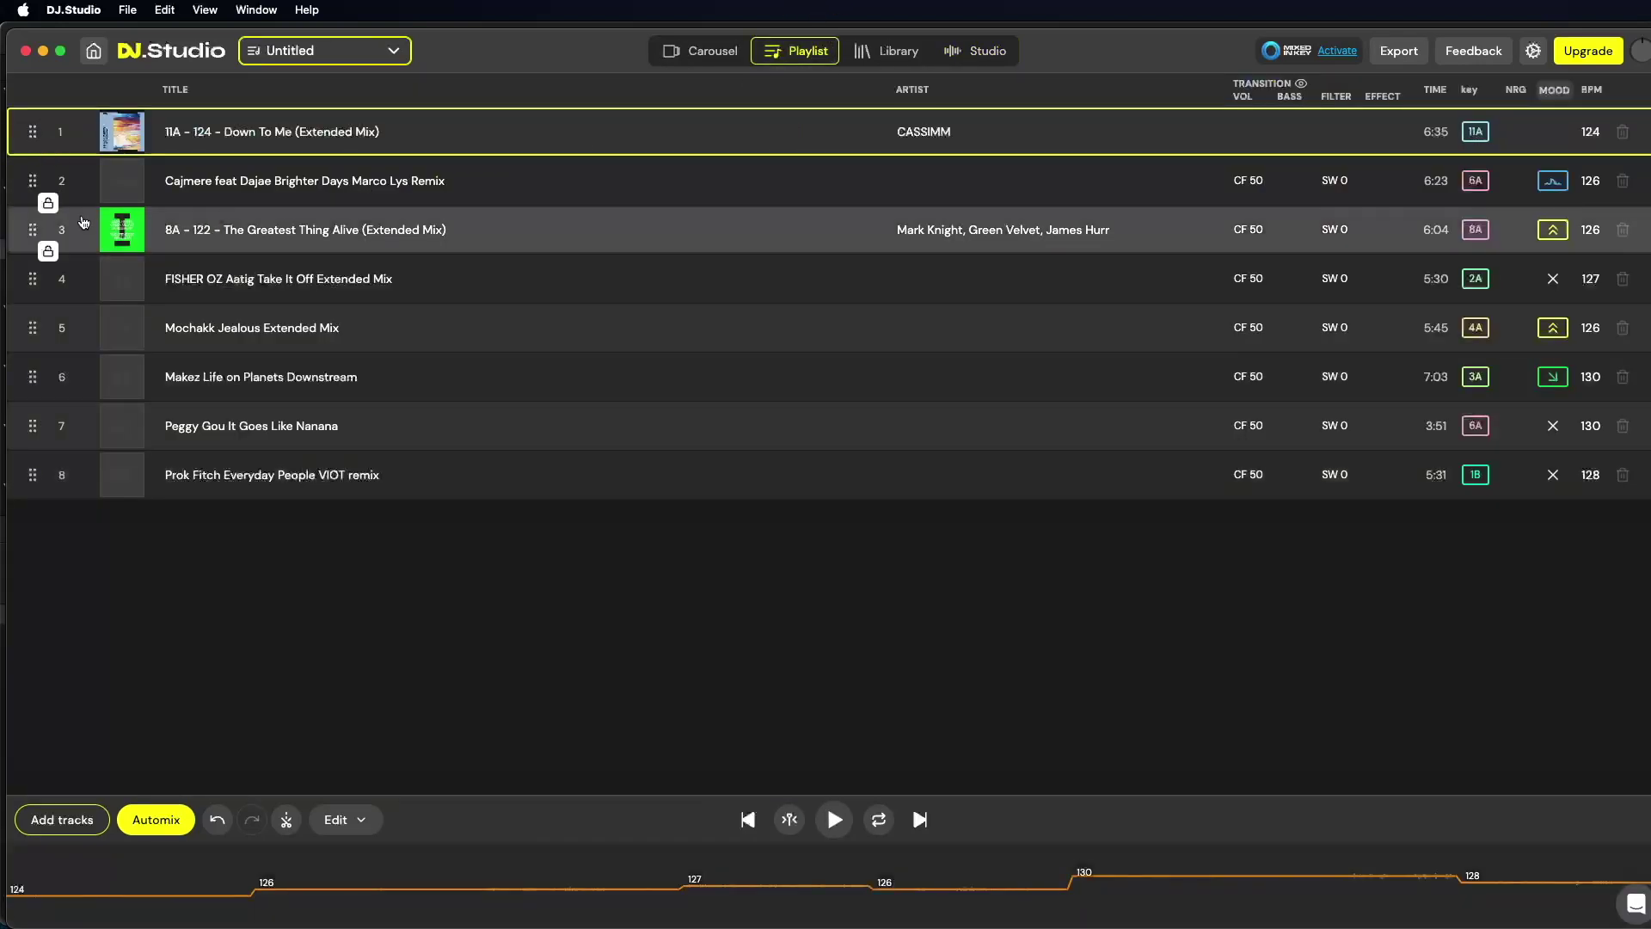
pyautogui.moveTo(31, 183); pyautogui.dragTo(77, 322)
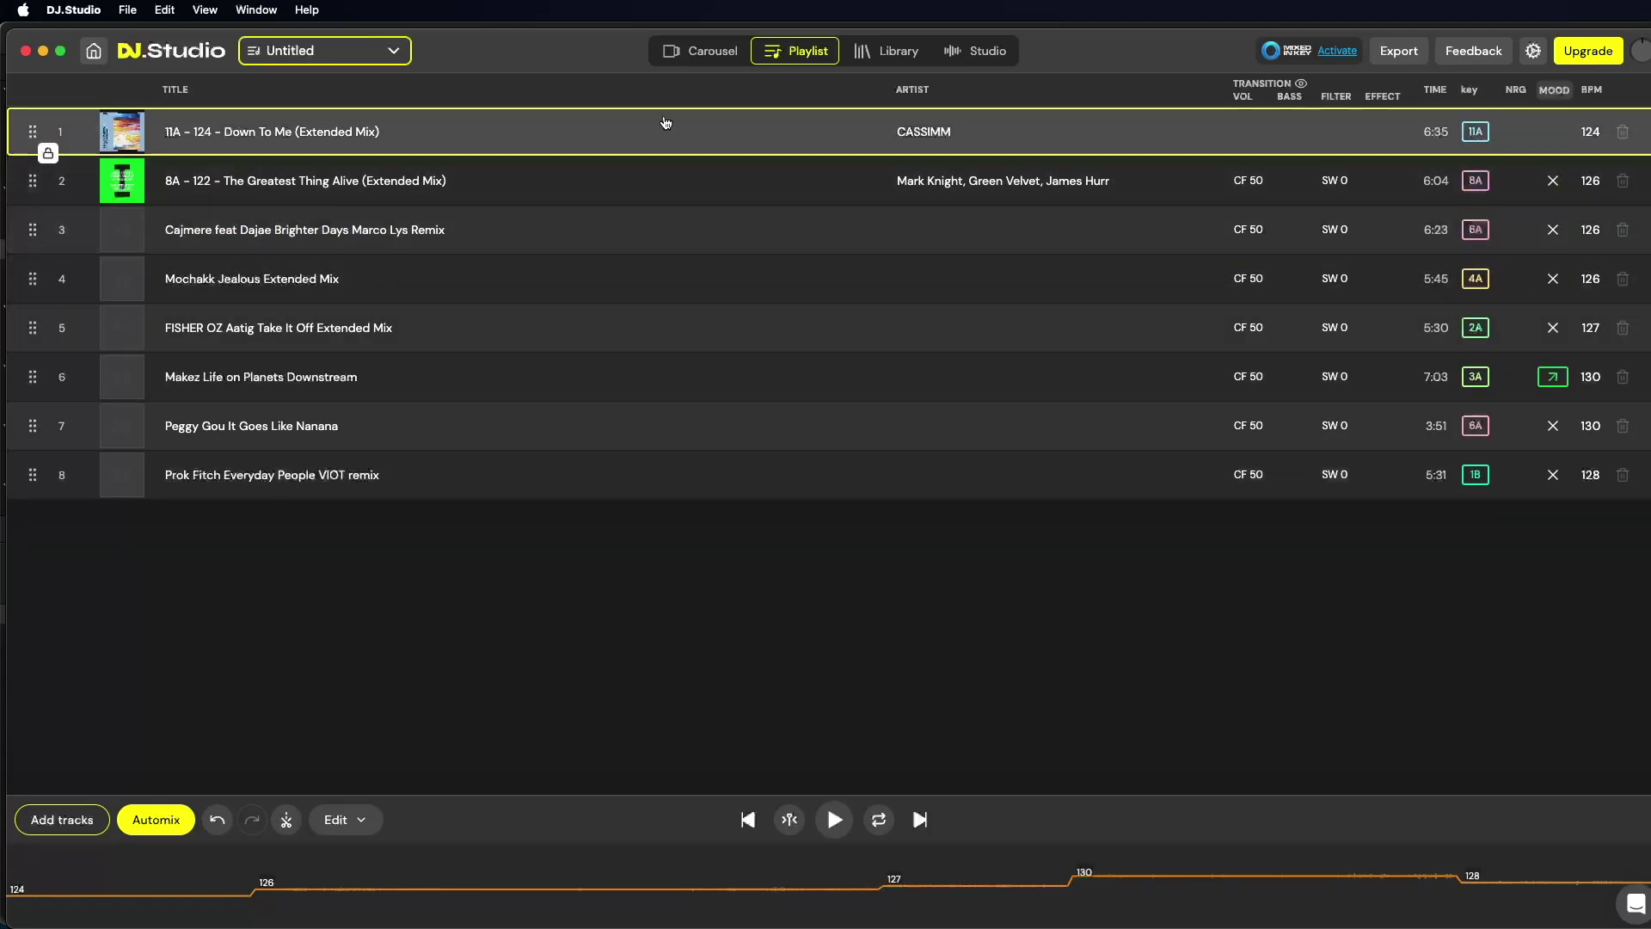
pyautogui.click(986, 53)
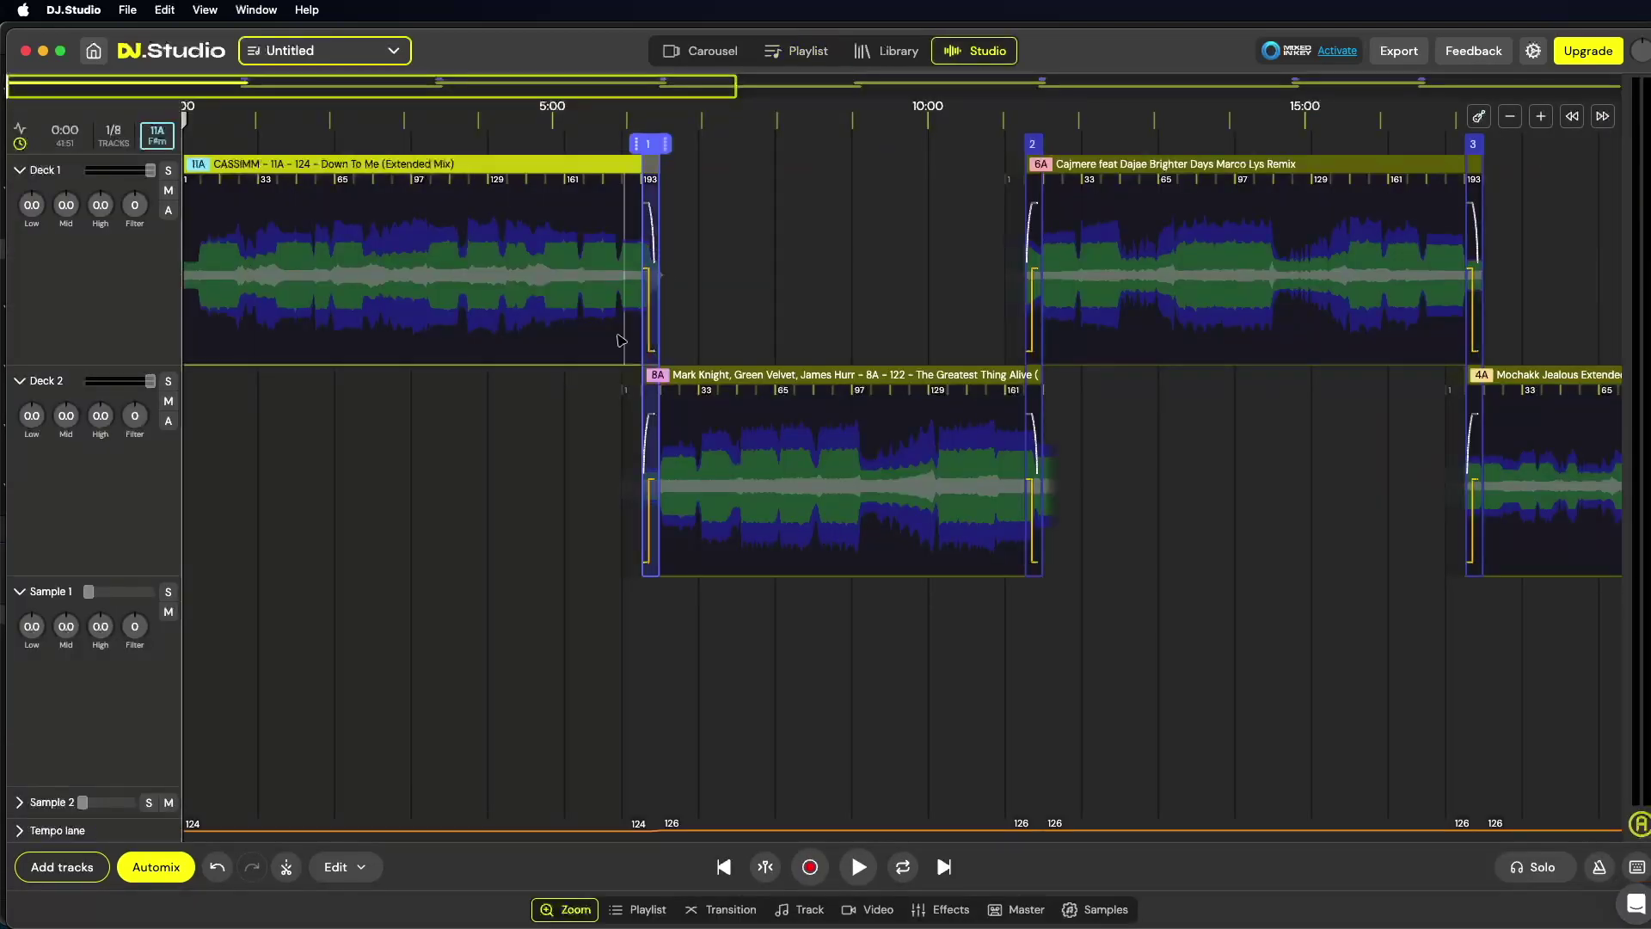